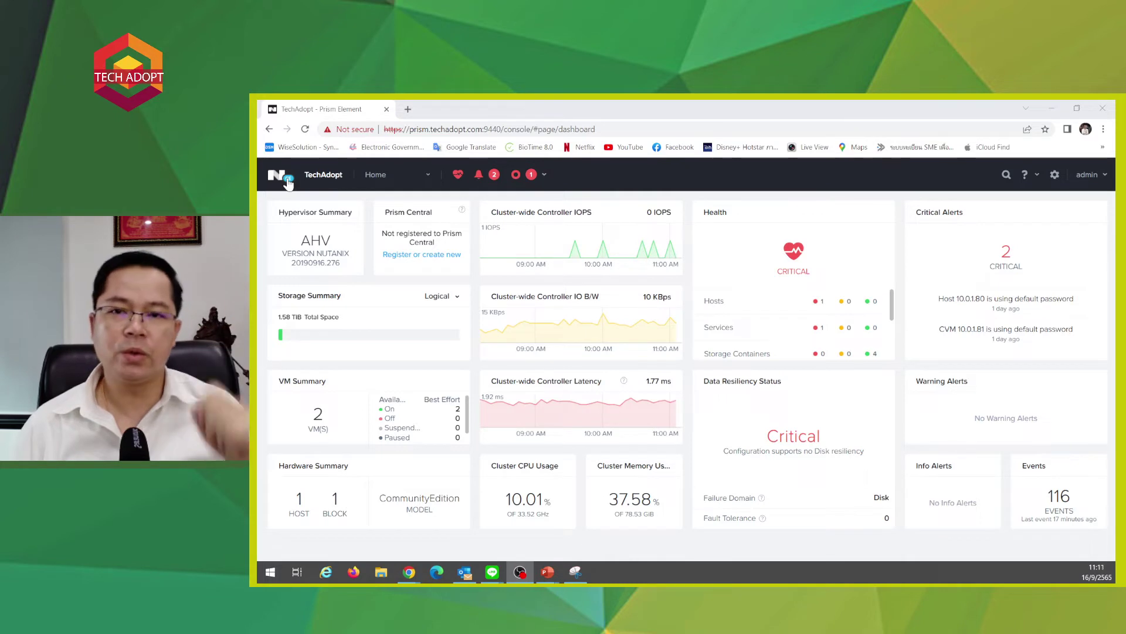
- Switch from the Home dashboard to the Data Protection page, zoomed to 125%
click(391, 179)
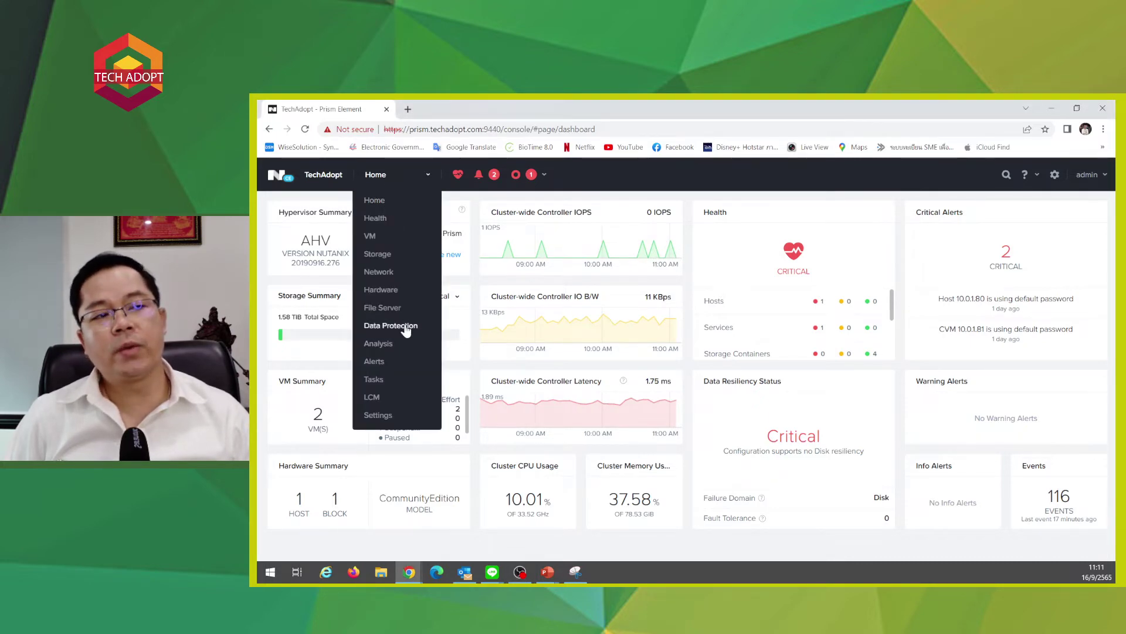
key(ctrl+plus)
key(ctrl+plus)
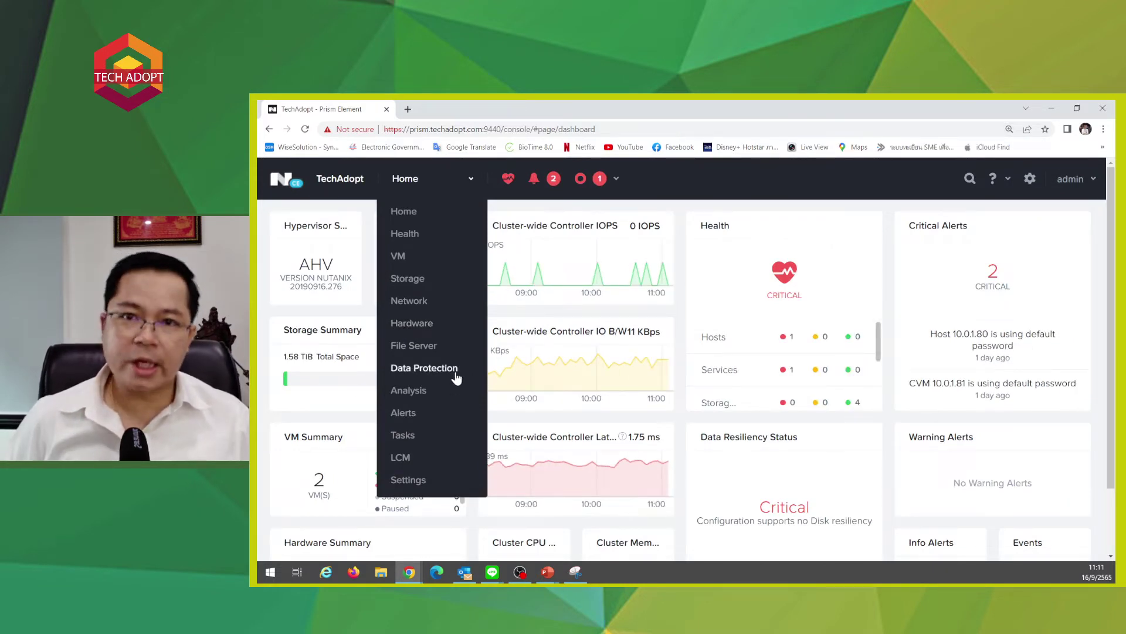
click(457, 377)
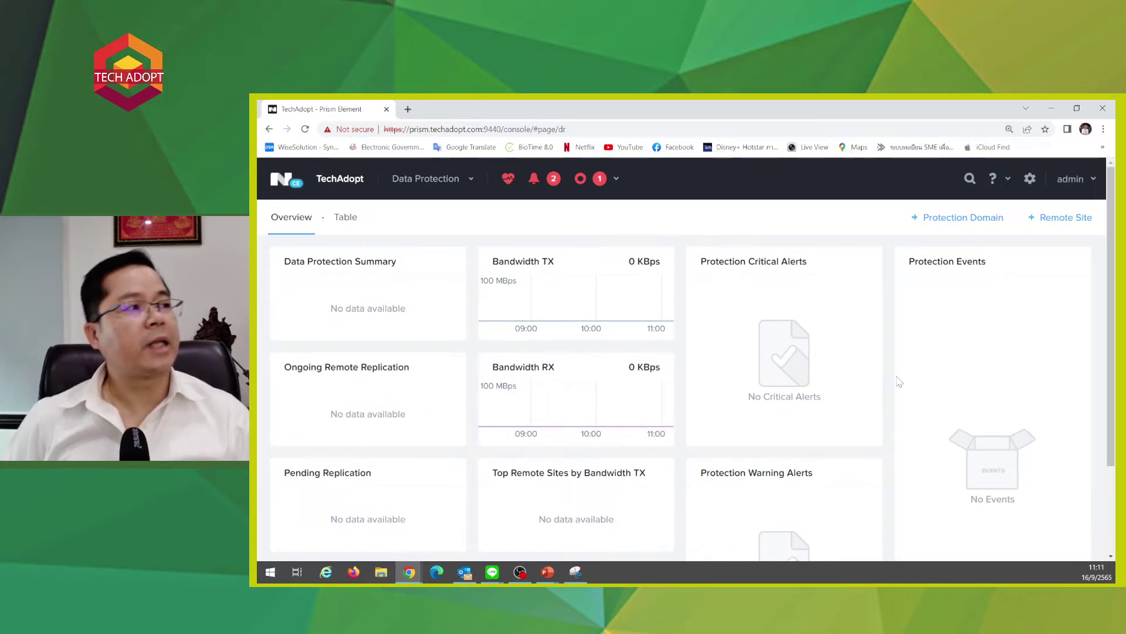
scroll(899, 381, down, 3)
scroll(900, 381, up, 3)
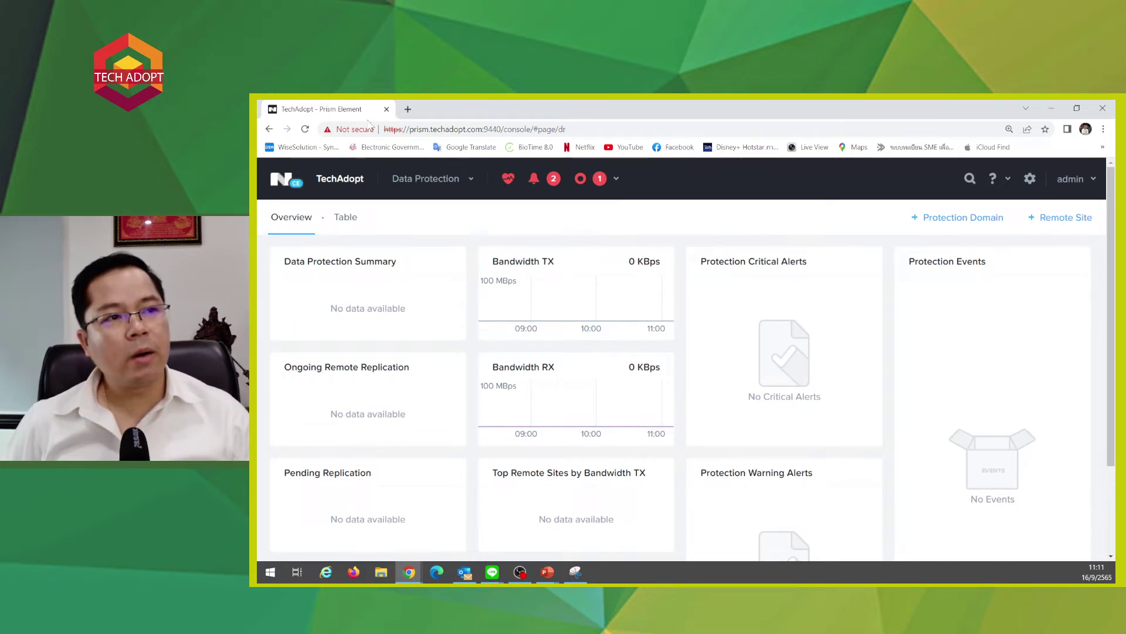
click(349, 217)
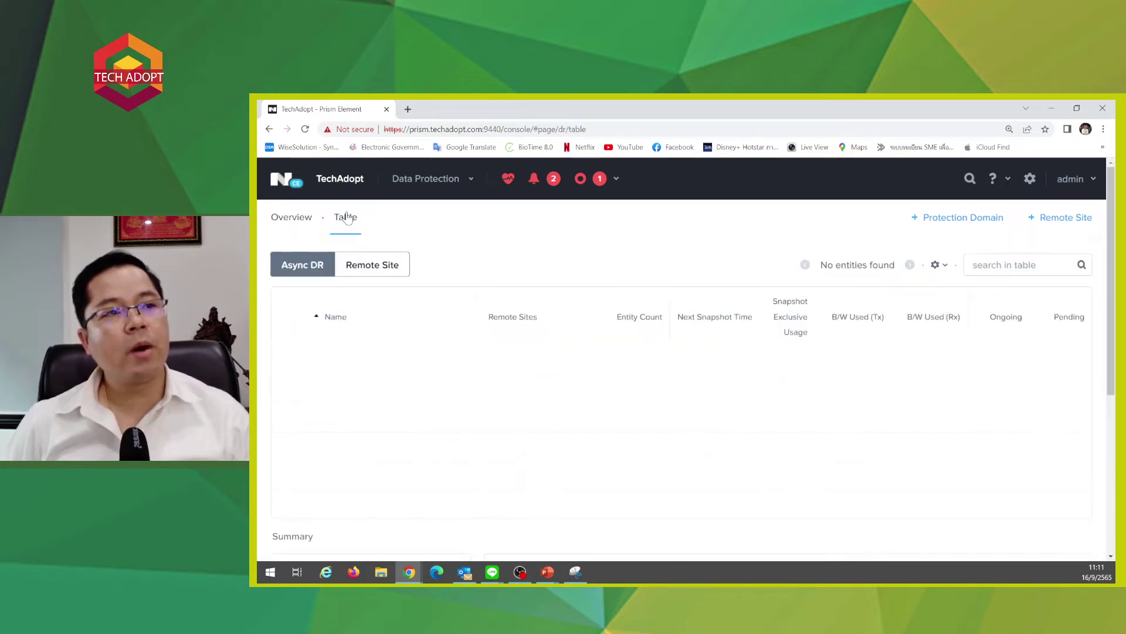
click(278, 220)
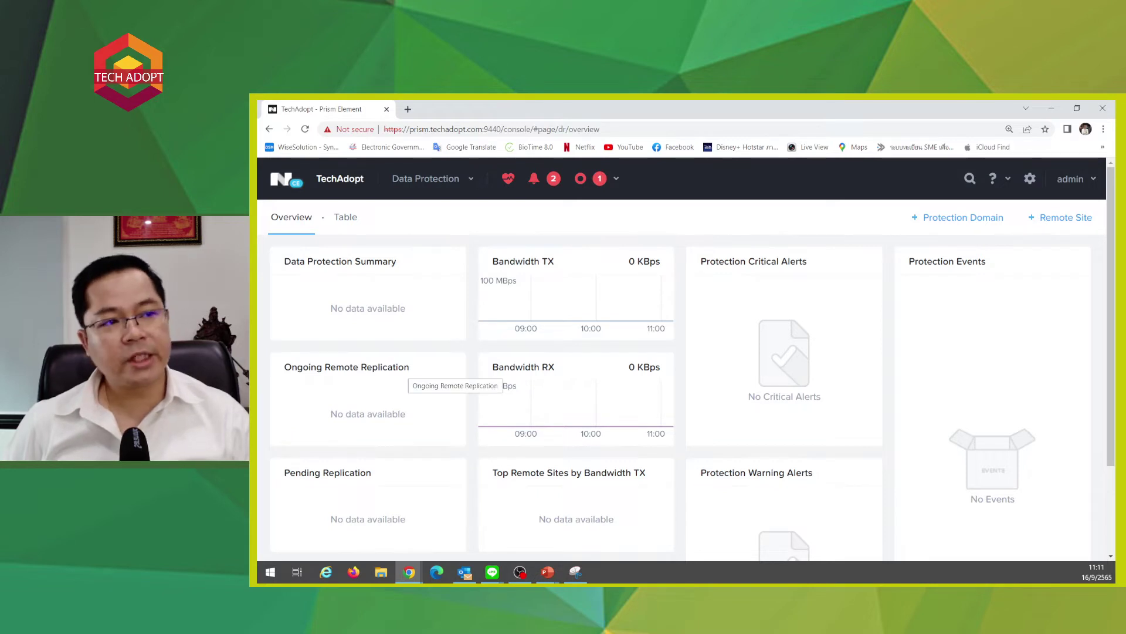
drag(284, 472, 372, 472)
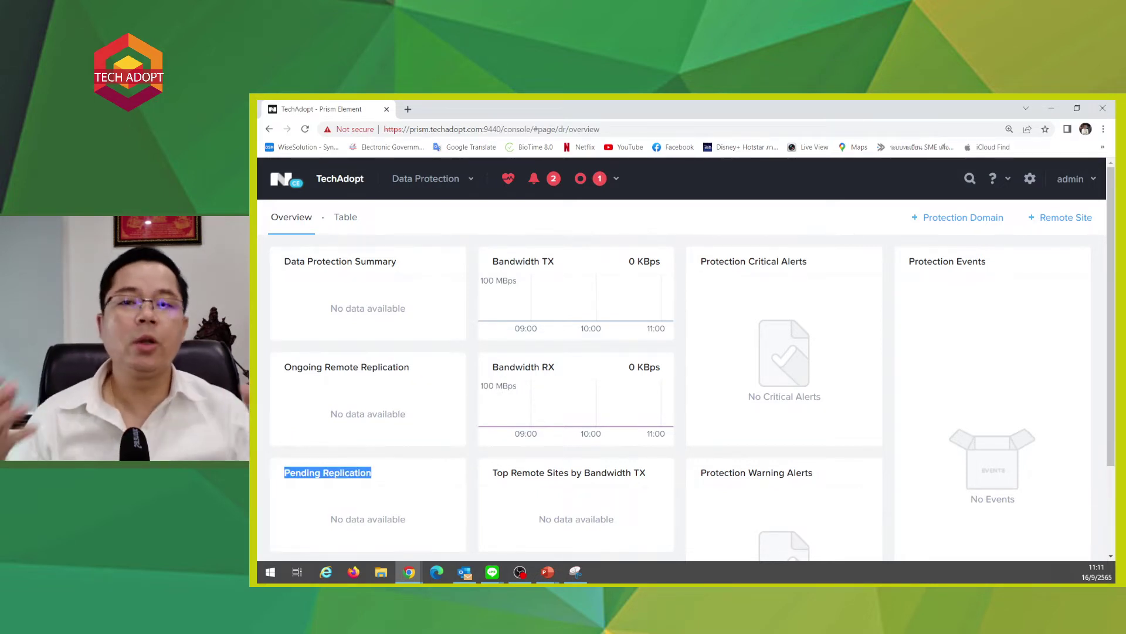
scroll(867, 440, down, 2)
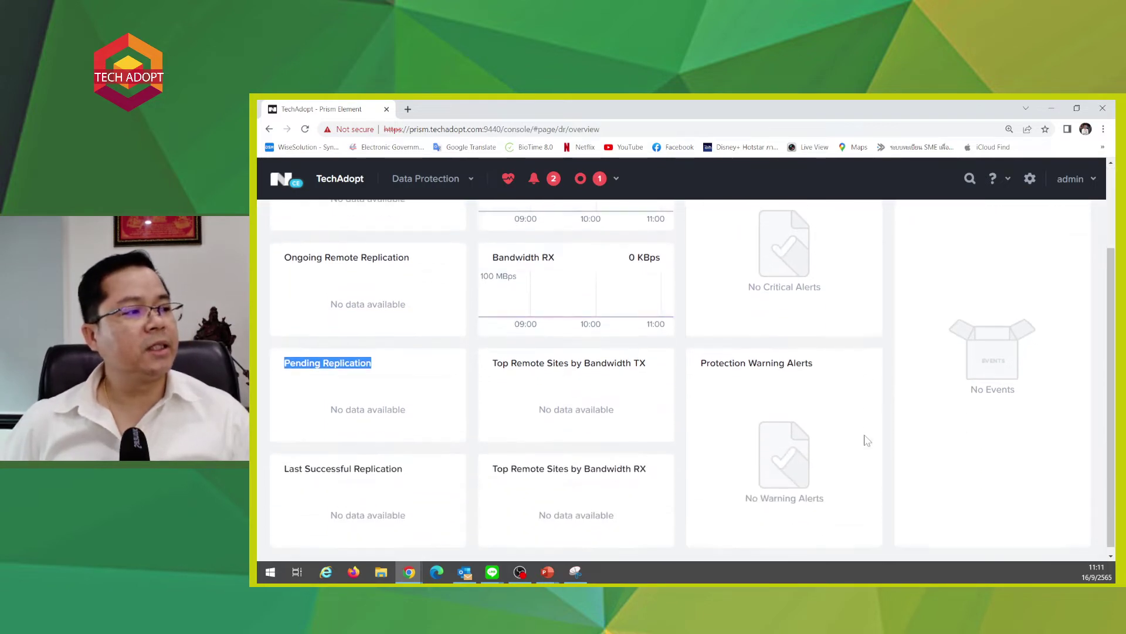
scroll(867, 440, up, 2)
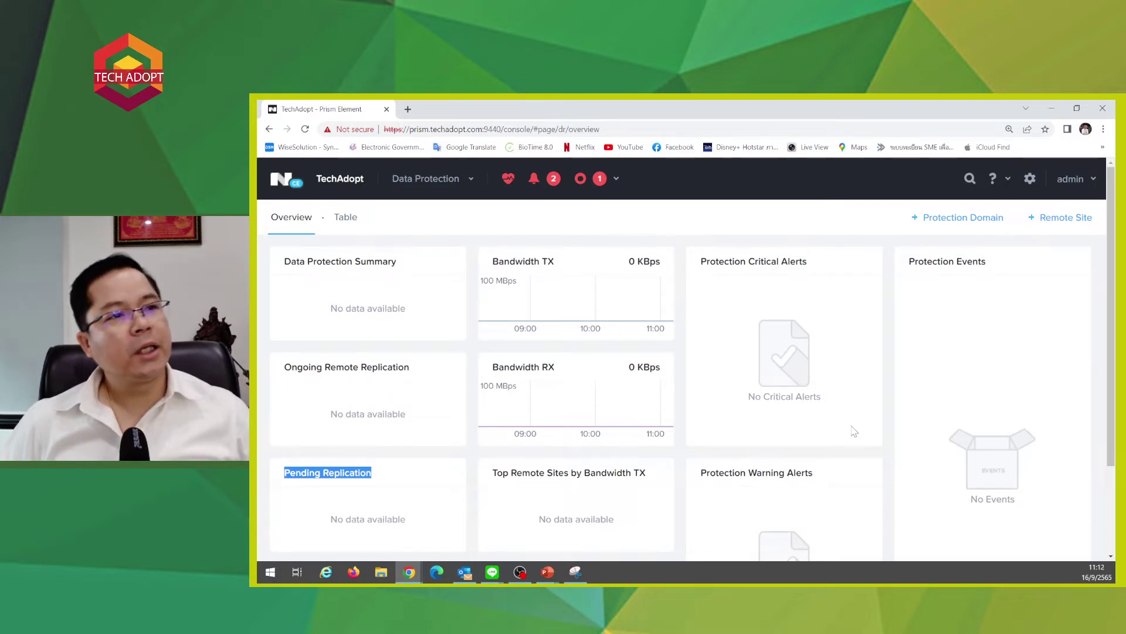
key(alt+Tab)
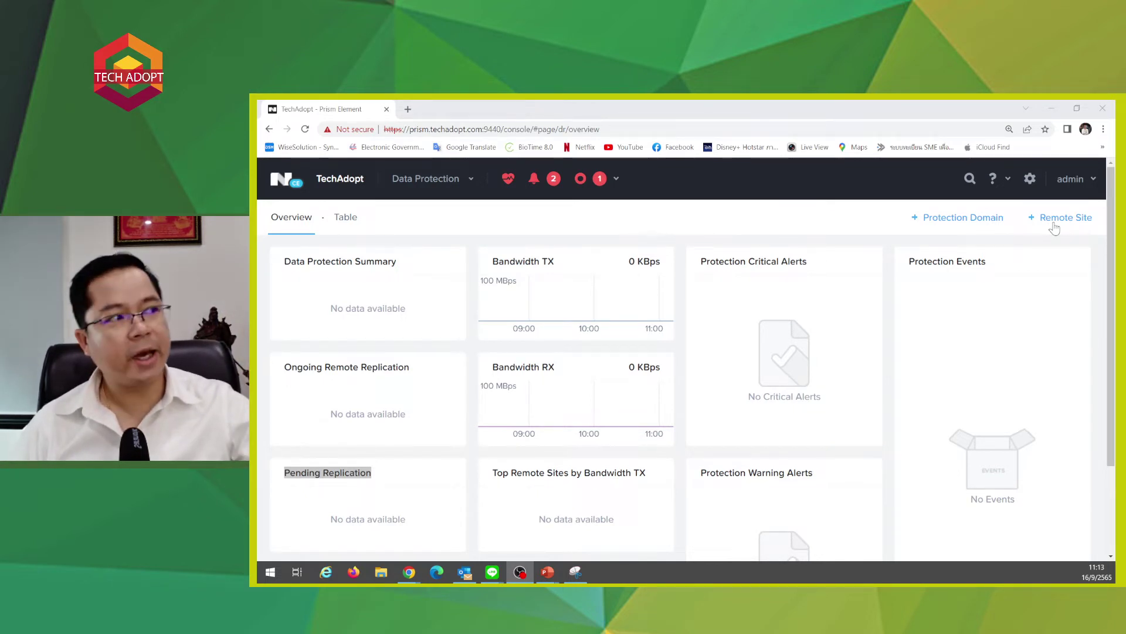
- Open the + Remote Site dropdown listing the Physical Cluster and Cloud options
click(1053, 223)
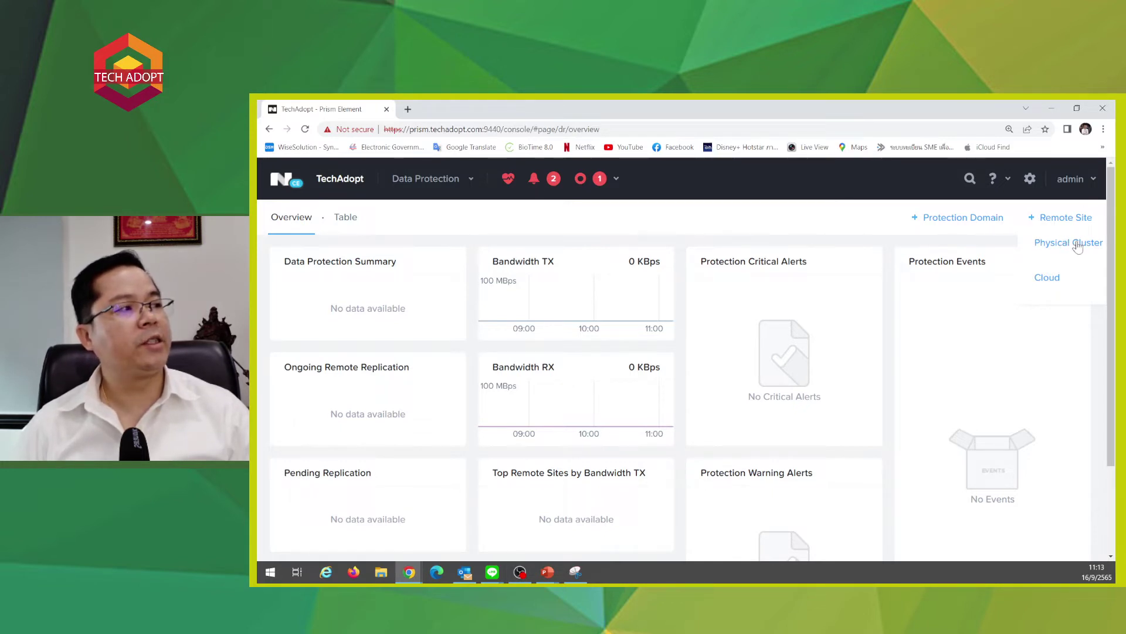
double_click(1061, 218)
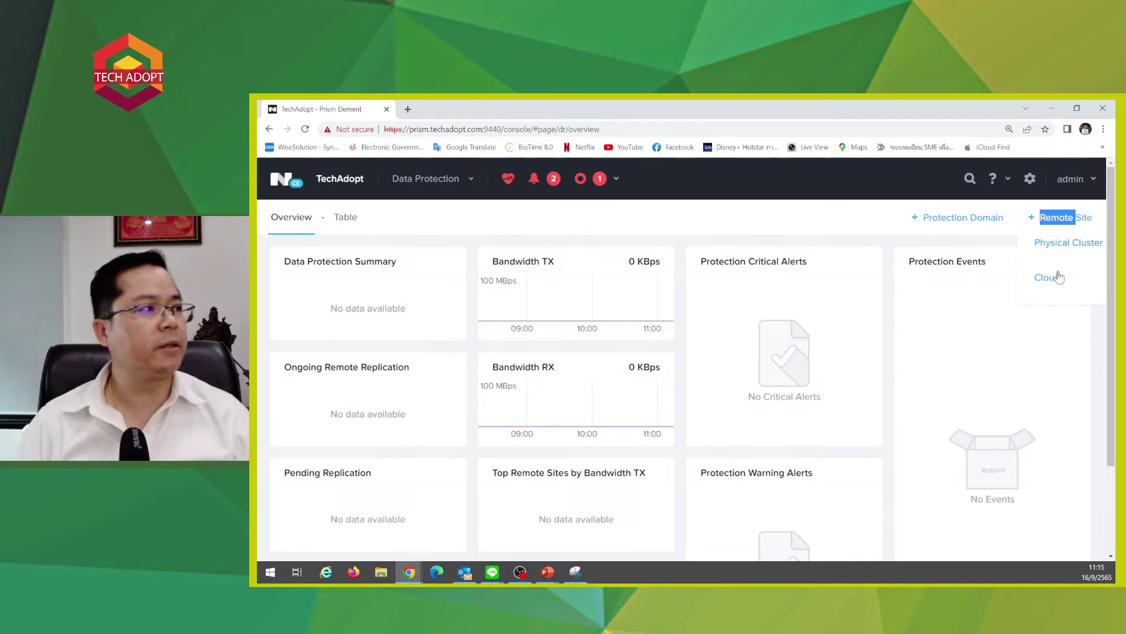
- Open the Physical Cluster remote site form and point out its virtual IP, capabilities and port 2020
click(1065, 243)
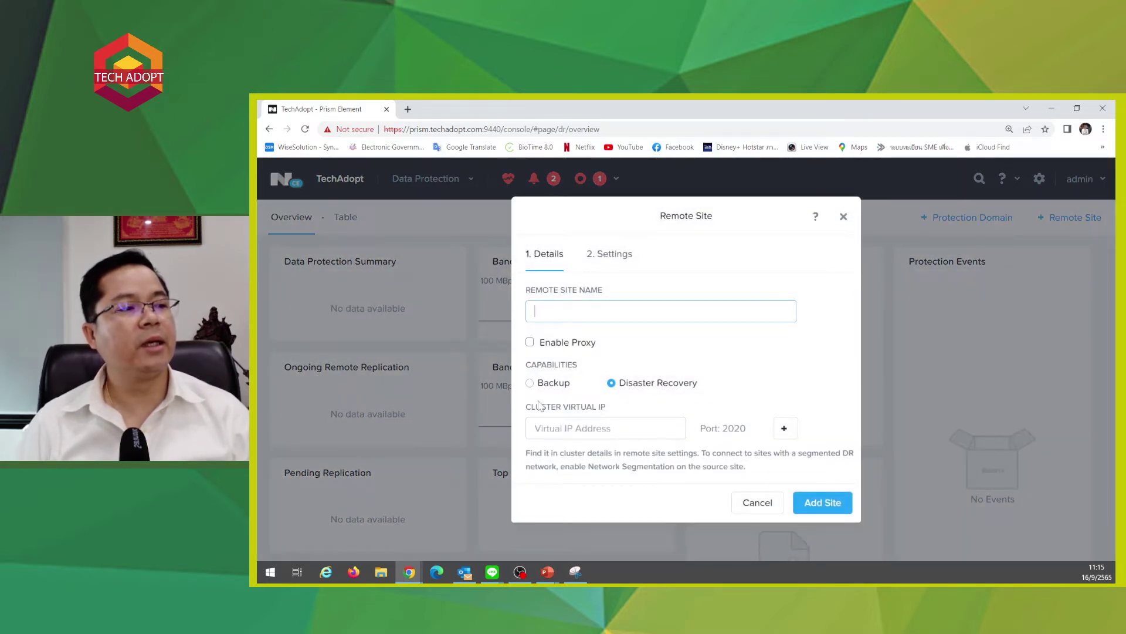
click(550, 417)
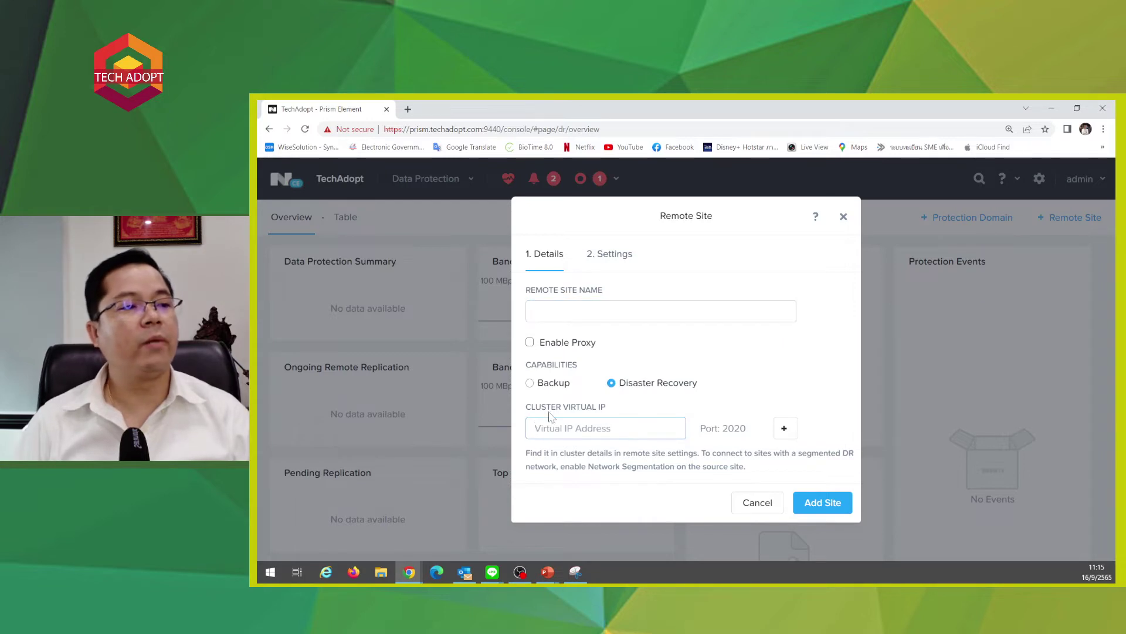
drag(550, 414, 615, 405)
click(620, 411)
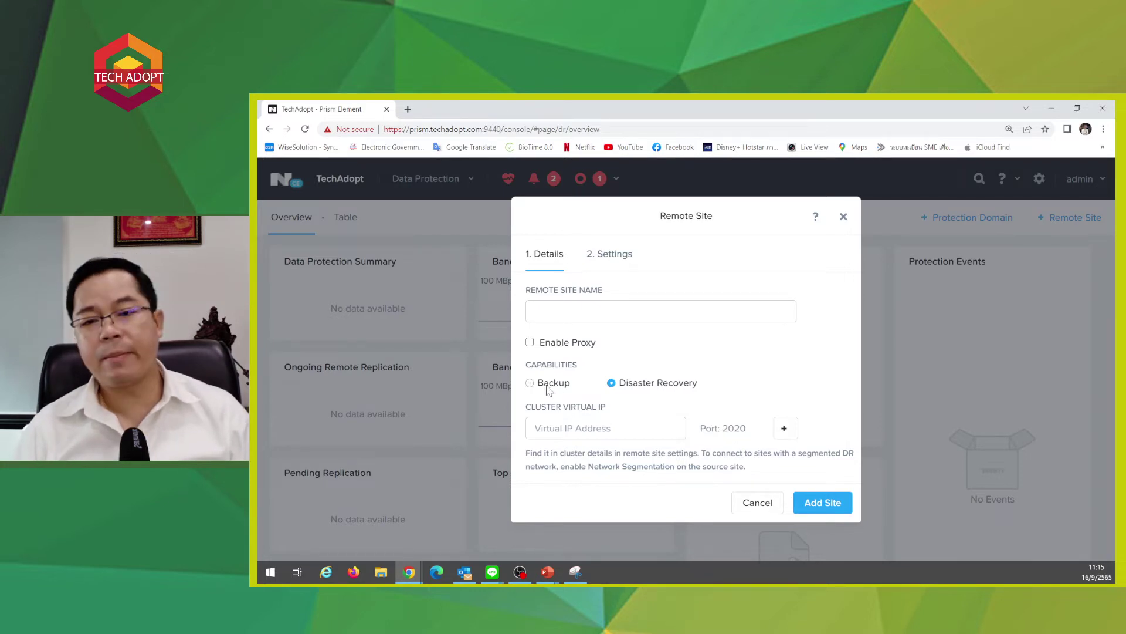
drag(540, 368, 640, 368)
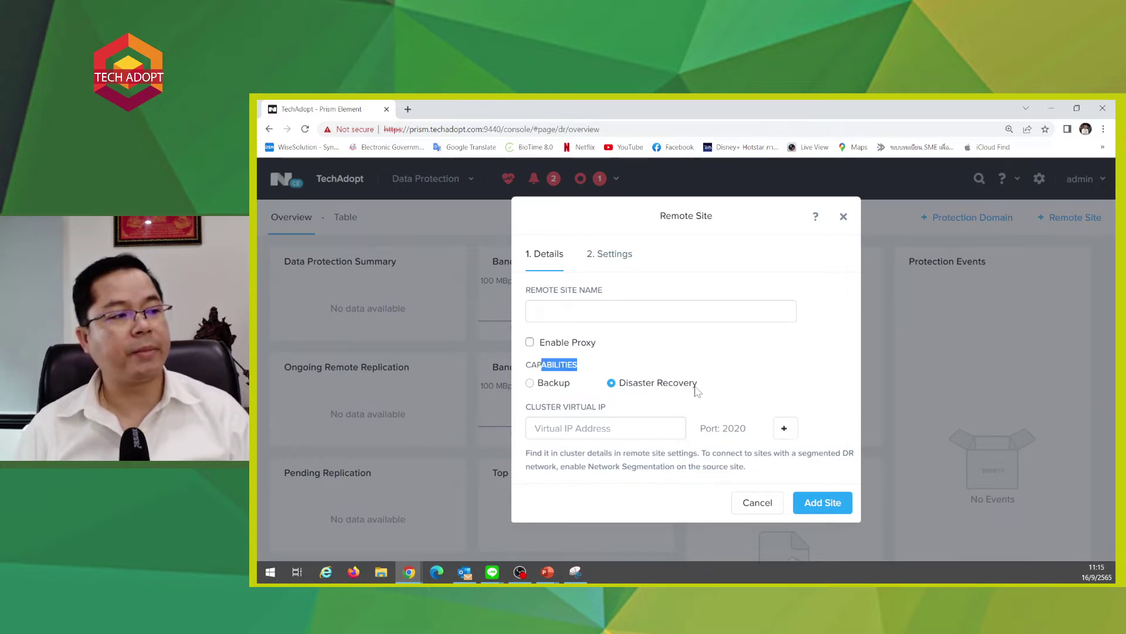
triple_click(728, 430)
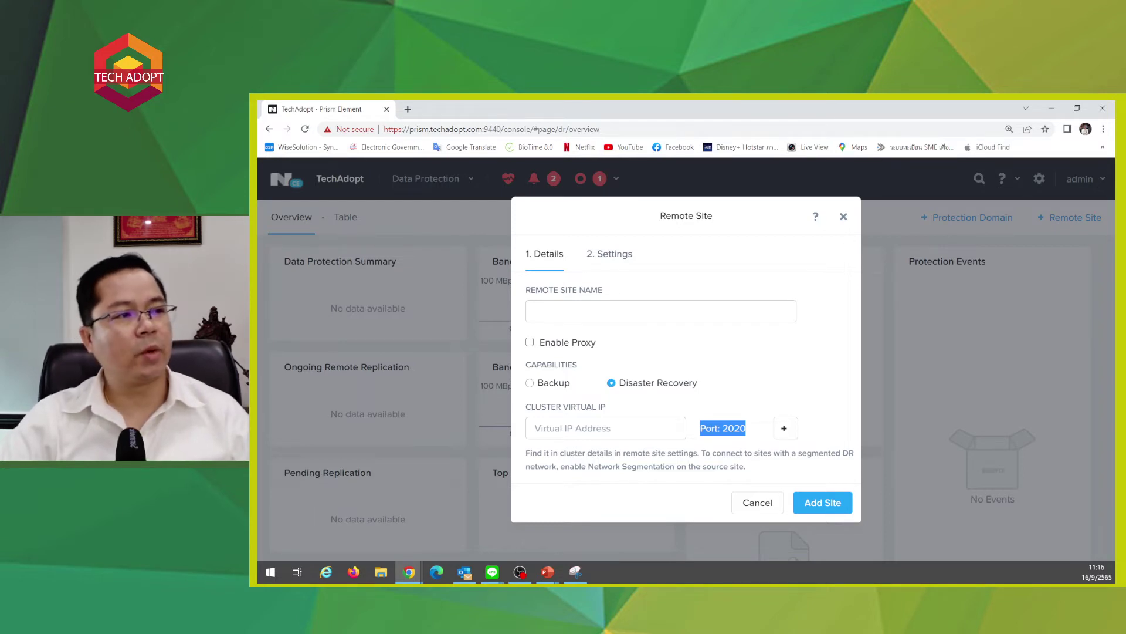
- Try the name, virtual IP and Settings fields, then dismiss the Remote Site dialog unsaved
click(586, 311)
click(535, 427)
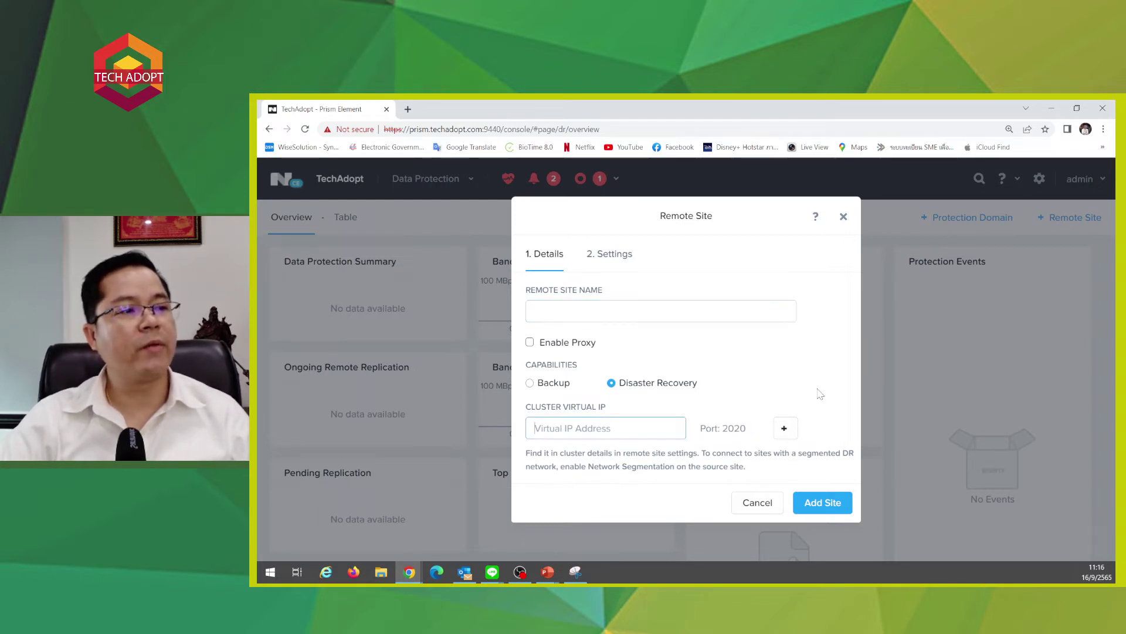
click(620, 258)
click(844, 212)
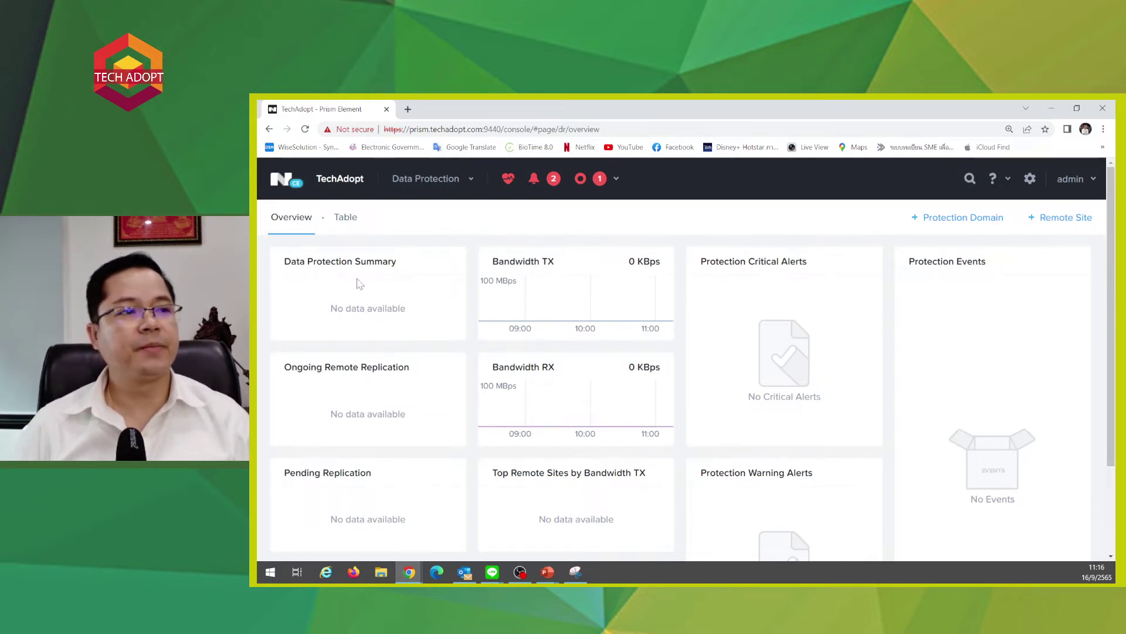
- Go to the Storage section and list the storage containers as a table
click(444, 179)
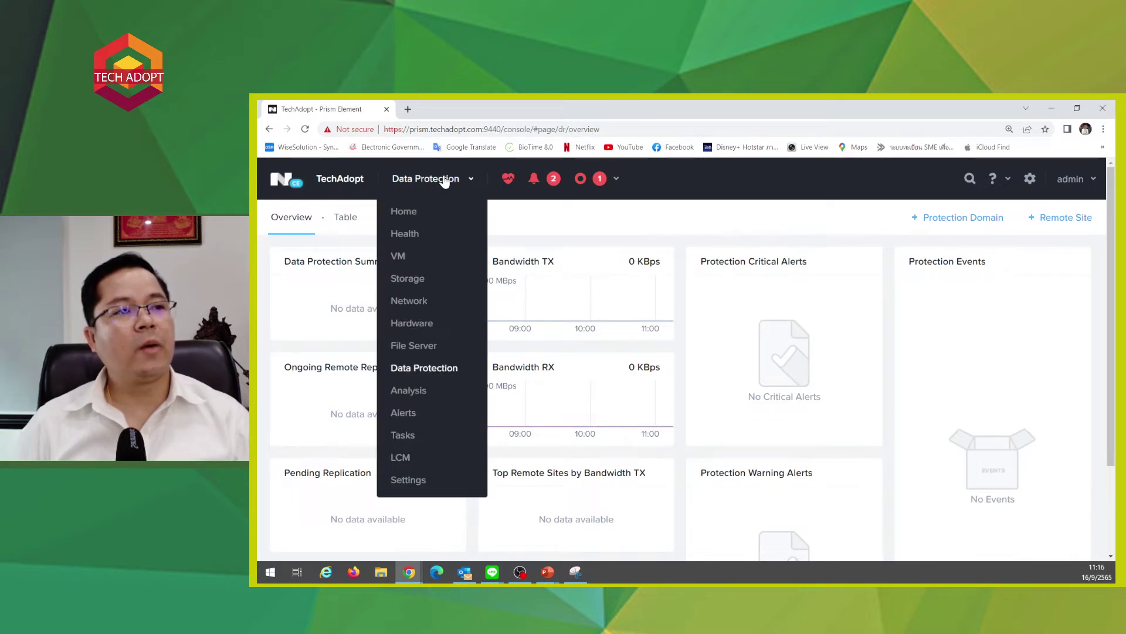
click(896, 412)
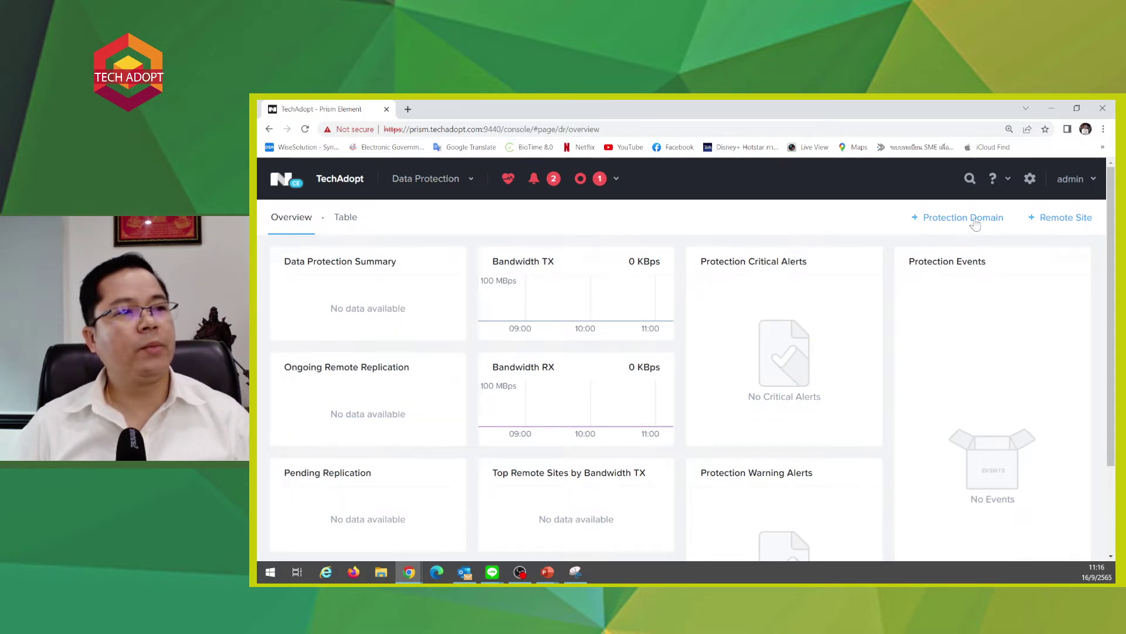
click(425, 178)
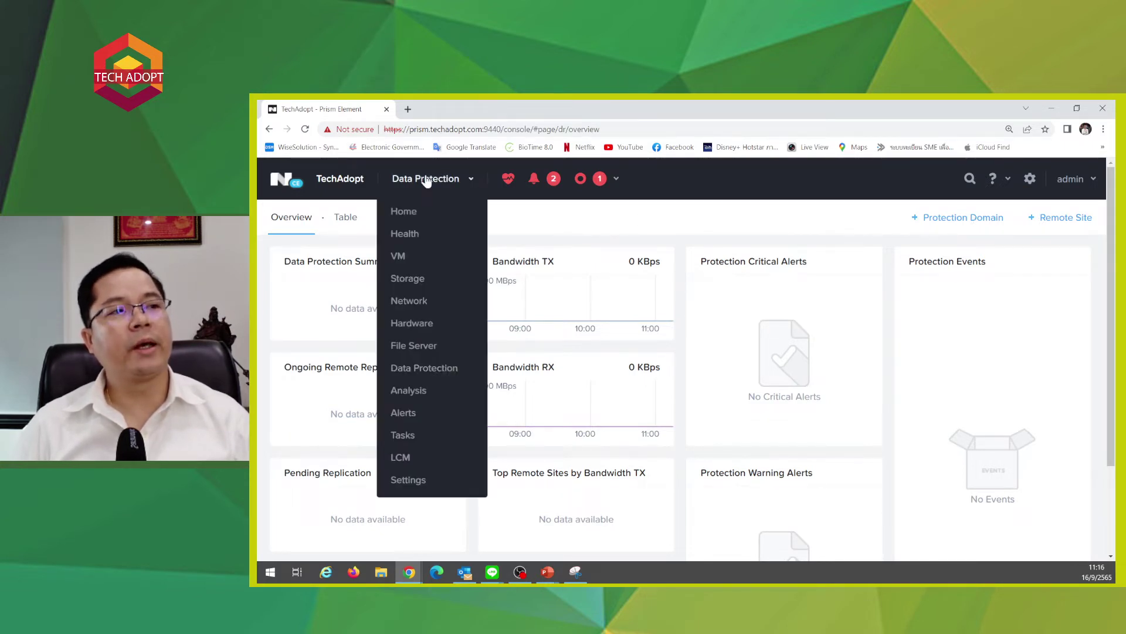
click(410, 280)
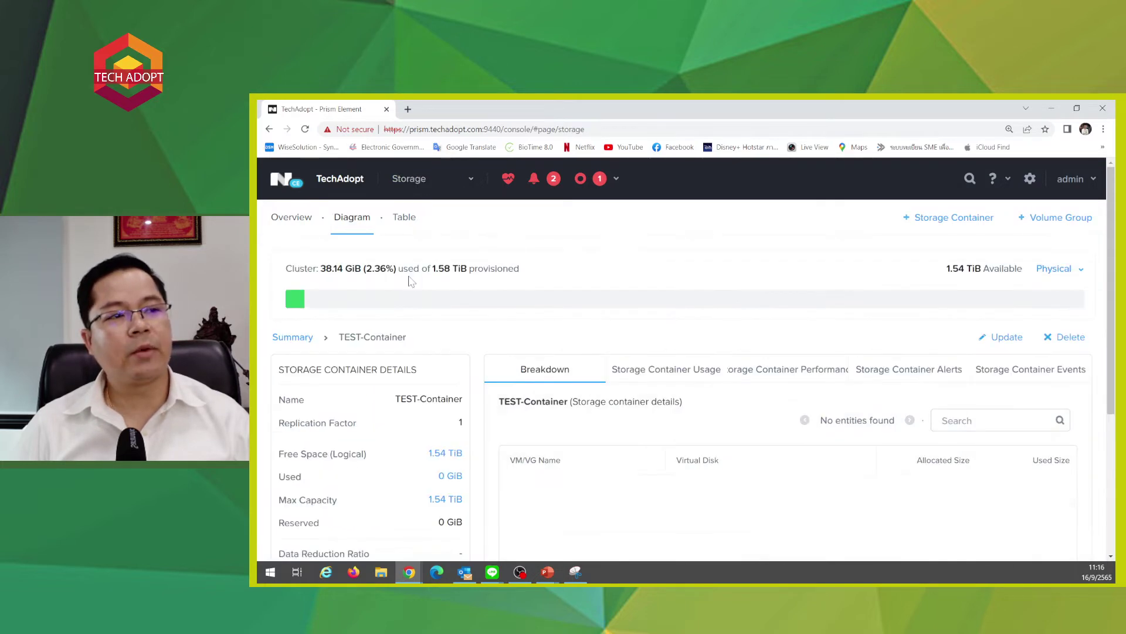
click(402, 218)
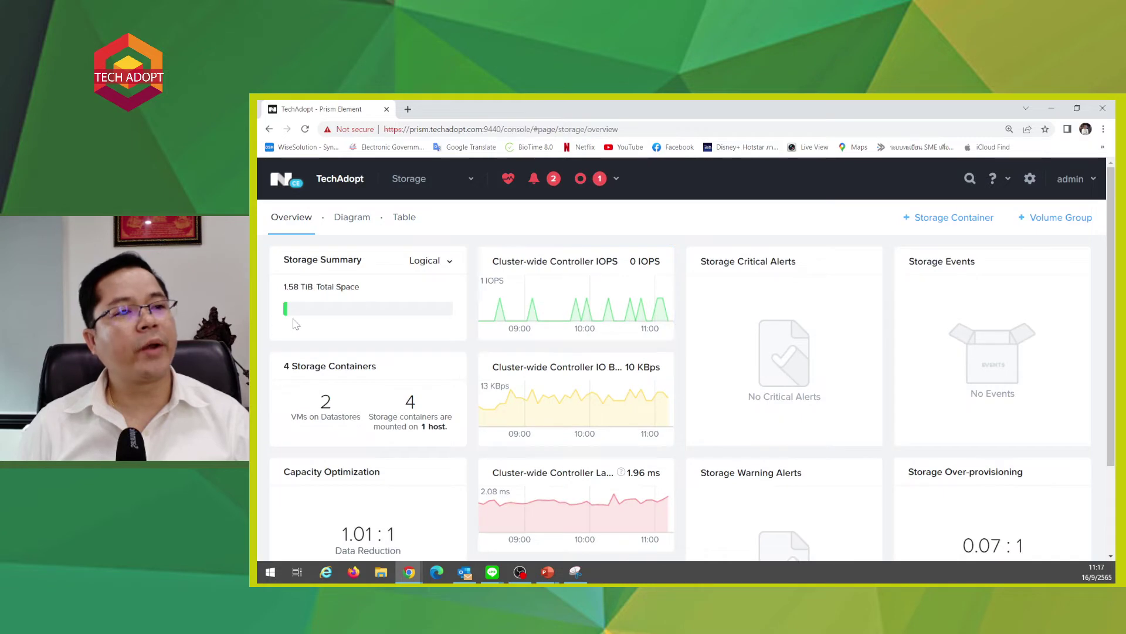
- Switch to the storage Diagram view and start a new storage container
drag(288, 287, 359, 287)
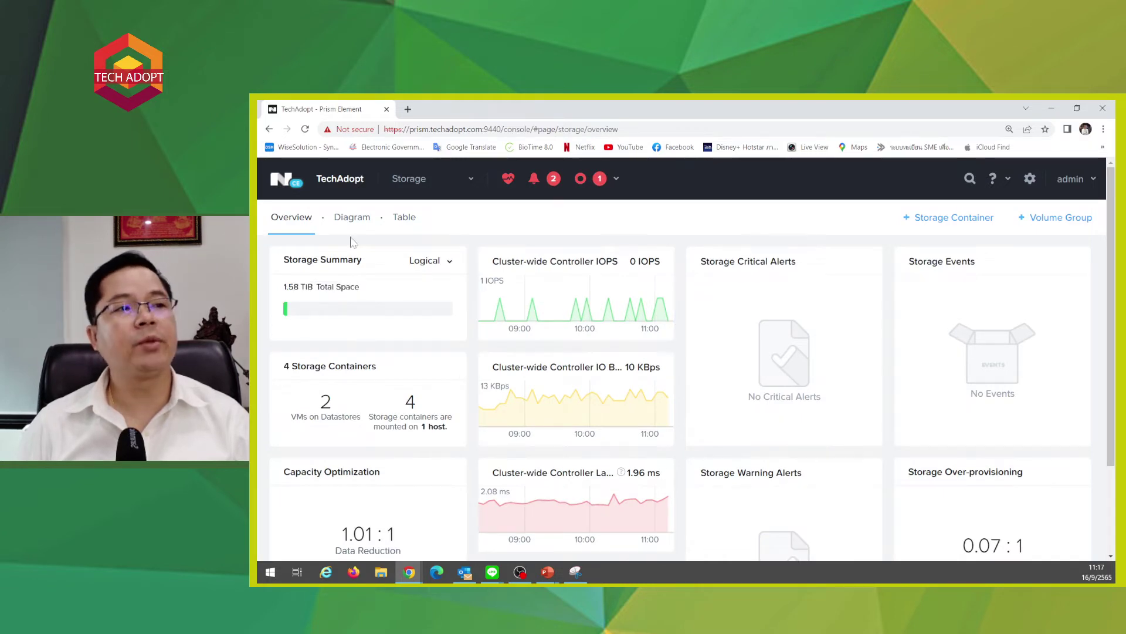
click(352, 217)
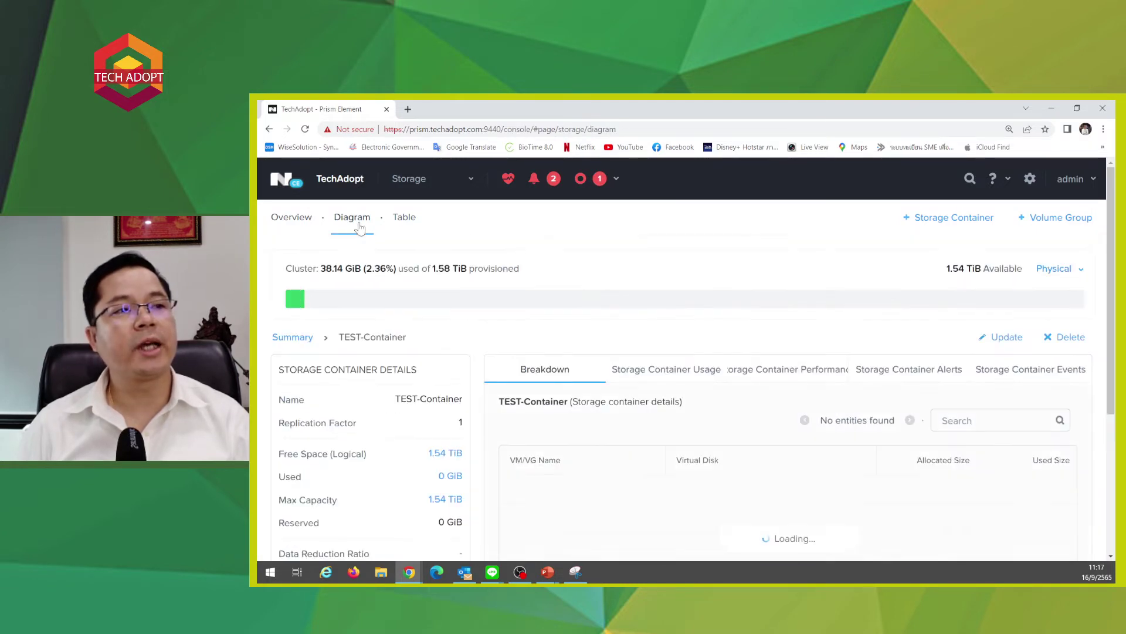
click(938, 221)
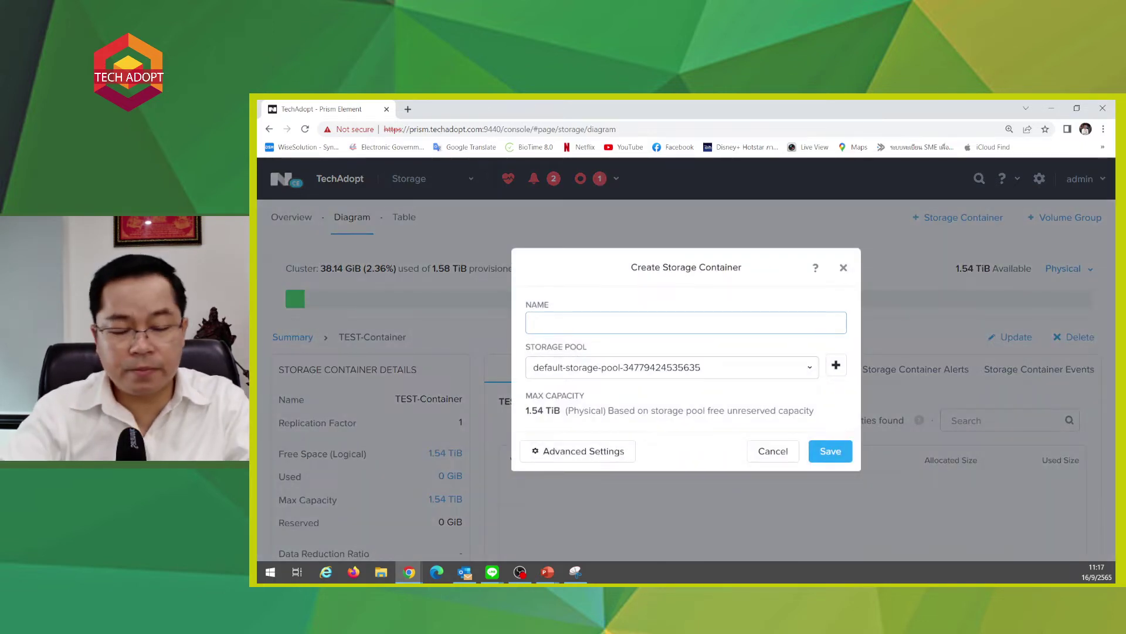
- Name the container Backup-Container and assign it the default storage pool
text(Backup)
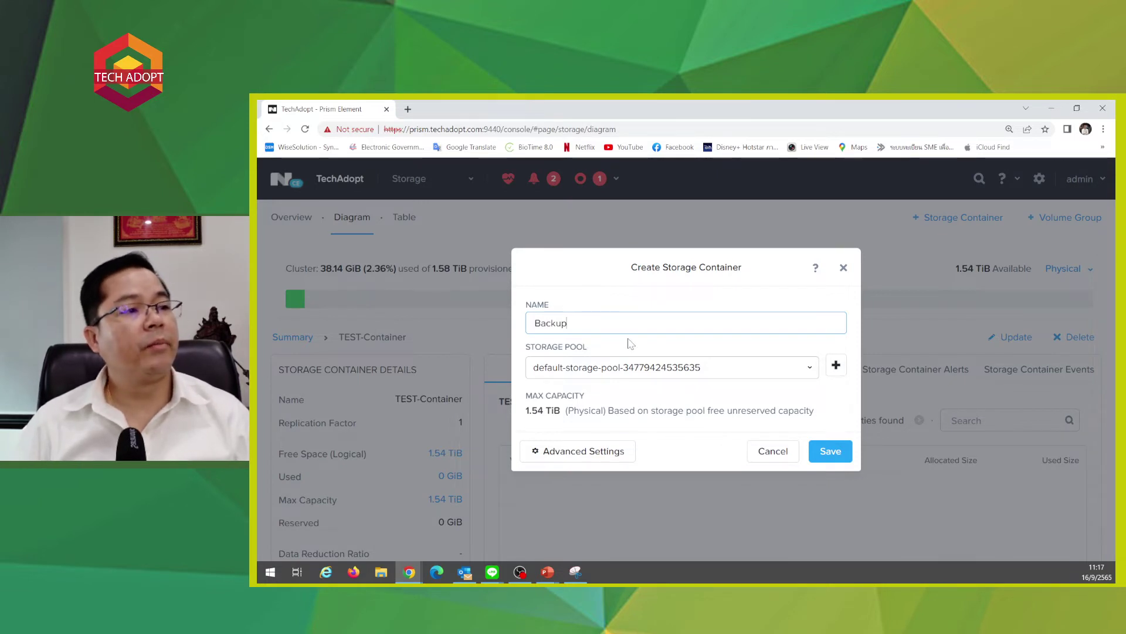
text(-)
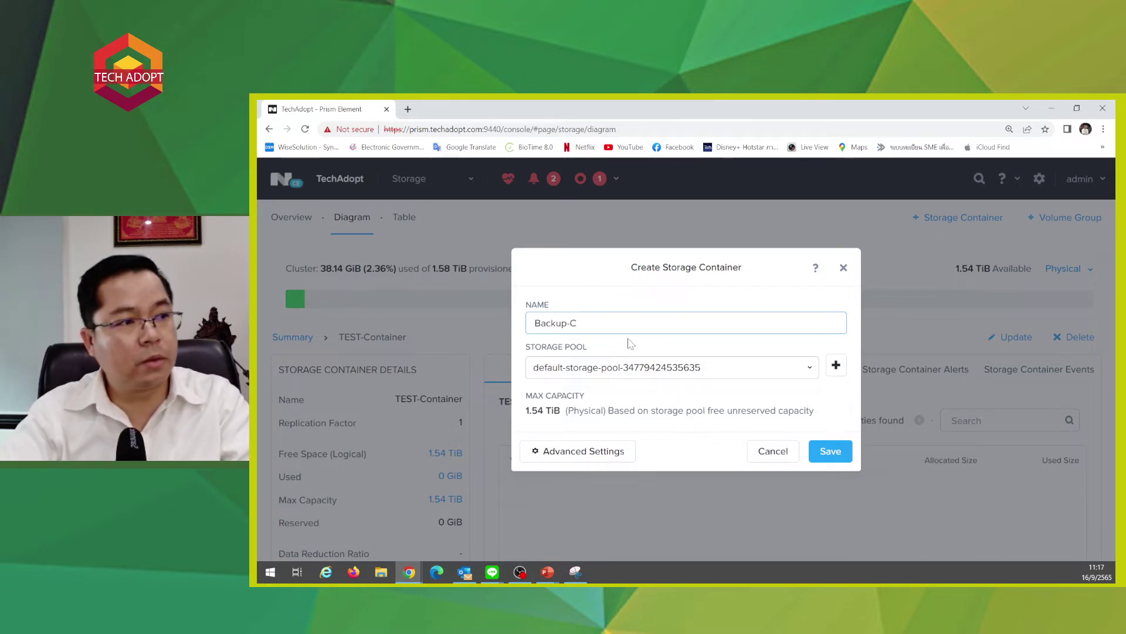
text(Con)
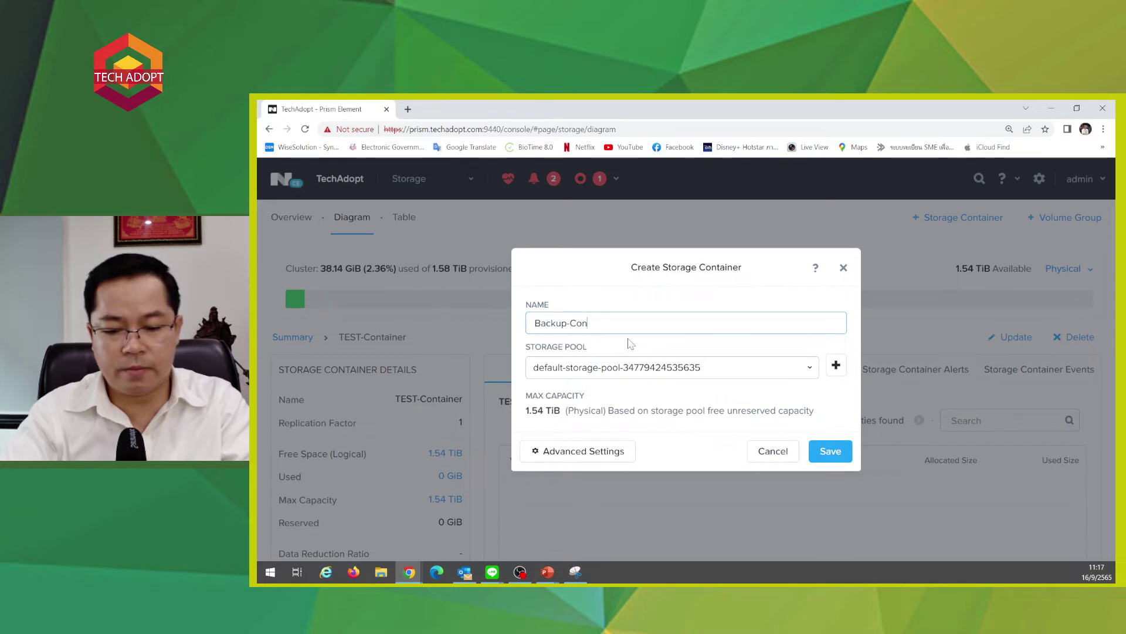
text(tainer)
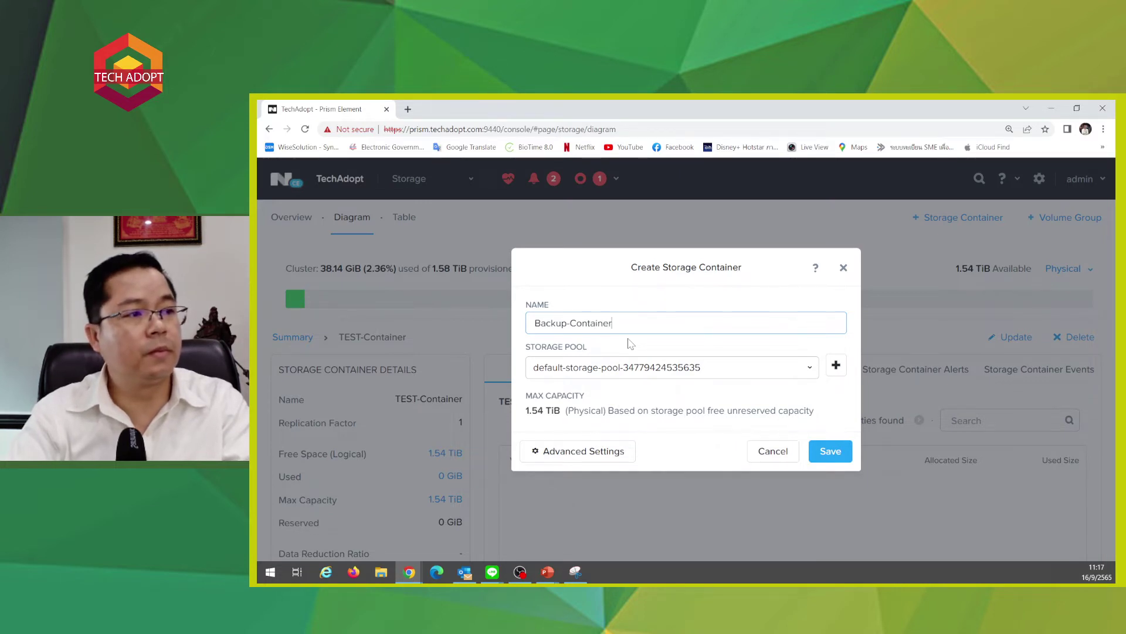
click(645, 368)
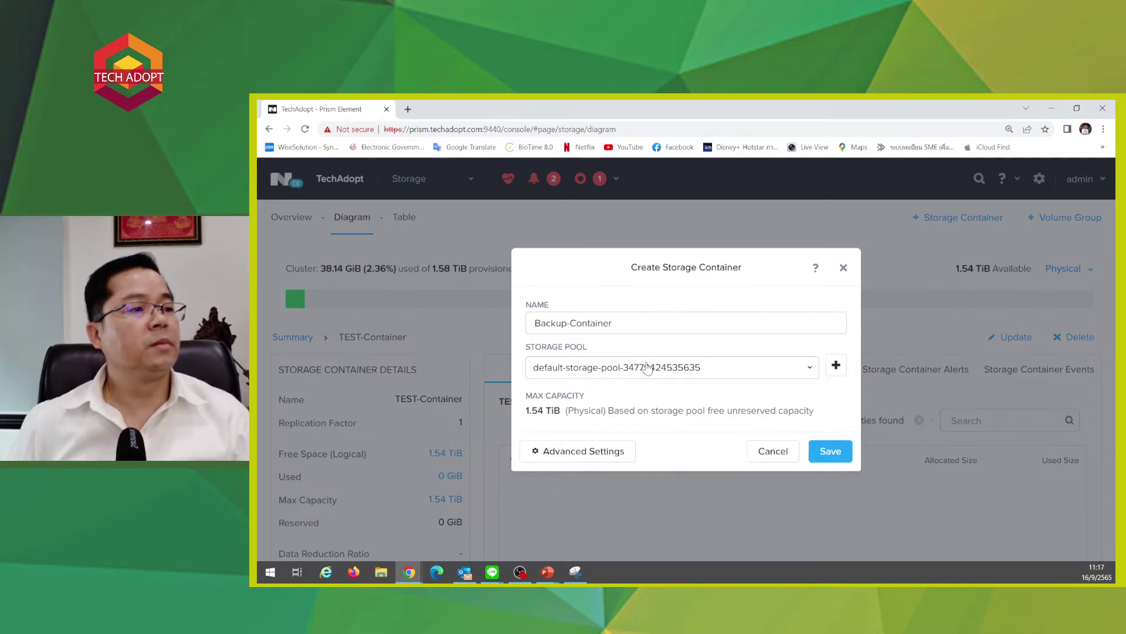
click(633, 392)
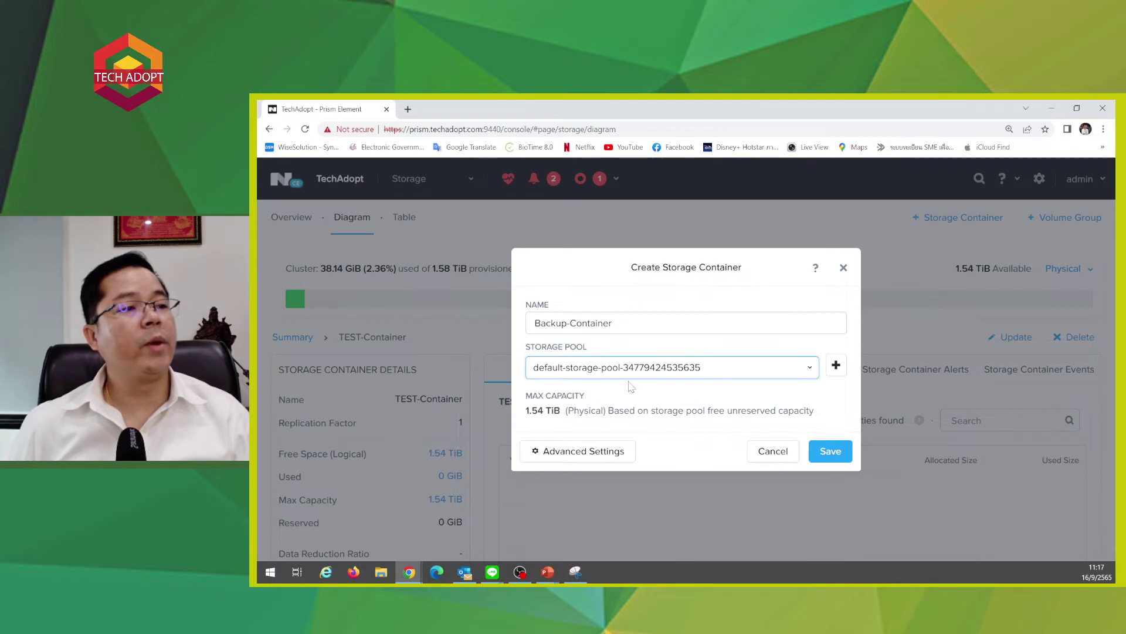
- Set the advertised capacity to 400 GiB under Advanced Settings
click(601, 450)
scroll(751, 397, down, 2)
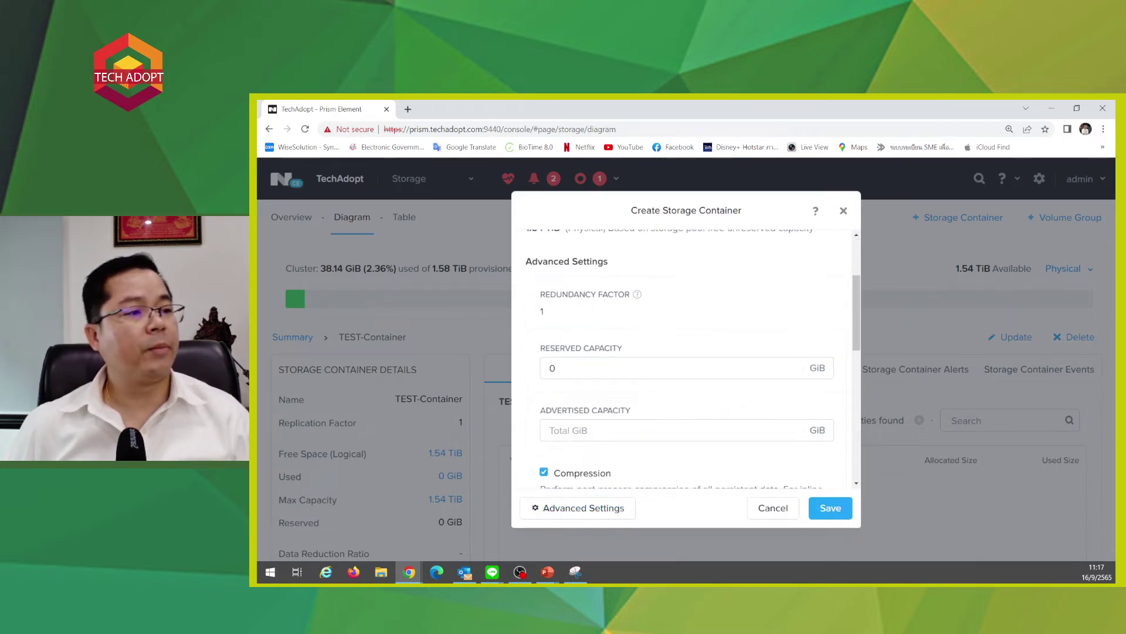
click(616, 432)
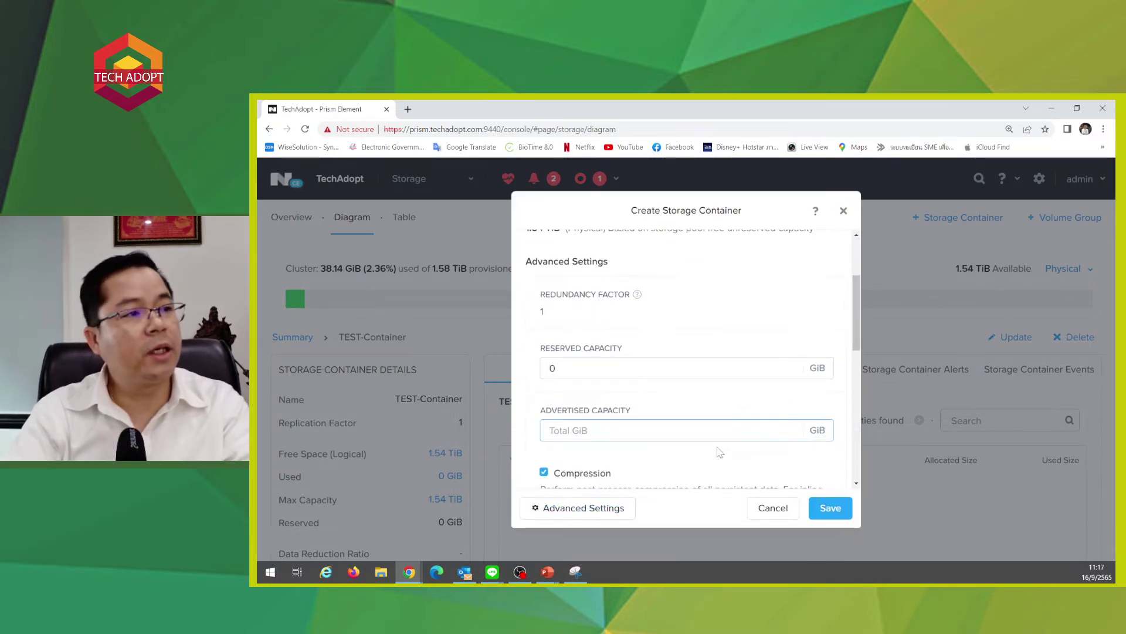
text(6)
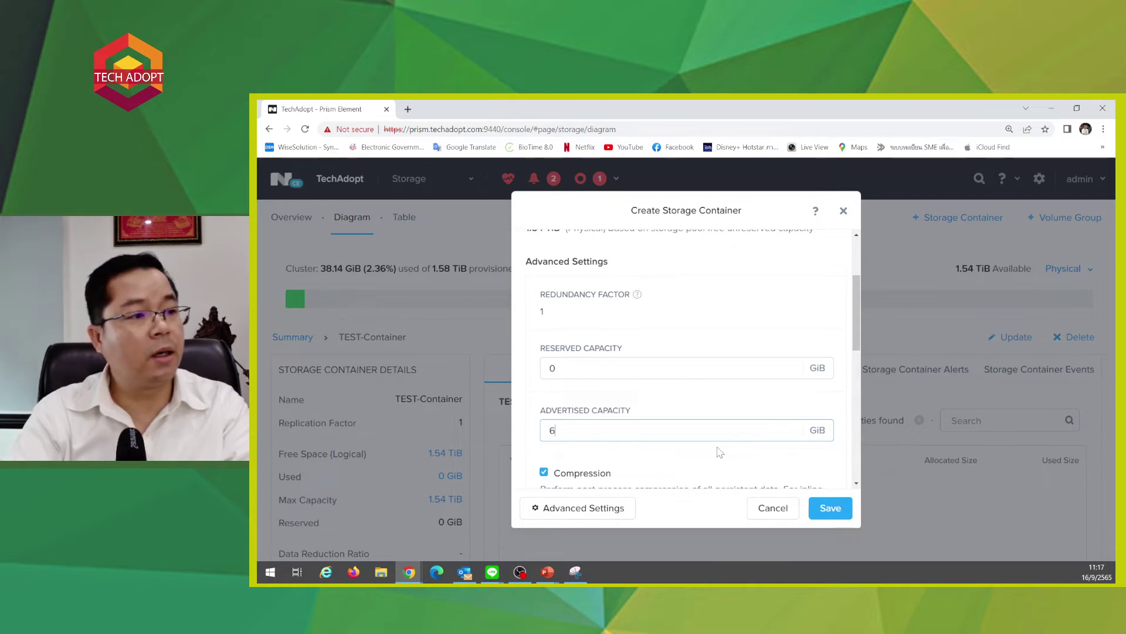
key(BackSpace)
text(400)
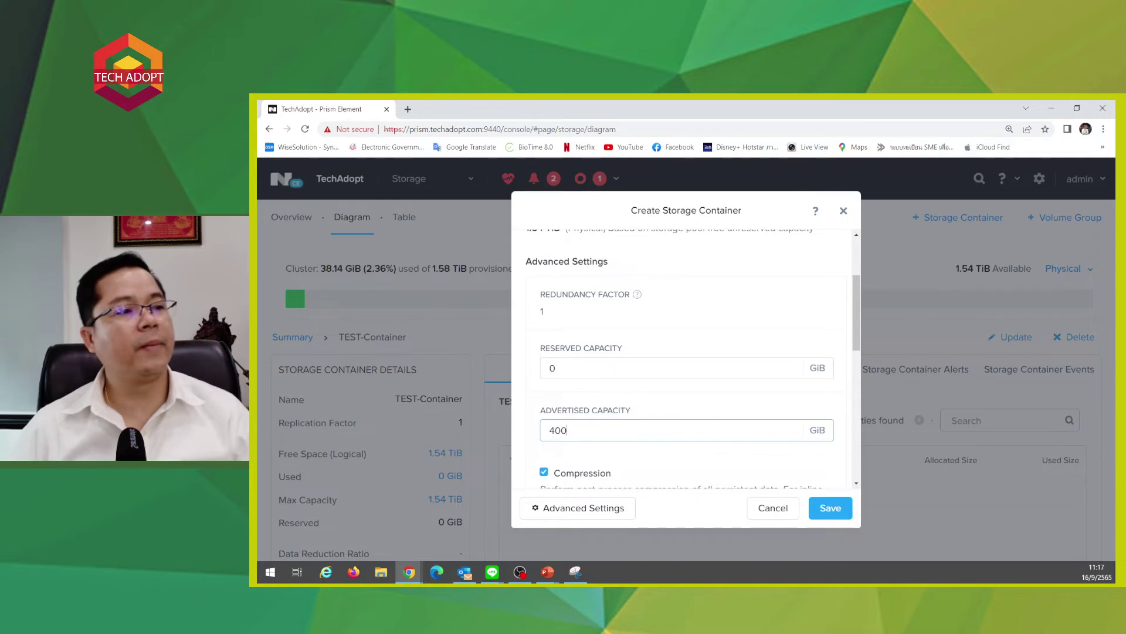
click(683, 368)
scroll(687, 334, down, 1)
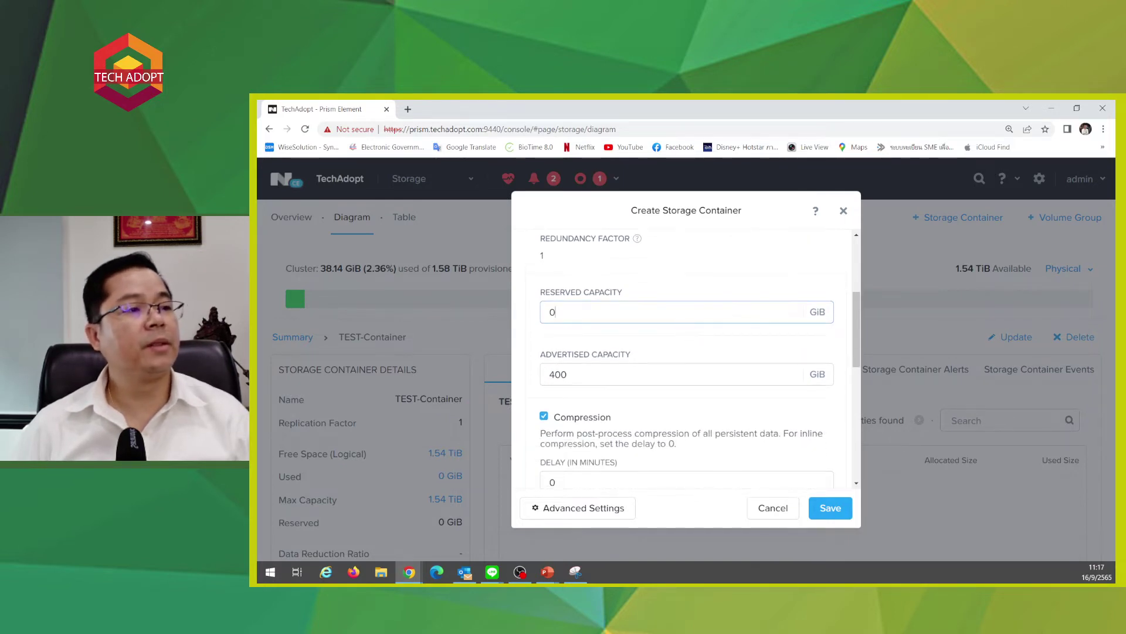
click(567, 374)
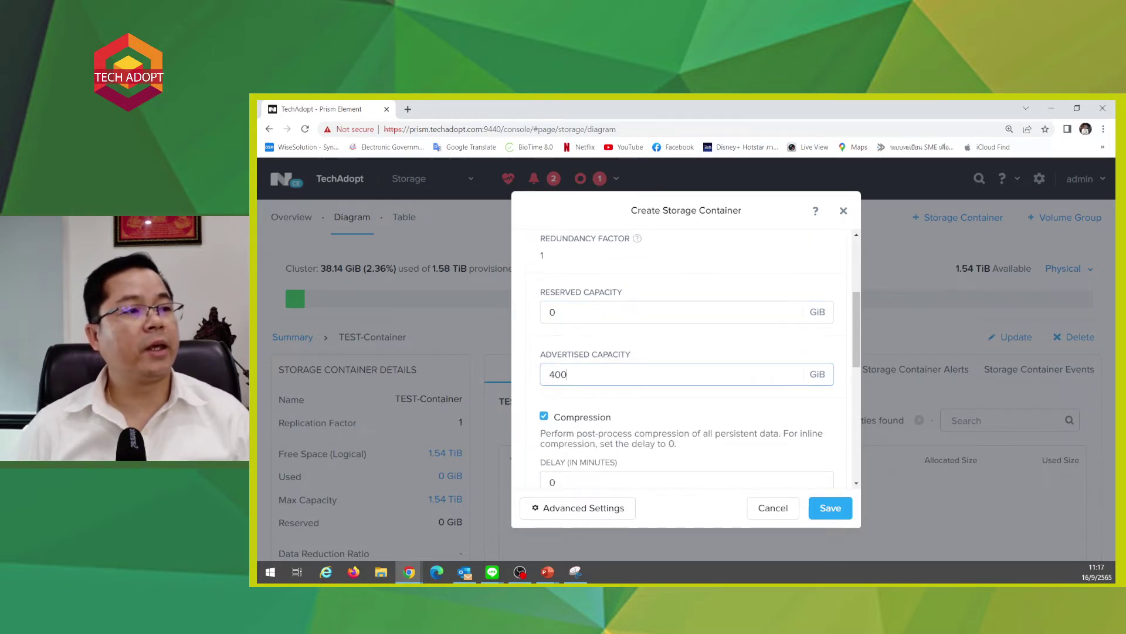
scroll(602, 392, down, 1)
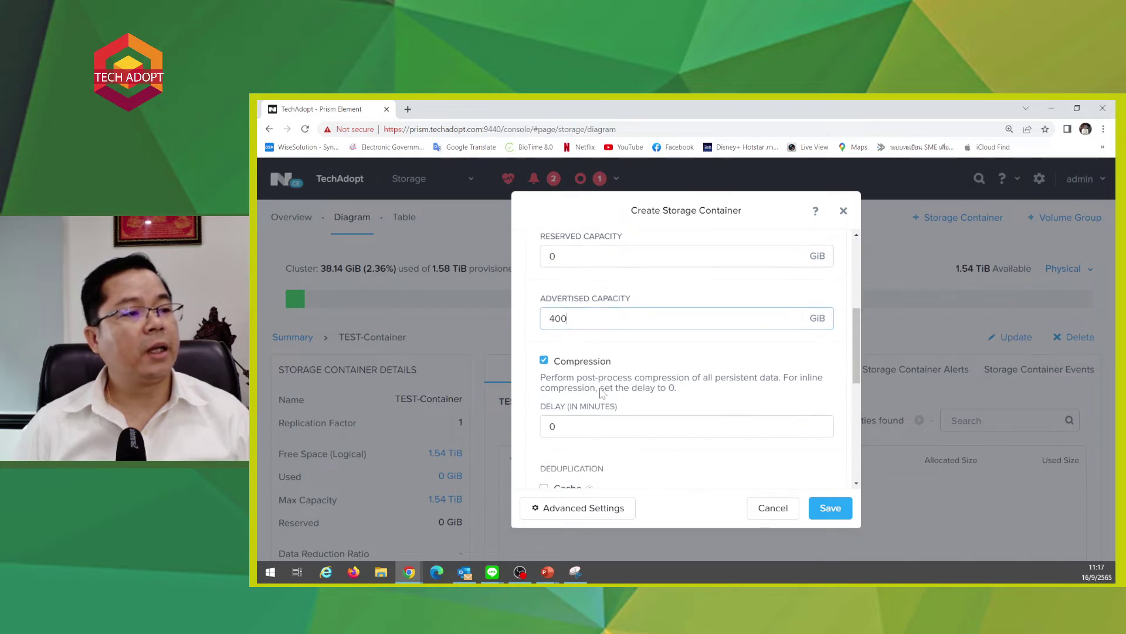
scroll(541, 371, down, 2)
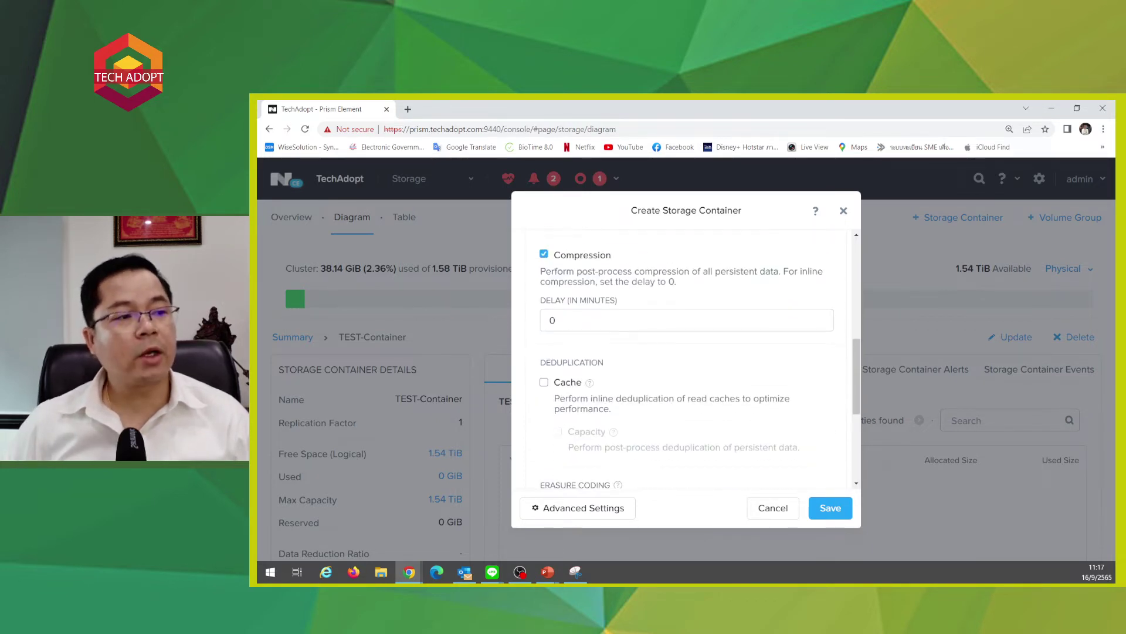
- Enable cache deduplication for the container and review the form
click(543, 377)
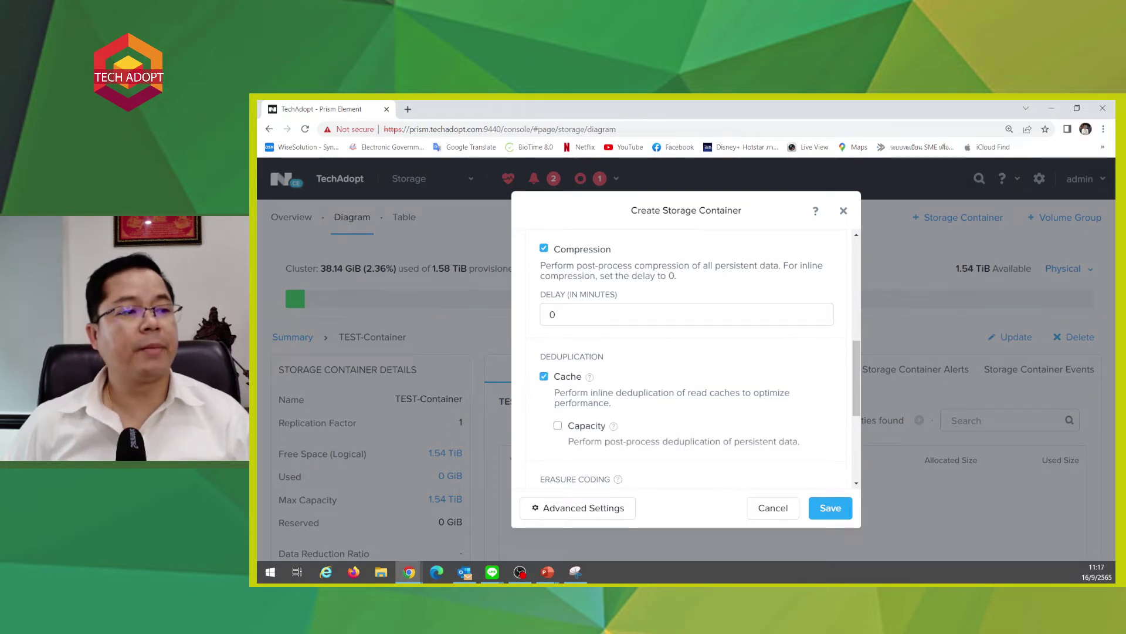
scroll(555, 320, down, 3)
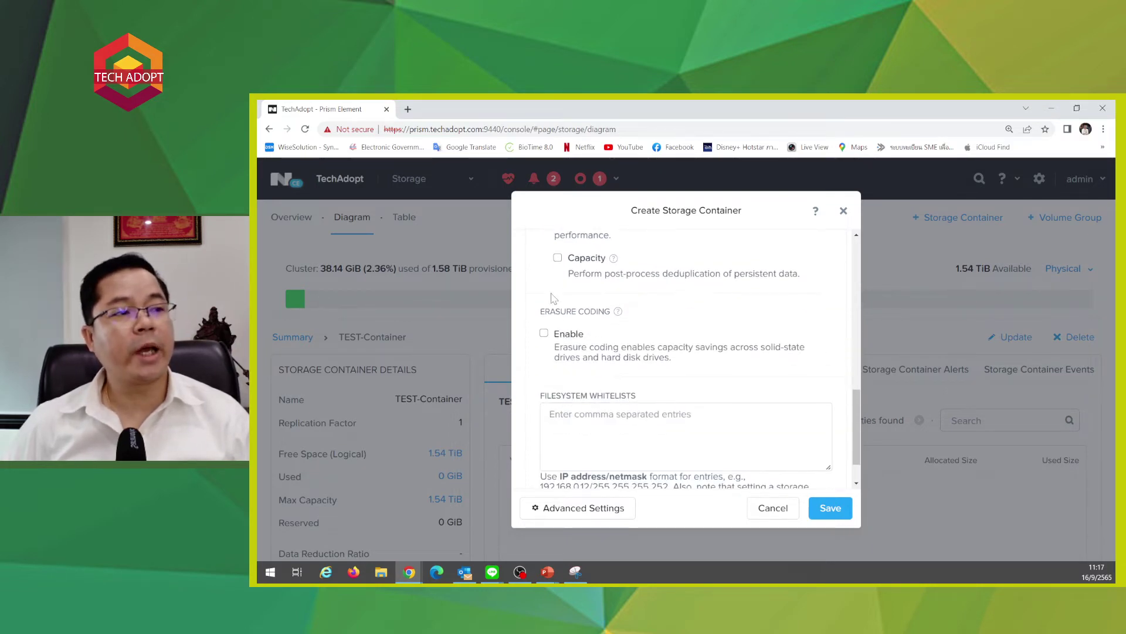
scroll(556, 331, up, 4)
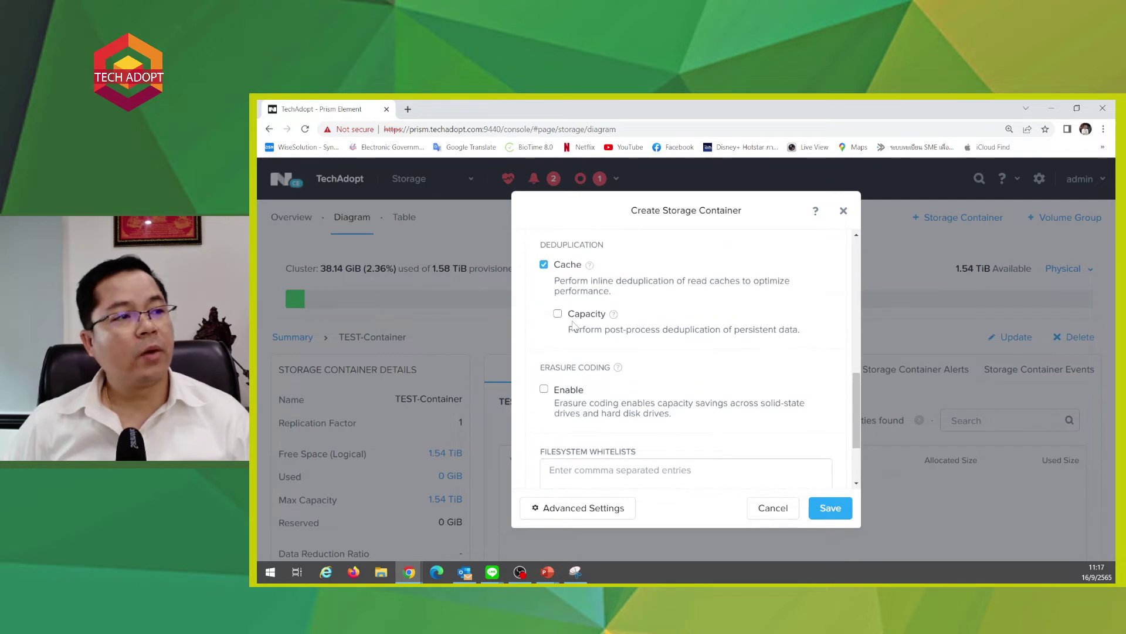
scroll(579, 325, up, 5)
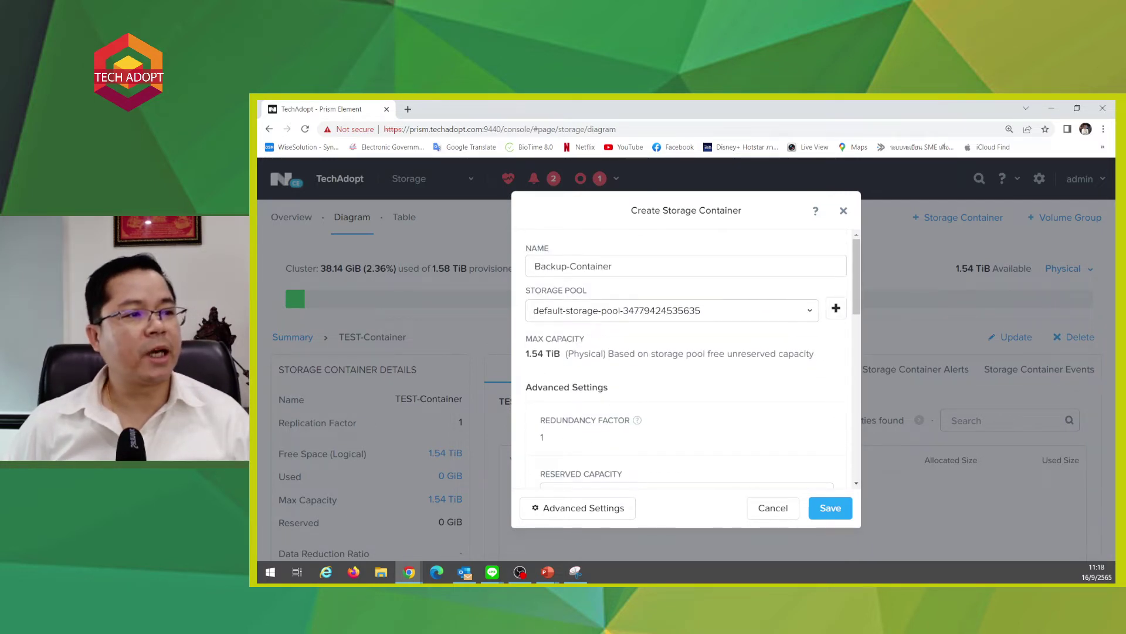
scroll(631, 406, down, 2)
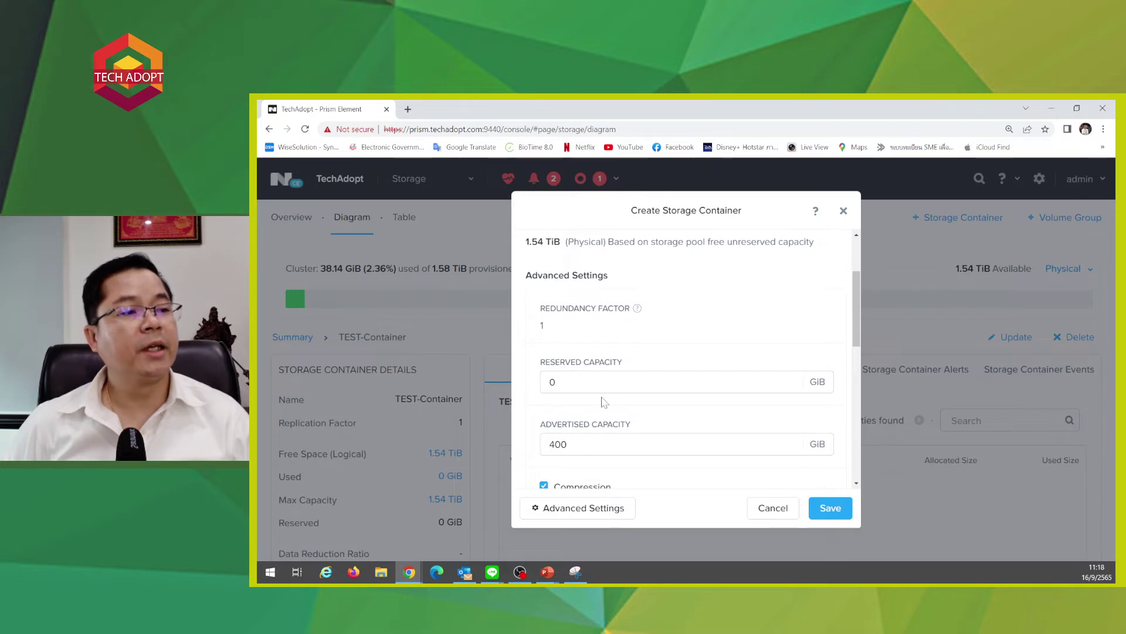
scroll(605, 401, down, 2)
- Highlight the compression description's post-process, all-data and inline compression notes
drag(541, 391, 646, 401)
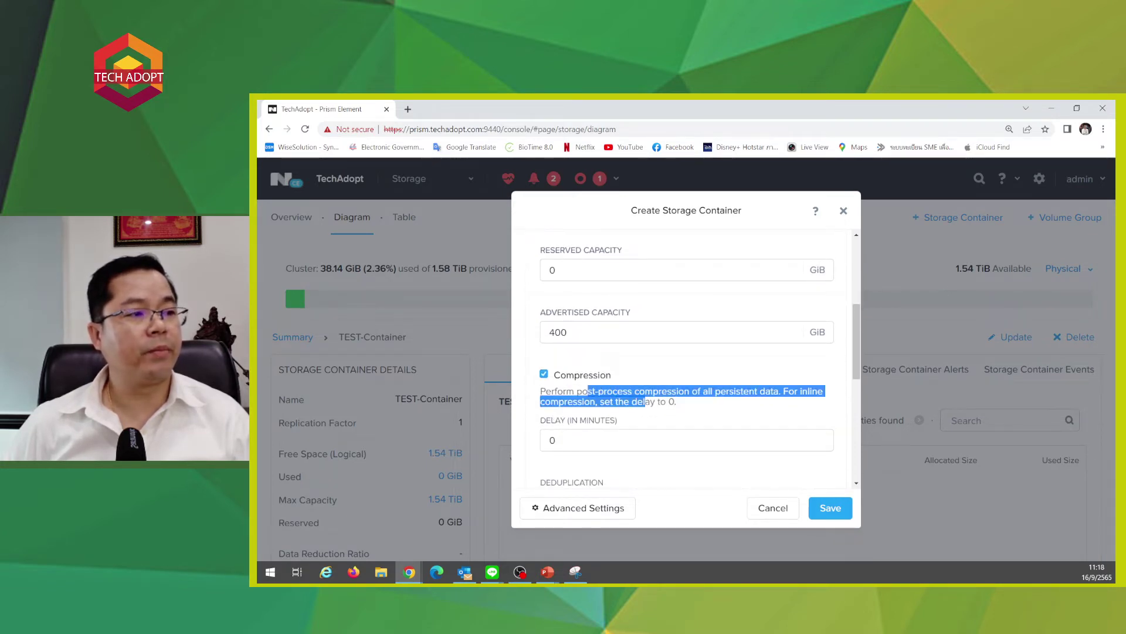
click(646, 401)
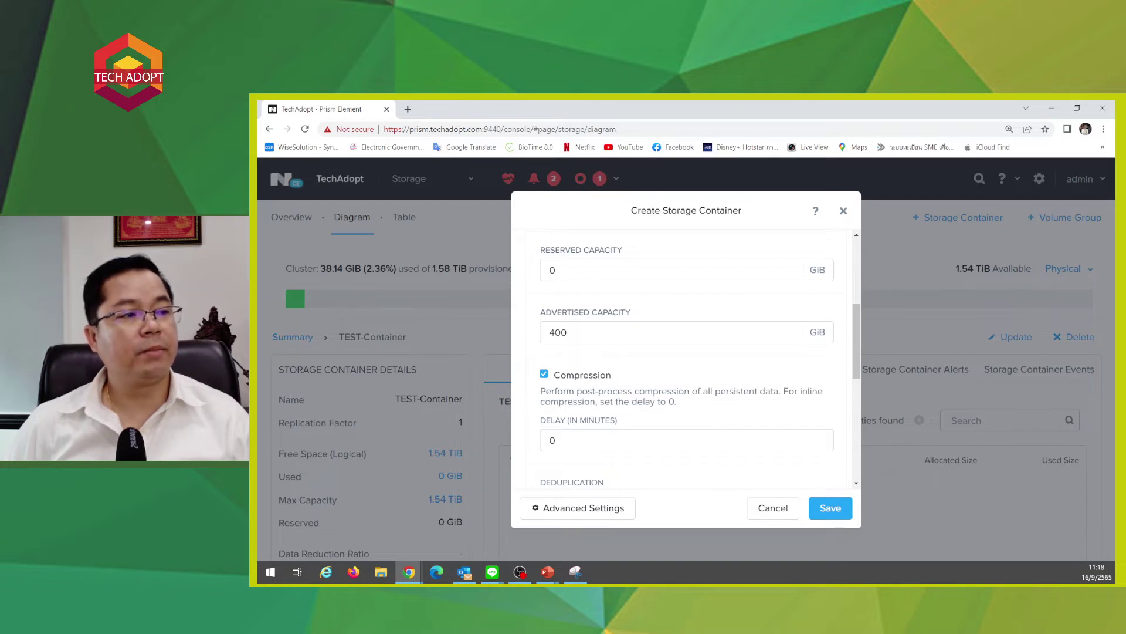
drag(577, 391, 645, 391)
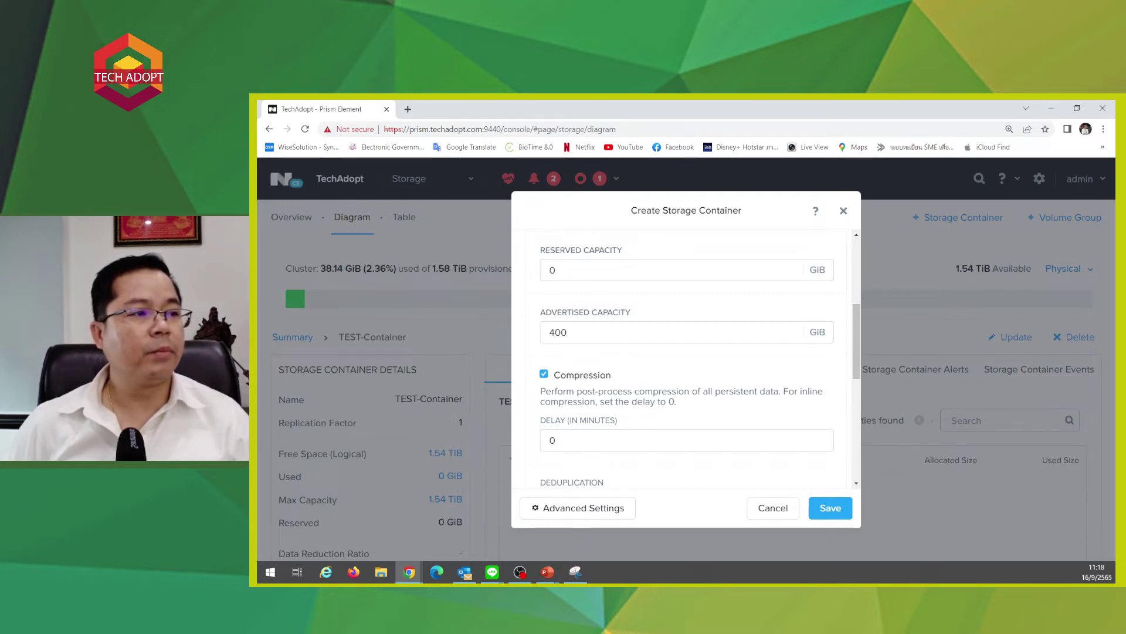
drag(642, 390, 715, 392)
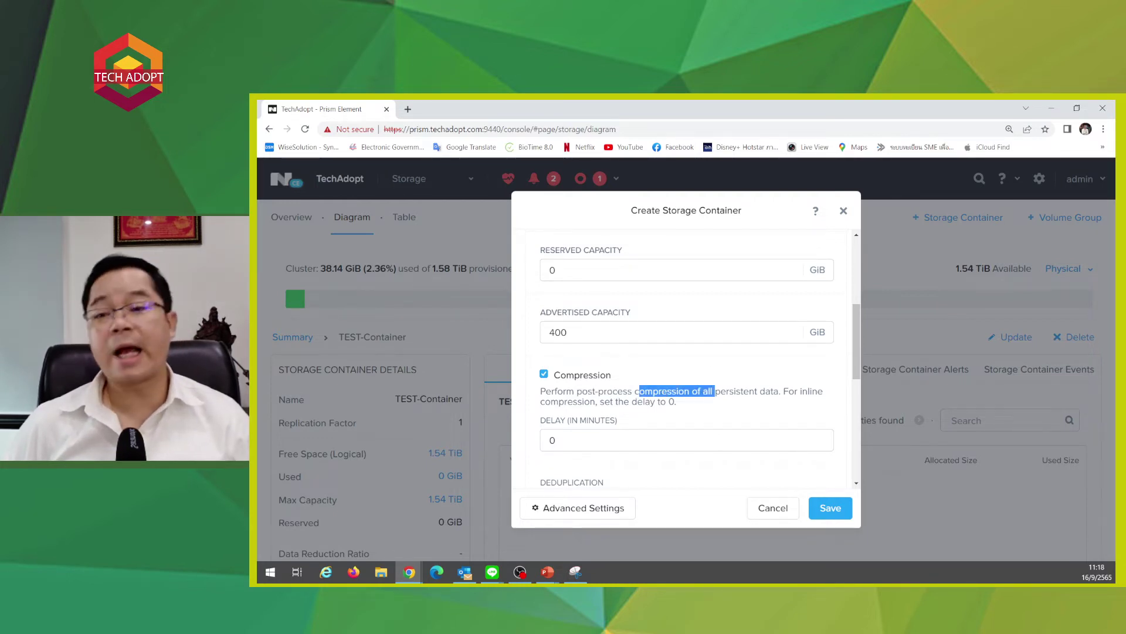
click(749, 403)
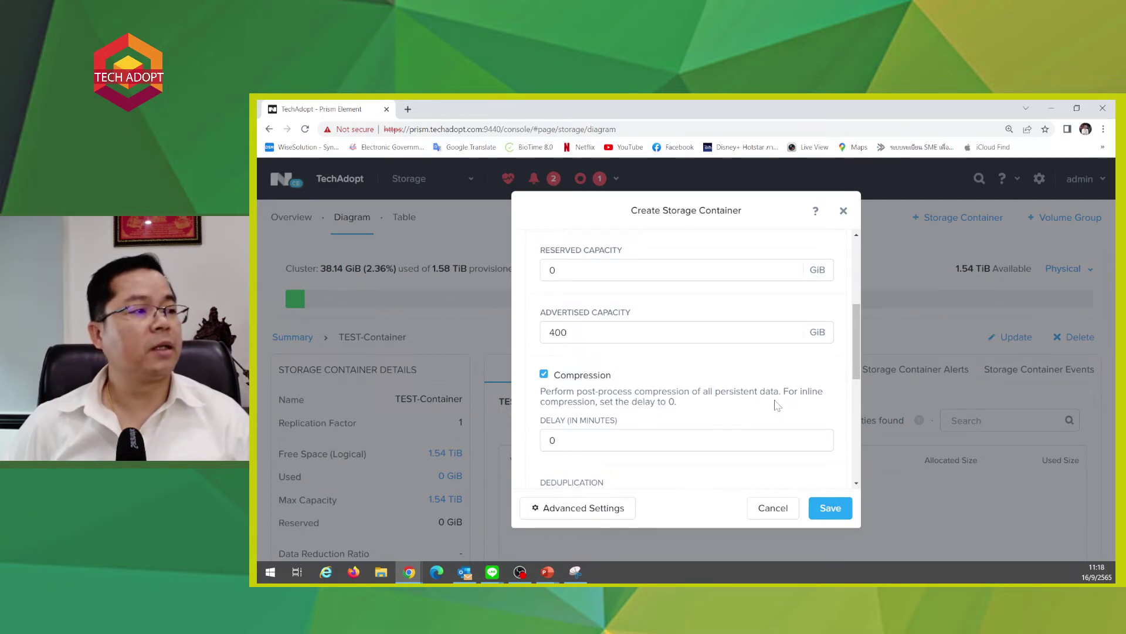
drag(596, 402, 677, 401)
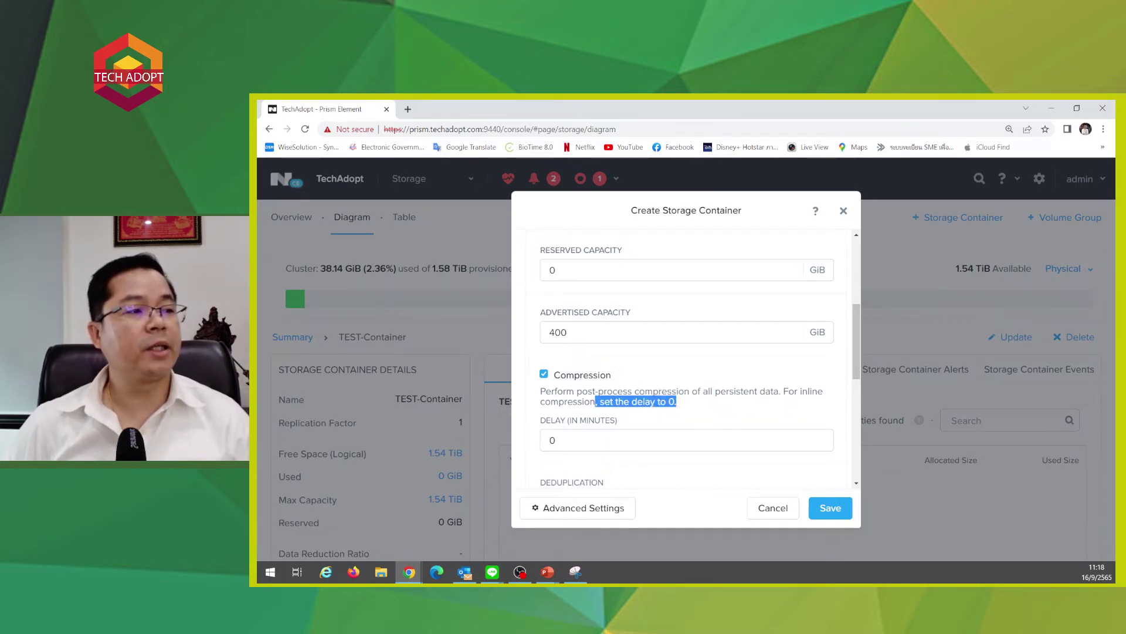
click(737, 408)
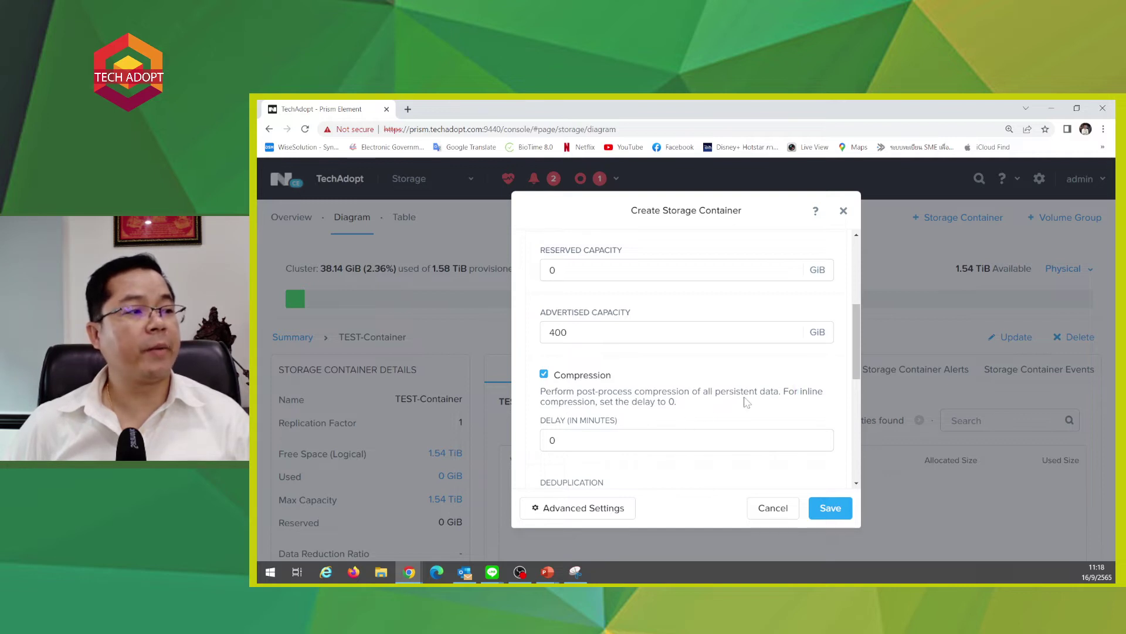
drag(784, 390, 759, 407)
click(761, 409)
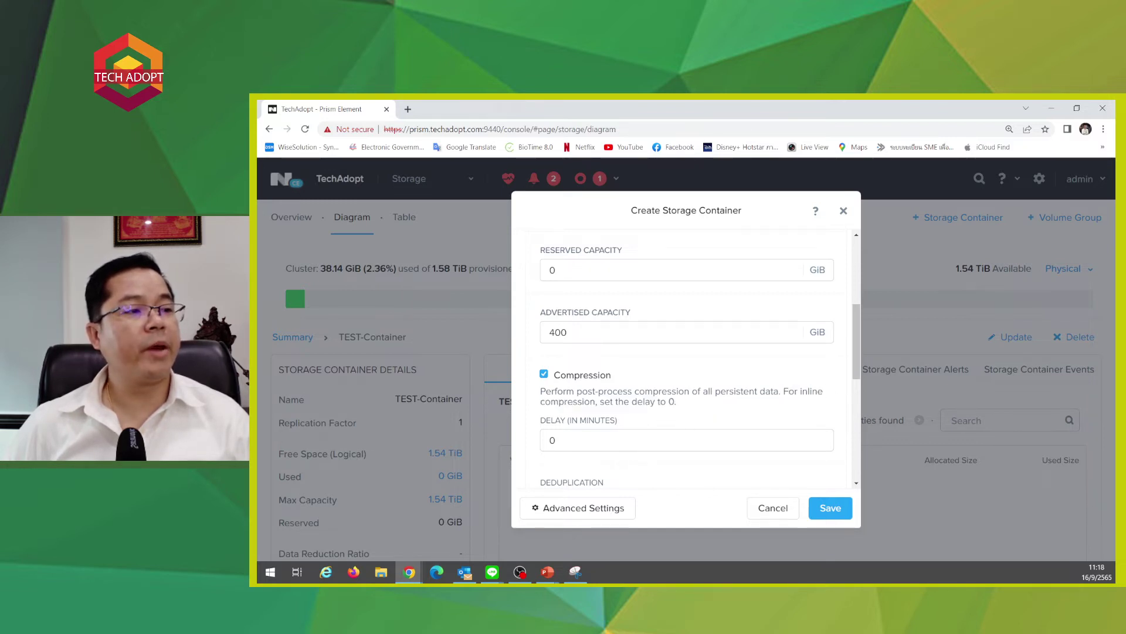
drag(600, 401, 676, 401)
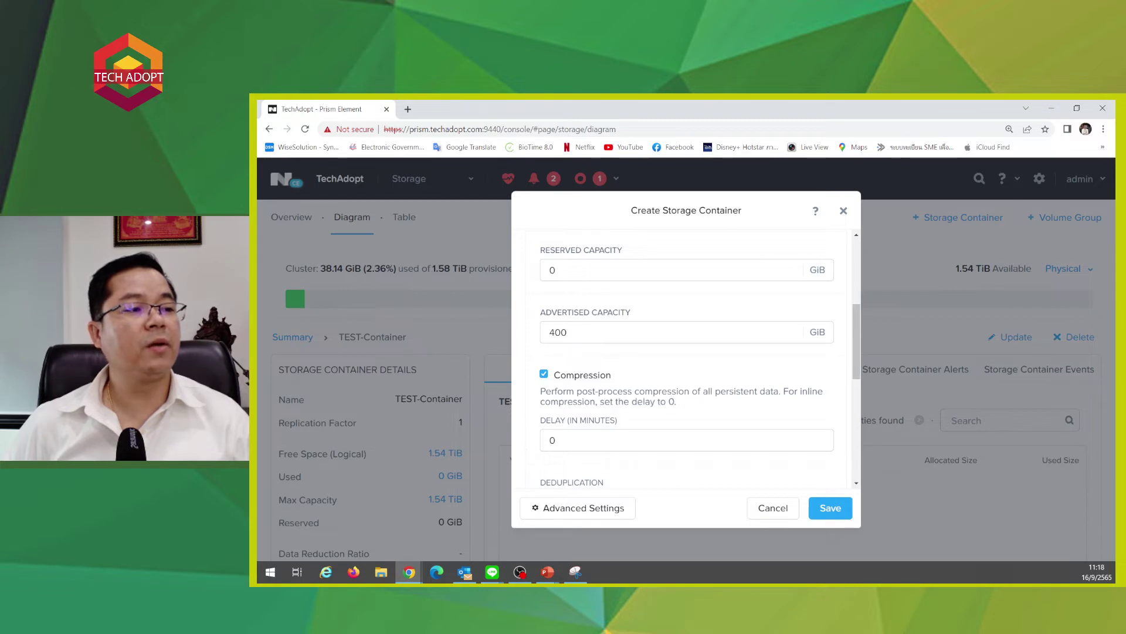
- Select the compression delay value of 0 and review the form
double_click(552, 440)
scroll(552, 440, down, 2)
scroll(686, 358, up, 1)
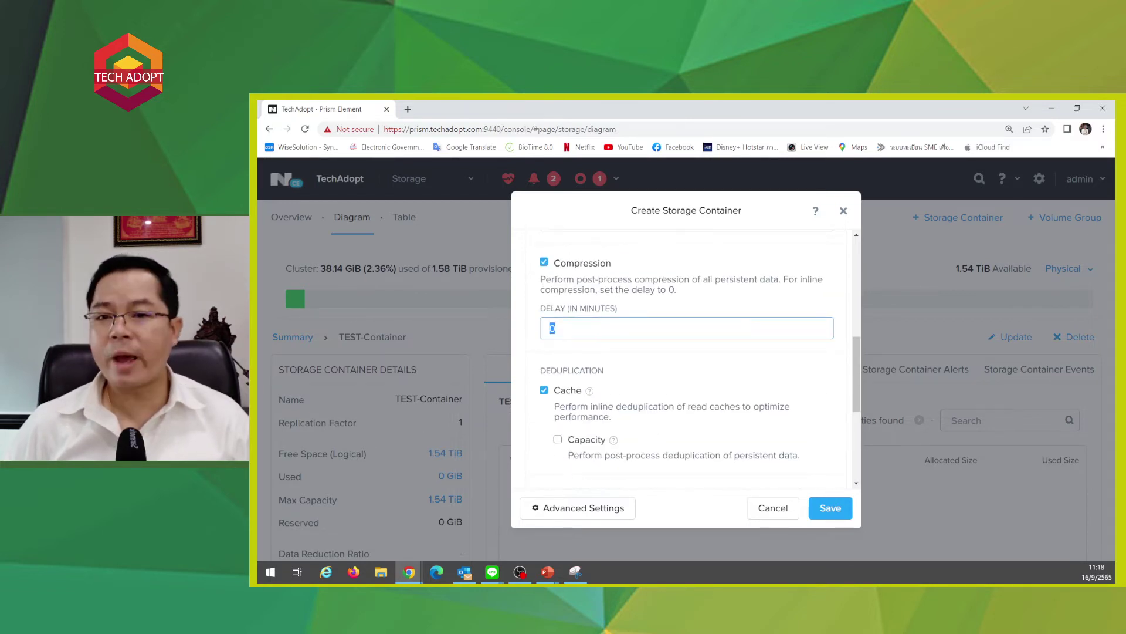
scroll(850, 418, down, 1)
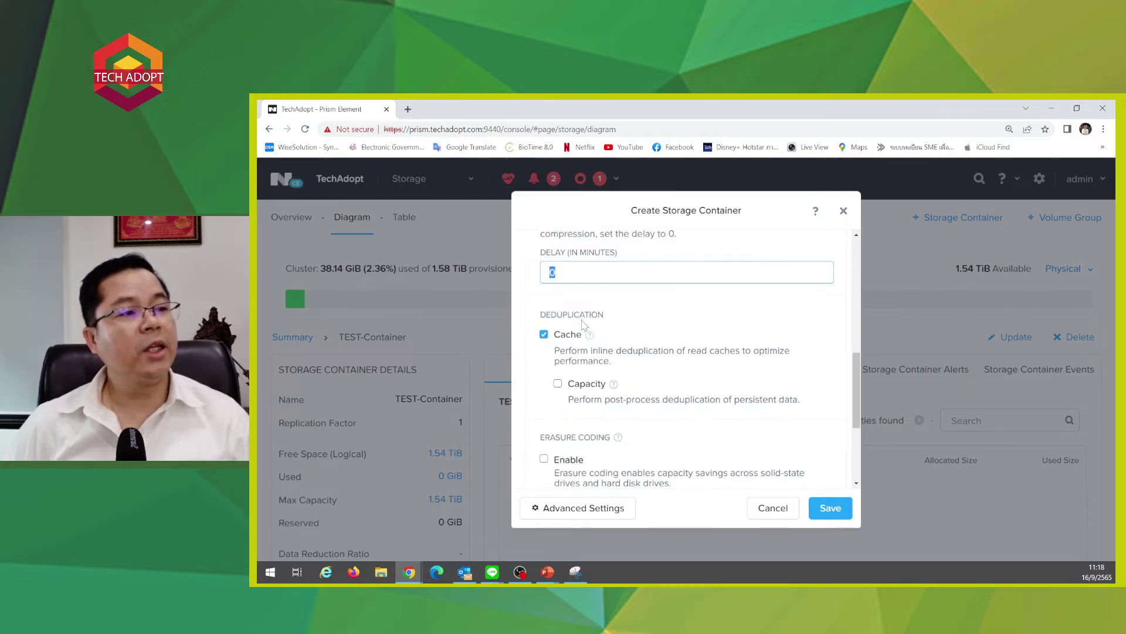
- Cancel the test container and open Configure CVM in Settings, showing 20 GB memory
mouse_move(590, 339)
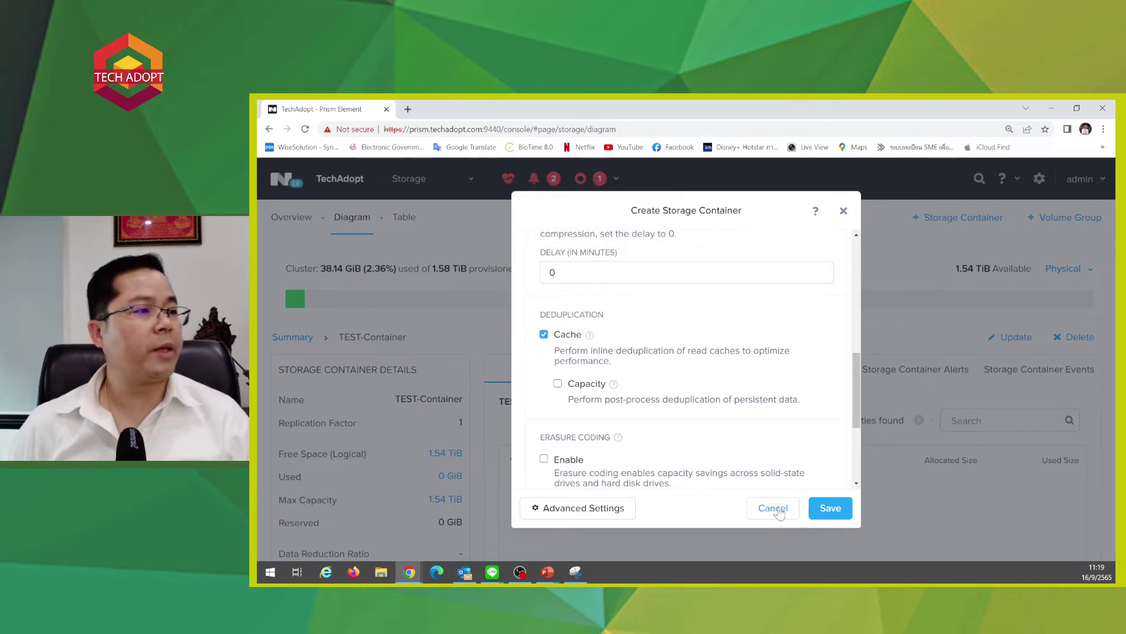
click(797, 518)
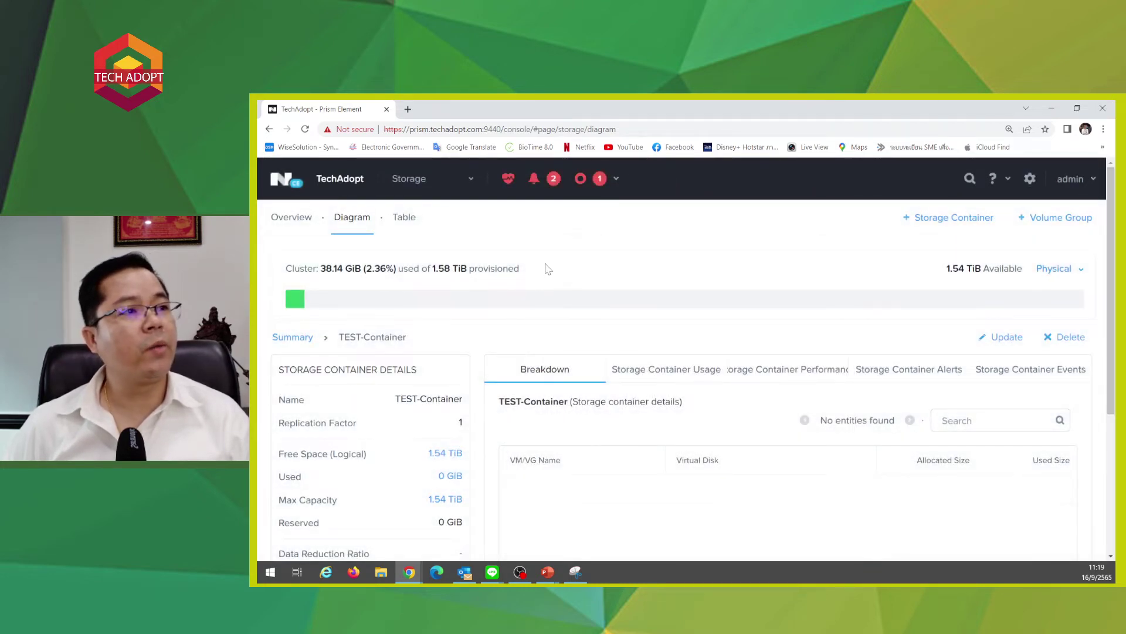
click(409, 180)
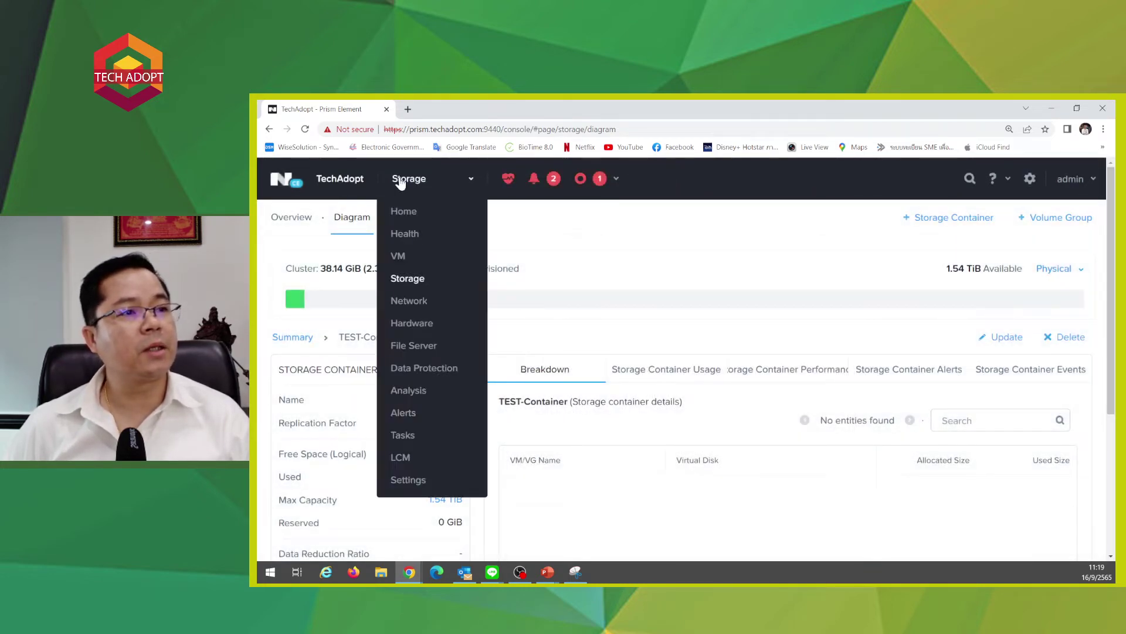
click(406, 480)
click(296, 323)
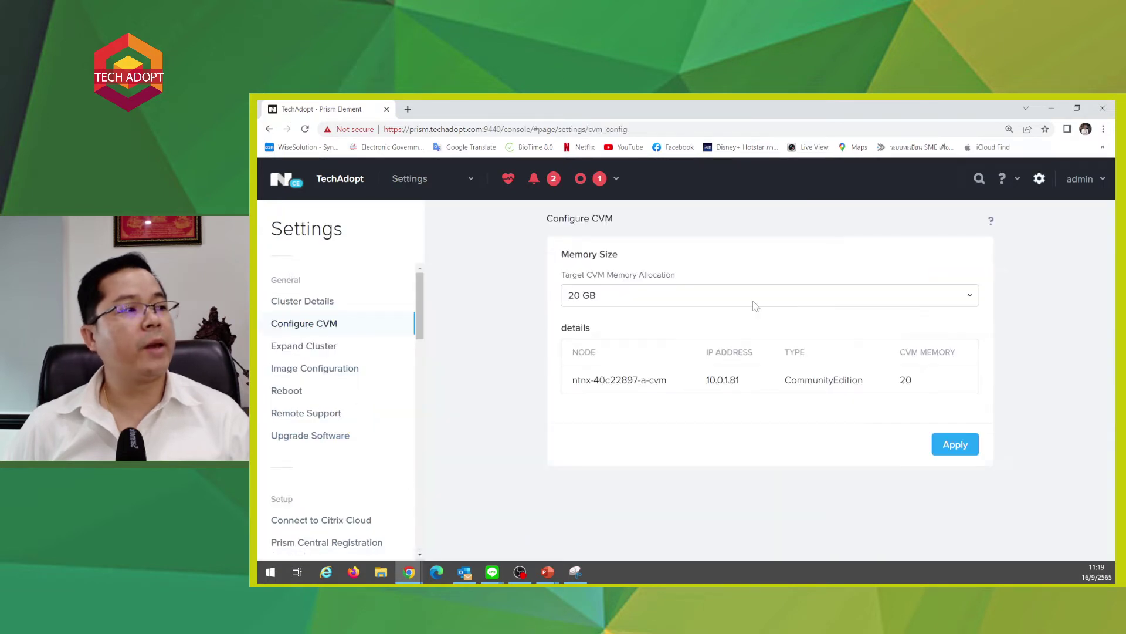
click(596, 300)
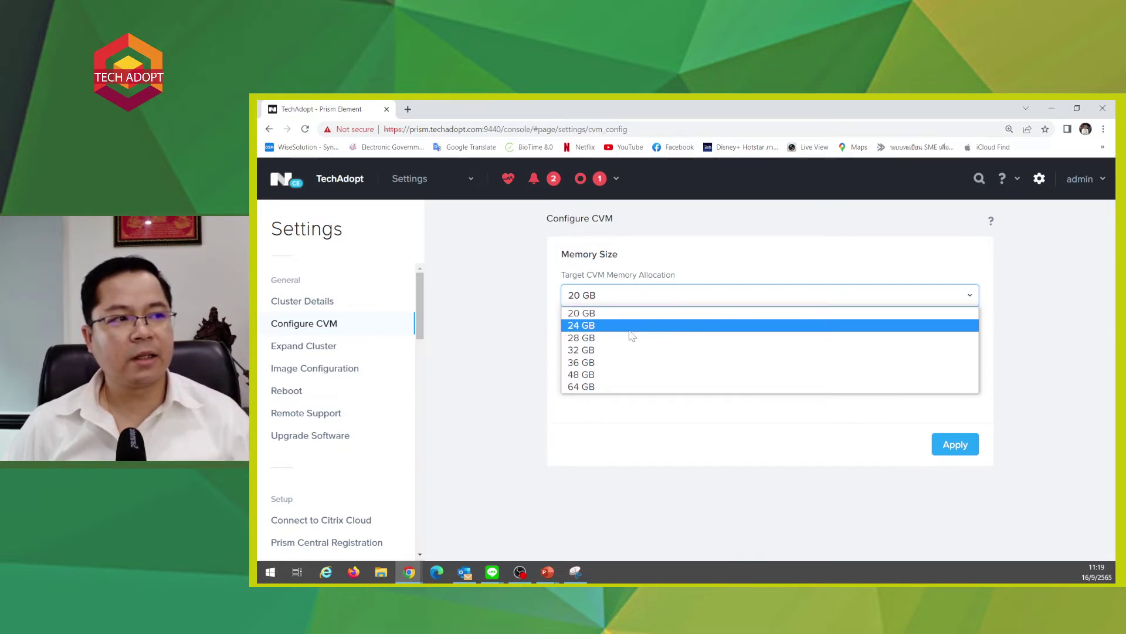
click(516, 335)
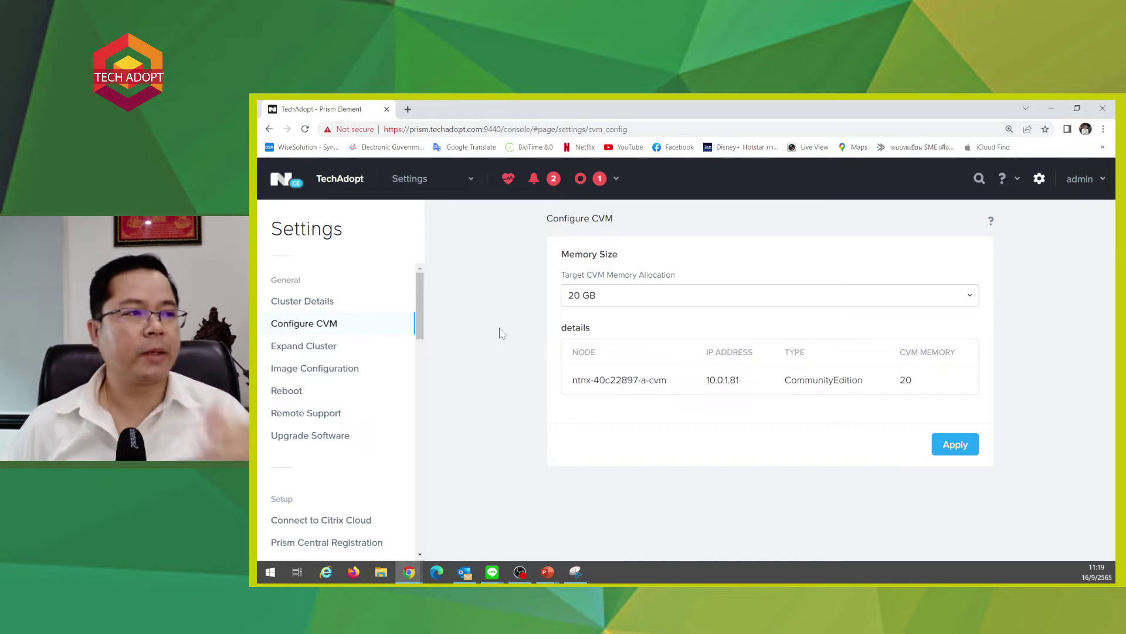
click(584, 292)
click(592, 326)
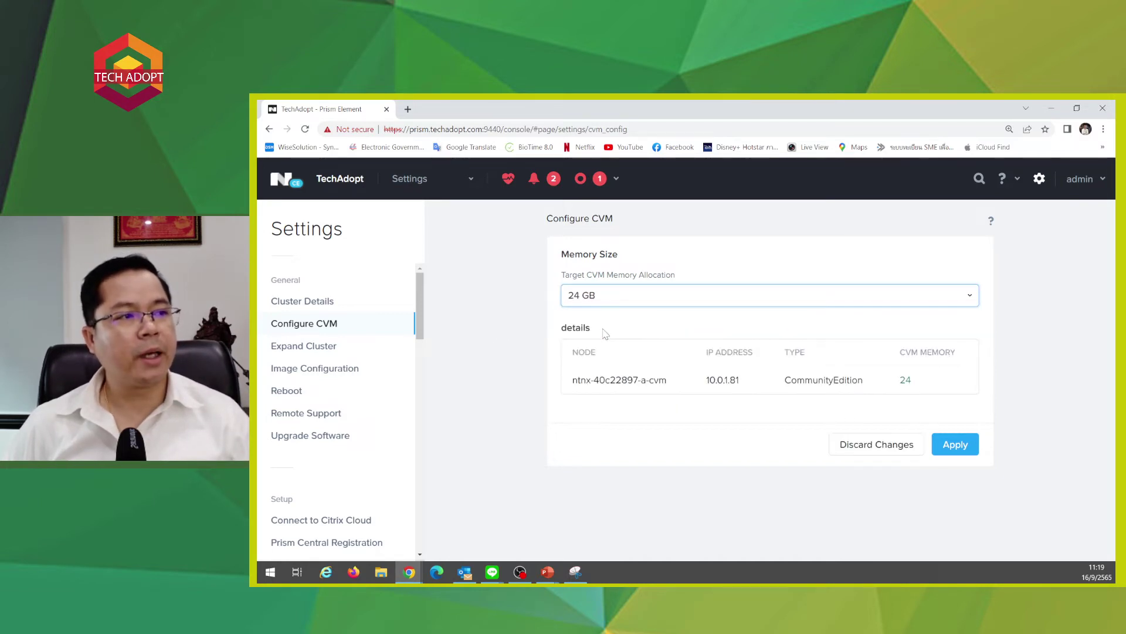
click(854, 447)
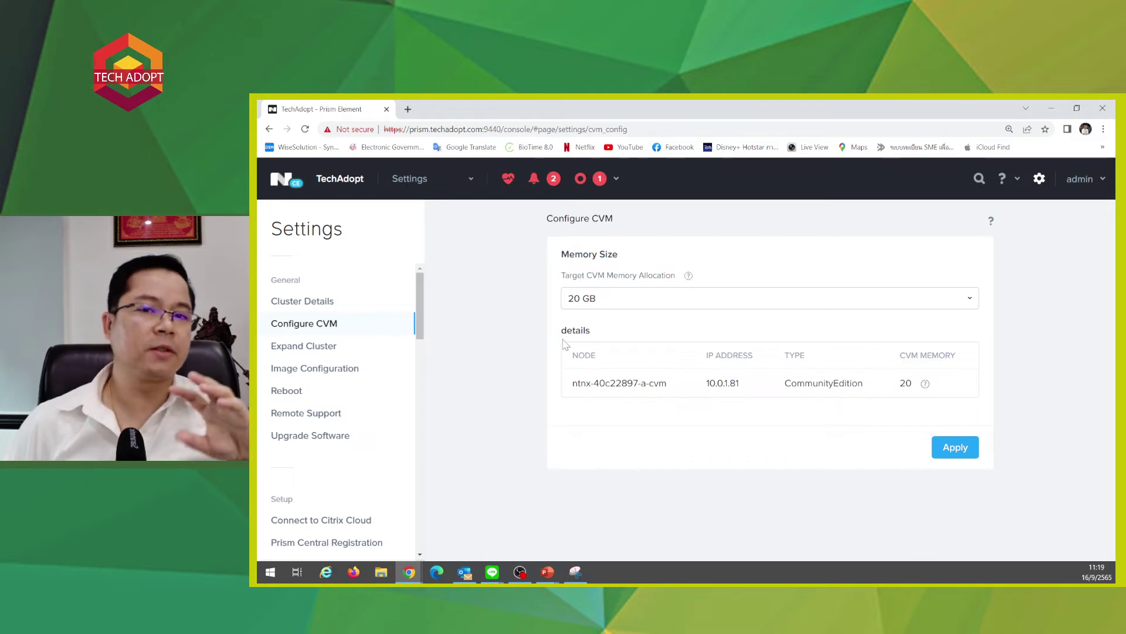
- Go to Storage, show the containers table, and start a new storage container
click(424, 177)
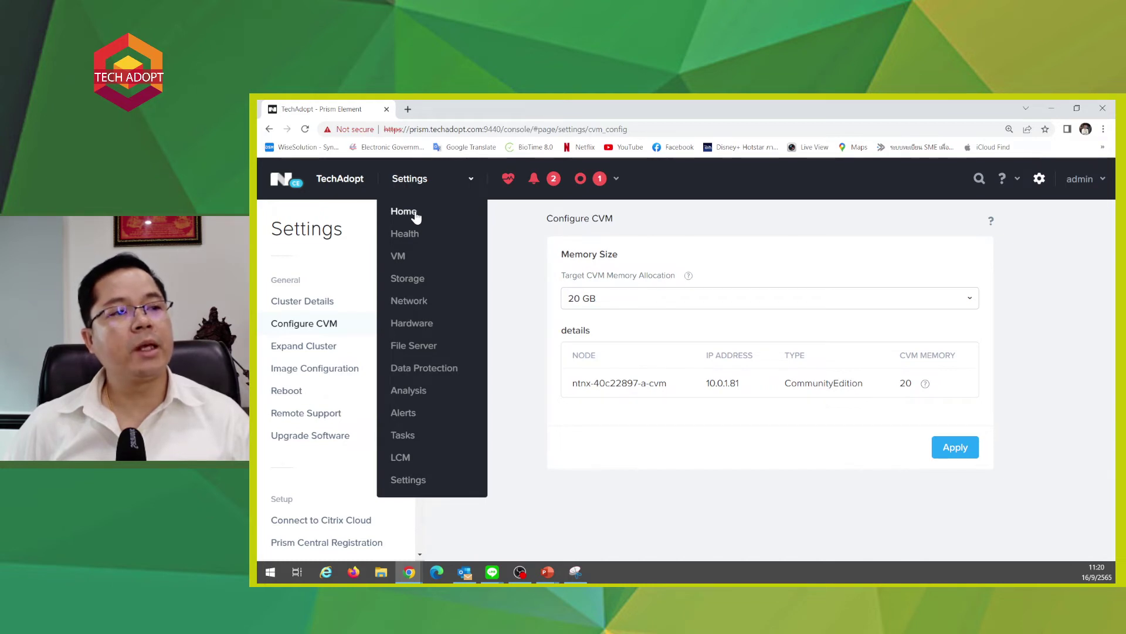
click(413, 285)
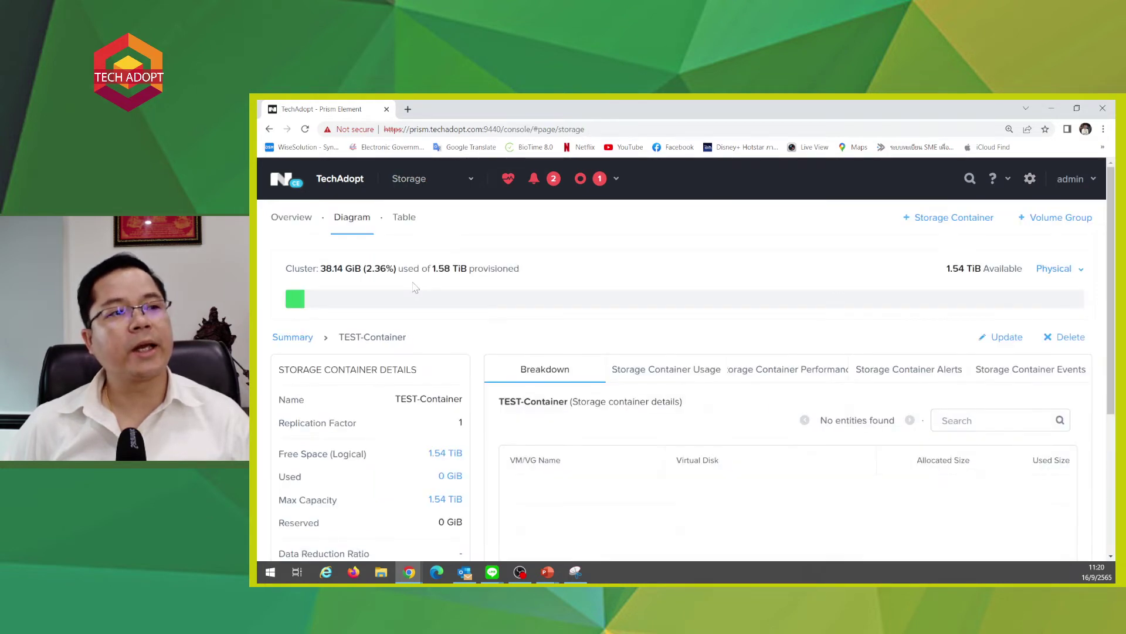
click(404, 218)
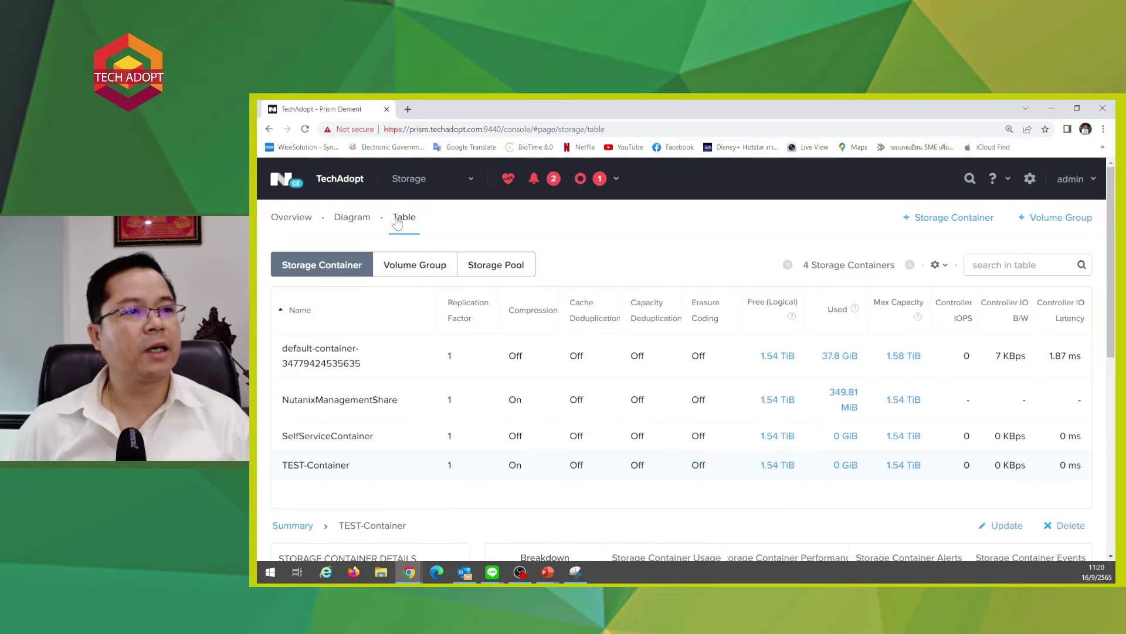
click(934, 218)
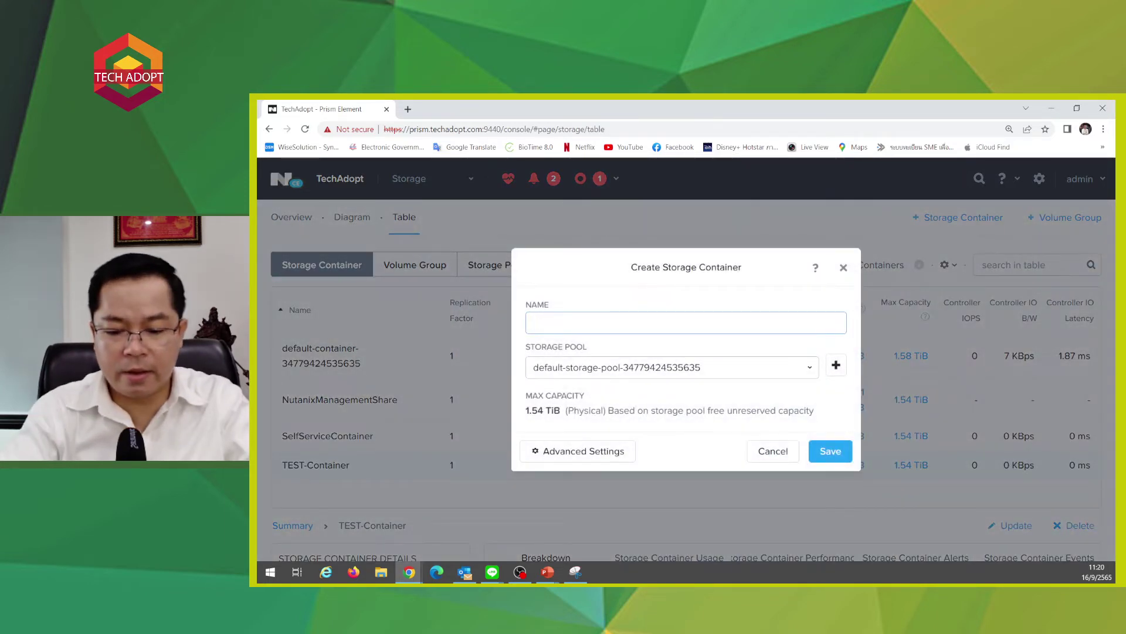
- Name the container Backup-container and set 600 GiB advertised capacity under Advanced Settings
text(Backup)
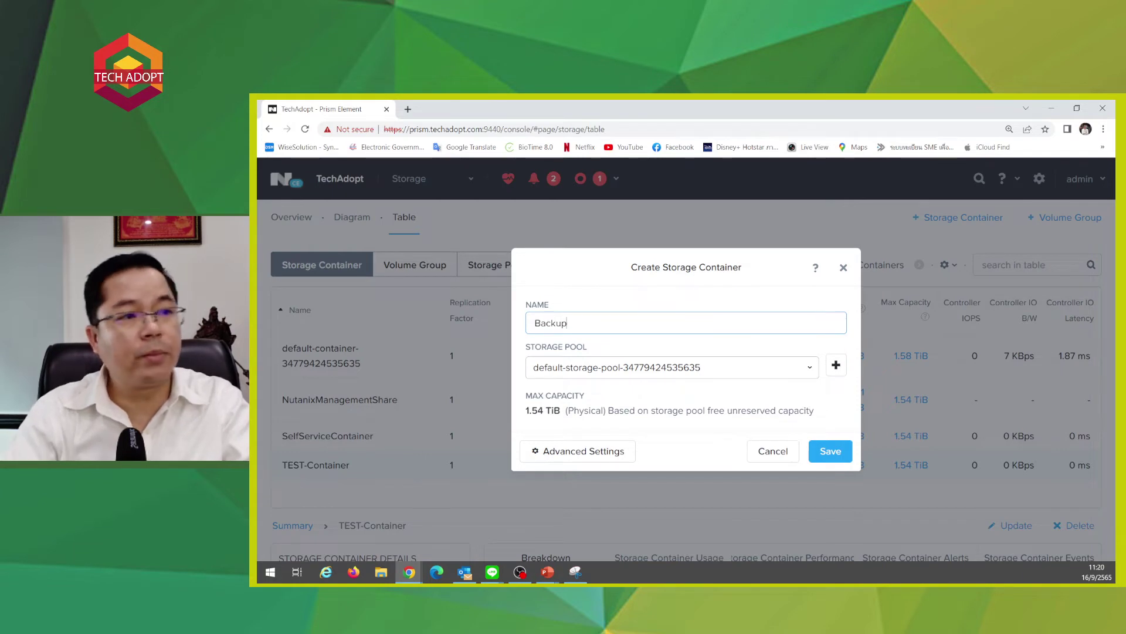
text(-)
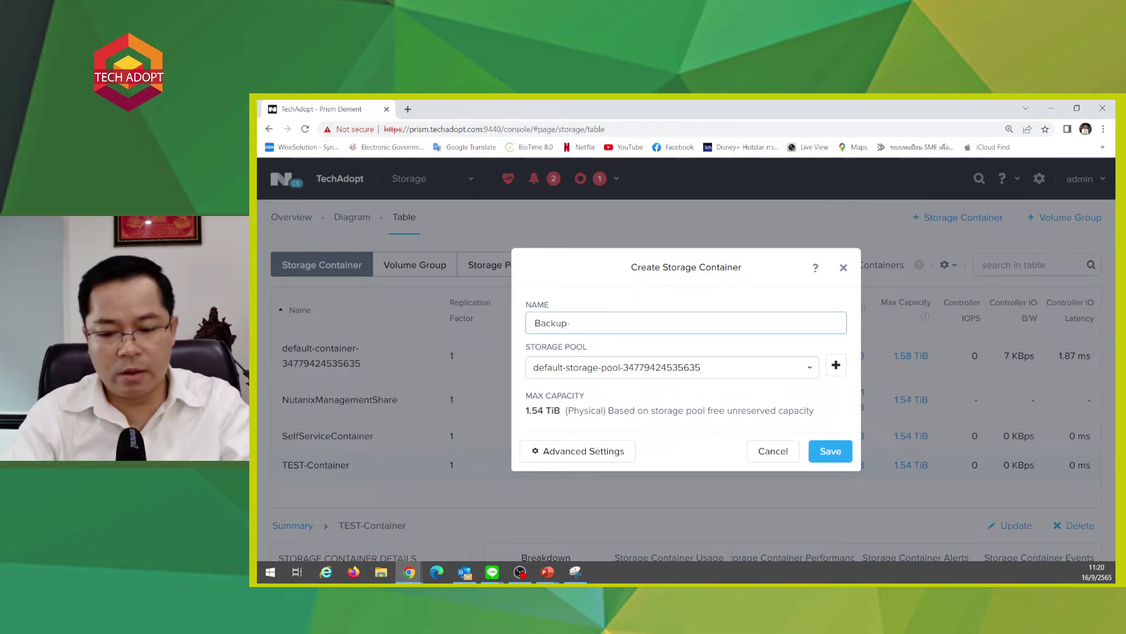
text(con)
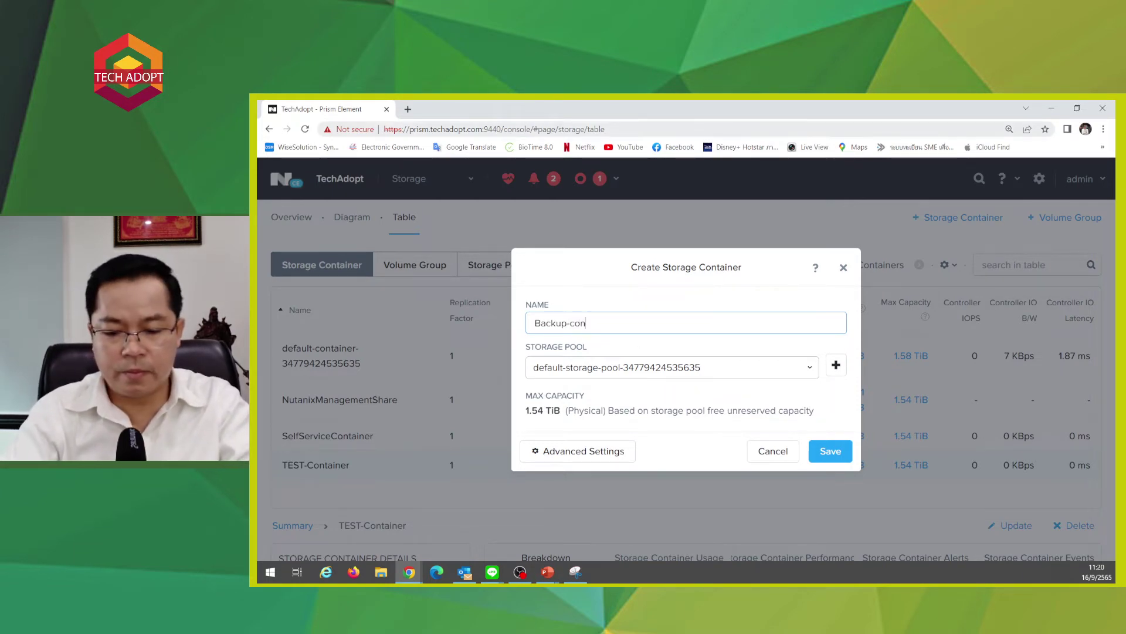
text(tainers)
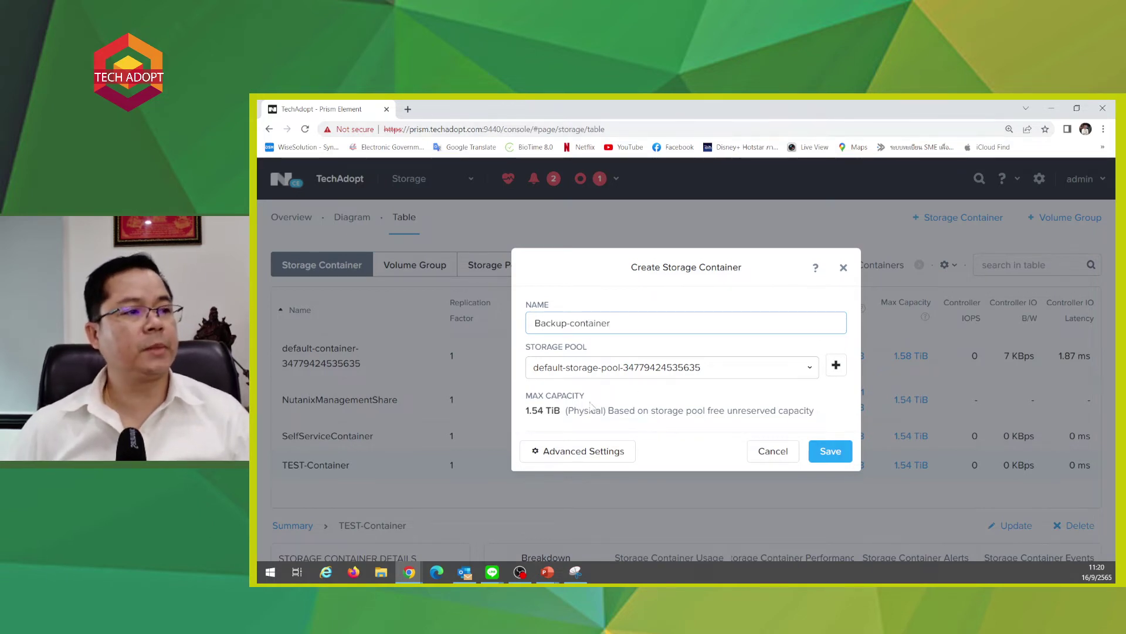
click(563, 451)
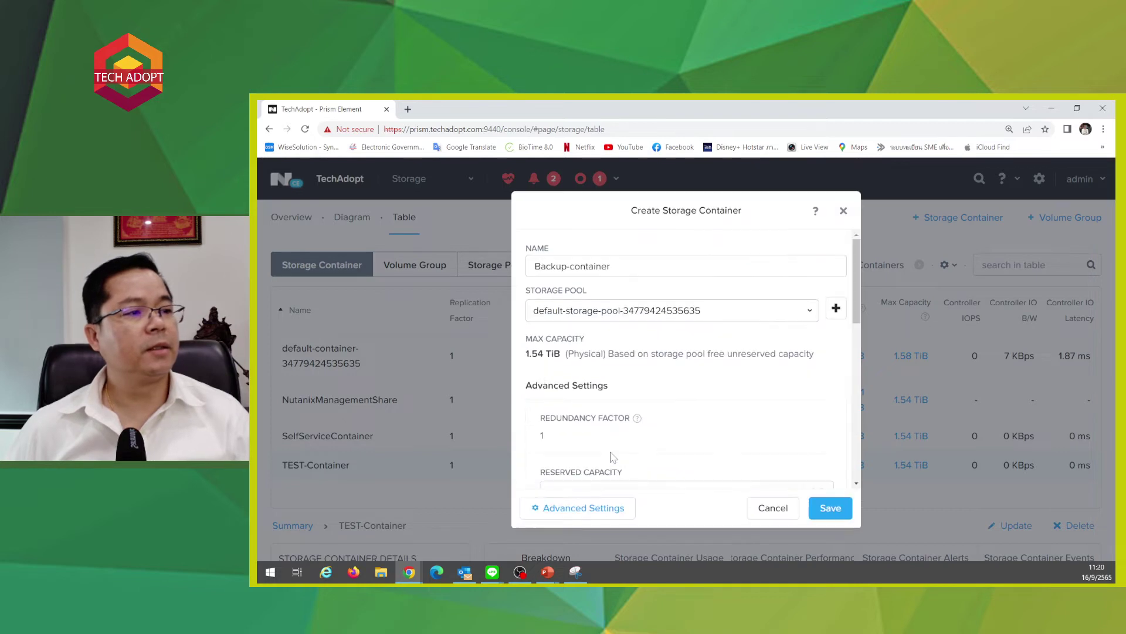
scroll(610, 457, down, 3)
click(581, 431)
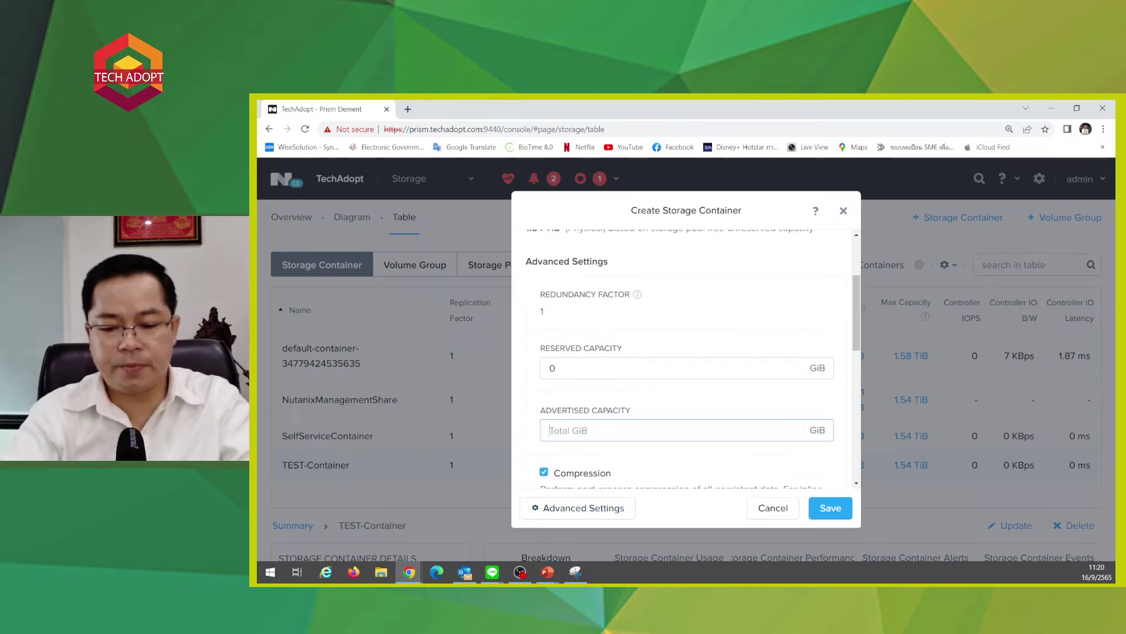
text(6)
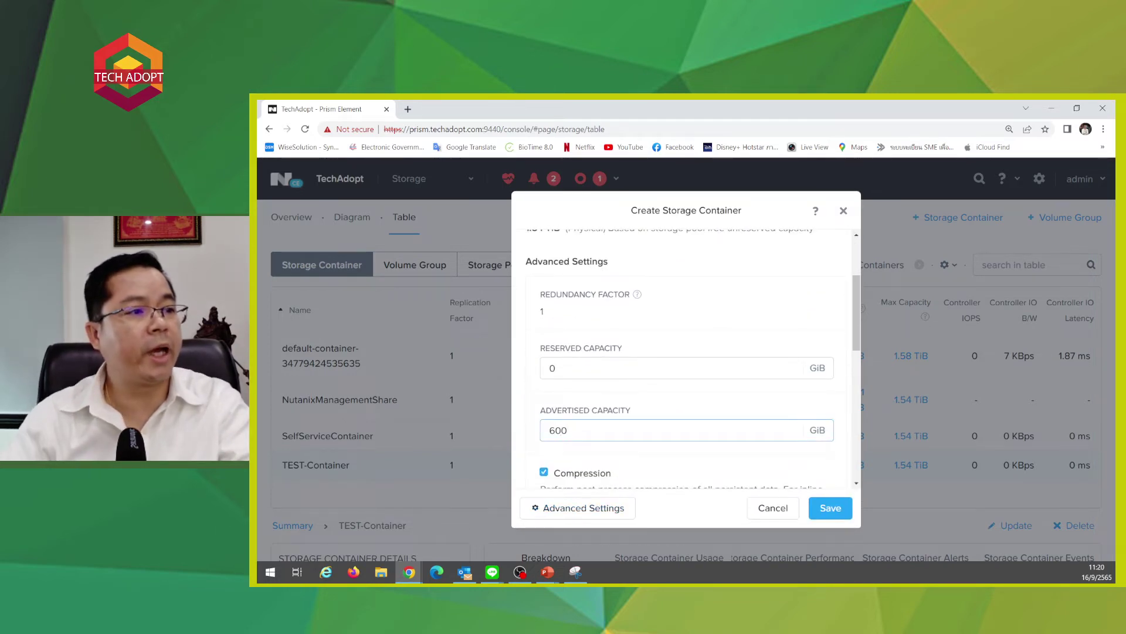
text(00)
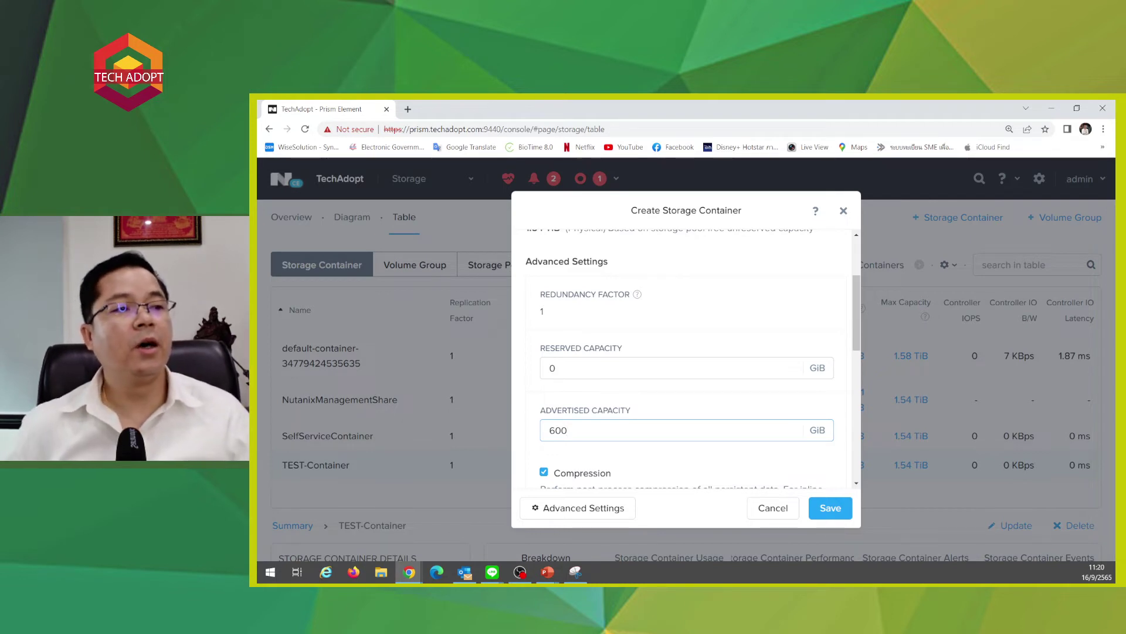
scroll(686, 358, down, 2)
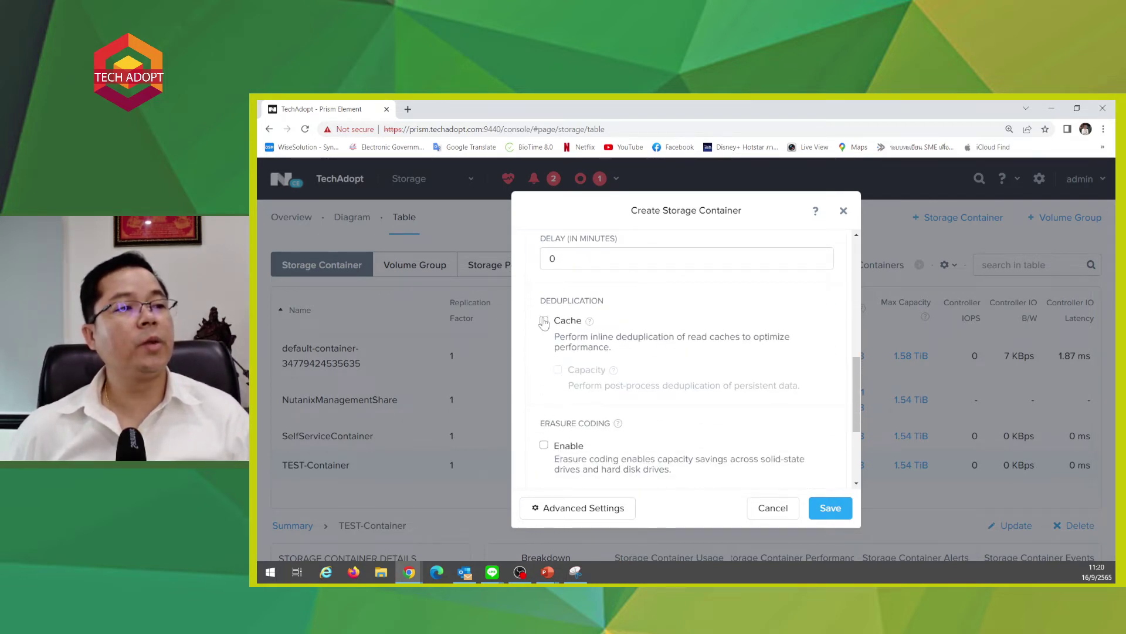
- Turn on both cache deduplication and capacity deduplication
click(544, 321)
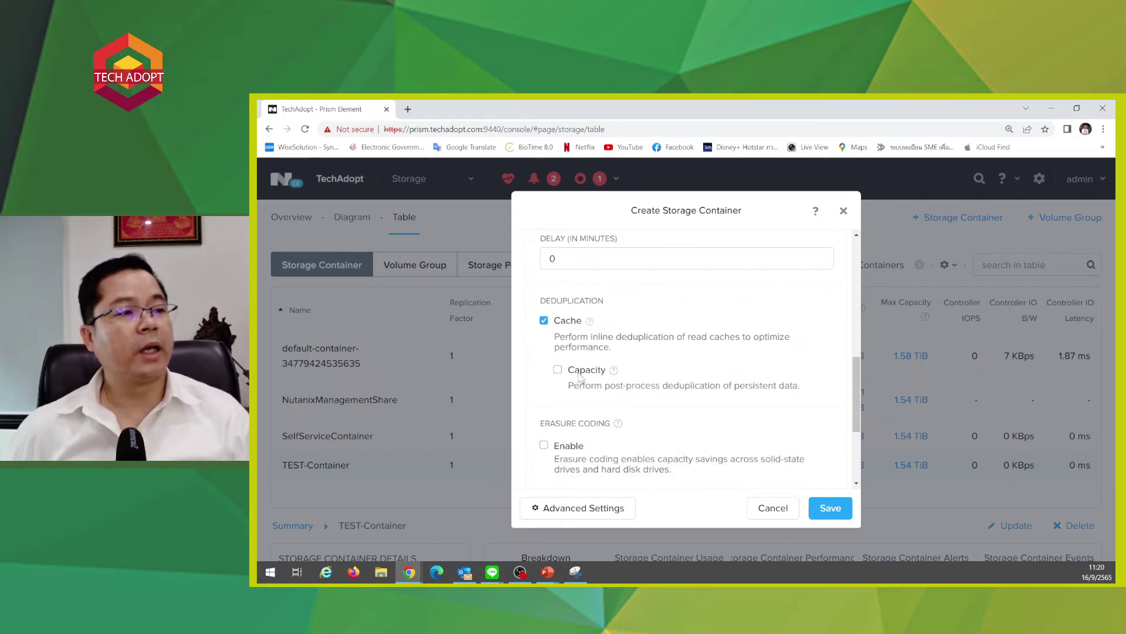
mouse_move(613, 371)
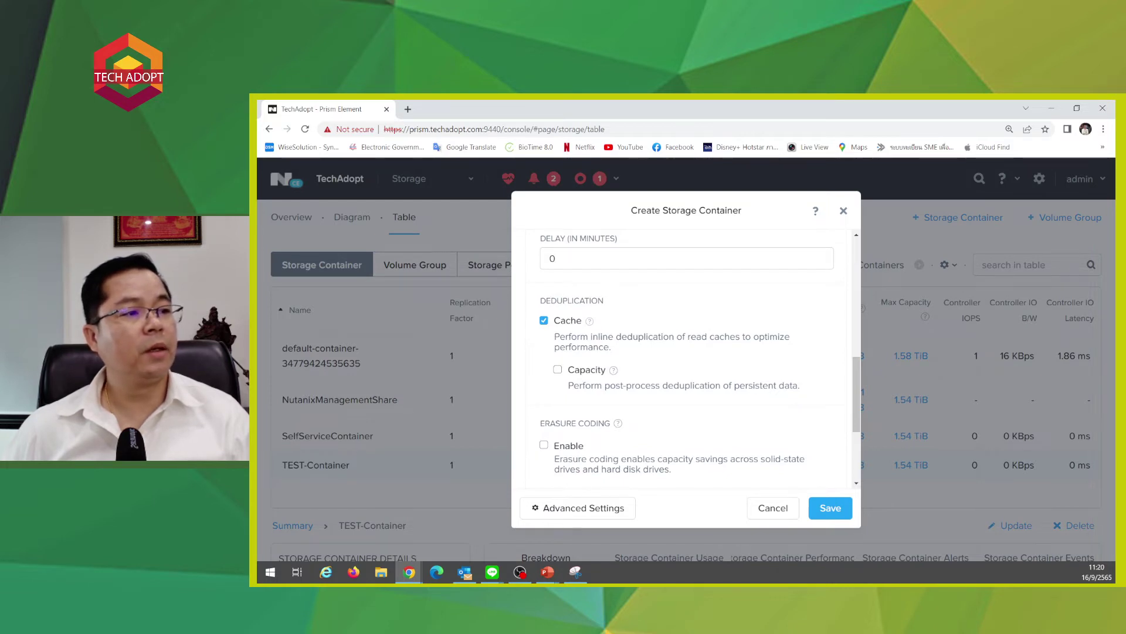
click(557, 369)
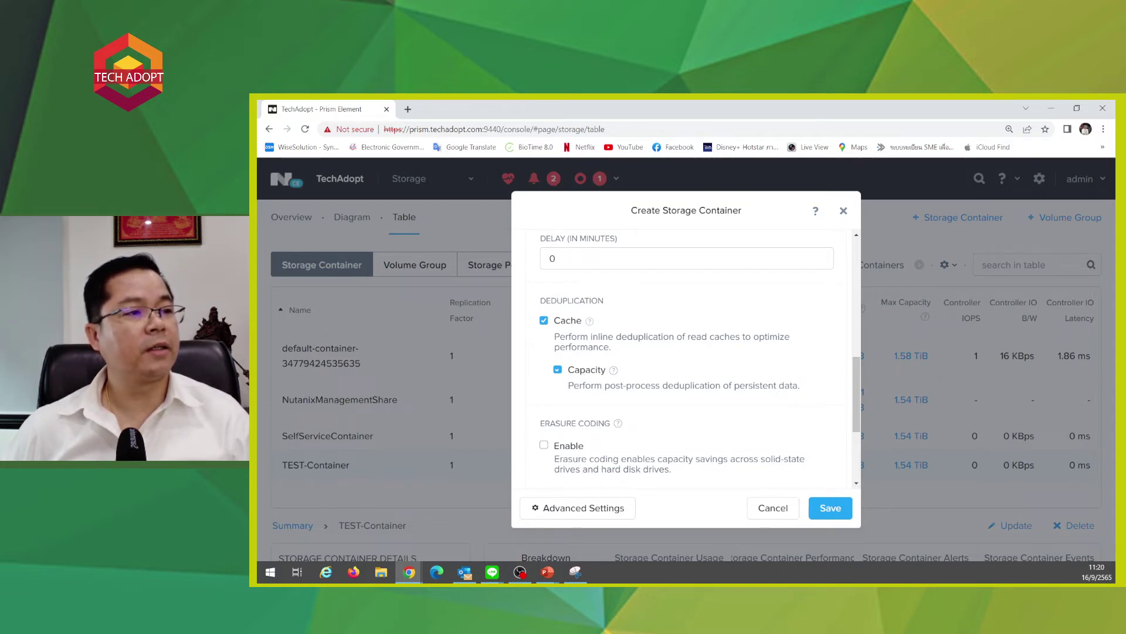
scroll(538, 349, down, 2)
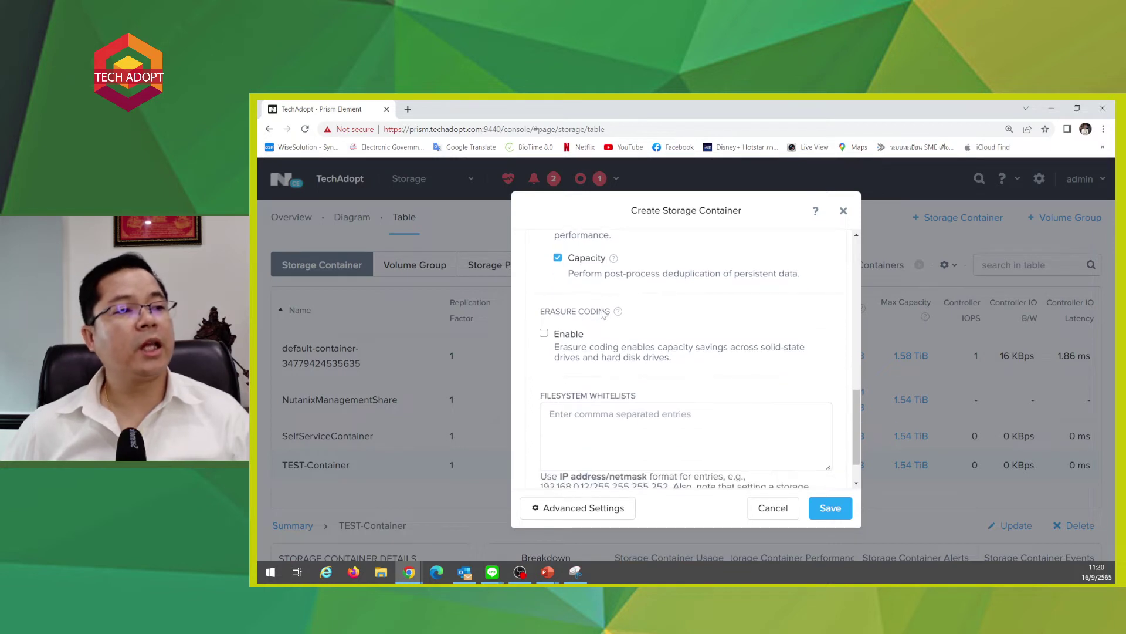
mouse_move(616, 320)
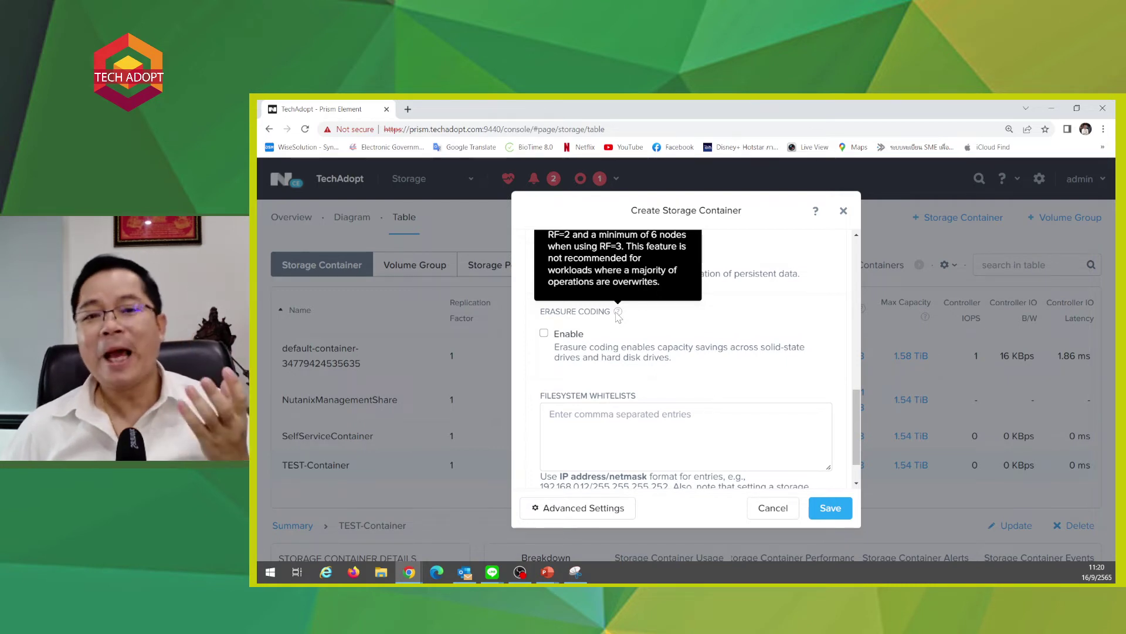
scroll(686, 357, down, 1)
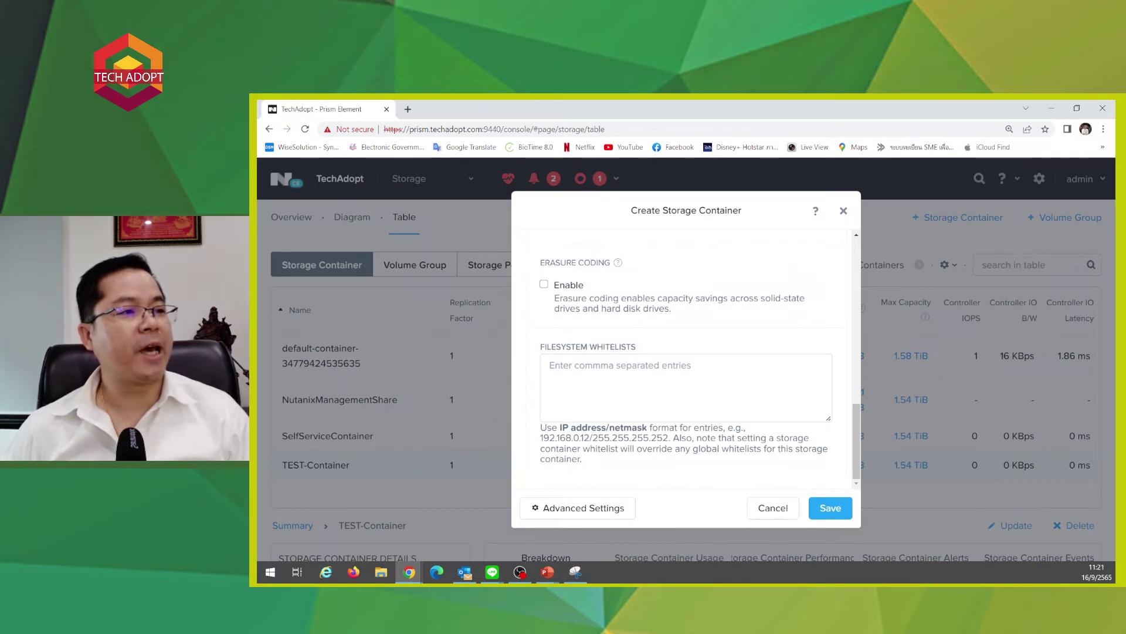
scroll(686, 358, up, 3)
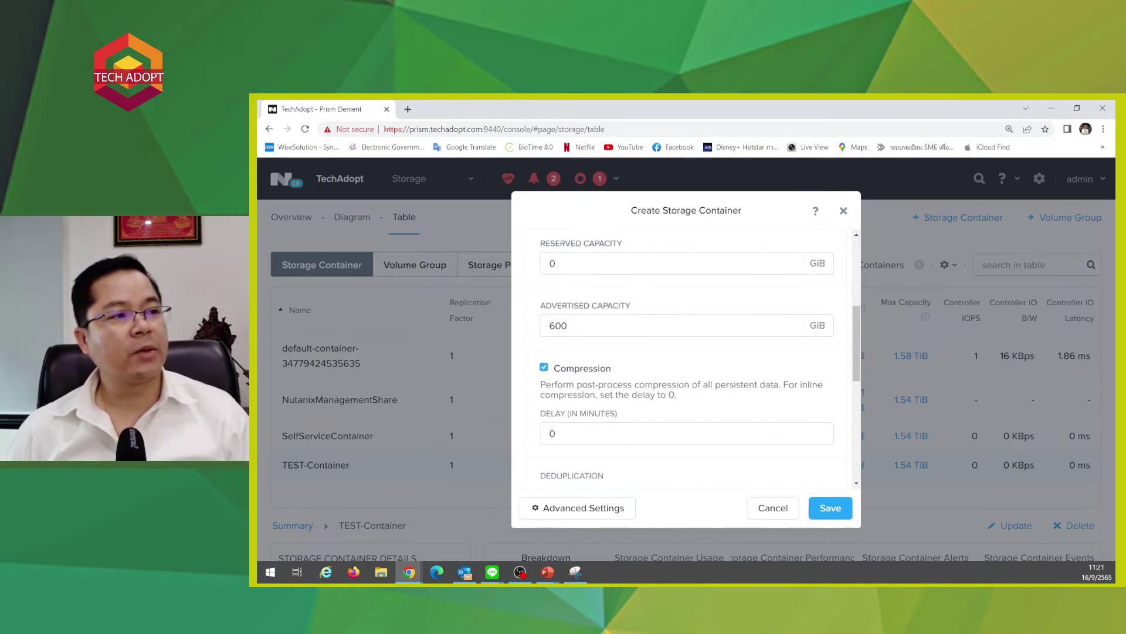
scroll(686, 358, down, 2)
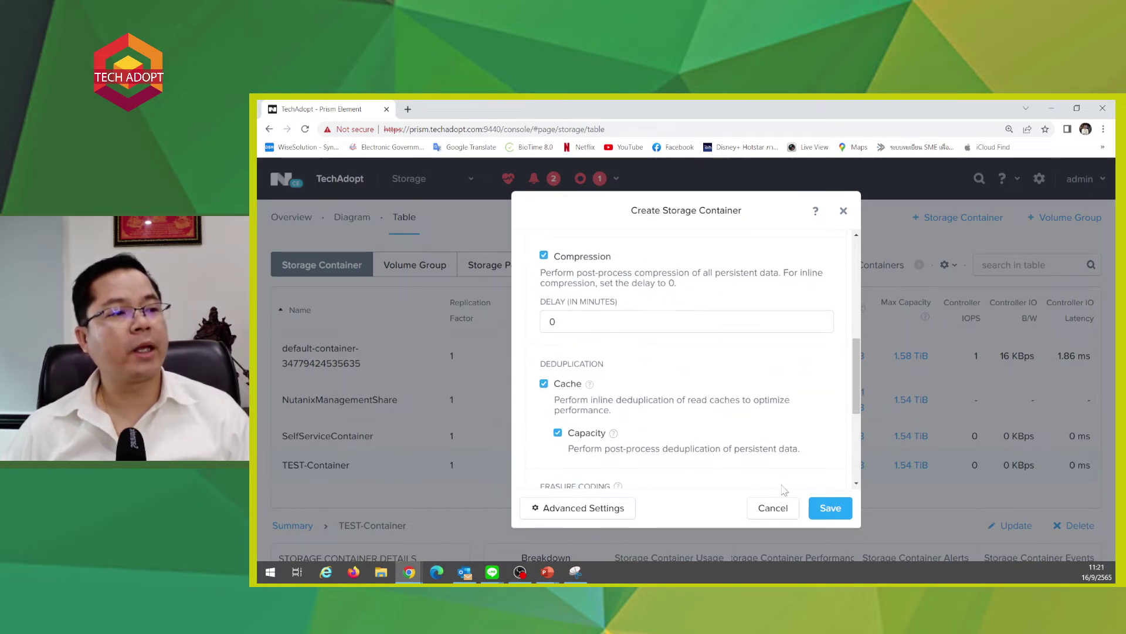
- Attempt to save and review the deduplication error advising more RAM
click(829, 509)
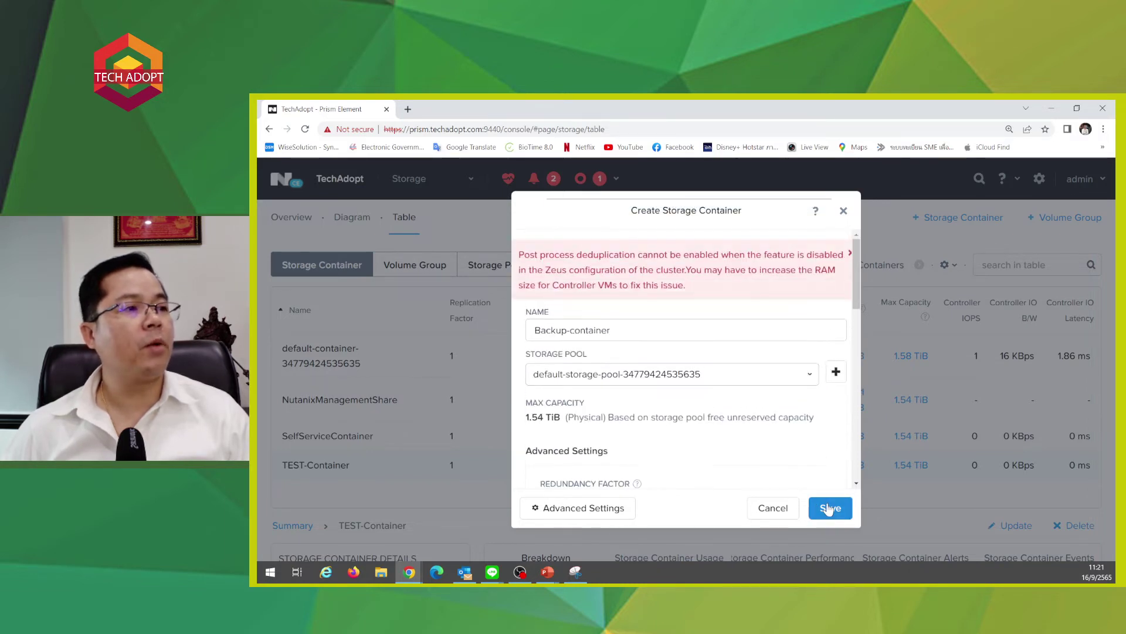
drag(525, 255, 799, 254)
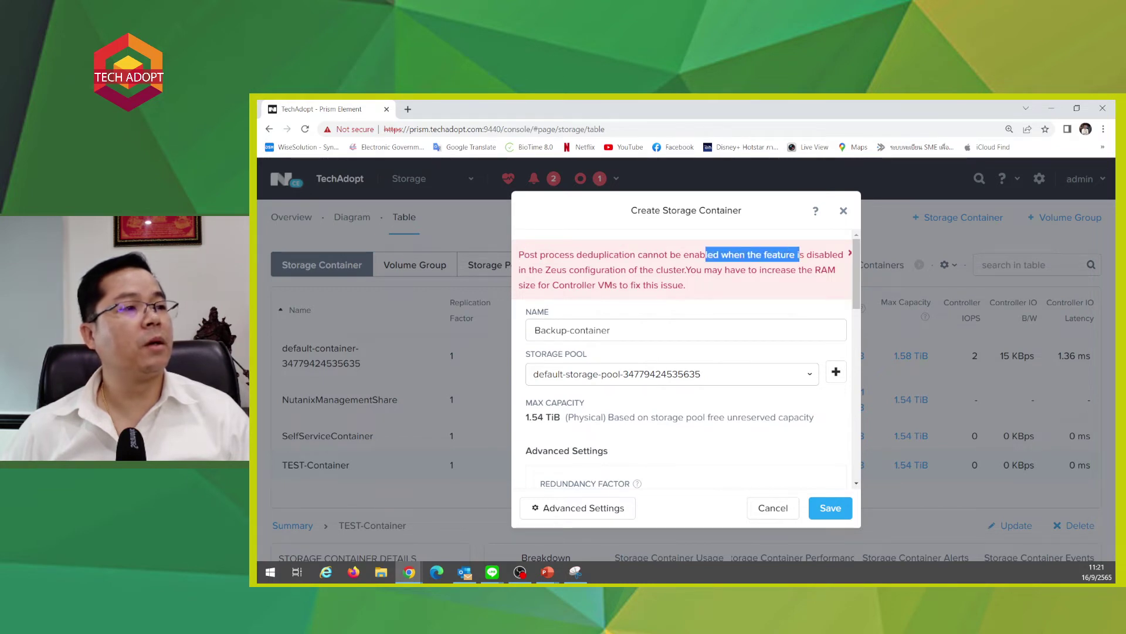
click(799, 255)
drag(519, 255, 546, 255)
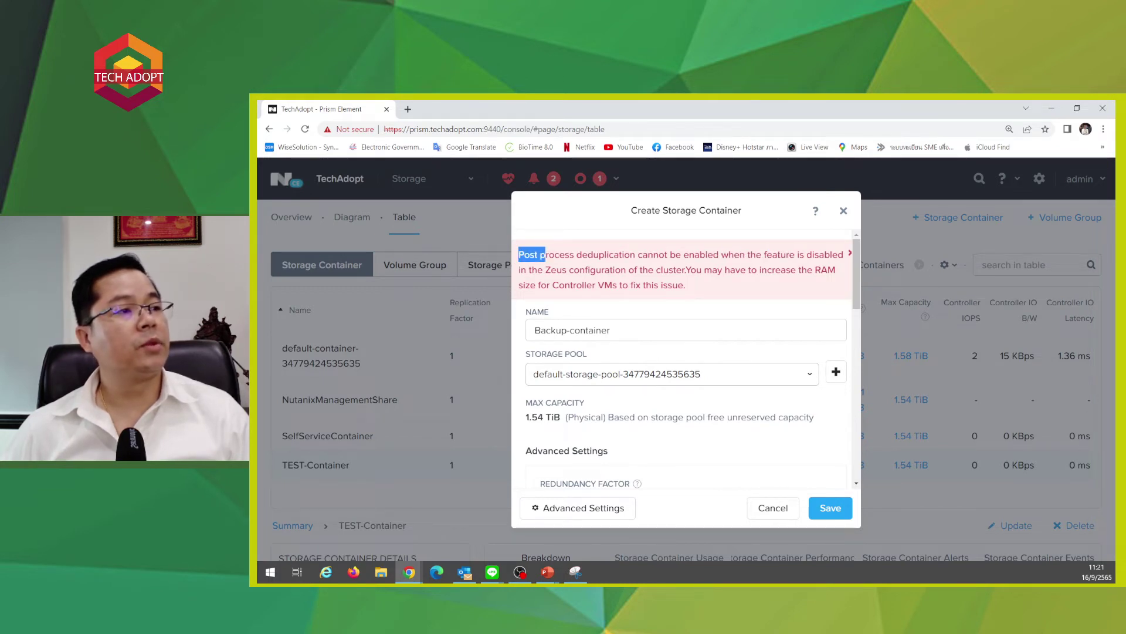
drag(702, 269, 835, 269)
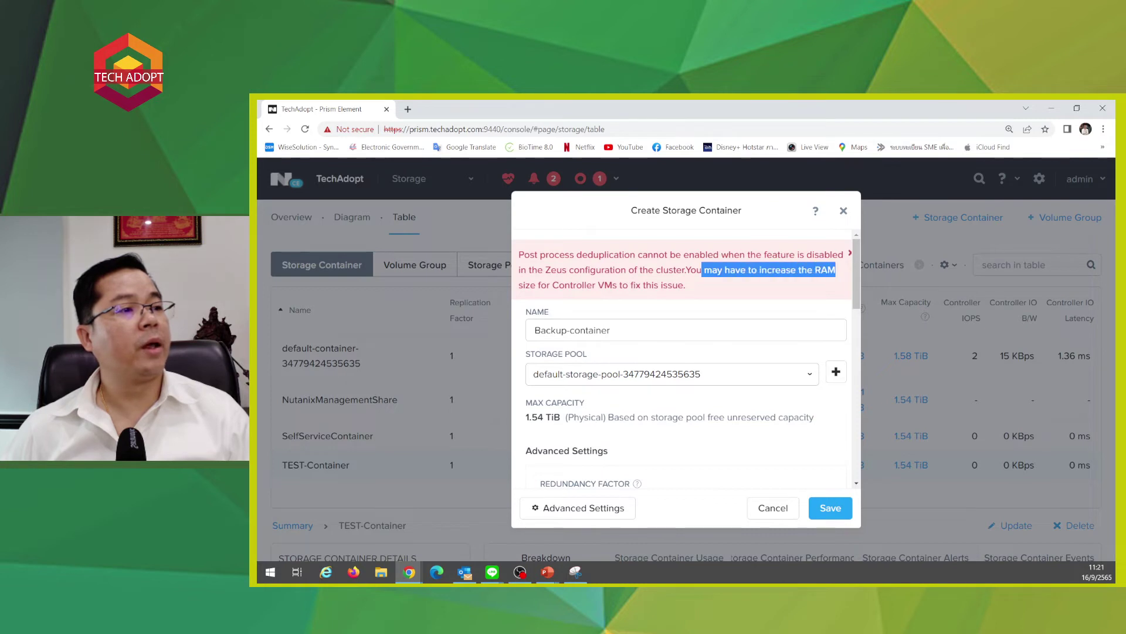
click(780, 295)
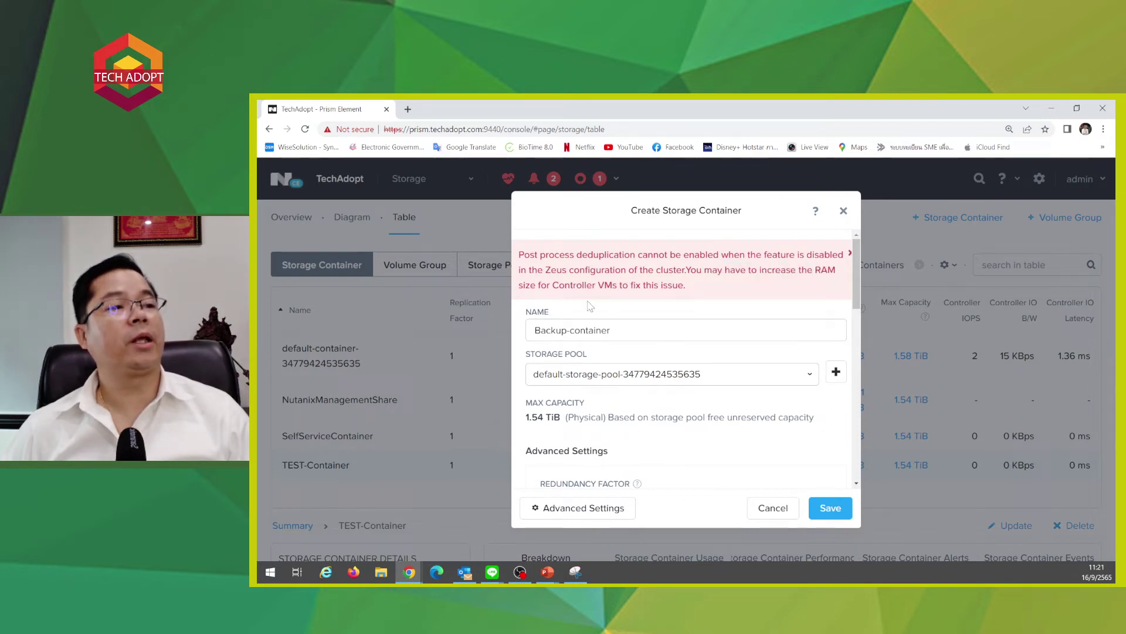
- Turn off cache deduplication and save the 600 GiB Backup-container
scroll(590, 328, down, 2)
scroll(560, 358, down, 2)
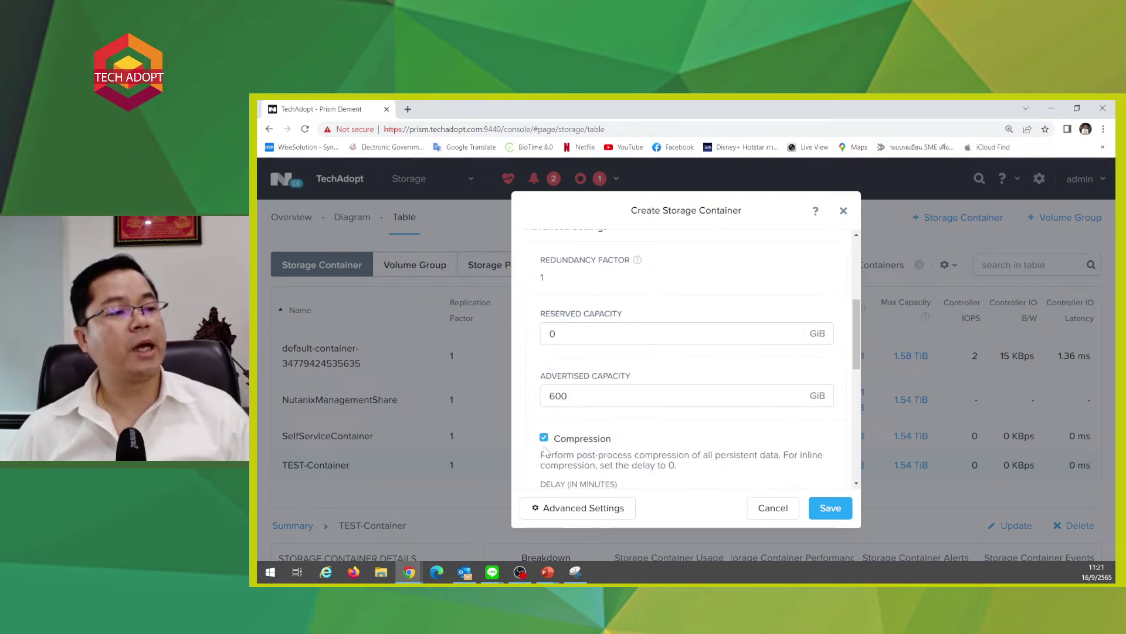
scroll(545, 447, down, 2)
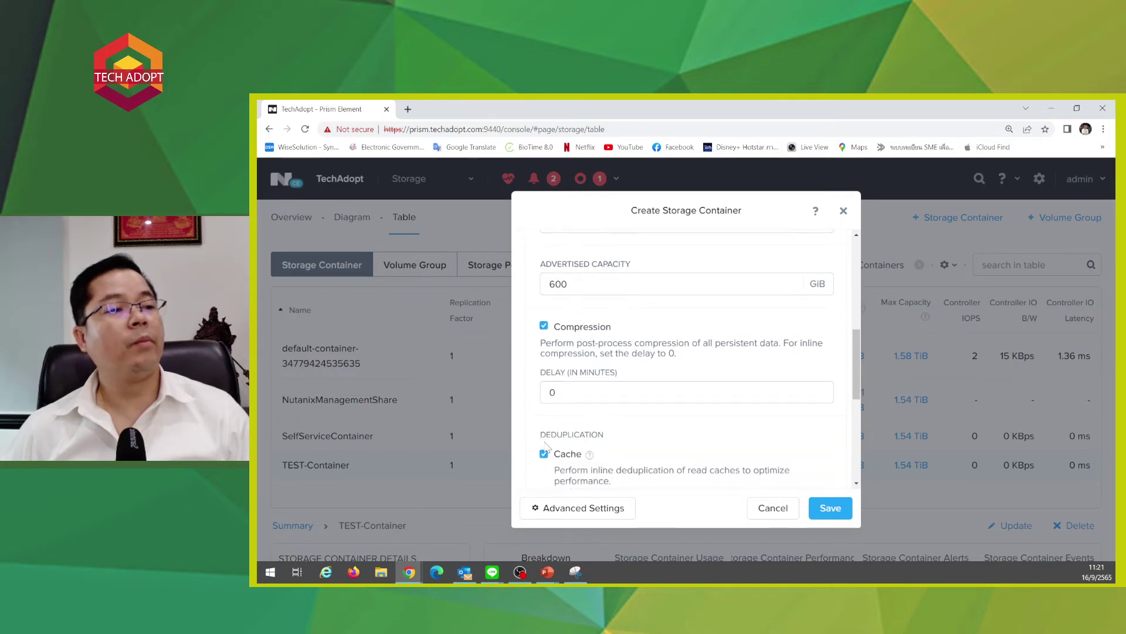
click(543, 454)
scroll(763, 451, down, 3)
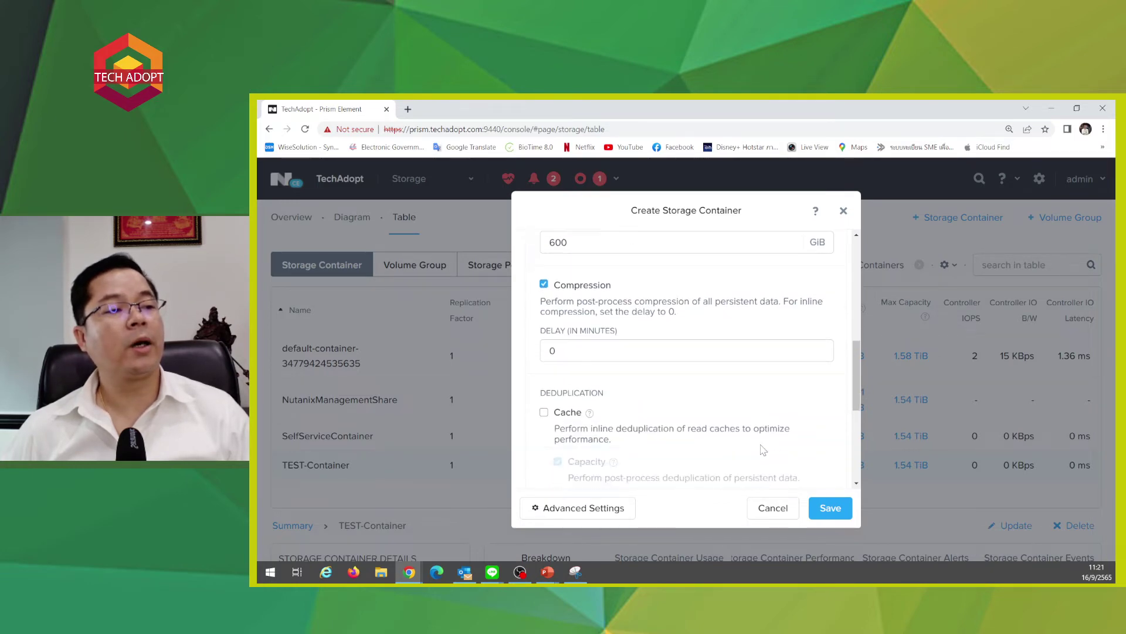
click(827, 509)
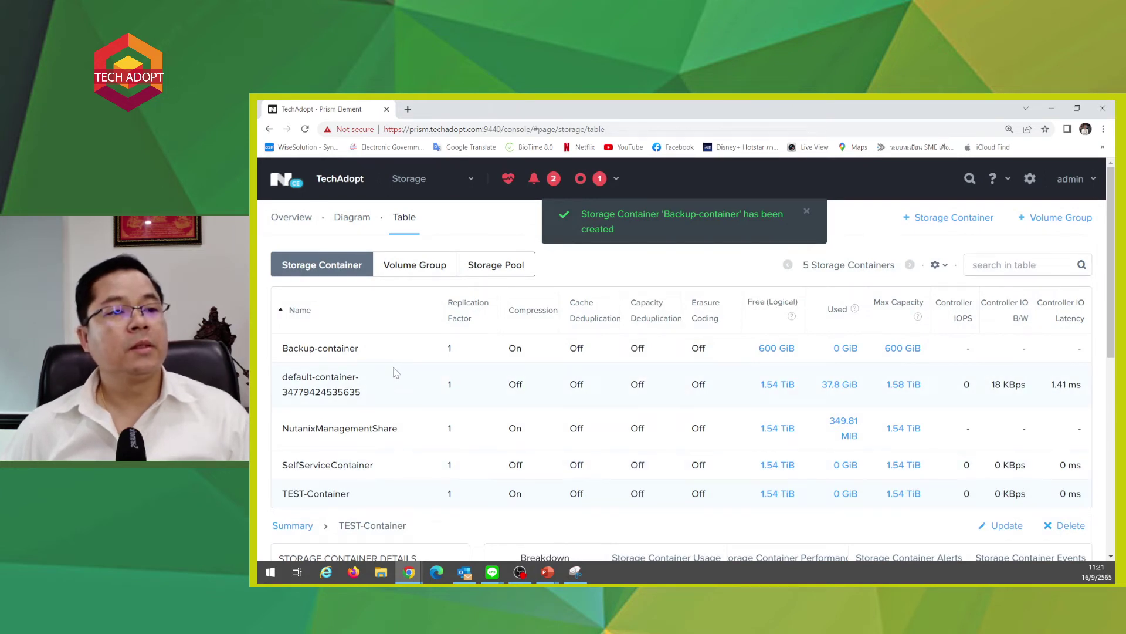
- Select Backup-container and open its Update Storage Container settings showing 600 GiB max capacity
click(370, 348)
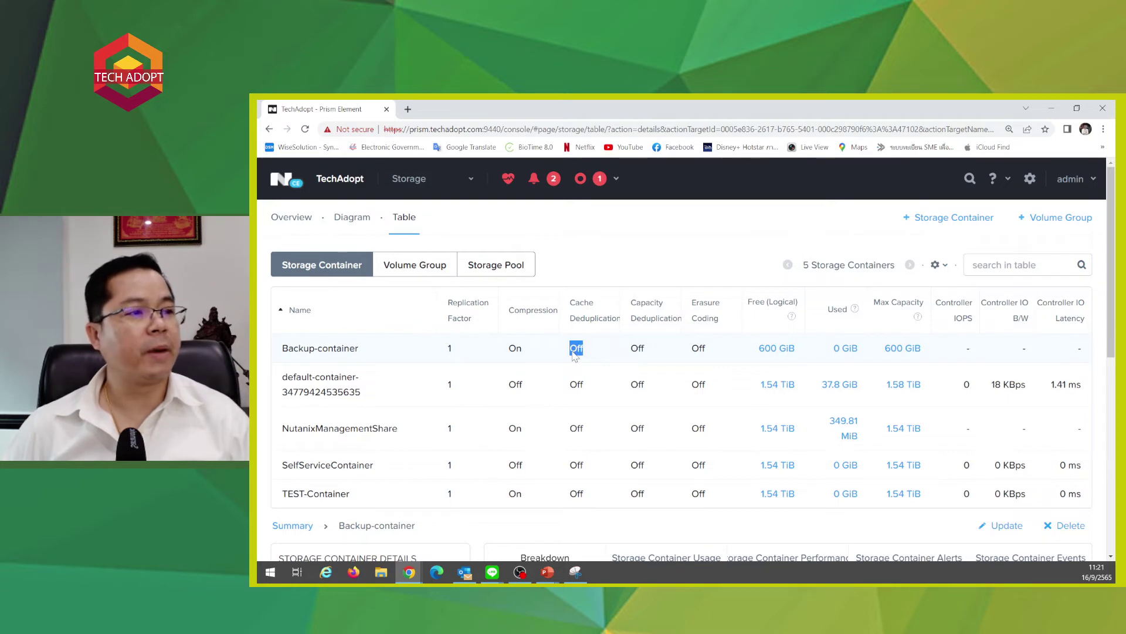
double_click(574, 352)
click(568, 460)
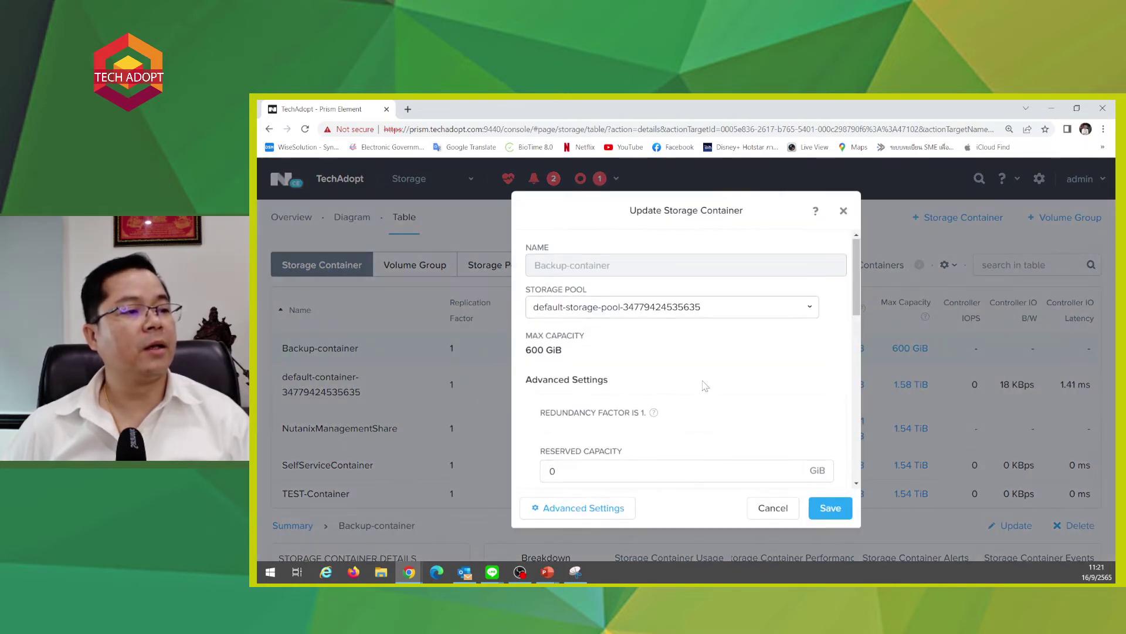
scroll(704, 385, down, 3)
click(544, 420)
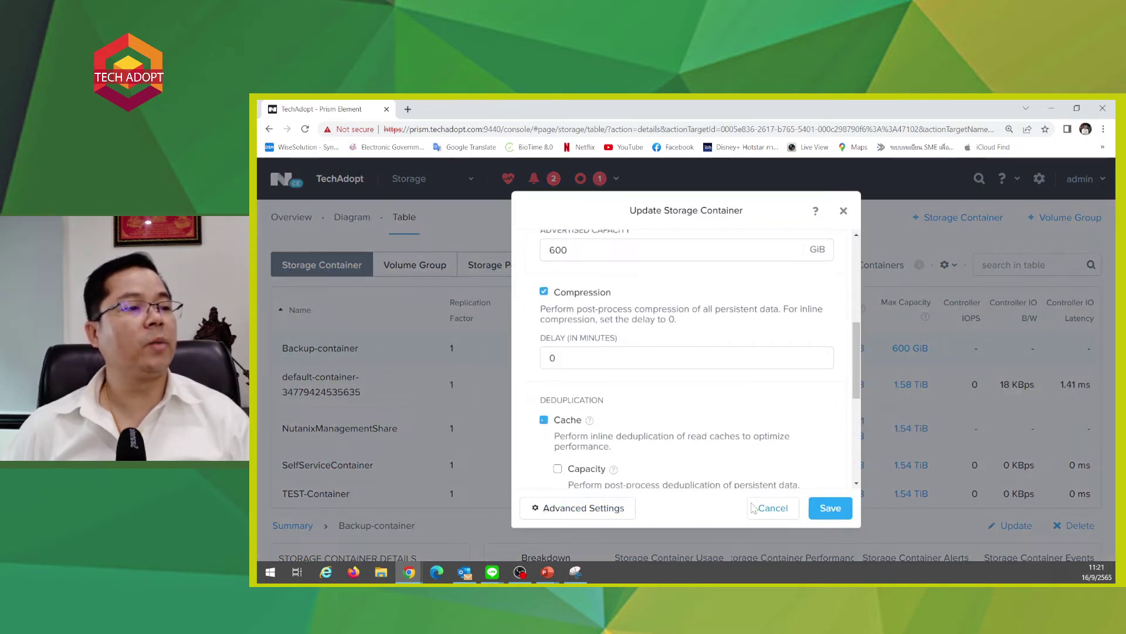
click(823, 515)
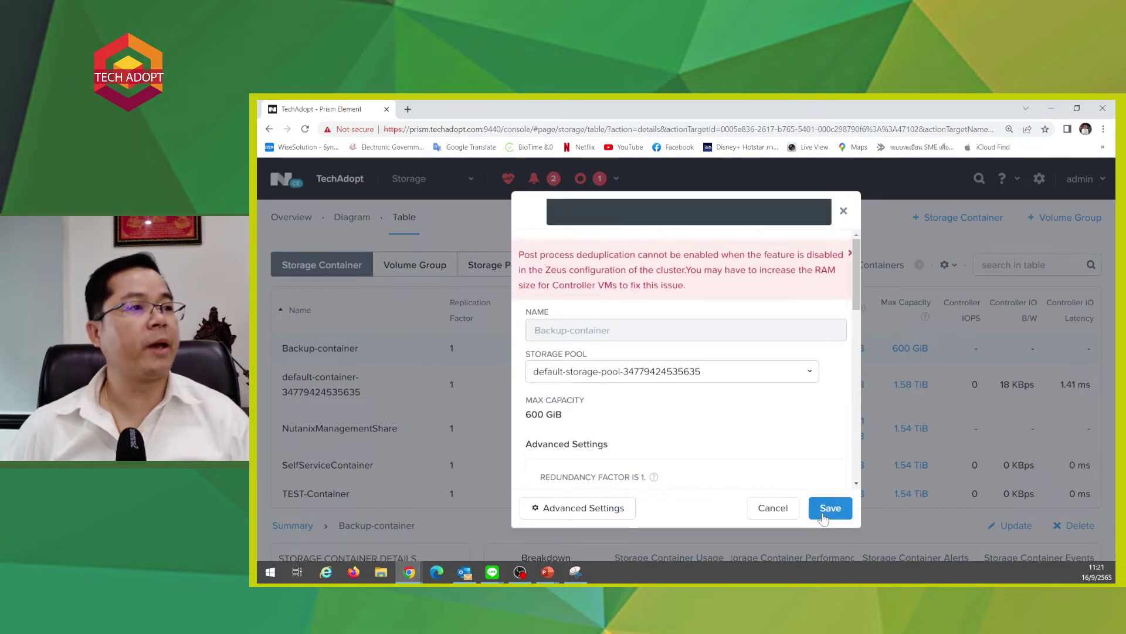
drag(549, 254, 845, 255)
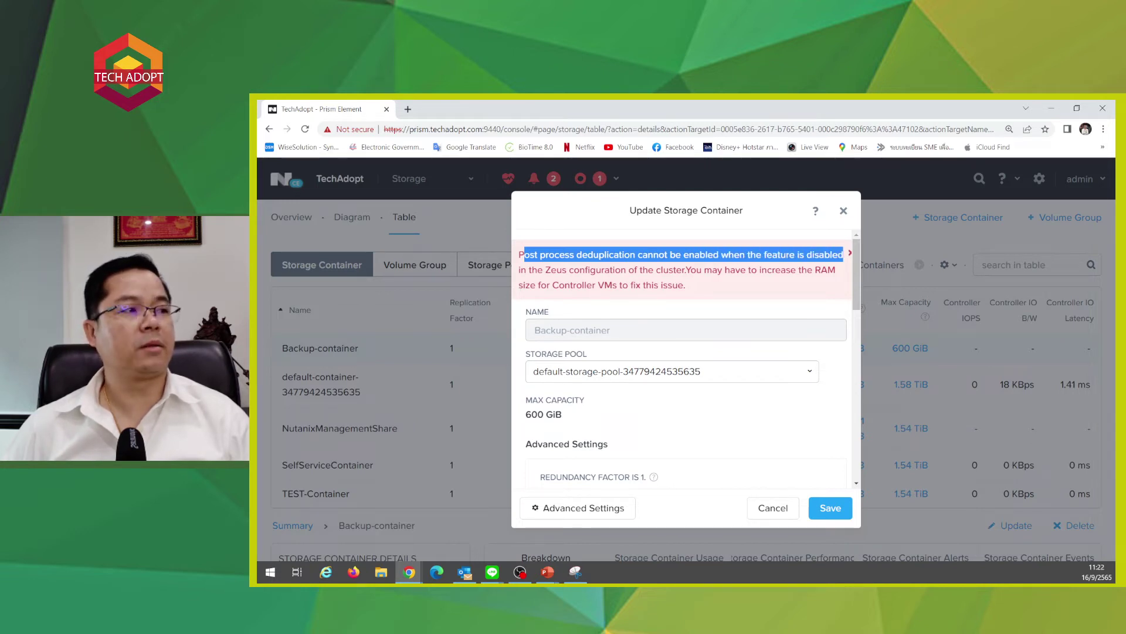
click(850, 252)
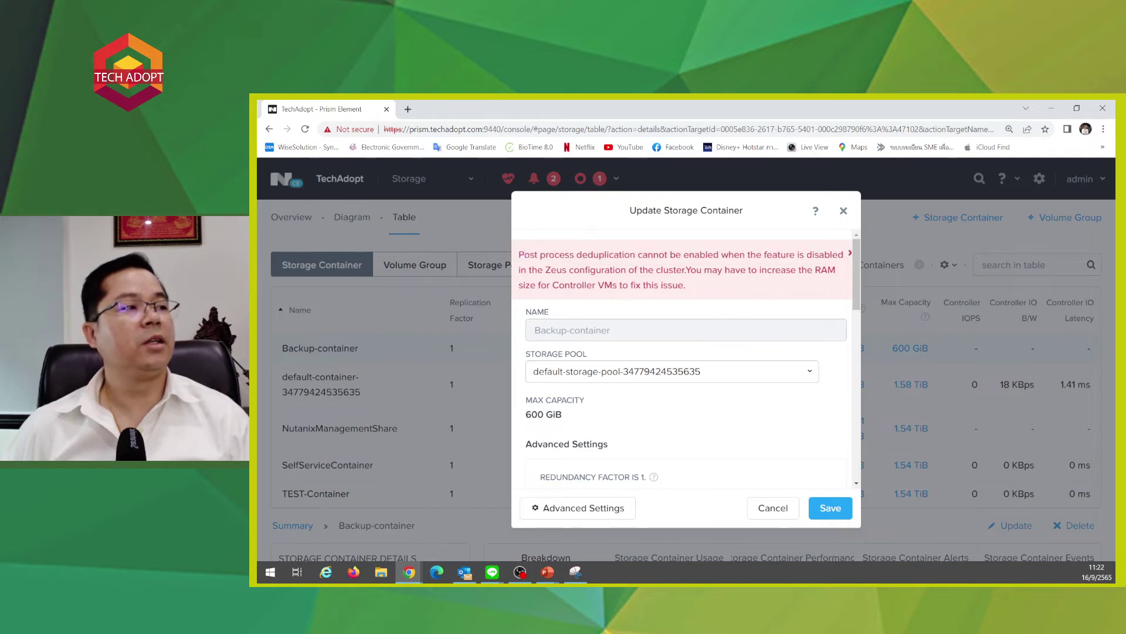
drag(551, 269, 685, 285)
drag(547, 285, 685, 285)
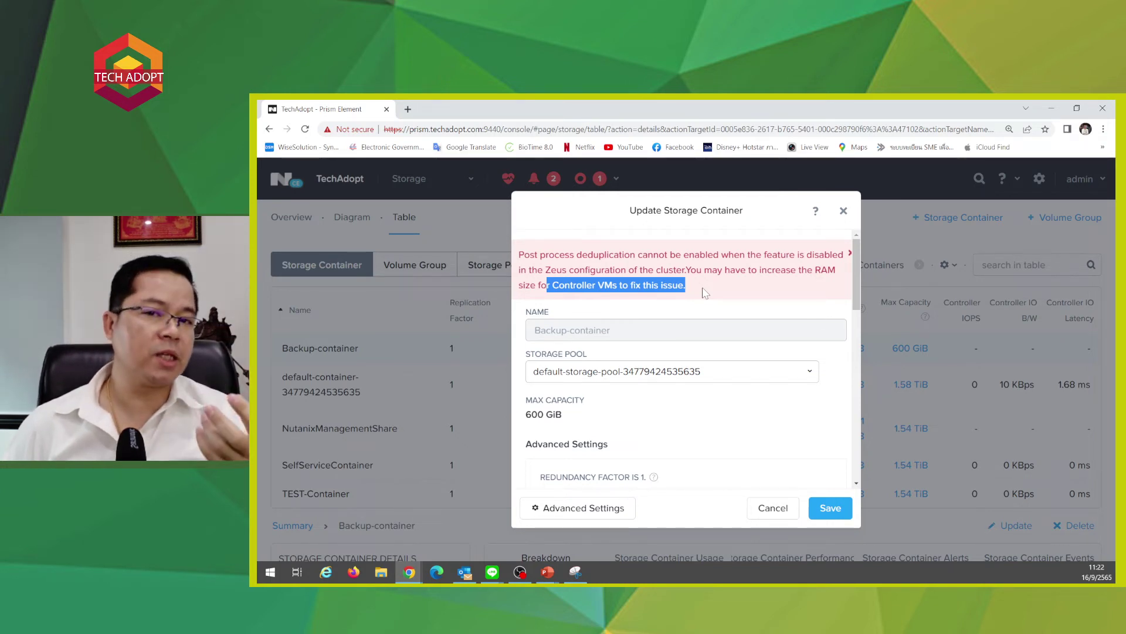
click(819, 513)
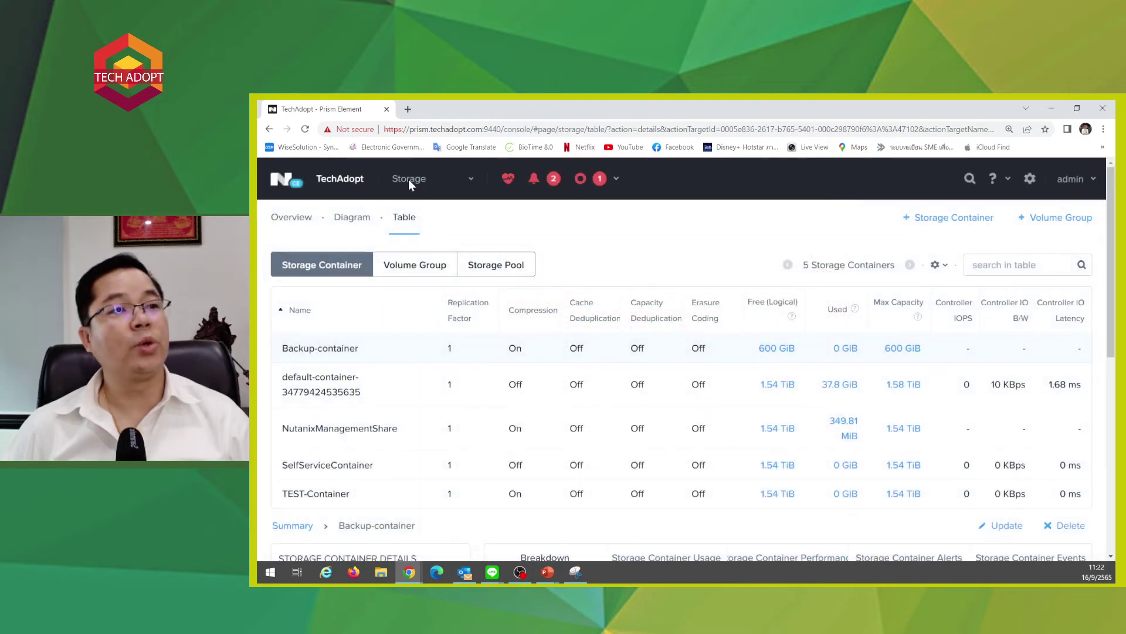
- Set Target CVM Memory Allocation to 24 GB in cluster Settings, apply, and confirm the upgrade
click(409, 182)
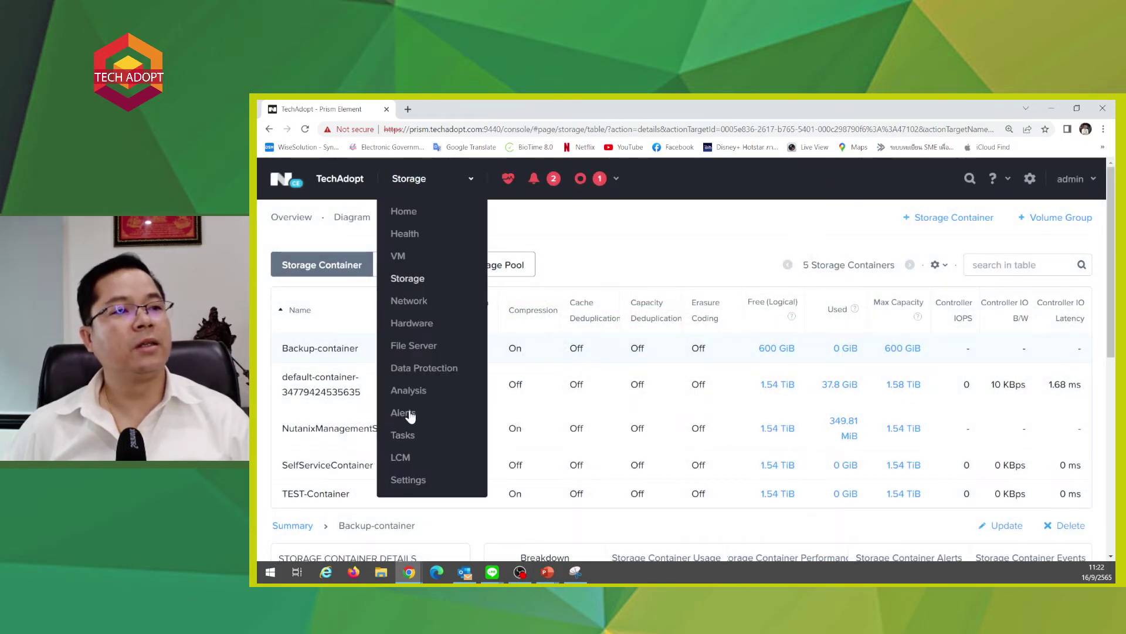
click(411, 481)
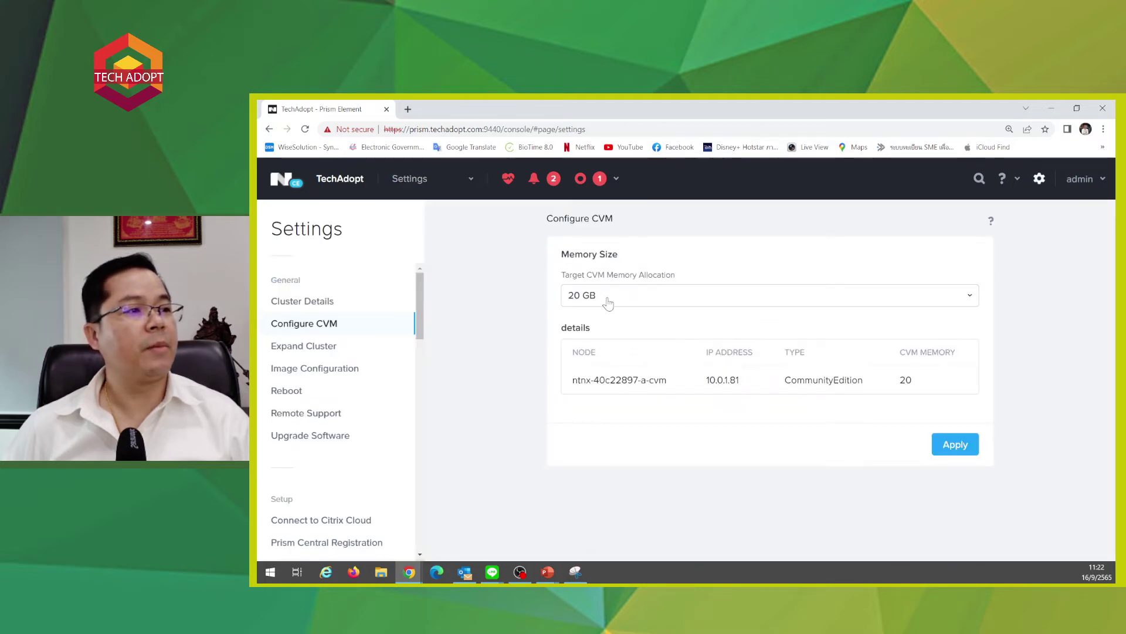
click(604, 298)
click(585, 331)
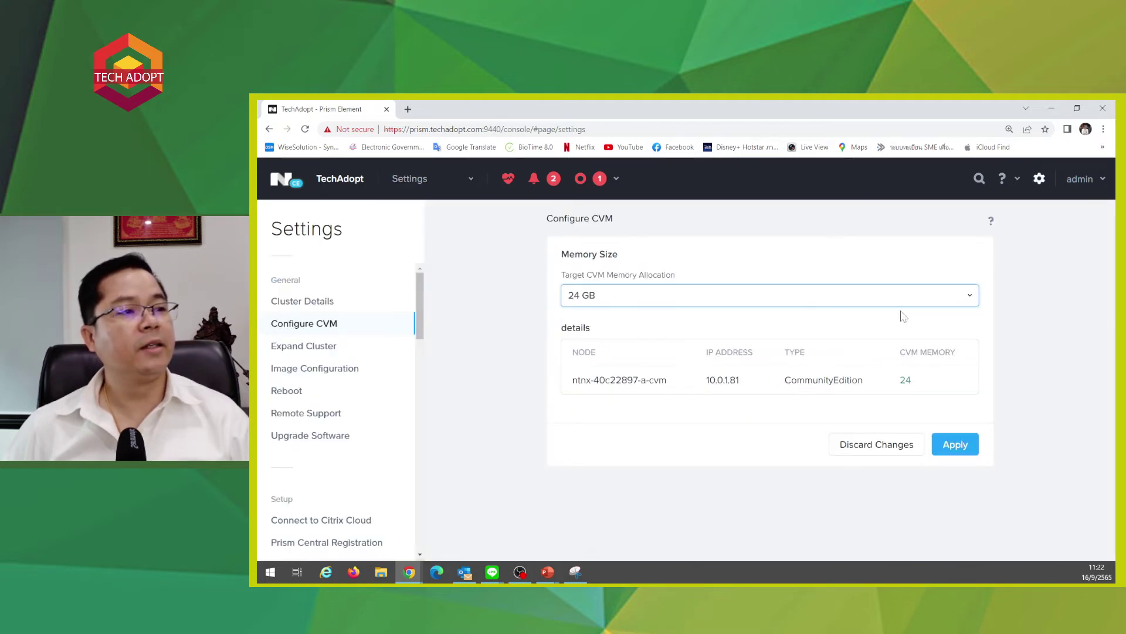
click(947, 447)
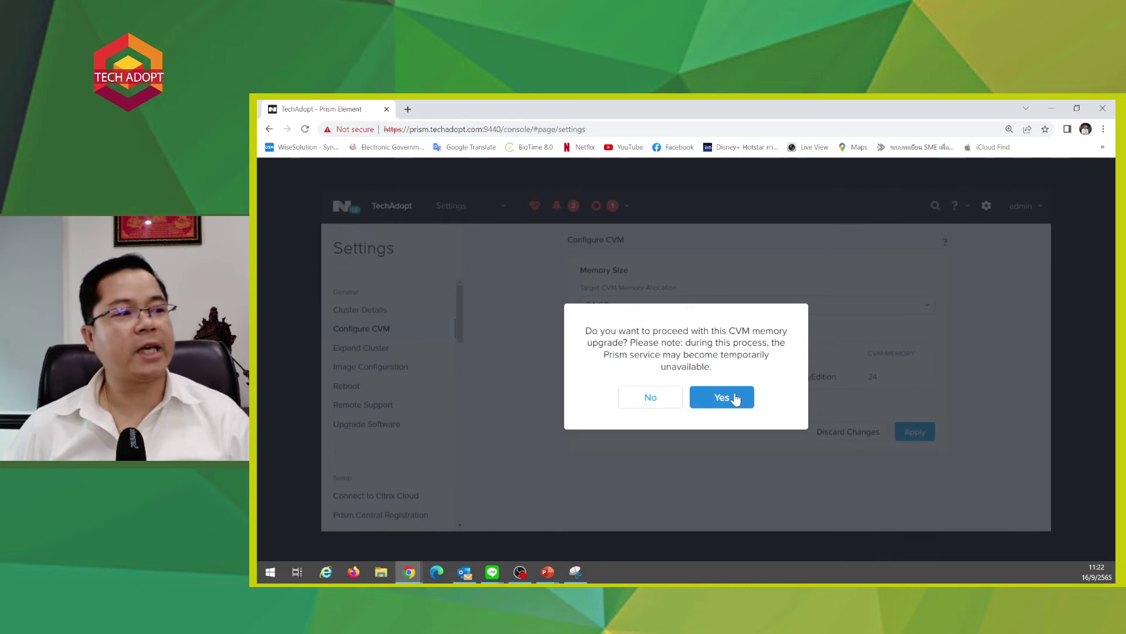
click(735, 399)
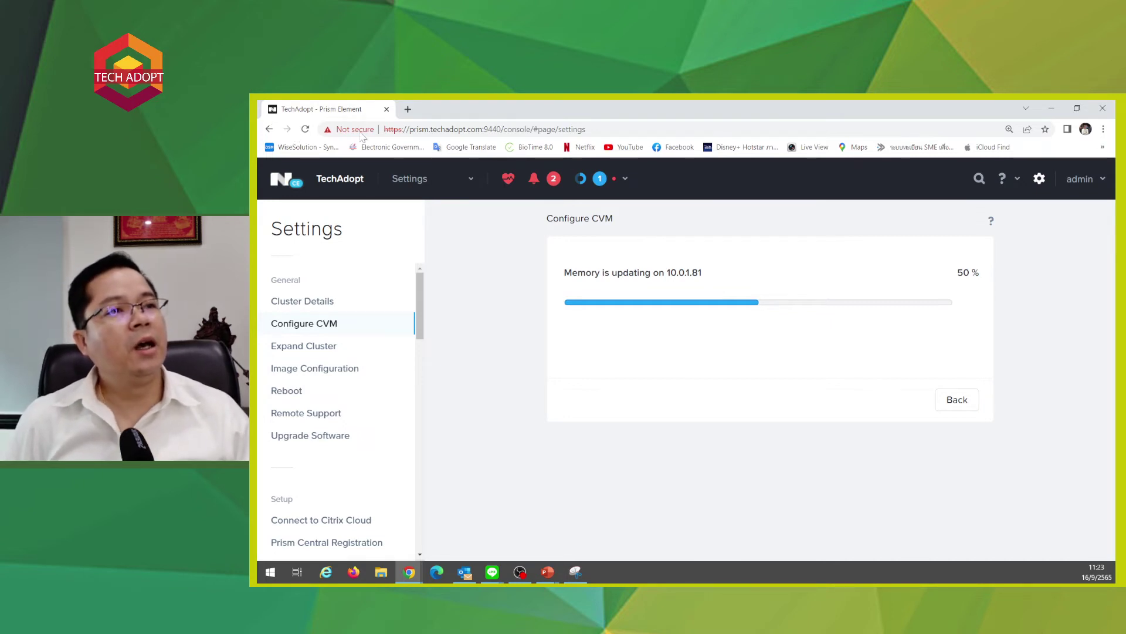
- Select the Prism page address while the CVM memory update sits at 50%
click(407, 133)
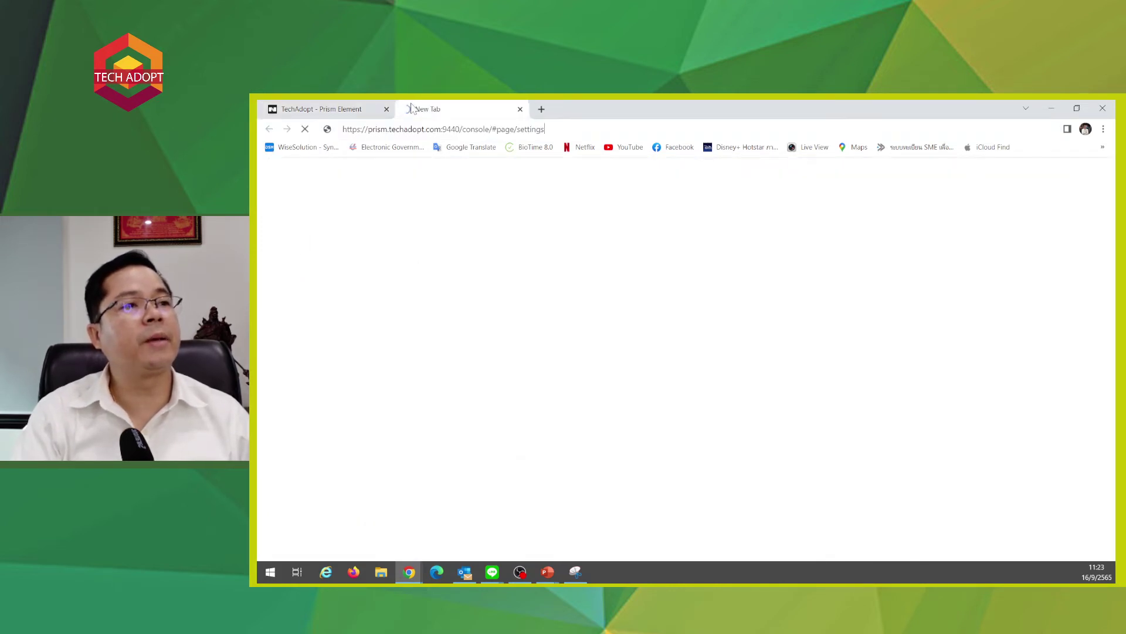
- Open a second tab with the Prism address trimmed to the cluster's base URL
click(407, 109)
key(ctrl+v)
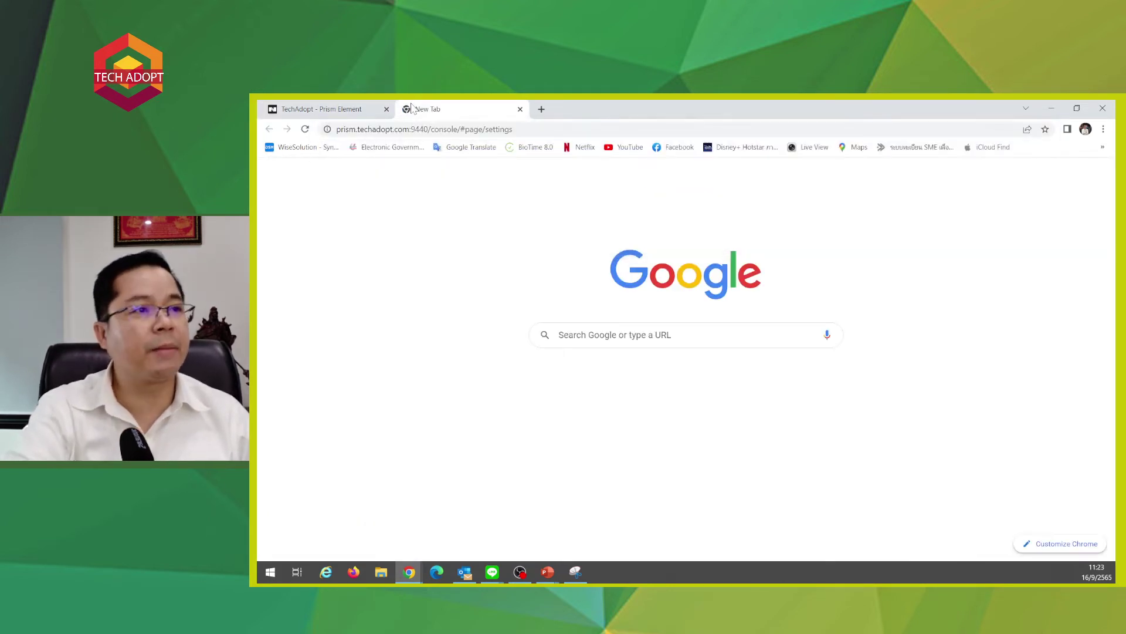
click(328, 109)
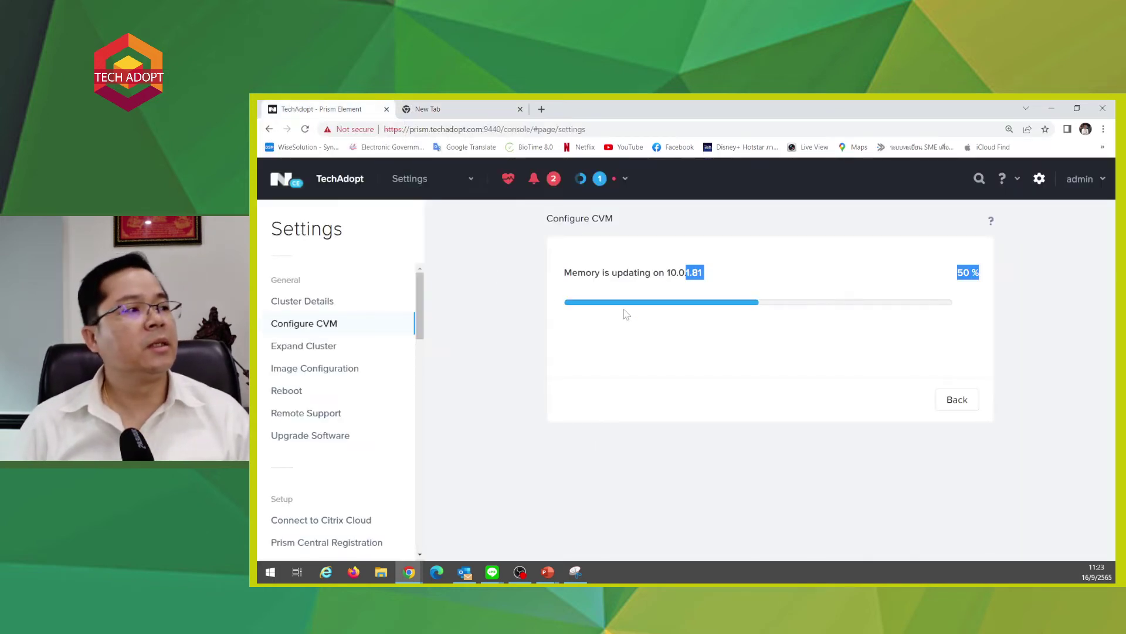
click(772, 362)
click(429, 109)
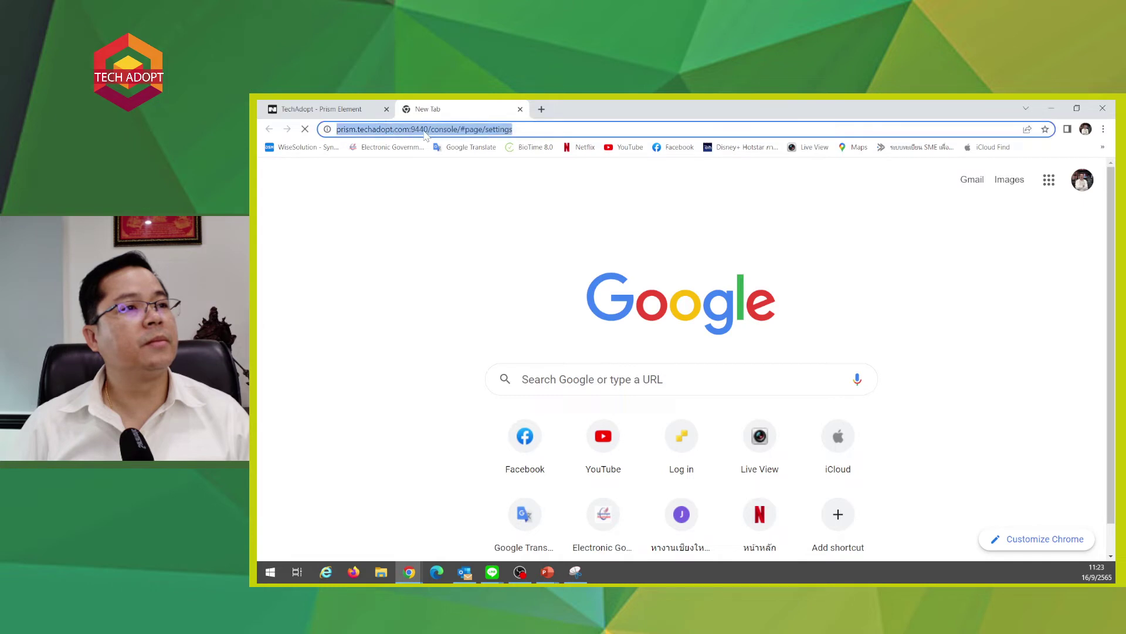
drag(453, 129, 942, 164)
key(BackSpace)
key(Return)
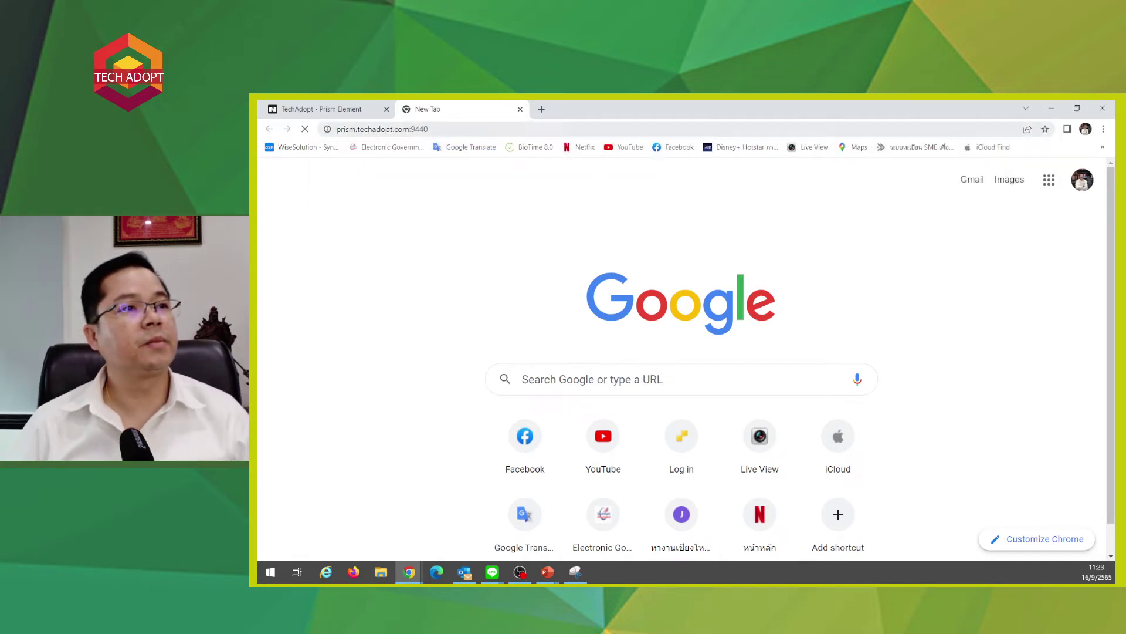
- Return to the Prism console tab to check the CVM memory update progress
click(453, 130)
click(361, 129)
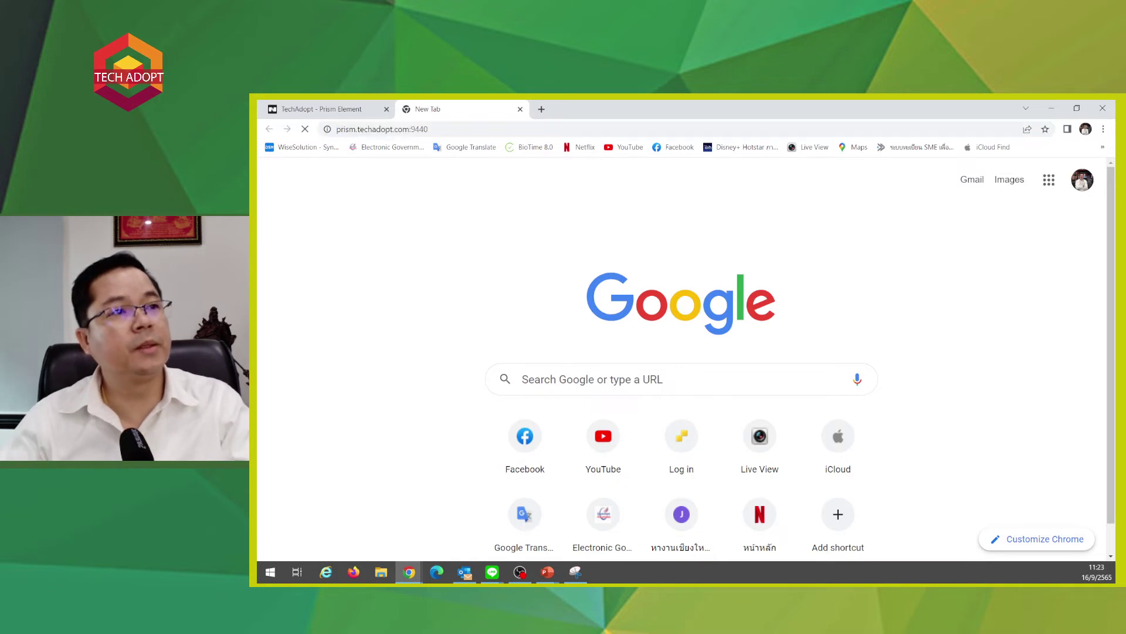
click(321, 108)
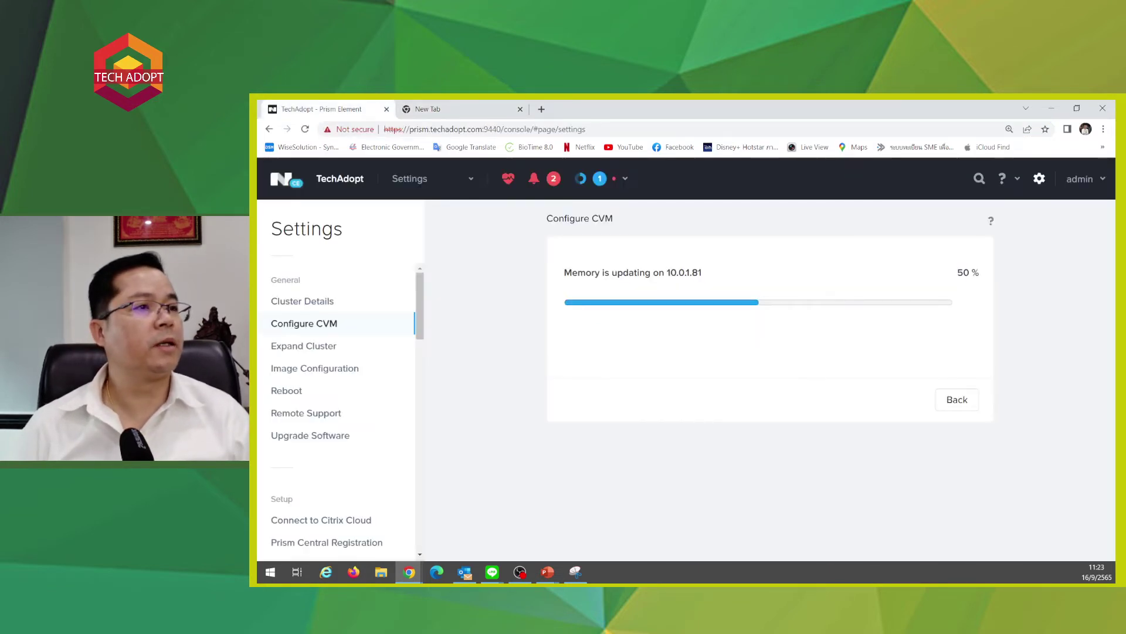
click(418, 108)
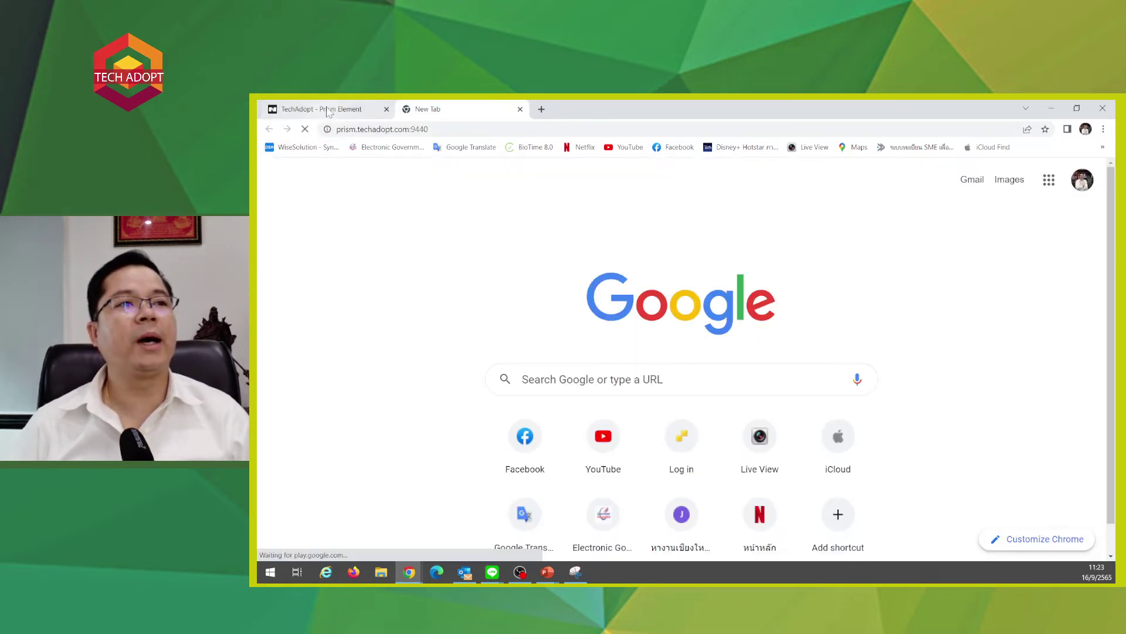
click(321, 109)
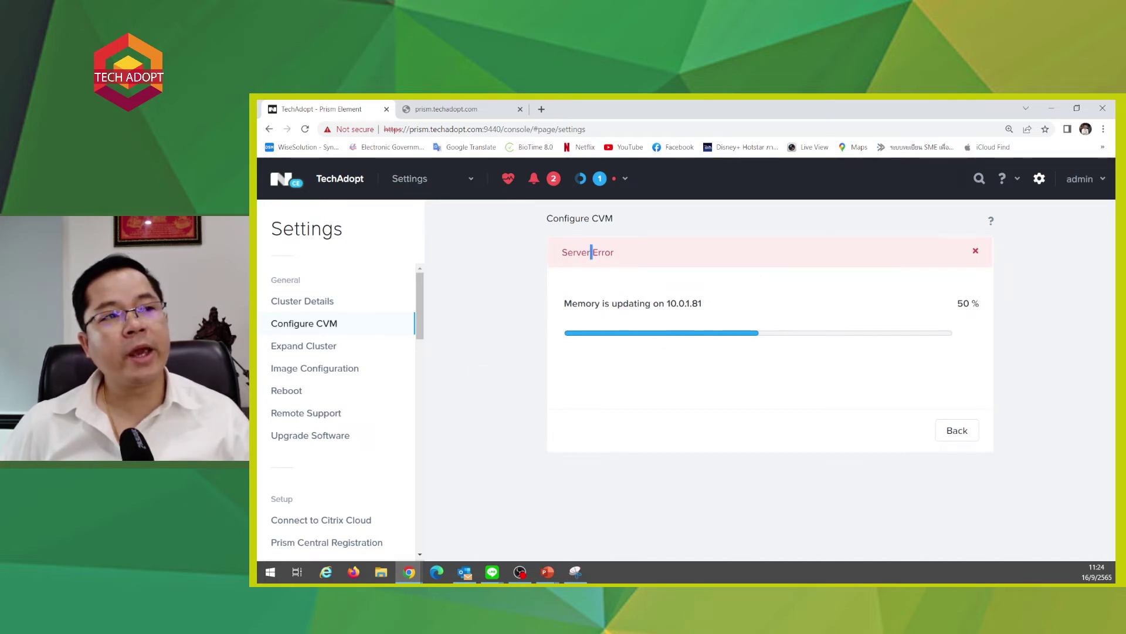
- Select the Server Error message, reload the Prism settings page, and check the other tab
triple_click(592, 252)
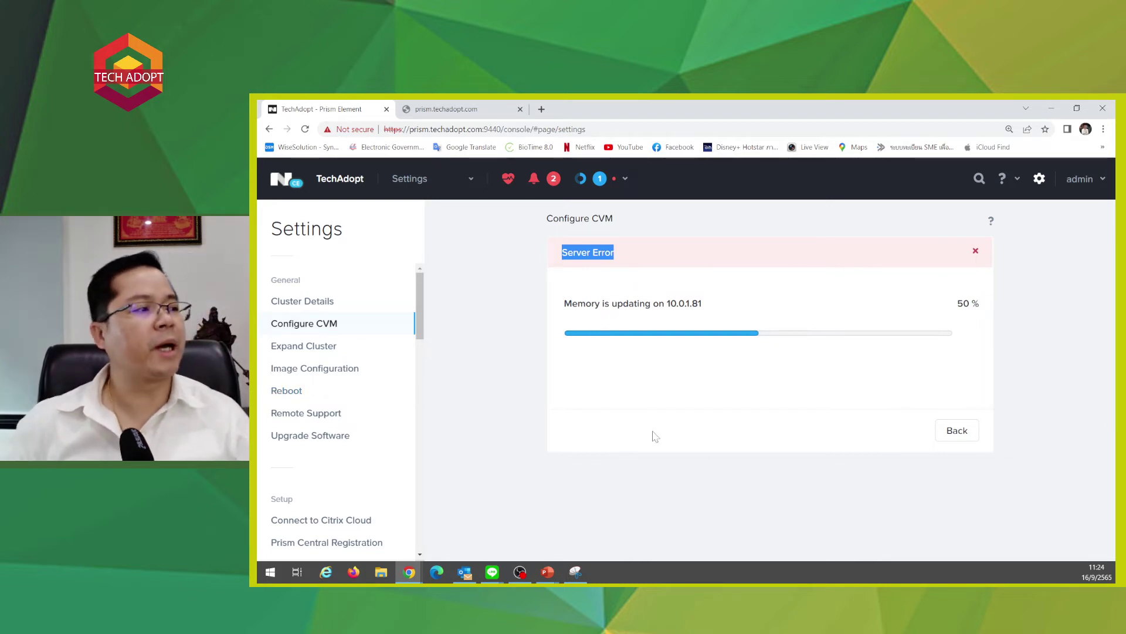
click(794, 516)
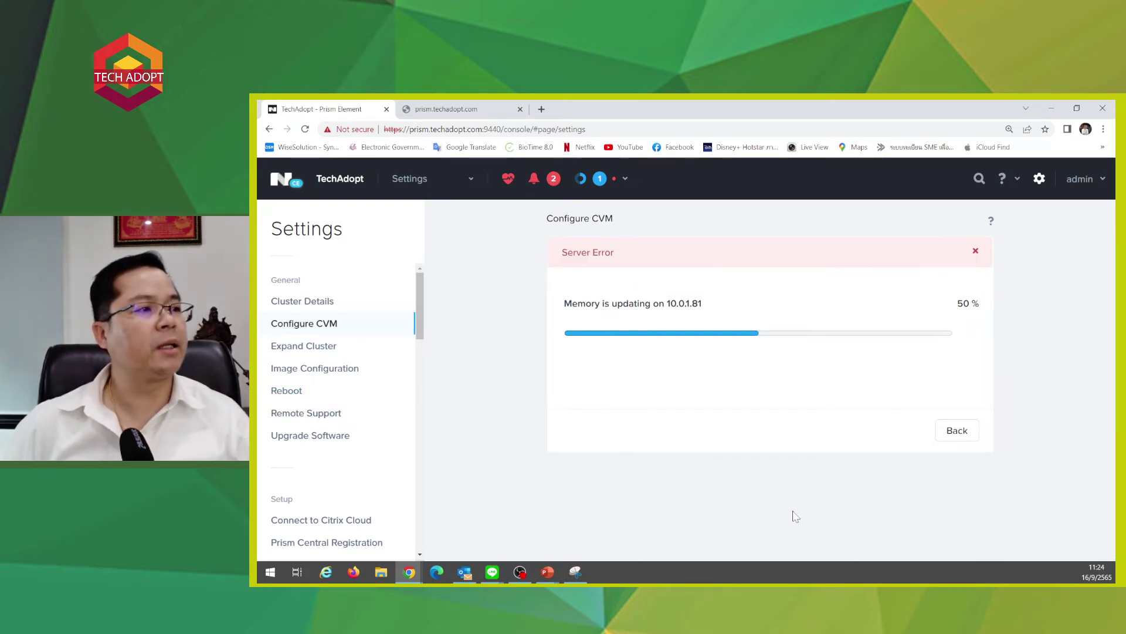
click(305, 131)
click(452, 109)
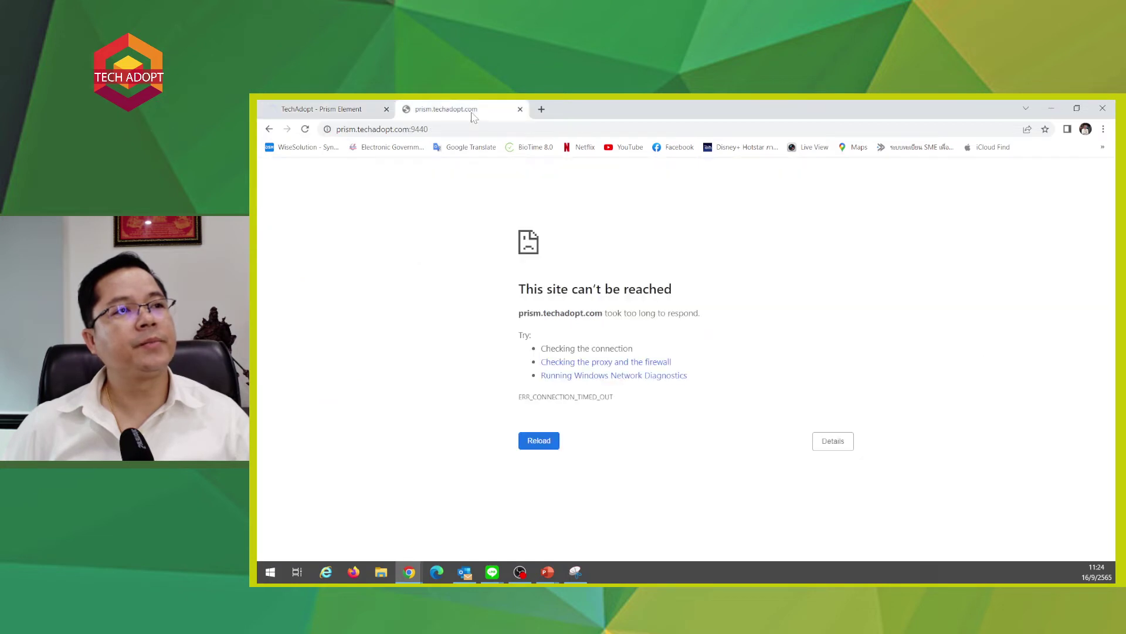
- Close the unreachable second prism.techadopt.com tab
click(521, 110)
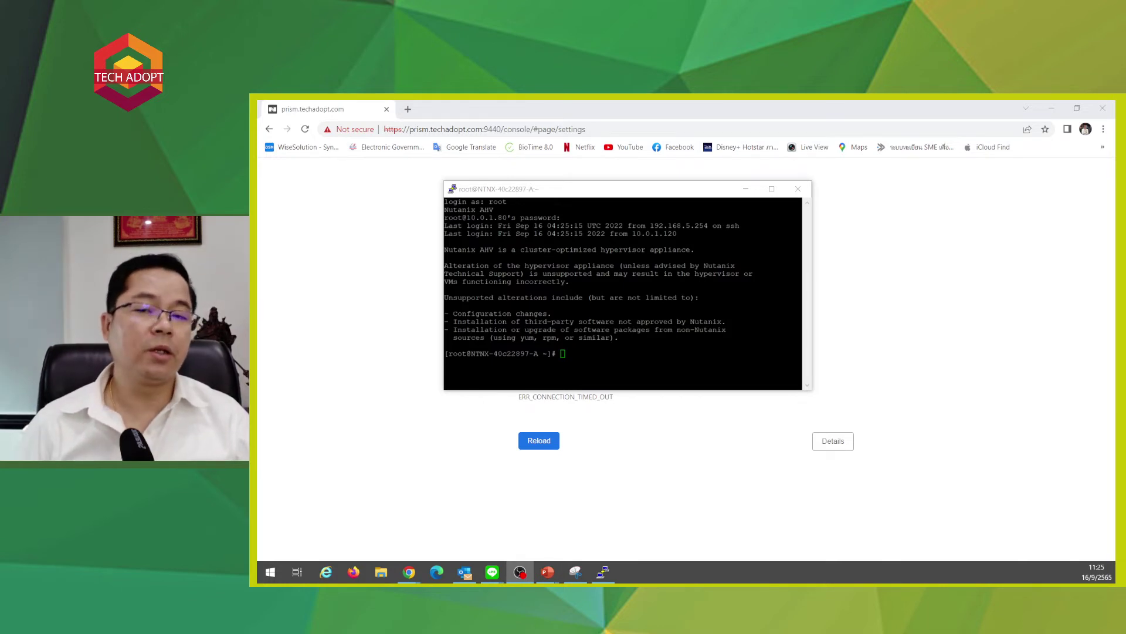
- Reload the unreachable Prism page, then bring the host terminal session forward
click(546, 440)
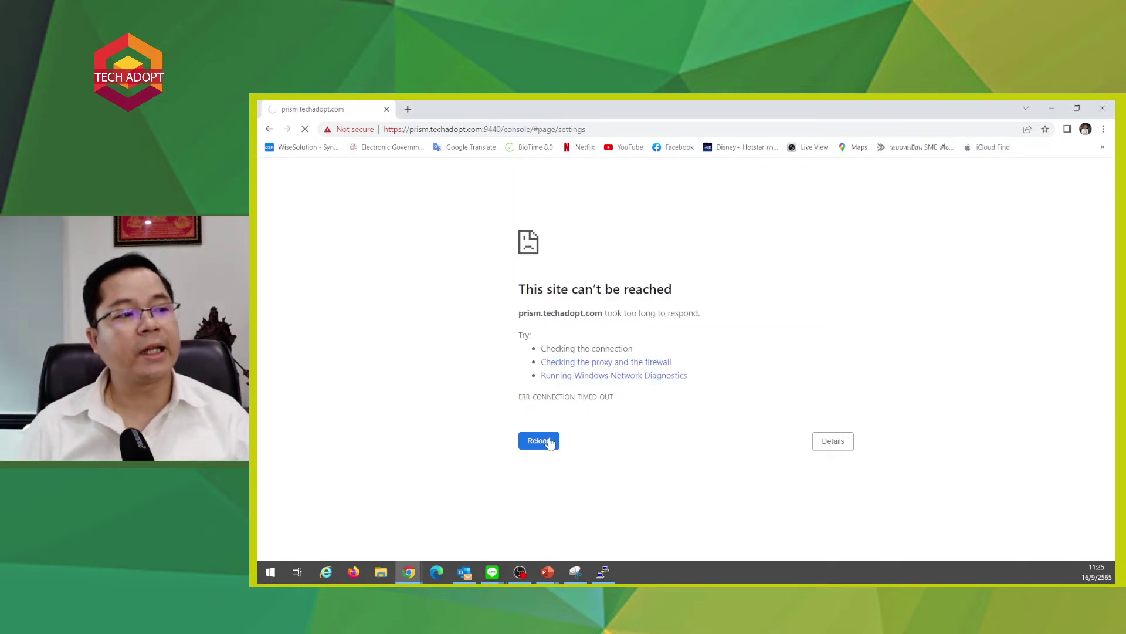
click(604, 573)
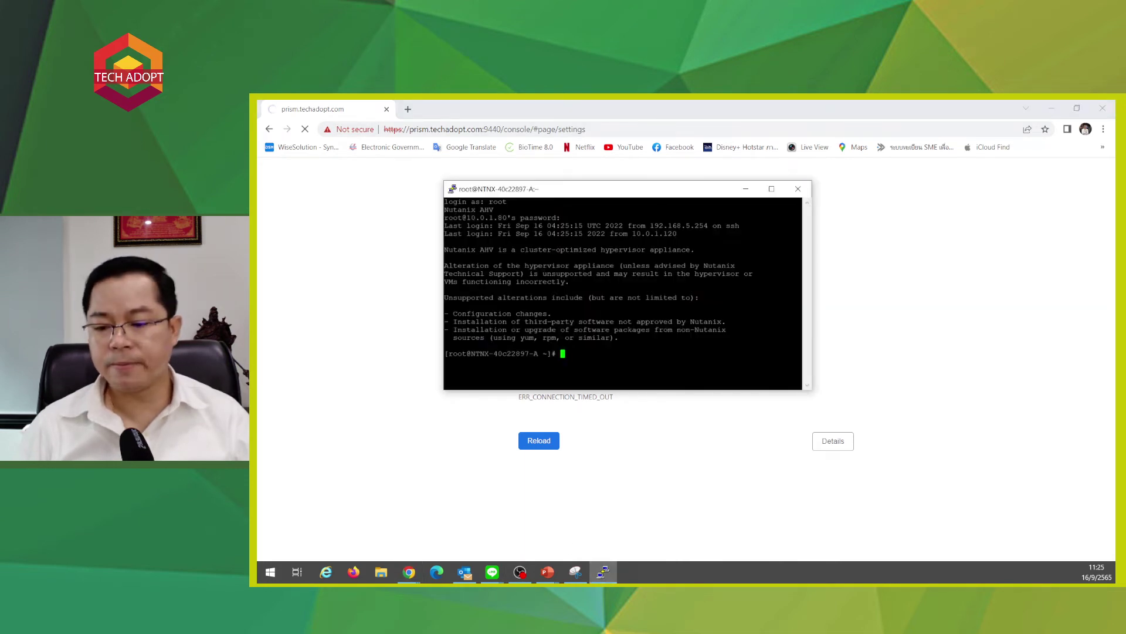
key(alt+Tab)
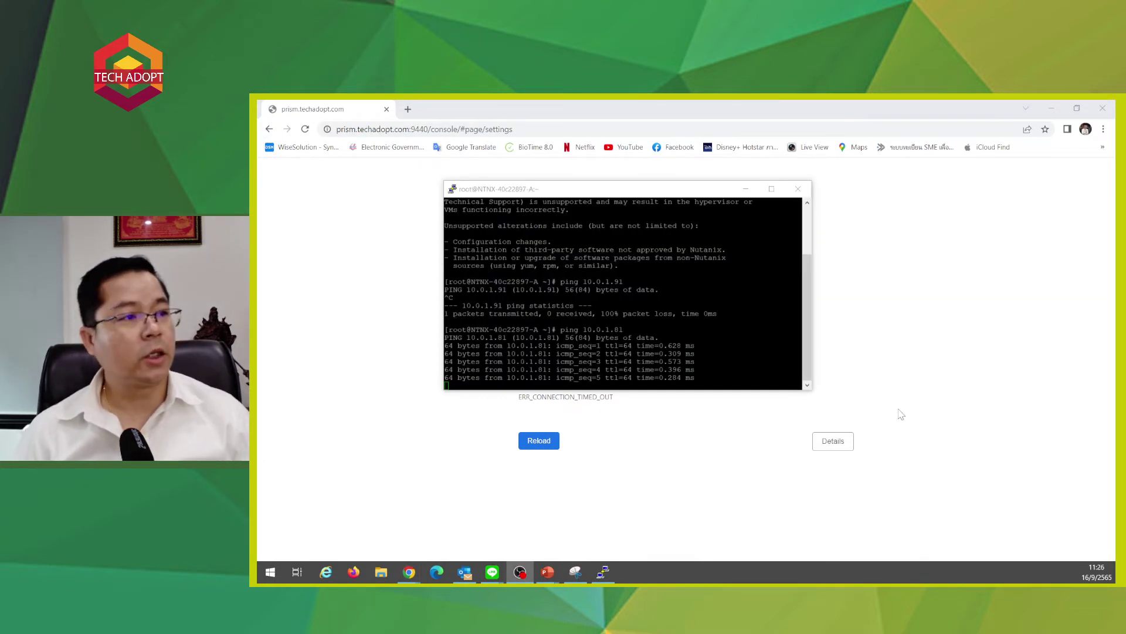
click(305, 129)
click(305, 129)
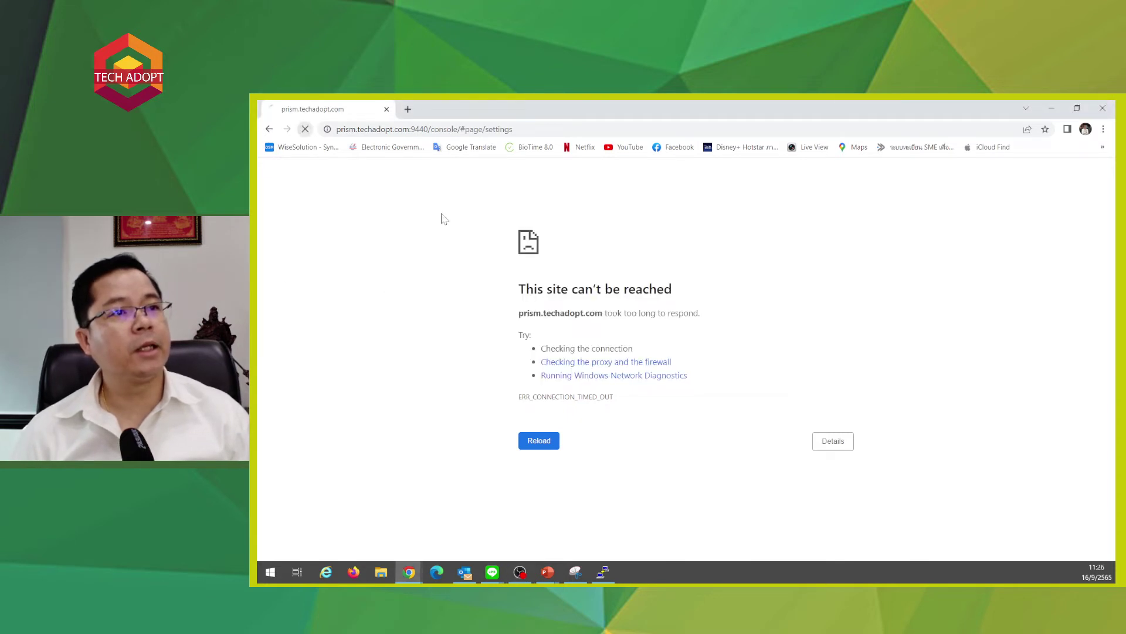
click(604, 572)
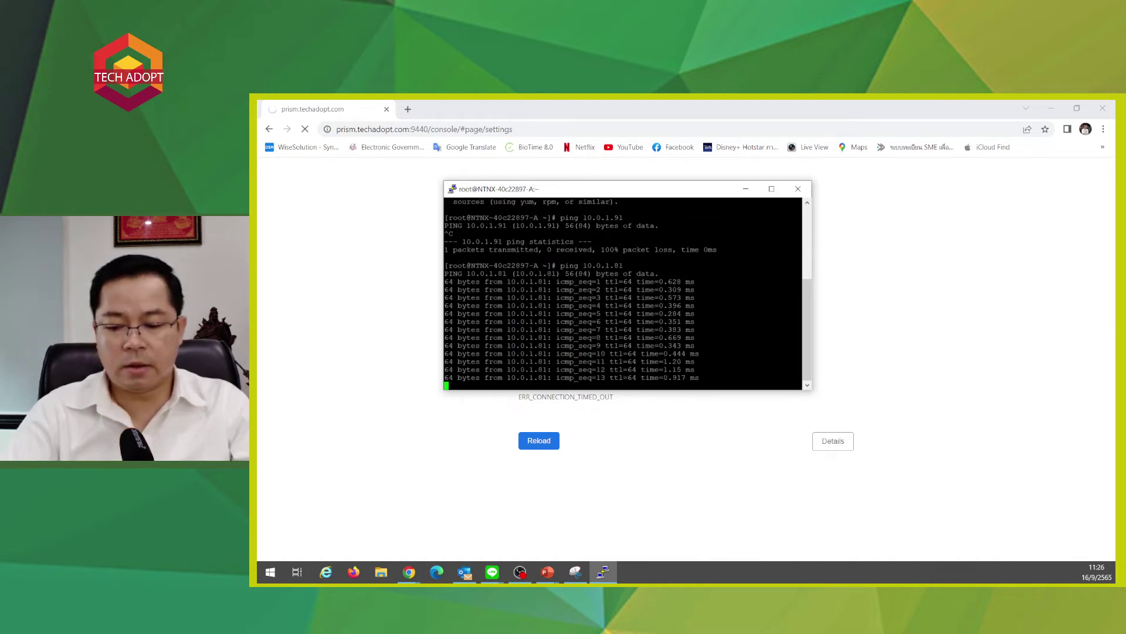
key(ctrl+c)
text(ssh )
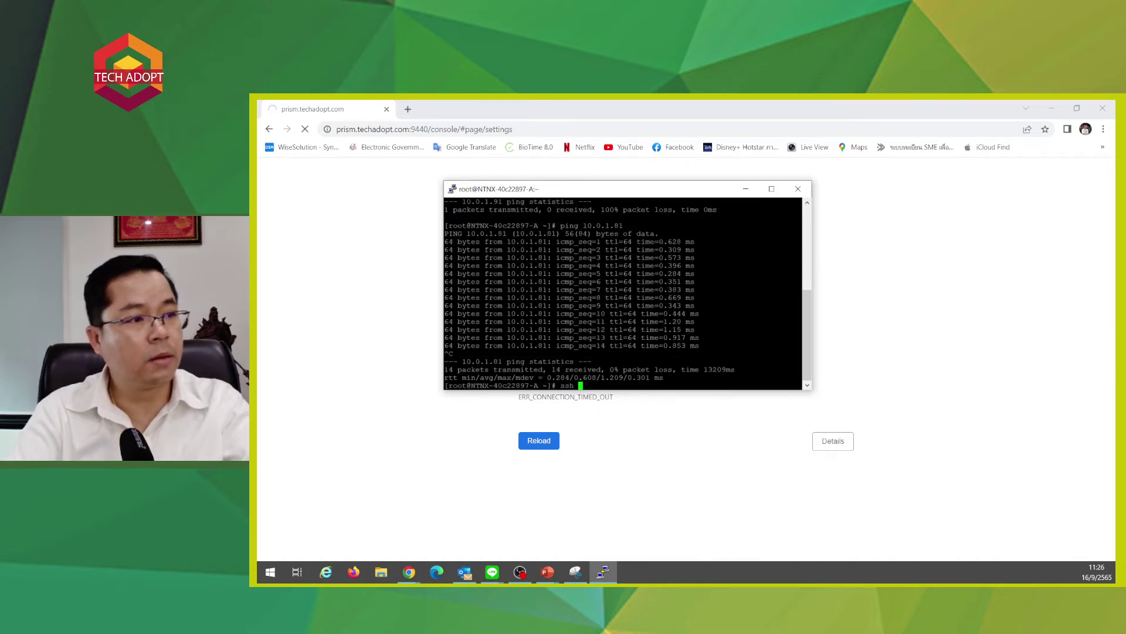
text(n)
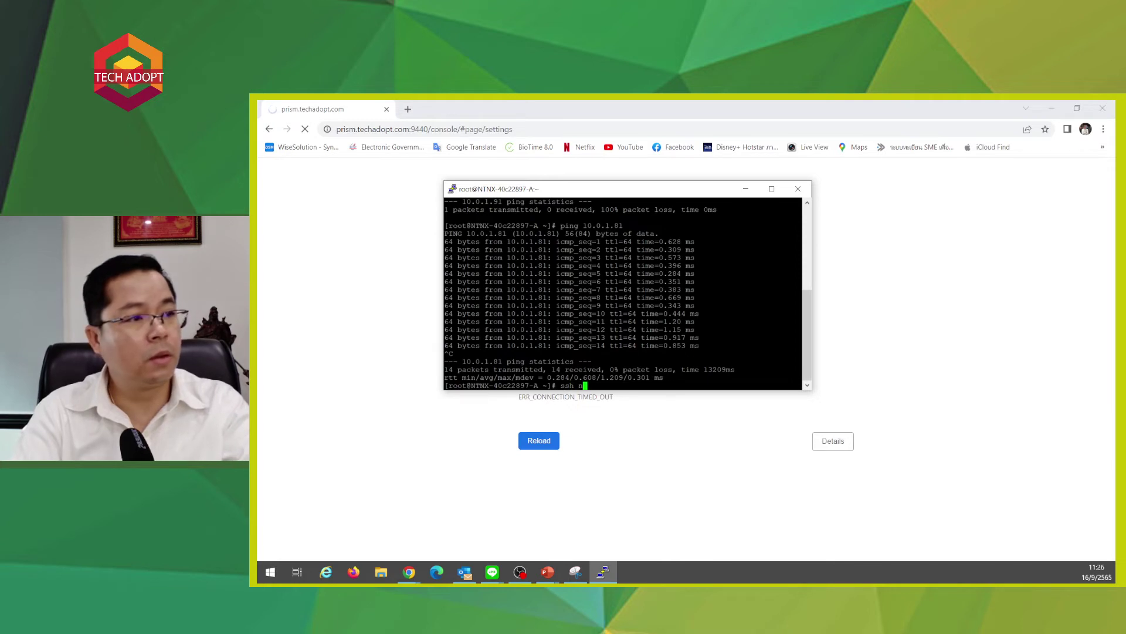
text(utanix@)
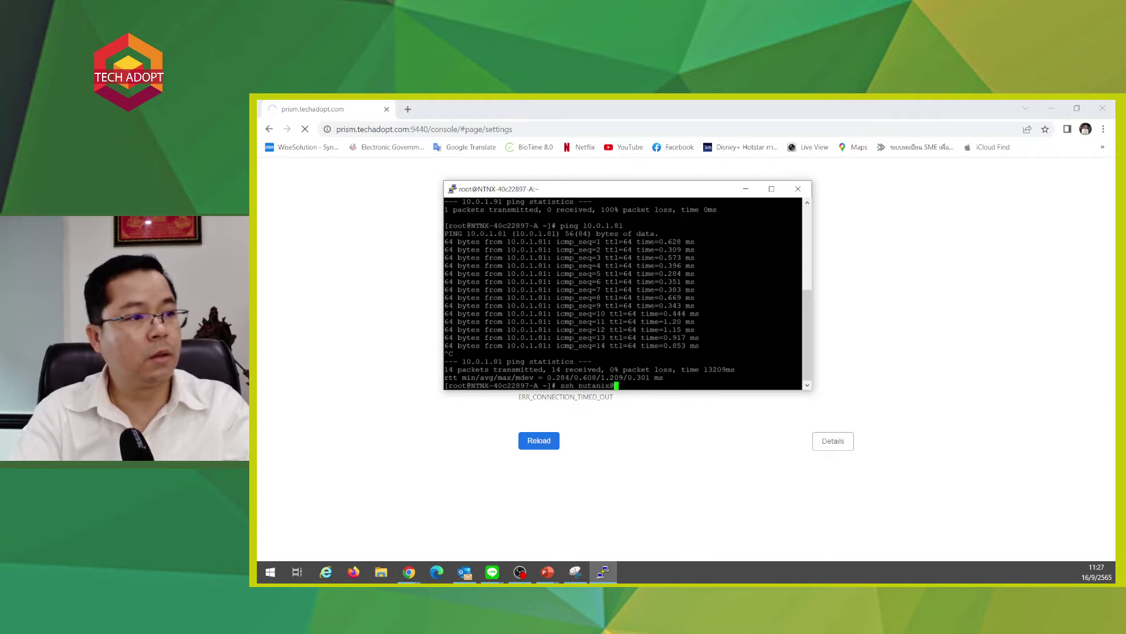
text(10.)
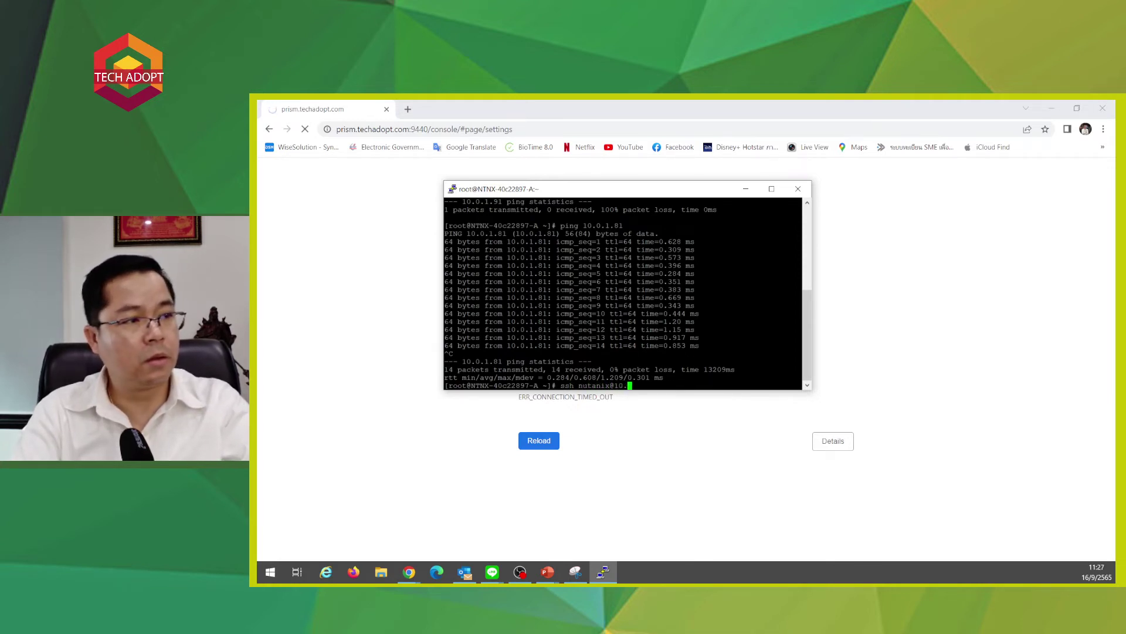
text(0)
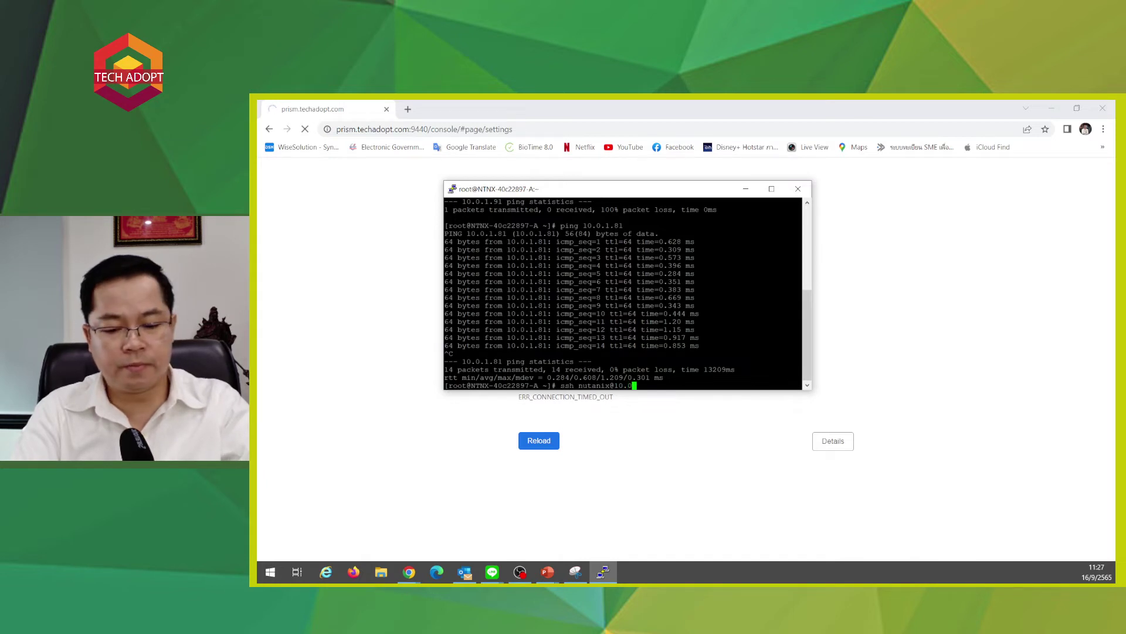
text(.1.81)
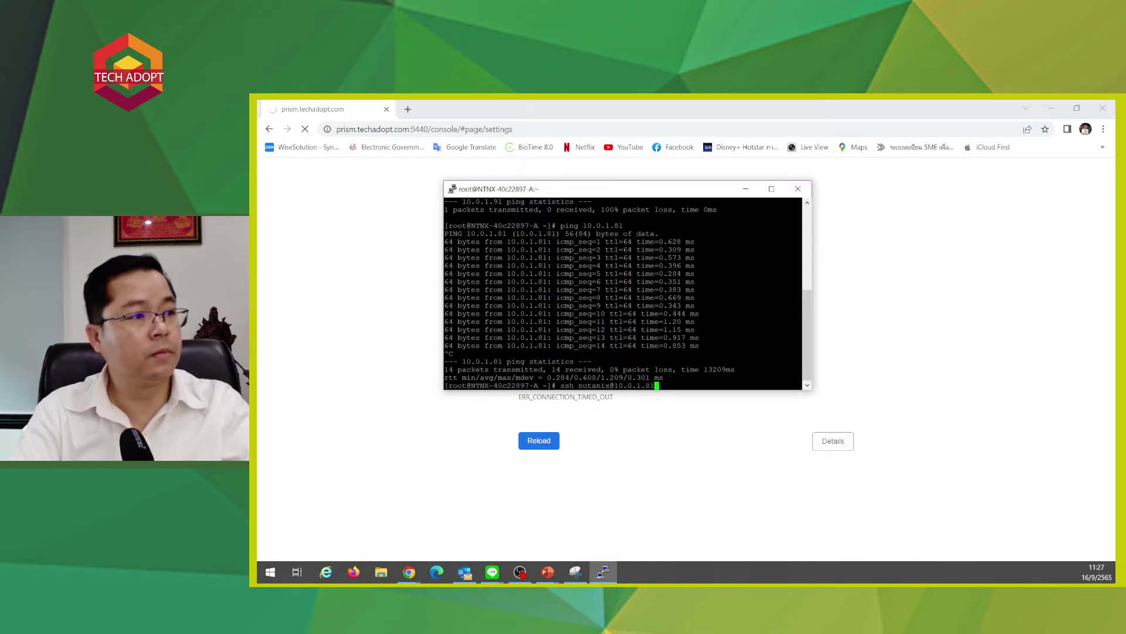
key(Return)
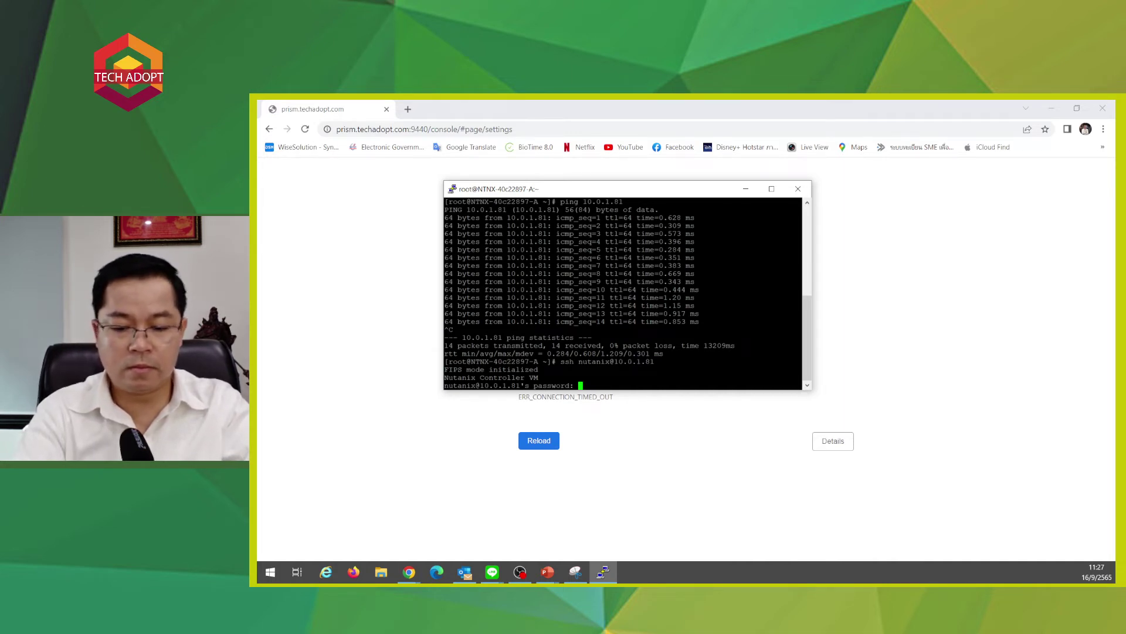
key(Return)
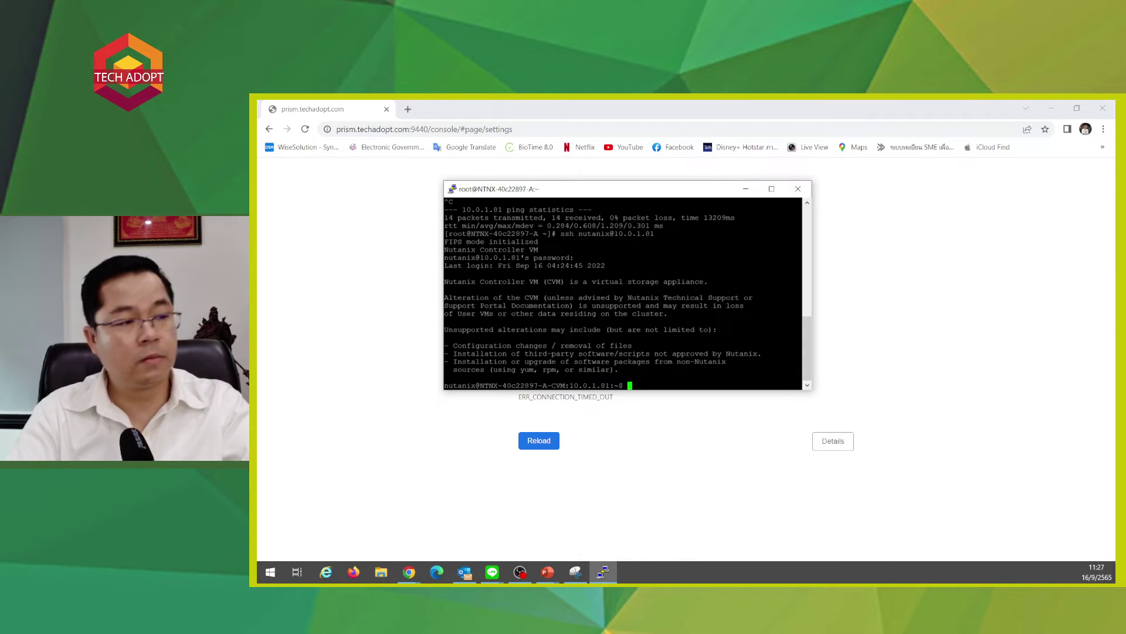
text(cluster status)
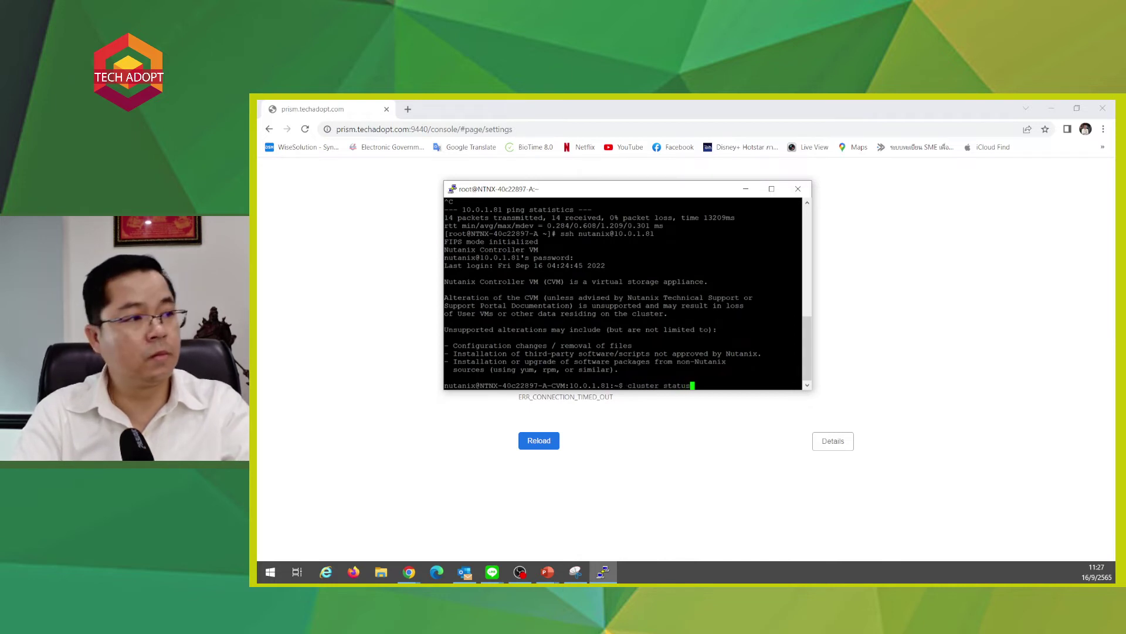
key(Return)
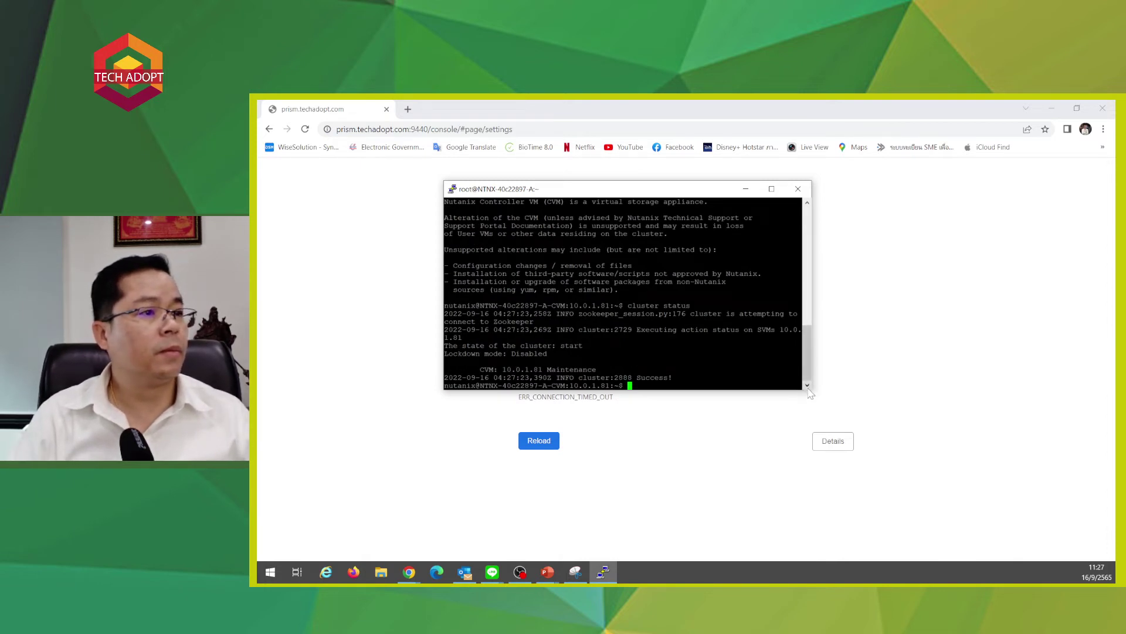
- Enlarge and raise the PuTTY window, then rerun cluster status showing CVM 10.0.1.81 Down
drag(812, 392, 933, 531)
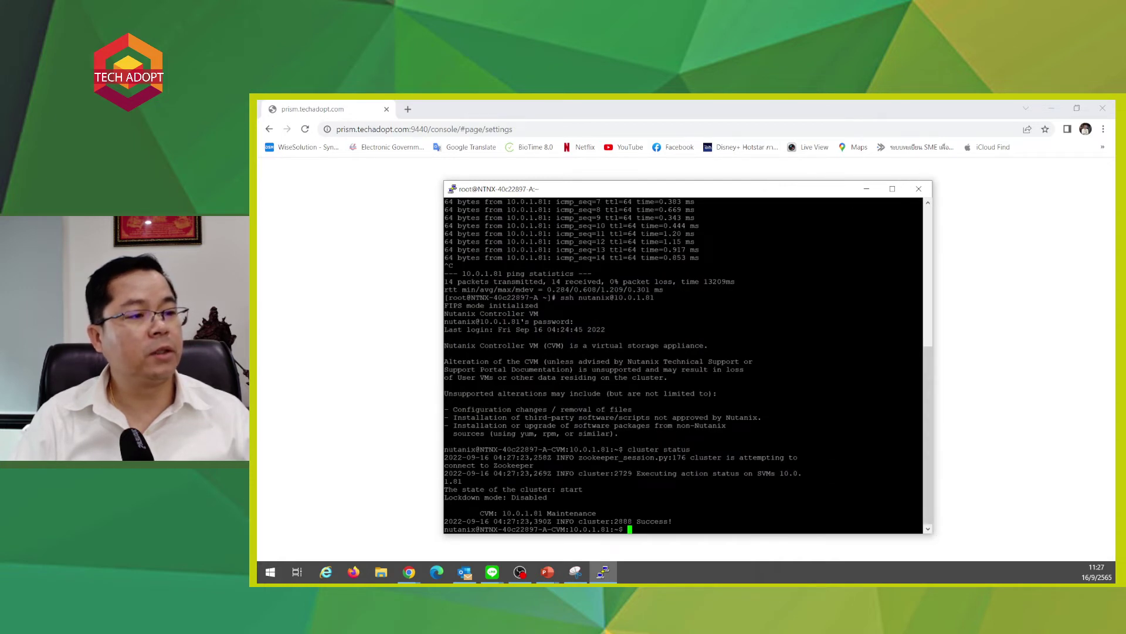
drag(674, 514, 490, 489)
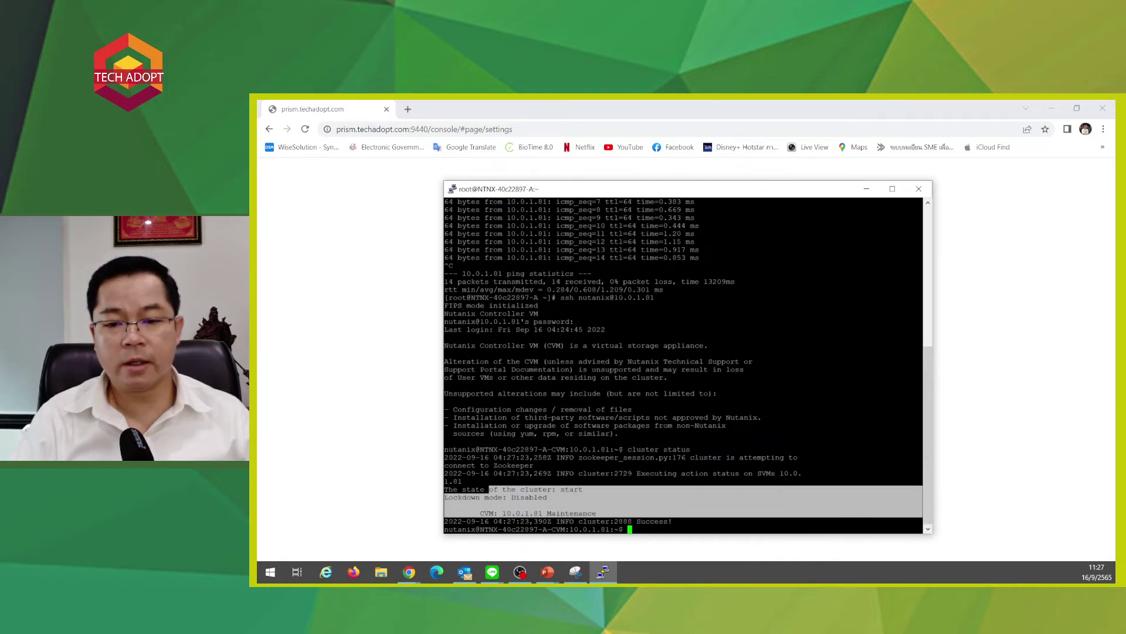
scroll(683, 364, up, 5)
scroll(683, 364, down, 5)
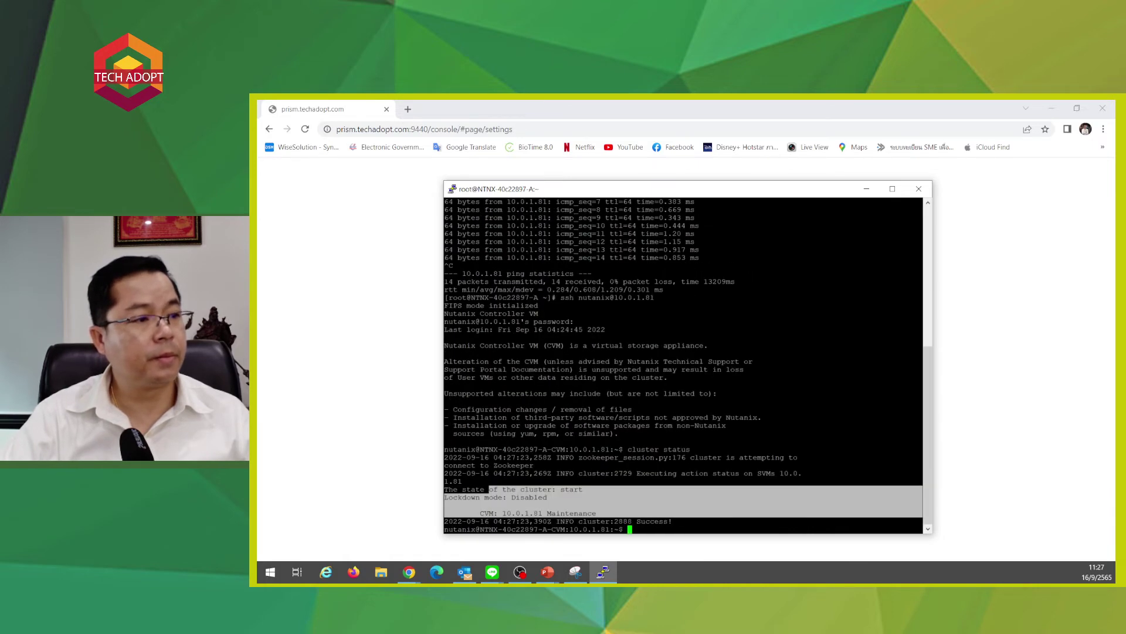
scroll(683, 364, up, 5)
scroll(684, 363, down, 5)
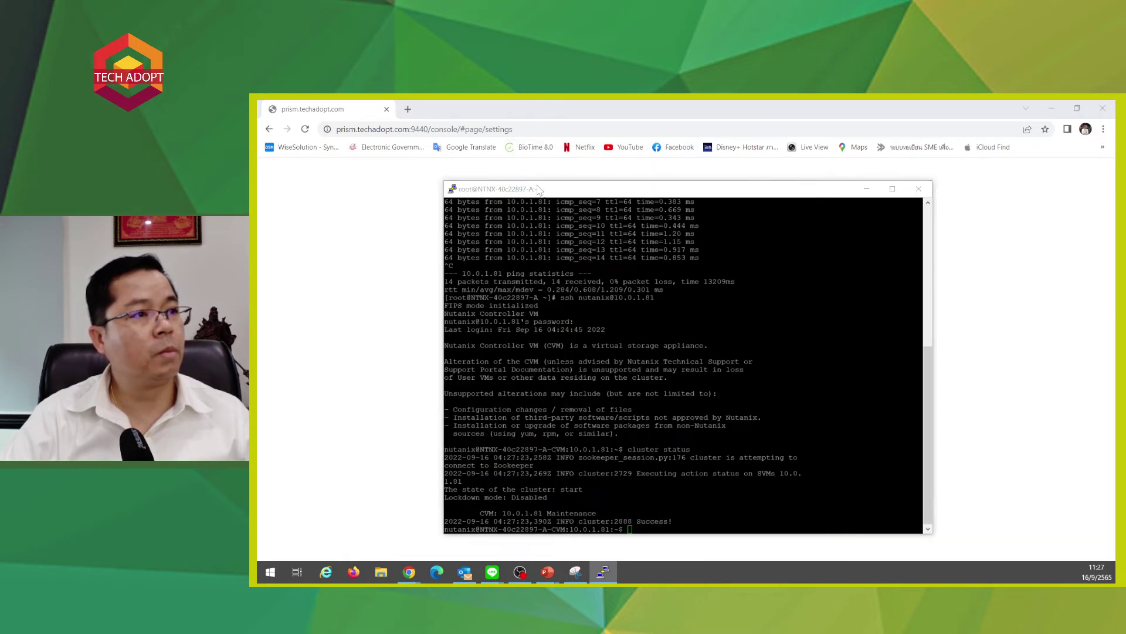
drag(537, 188, 552, 119)
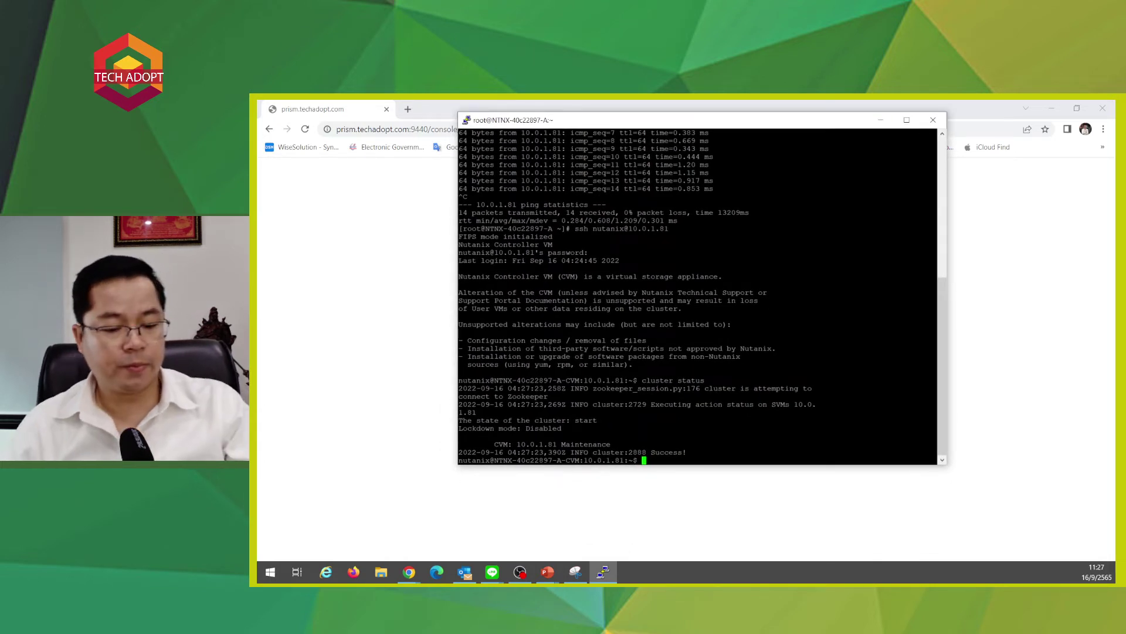
key(Up)
key(Return)
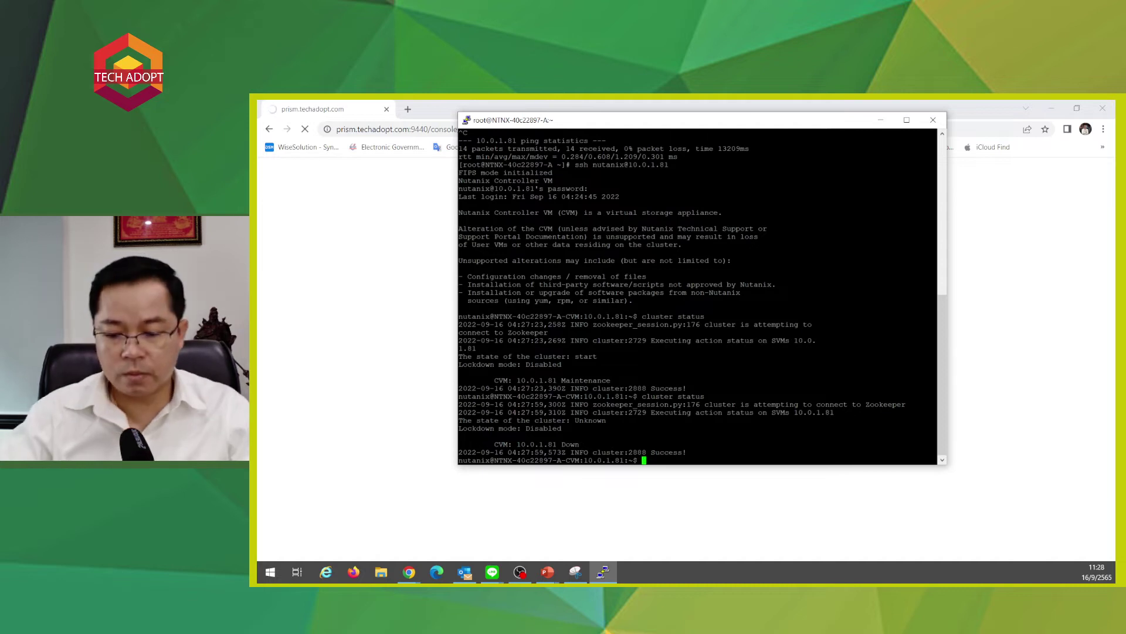
- Exit the CVM session back to the AHV host shell
text(ex)
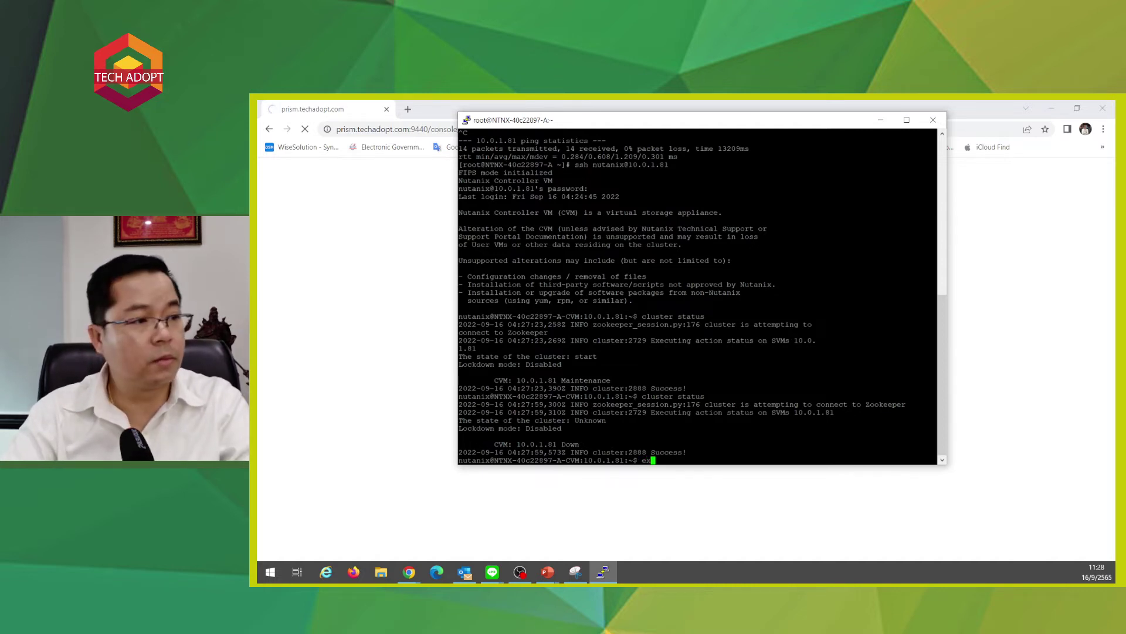
text(it)
key(Return)
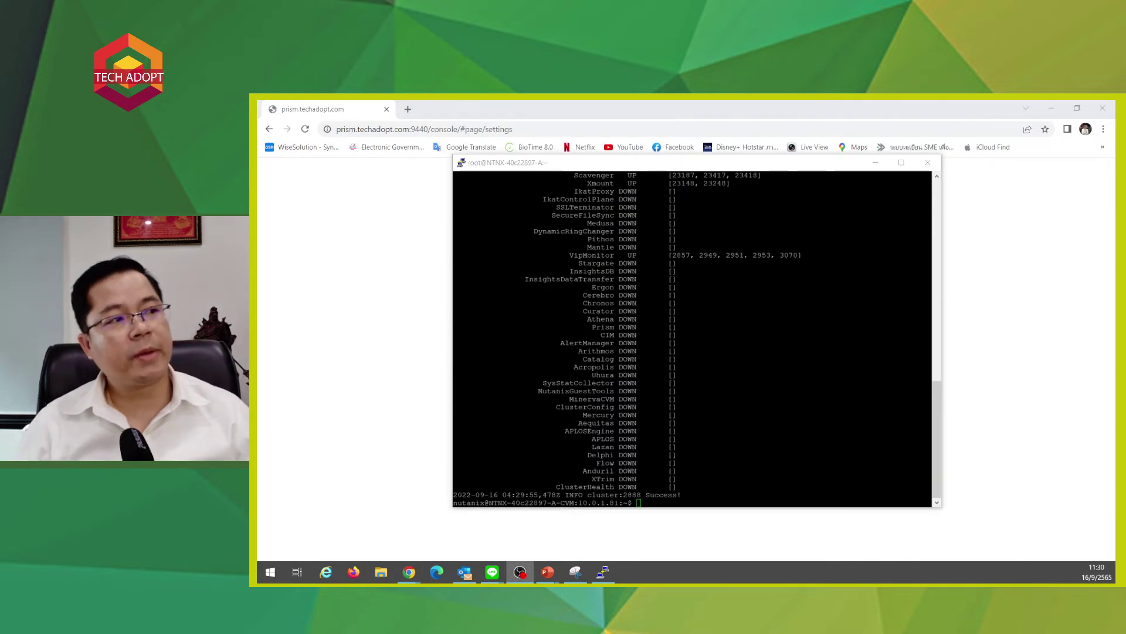
scroll(692, 337, up, 10)
scroll(692, 338, down, 6)
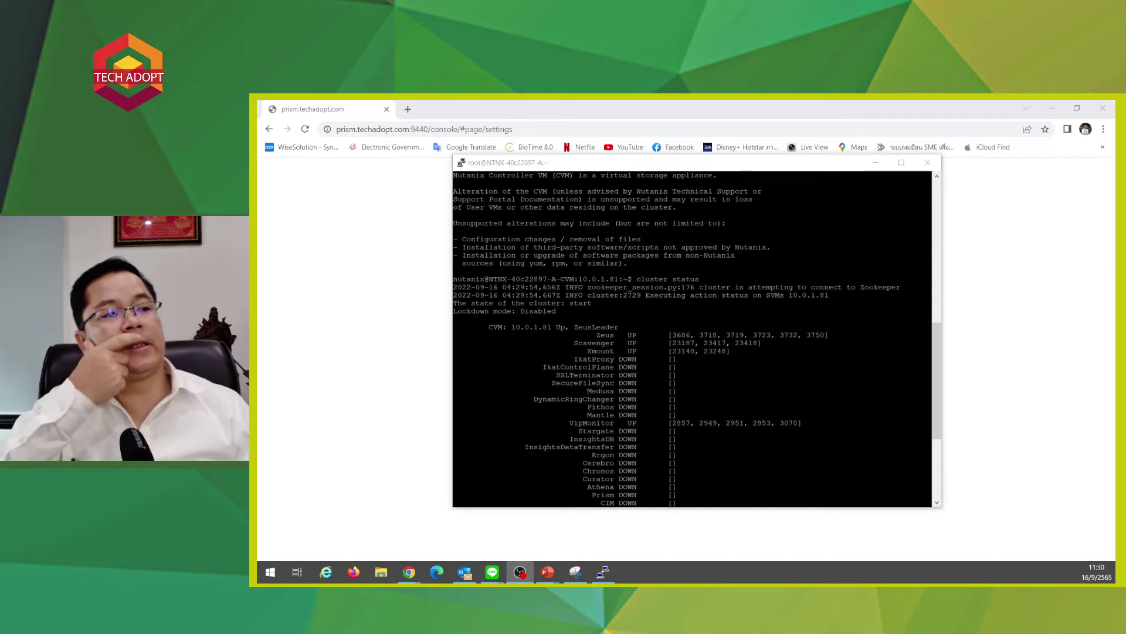
scroll(692, 337, down, 7)
scroll(692, 337, up, 10)
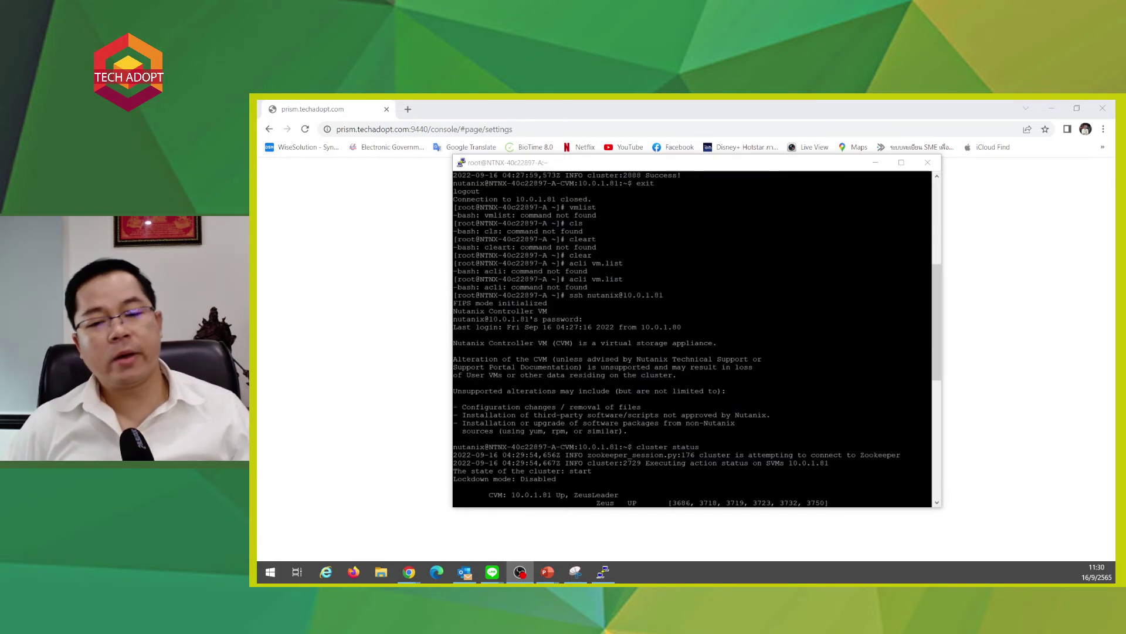
scroll(692, 338, down, 10)
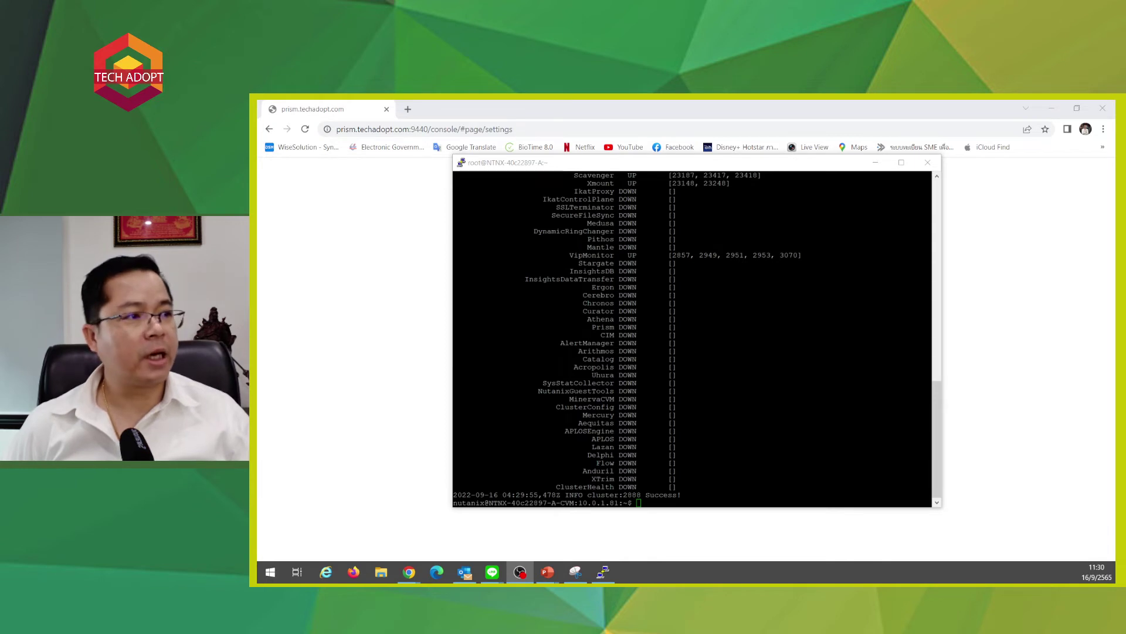
- Run cluster status twice in the terminal to recheck the CVM services
key(alt+Tab)
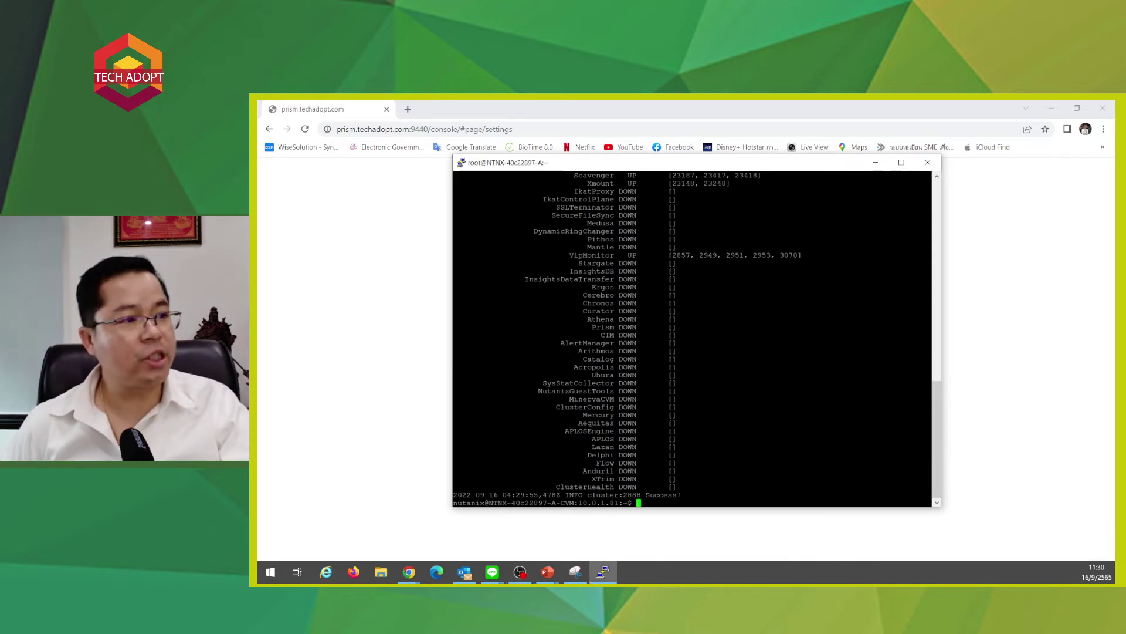
text(cluster status)
key(Return)
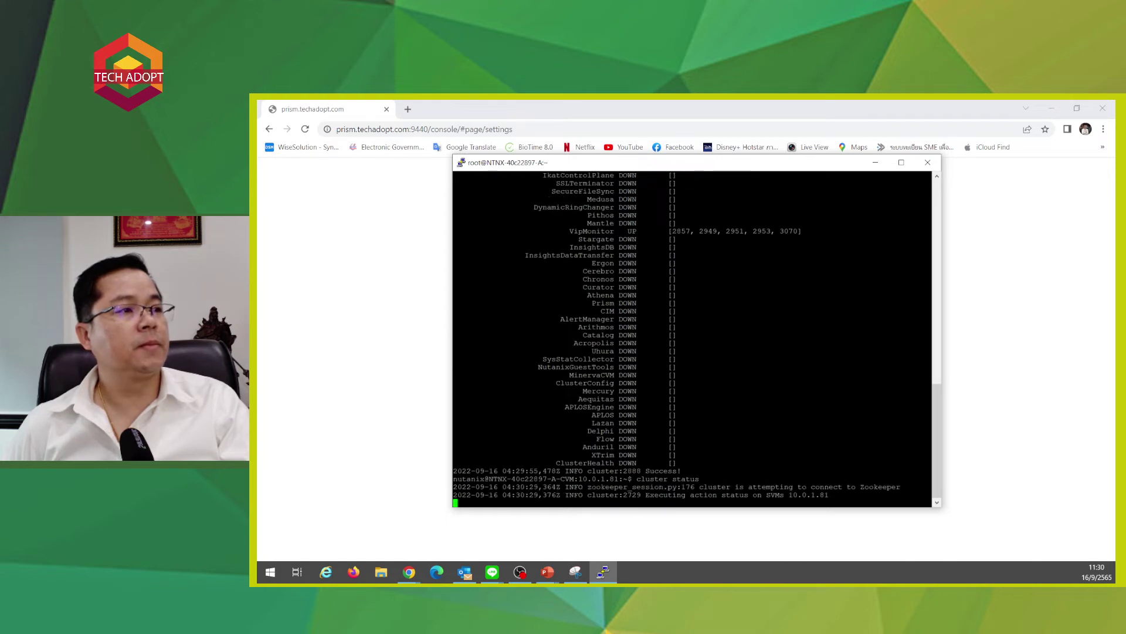
scroll(692, 339, up, 20)
scroll(692, 339, down, 10)
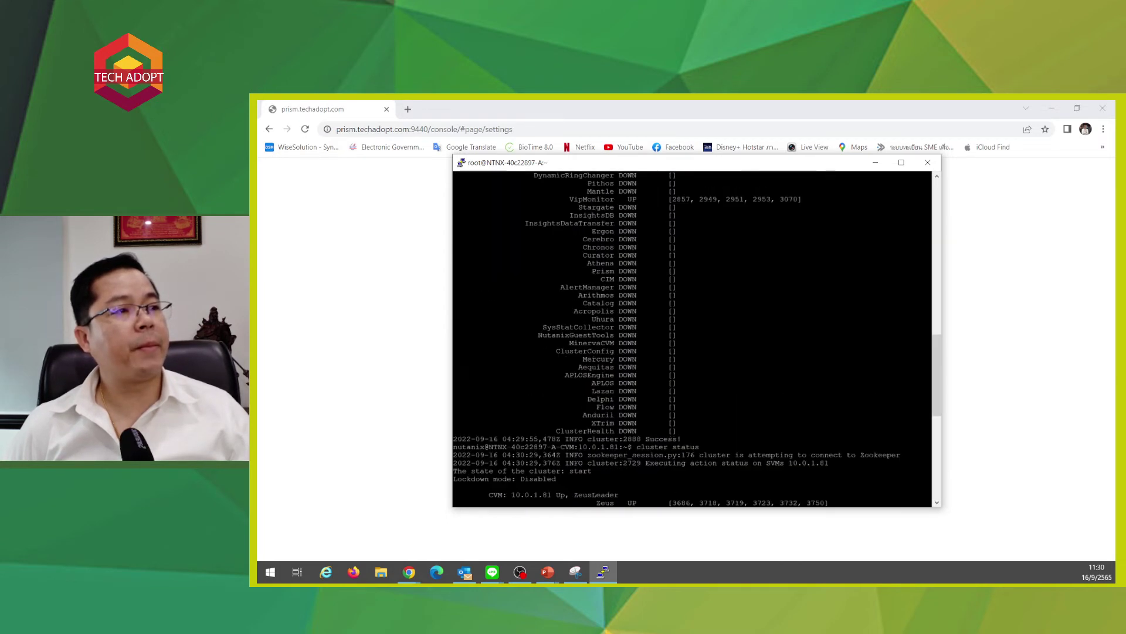
scroll(692, 339, up, 10)
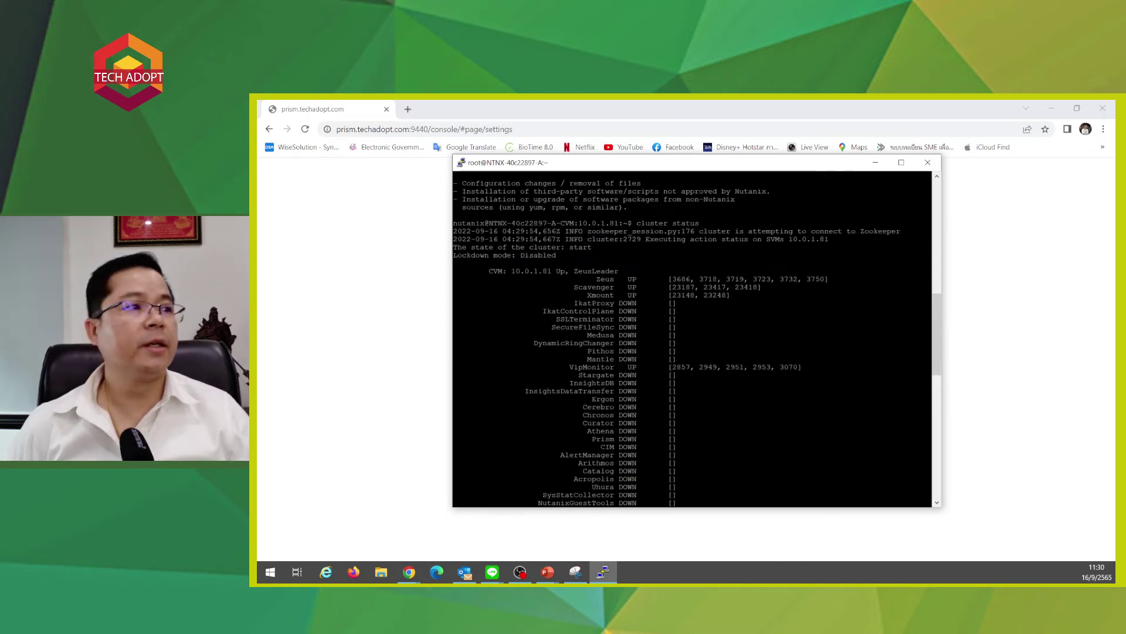
scroll(692, 339, up, 9)
key(Up)
key(Return)
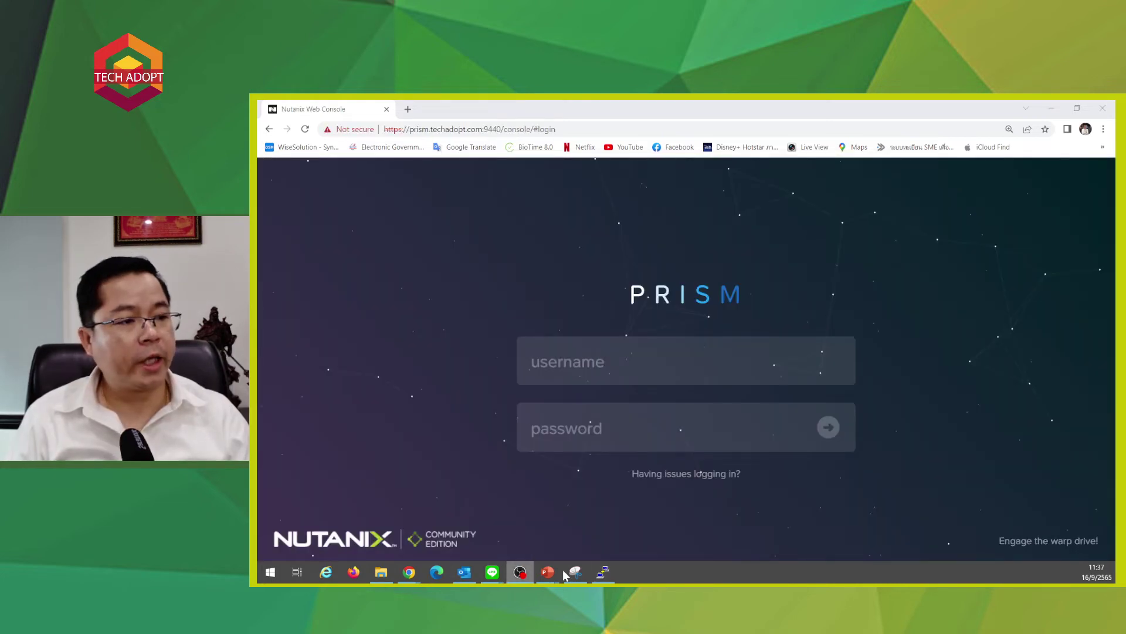
- Rerun cluster status until services show Up, then return to the Prism login page
click(603, 574)
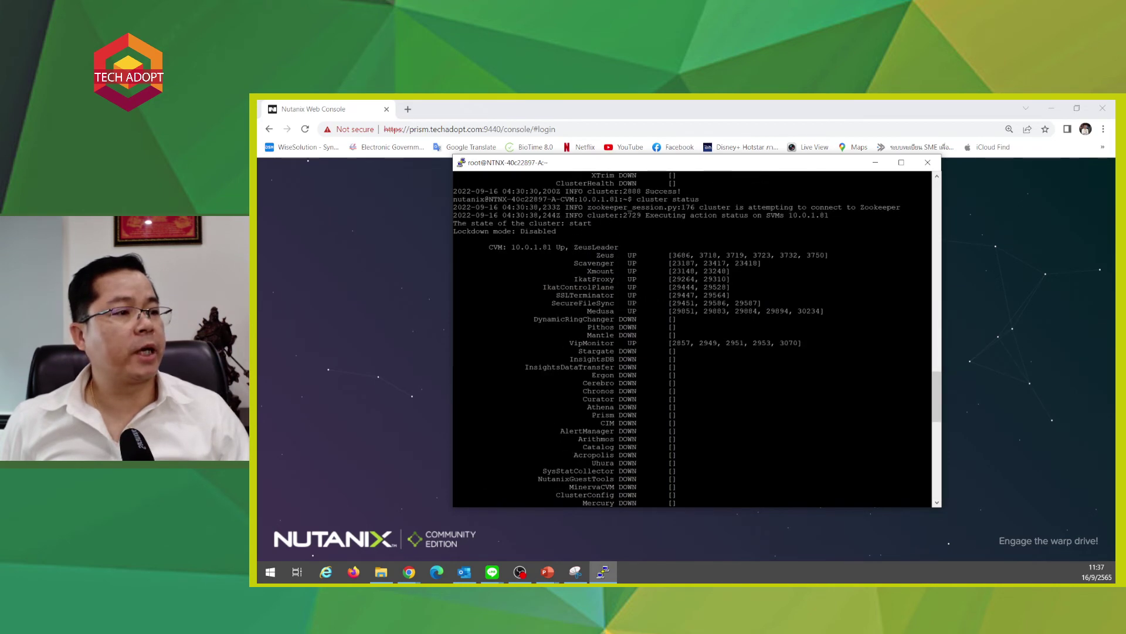
key(Up)
key(Return)
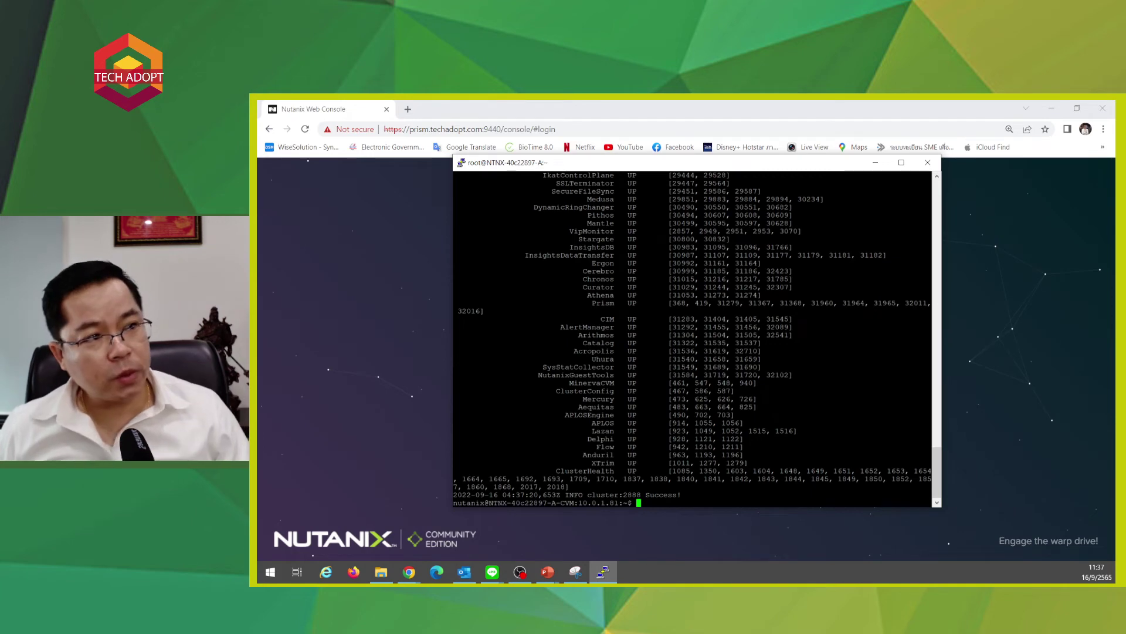
scroll(693, 338, up, 7)
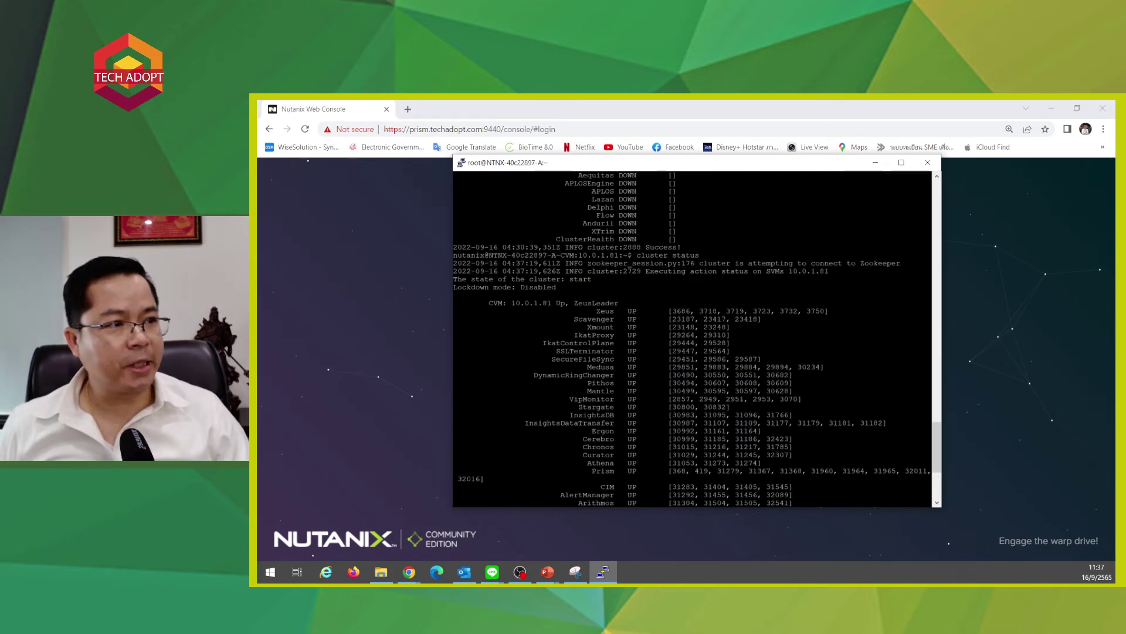
scroll(693, 339, down, 7)
click(369, 342)
- Sign in to Prism as admin with the account password
click(699, 358)
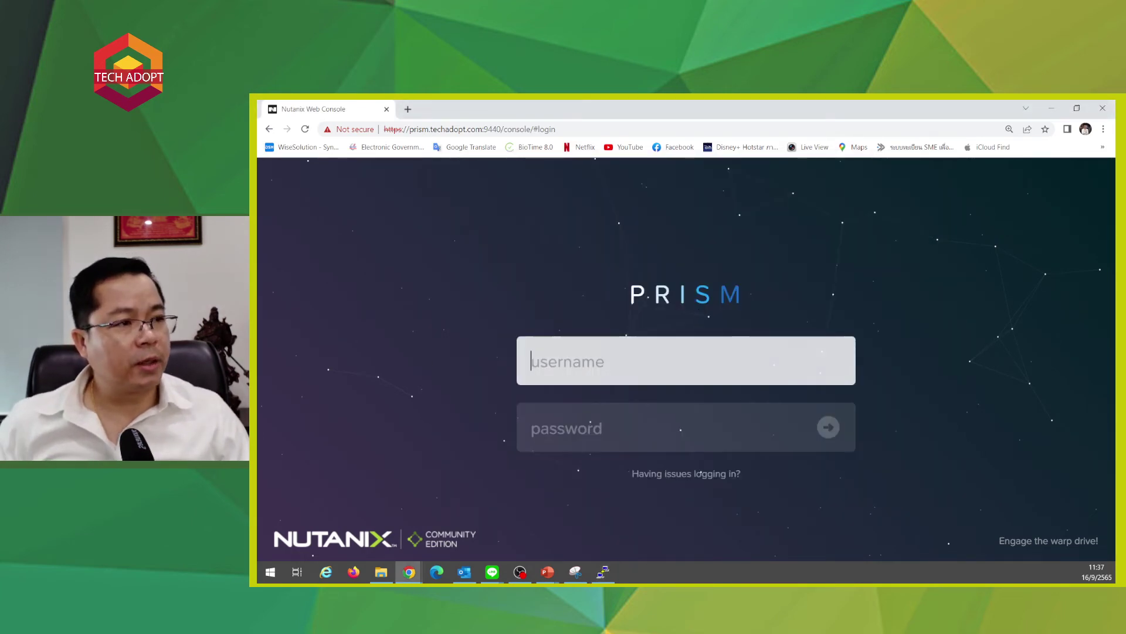
text(admin)
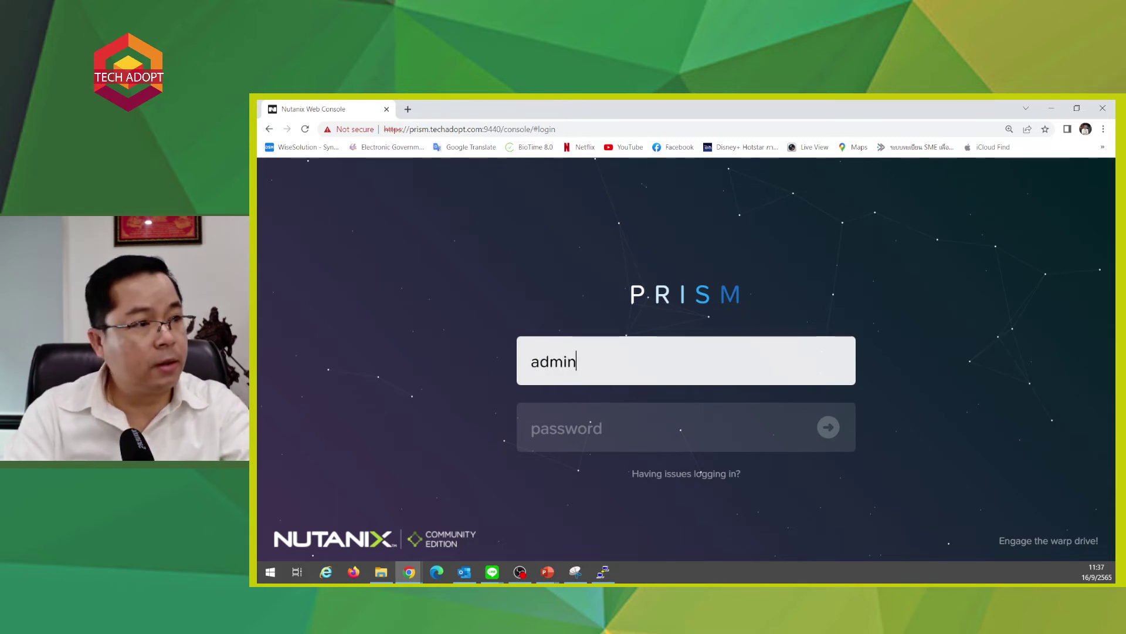
key(Tab)
text(nuta)
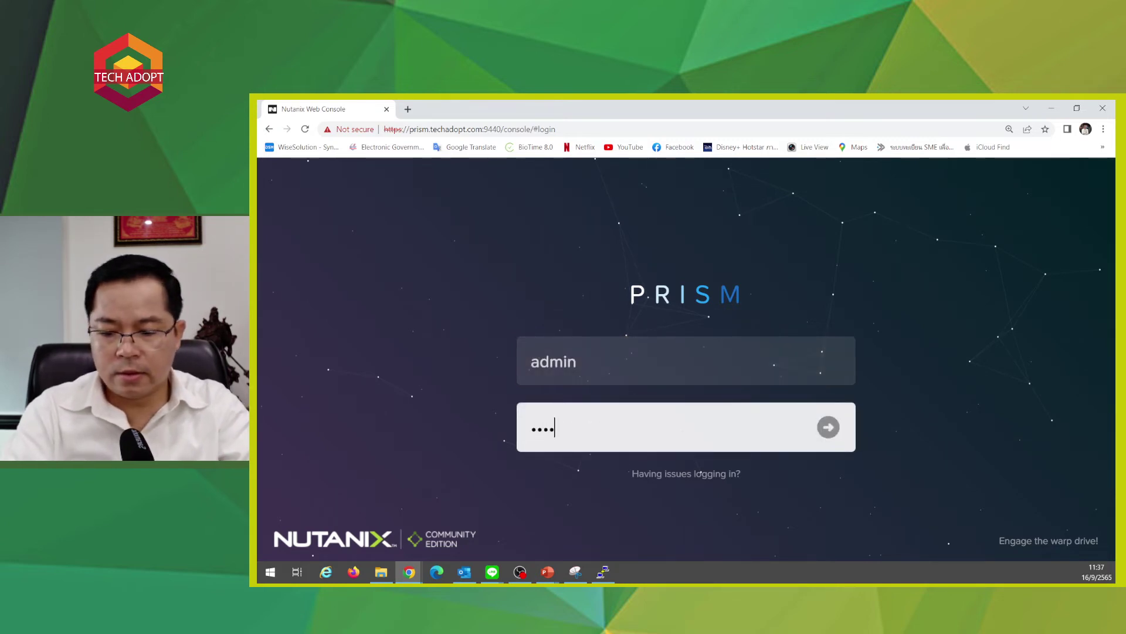
text(nix/4u)
key(Return)
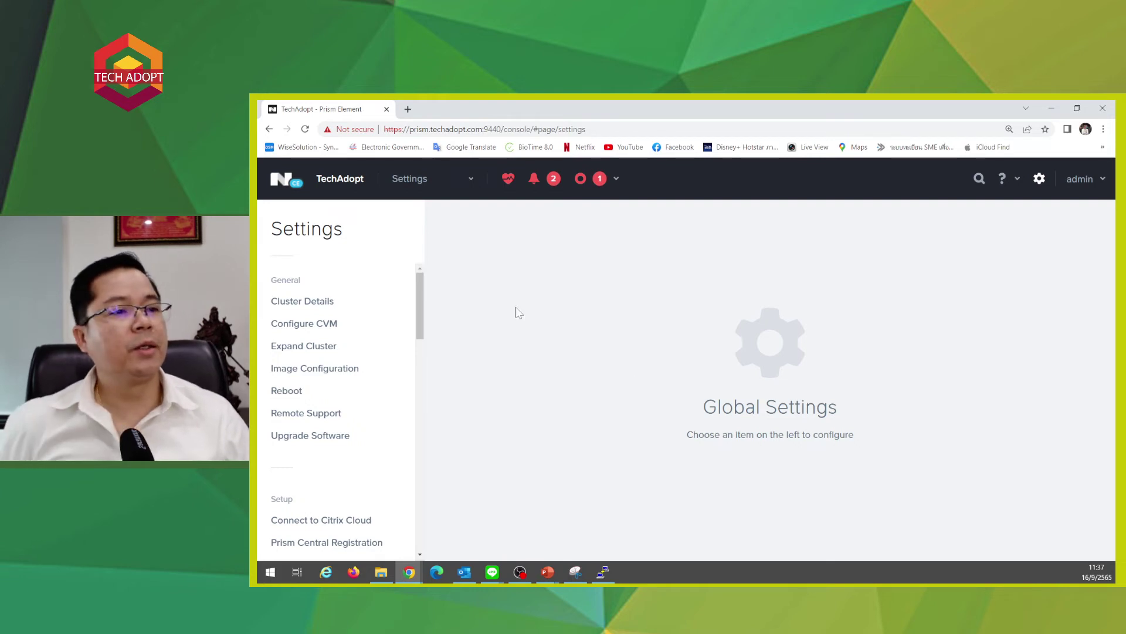
- Check the 24 GB CVM memory under Configure CVM, then go to the Storage page
click(314, 328)
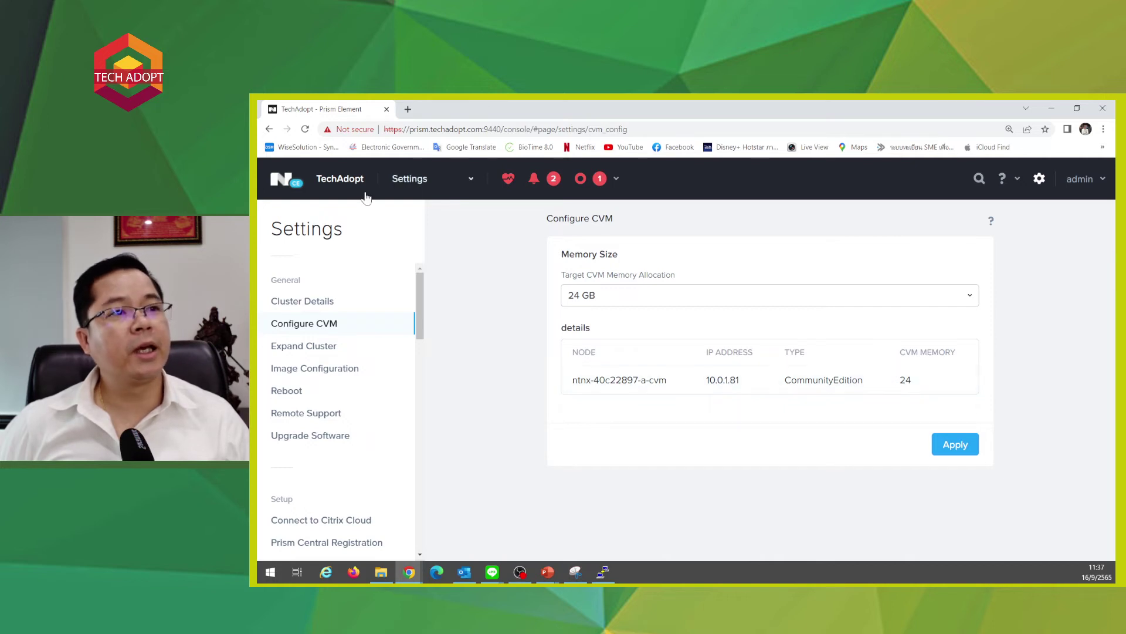
click(404, 183)
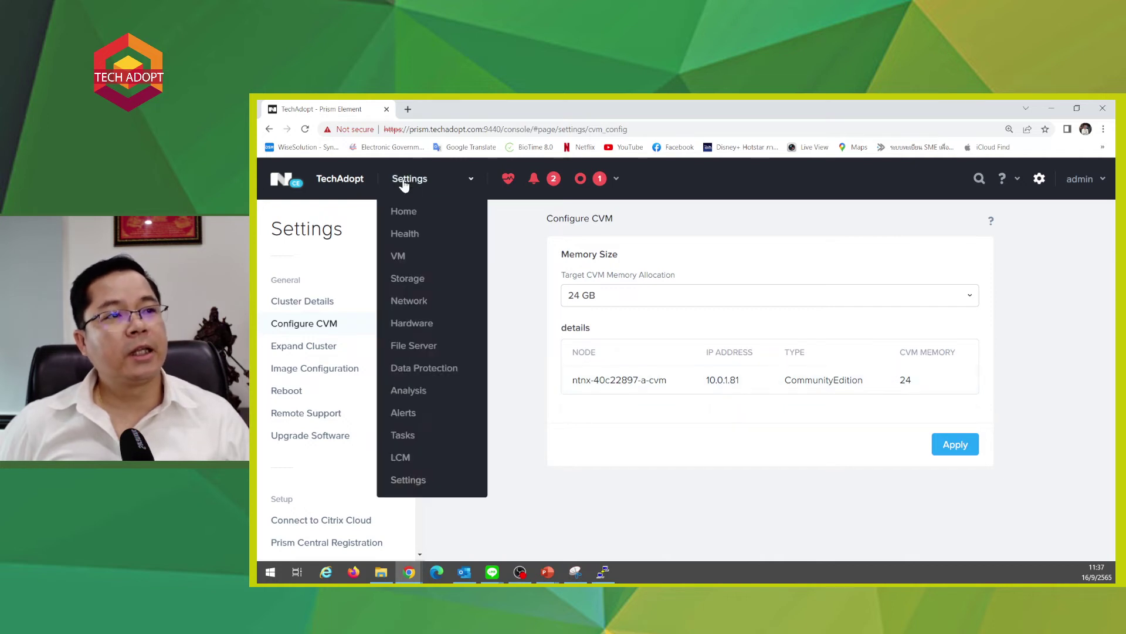
click(414, 278)
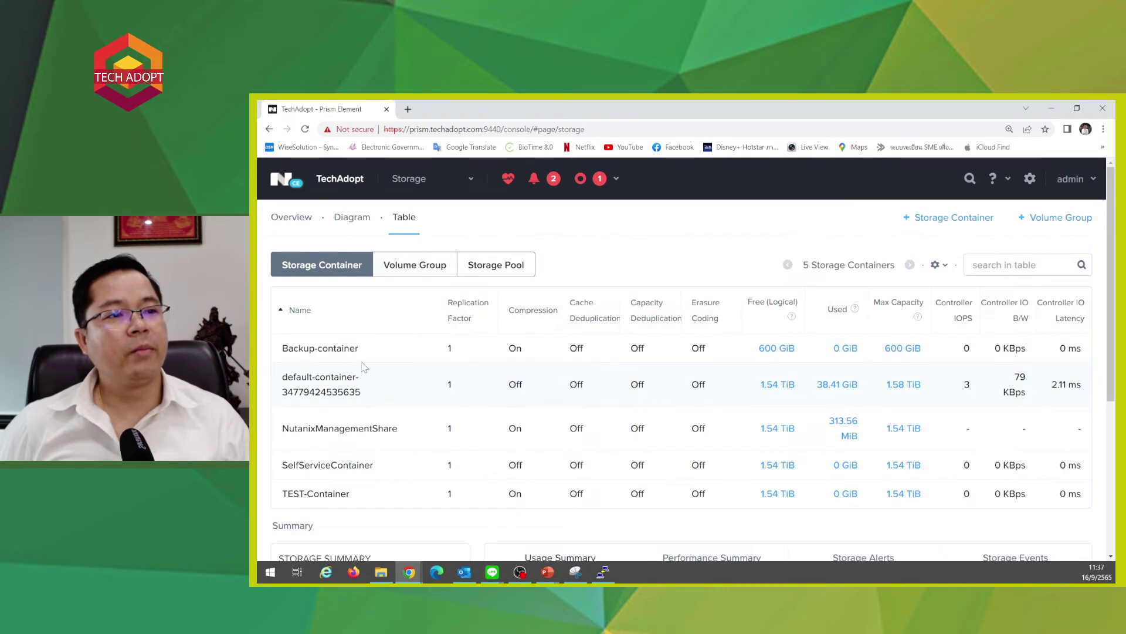
- Open Backup-container's update form, tick Deduplication Cache under Advanced Settings, and save
click(388, 354)
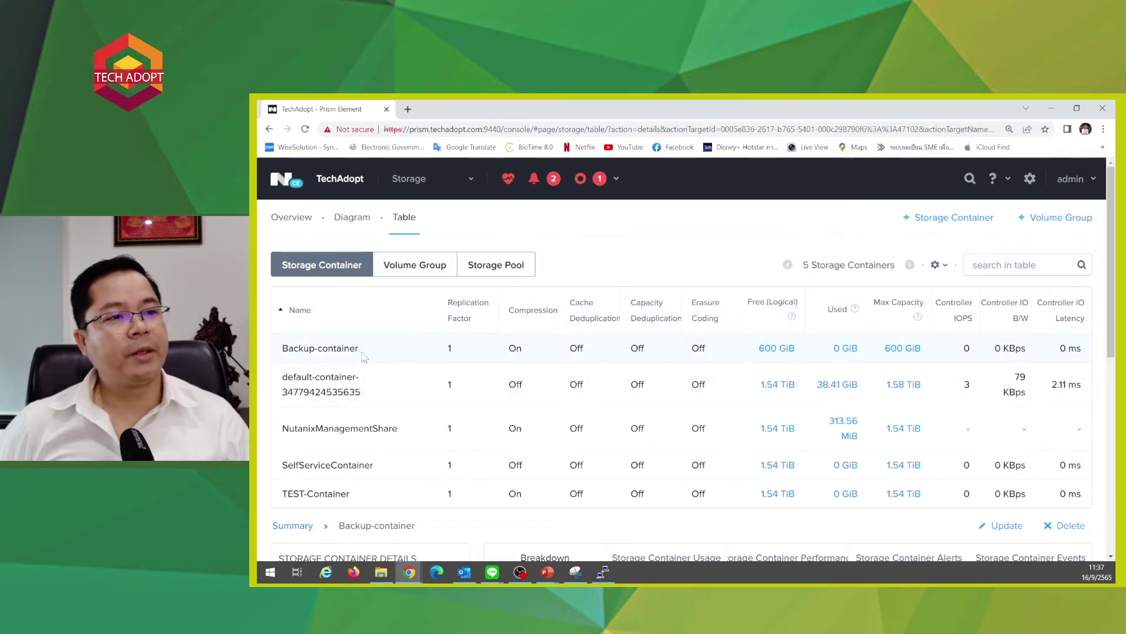
double_click(363, 353)
click(566, 450)
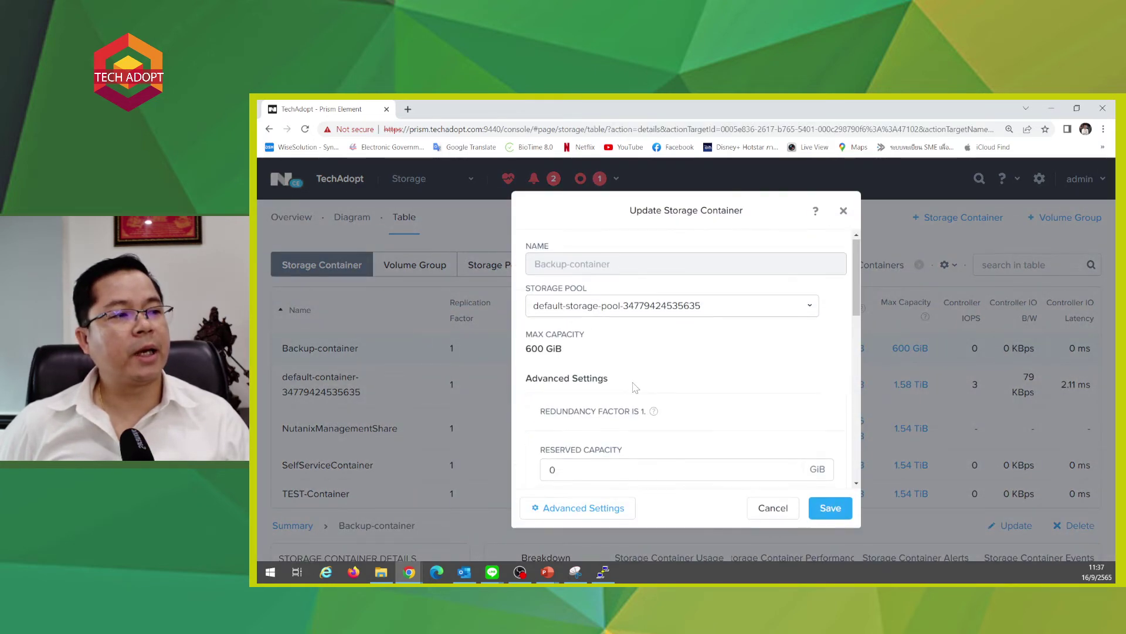
scroll(635, 387, down, 6)
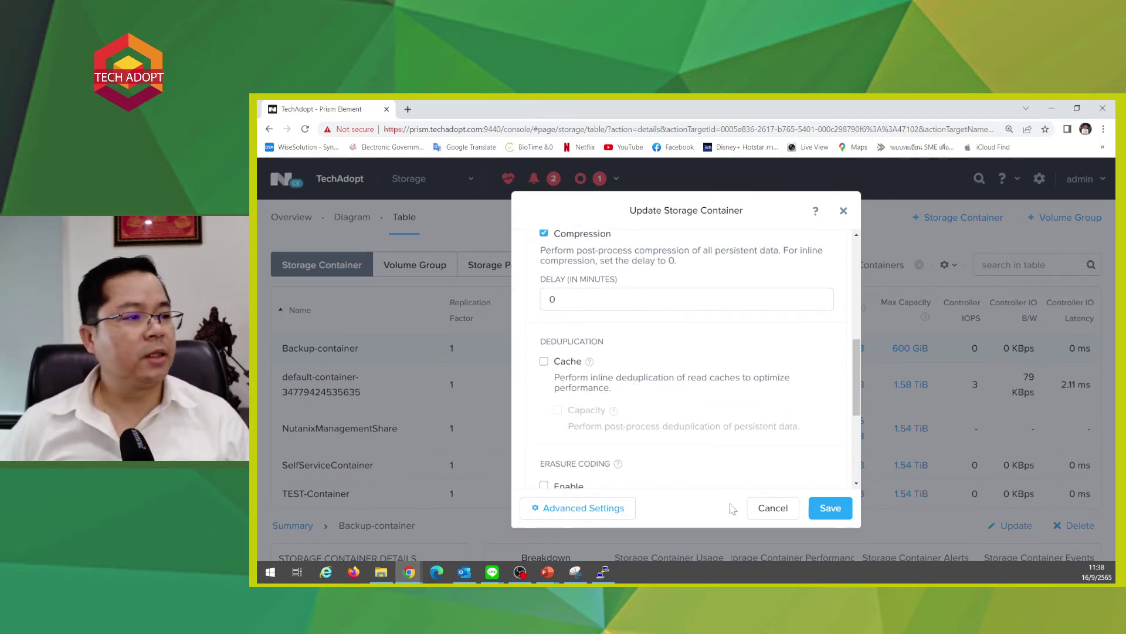
scroll(587, 410, down, 2)
scroll(564, 411, up, 2)
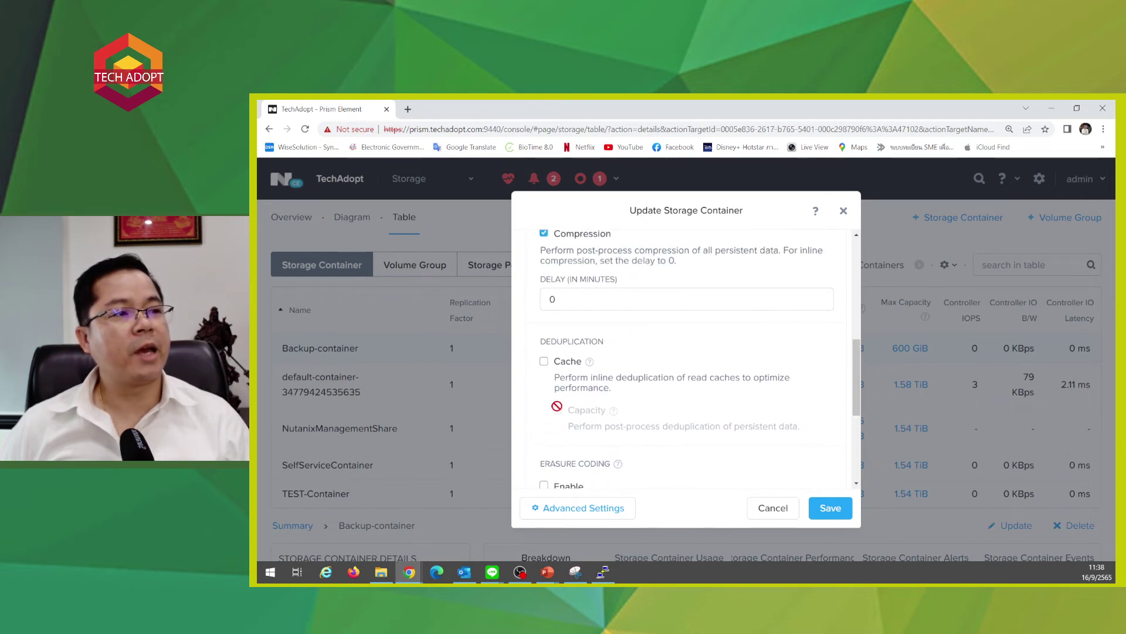
click(544, 364)
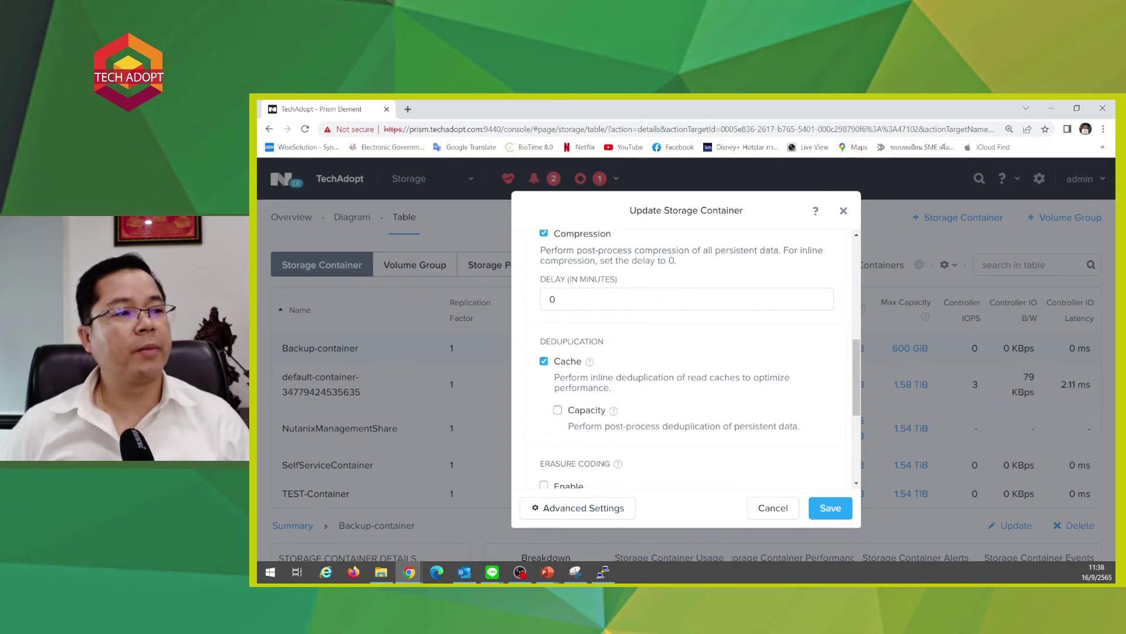
click(830, 508)
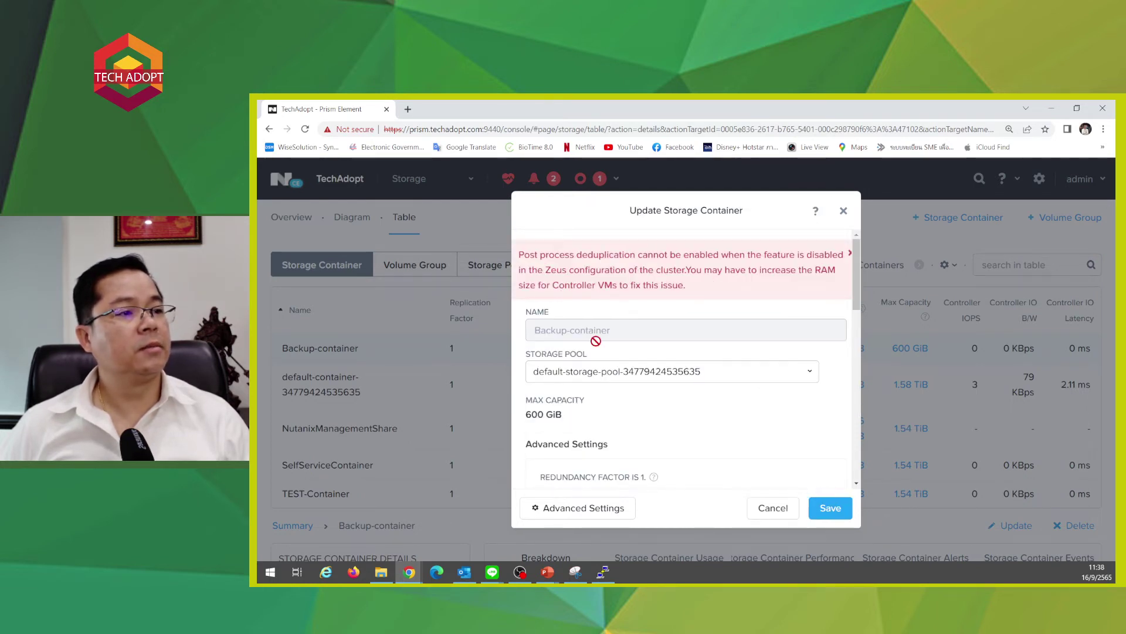
- Read the save error, highlighting the Zeus configuration and Controller VM RAM advice
scroll(591, 360, down, 3)
scroll(591, 360, up, 3)
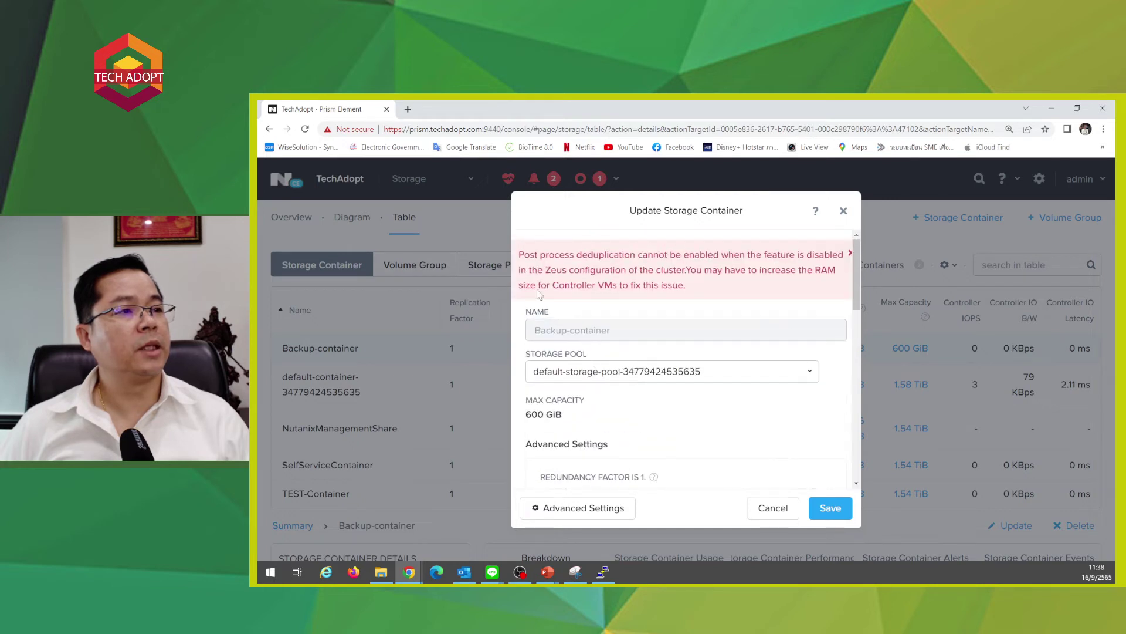
drag(546, 270, 835, 270)
drag(687, 270, 732, 317)
scroll(652, 351, down, 10)
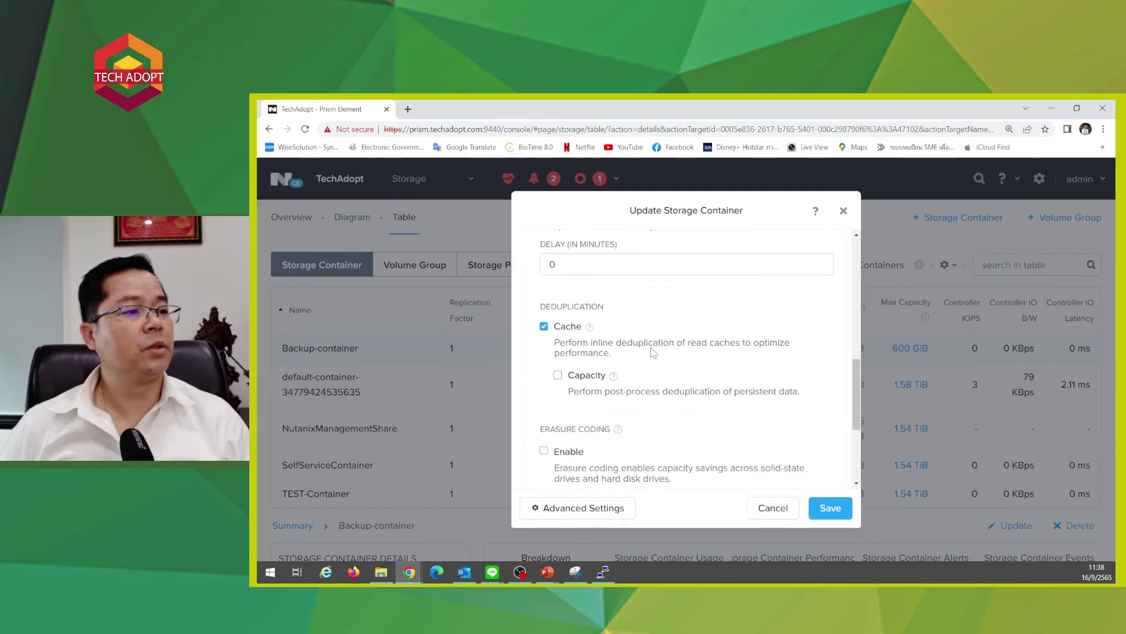
scroll(652, 350, down, 1)
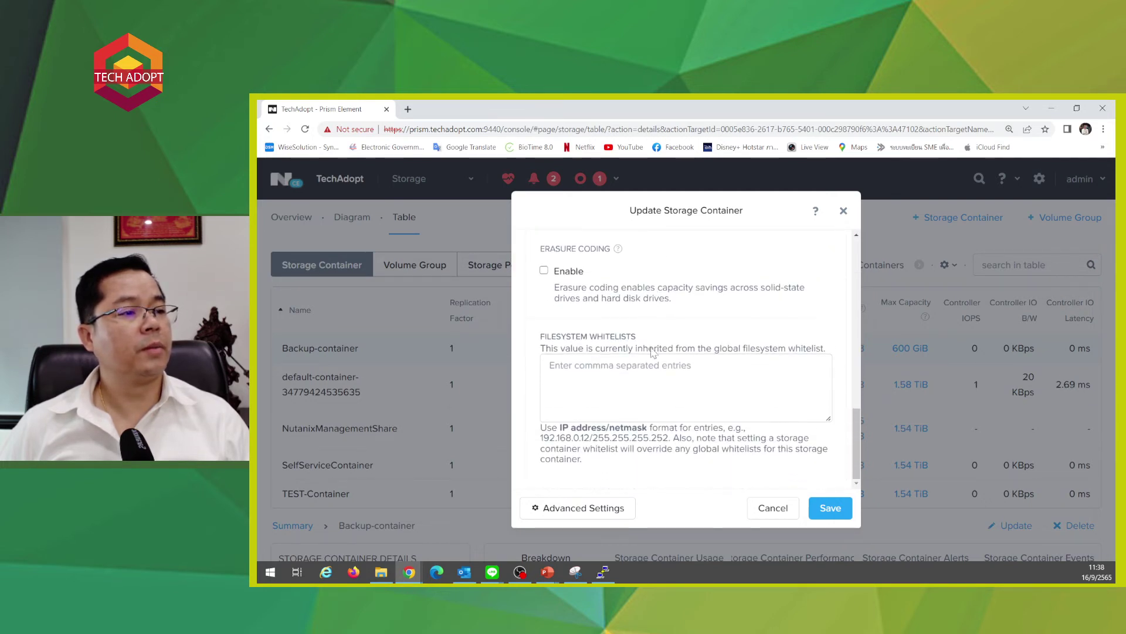
scroll(653, 350, up, 6)
scroll(653, 352, down, 2)
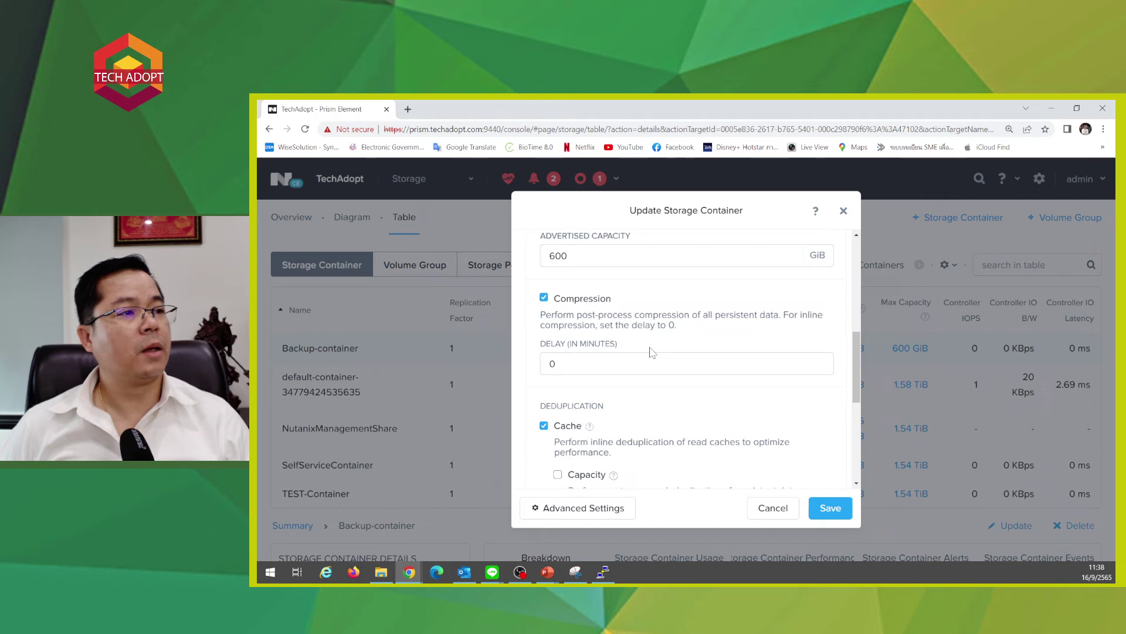
scroll(653, 352, up, 2)
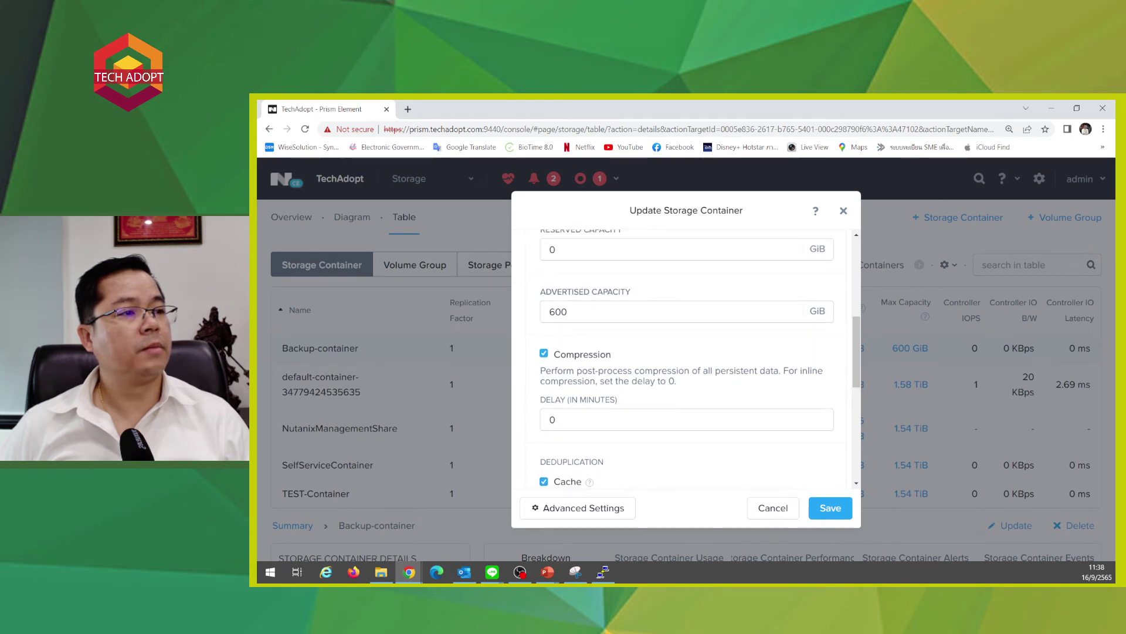
- Set Backup-container's compression delay to 0, turn off cache deduplication, and save the container
double_click(552, 420)
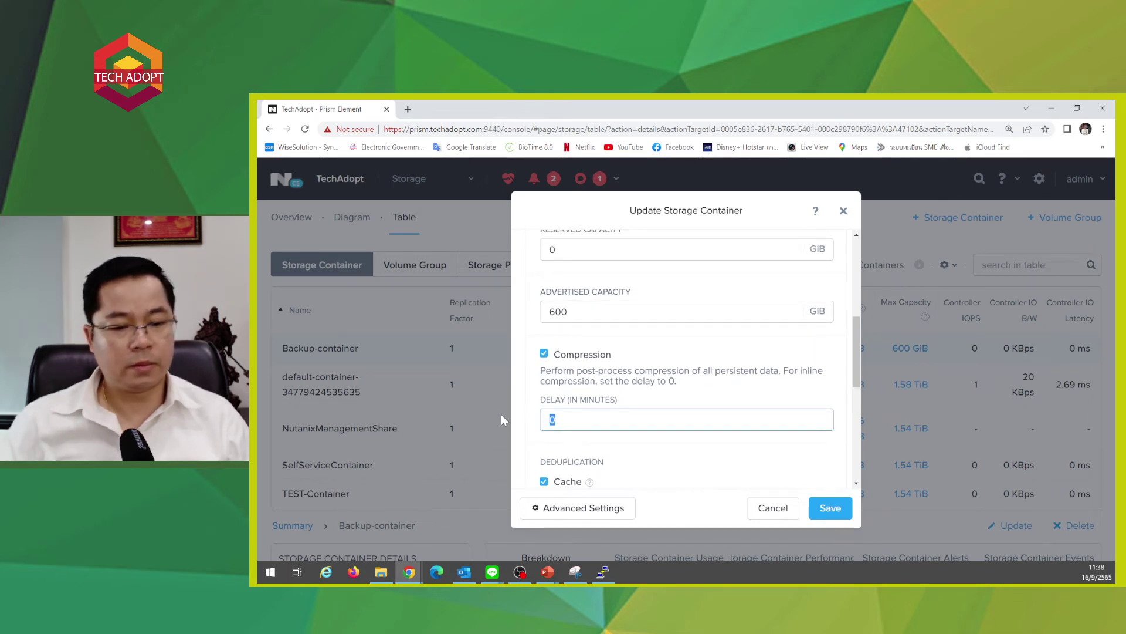
click(824, 507)
scroll(589, 396, down, 3)
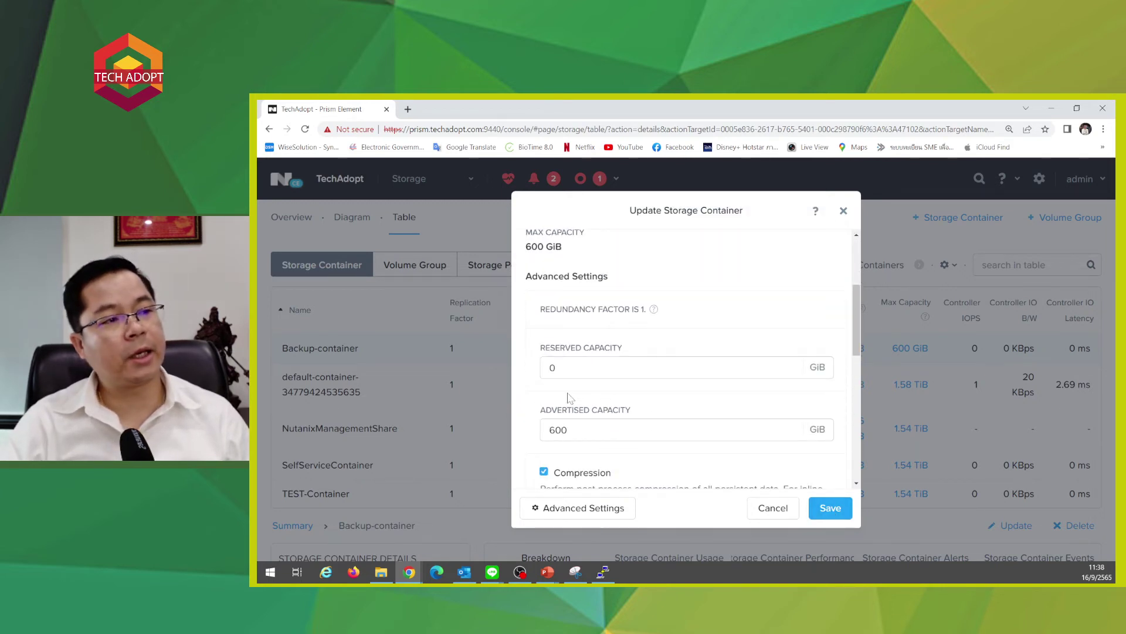
scroll(585, 388, down, 4)
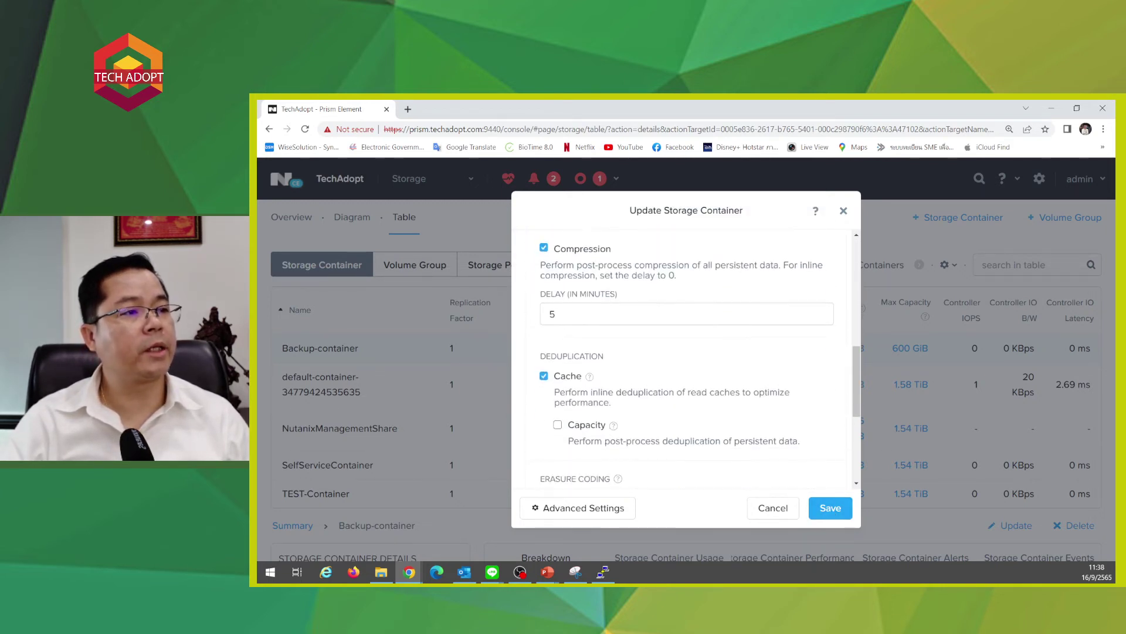
double_click(552, 314)
text(0)
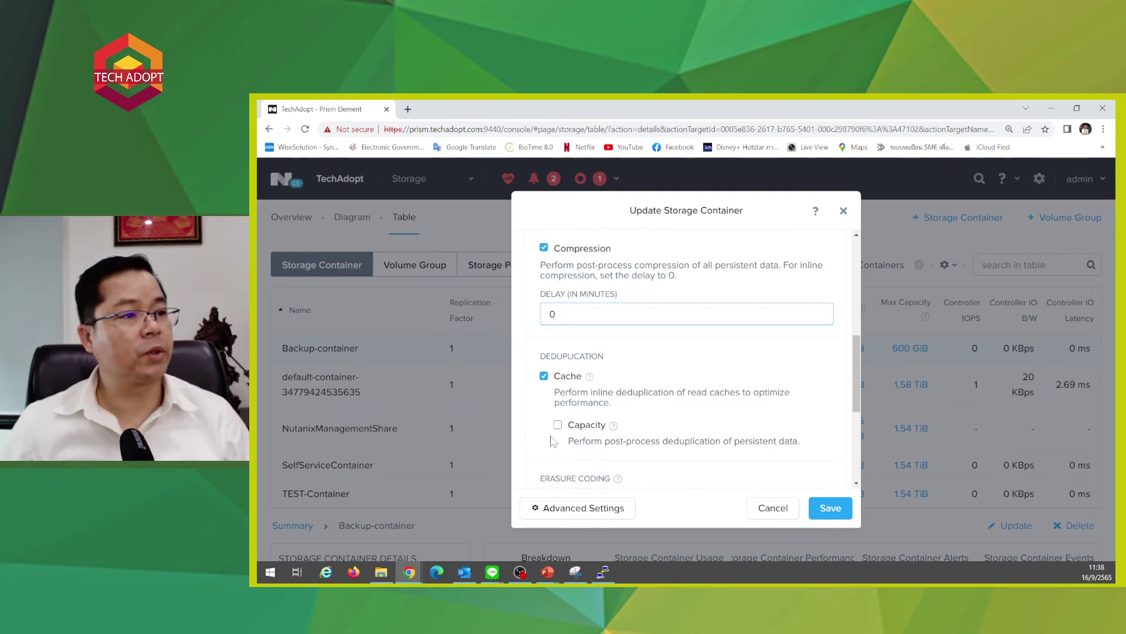
mouse_move(593, 376)
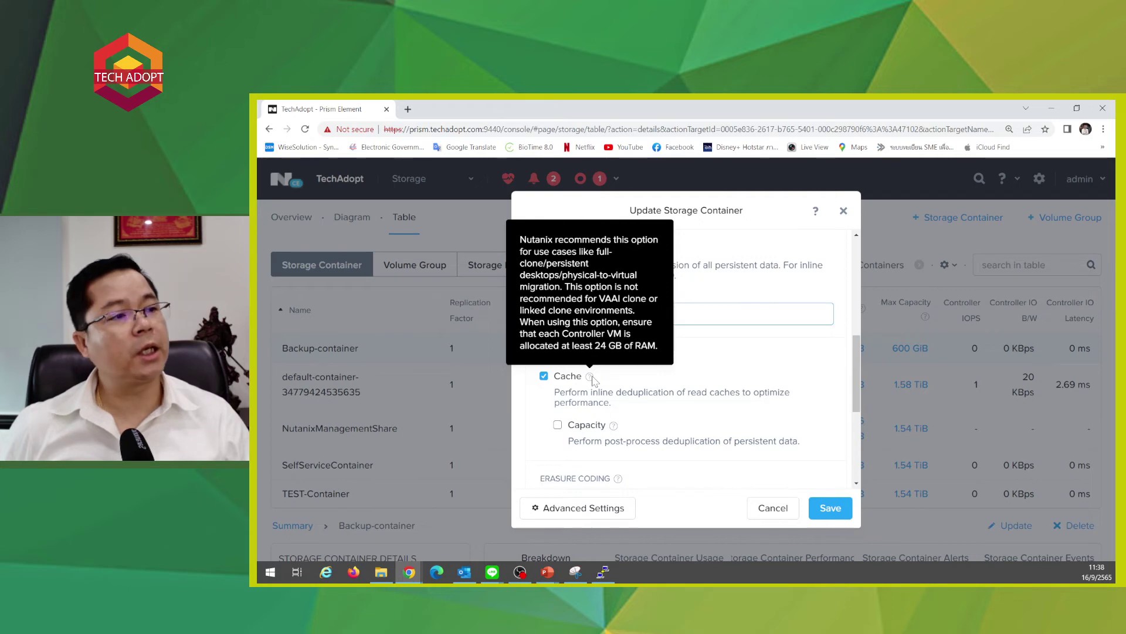
mouse_move(614, 427)
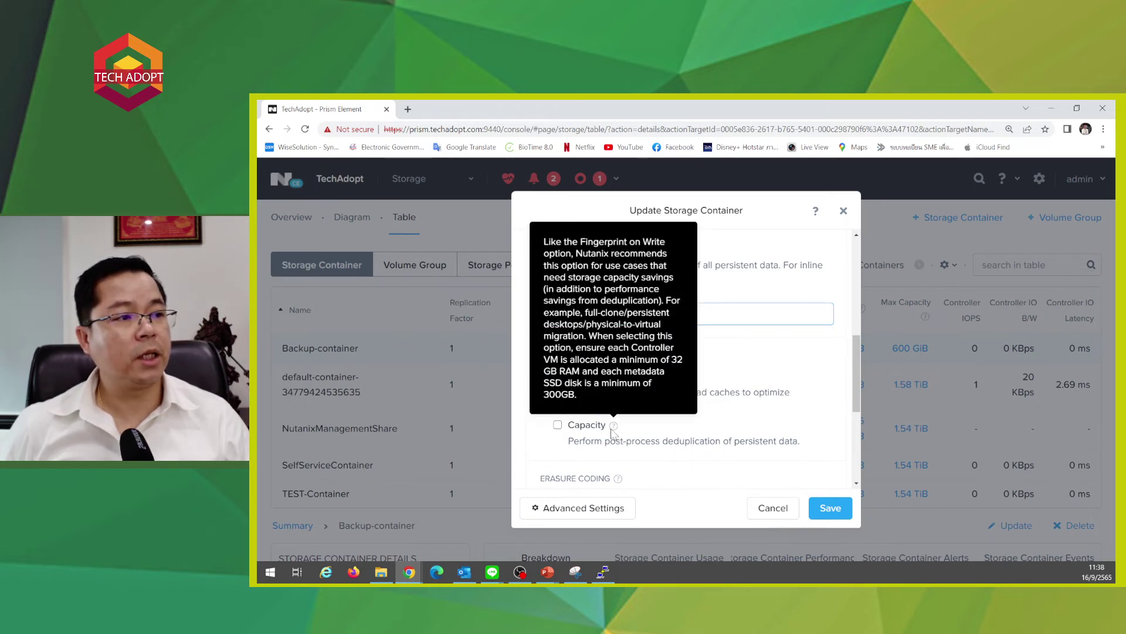
click(543, 375)
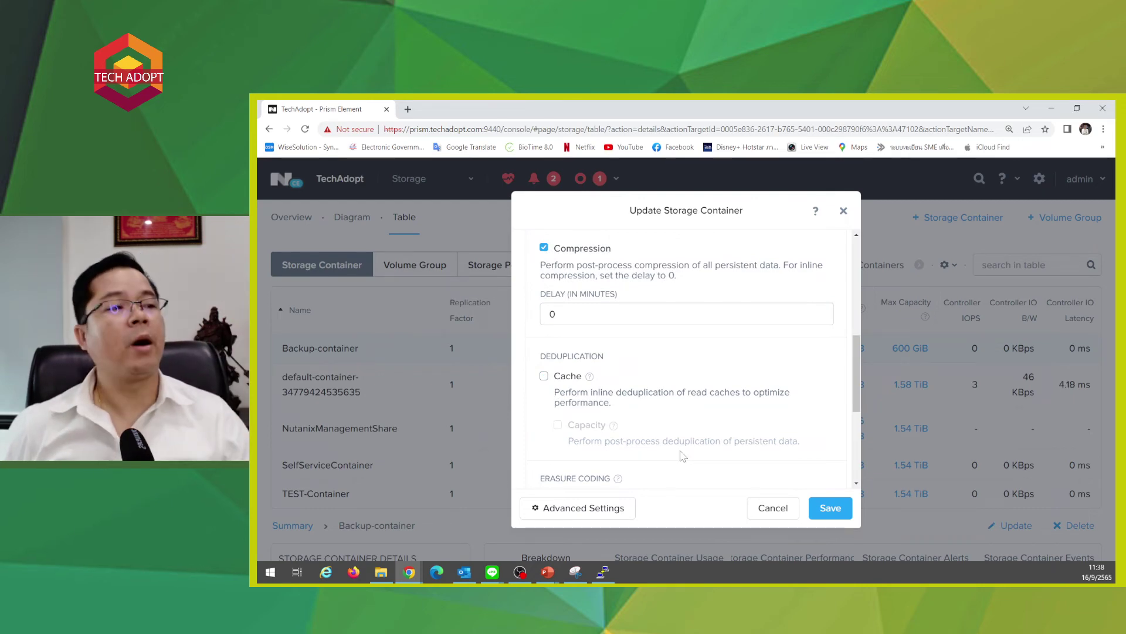
key(Return)
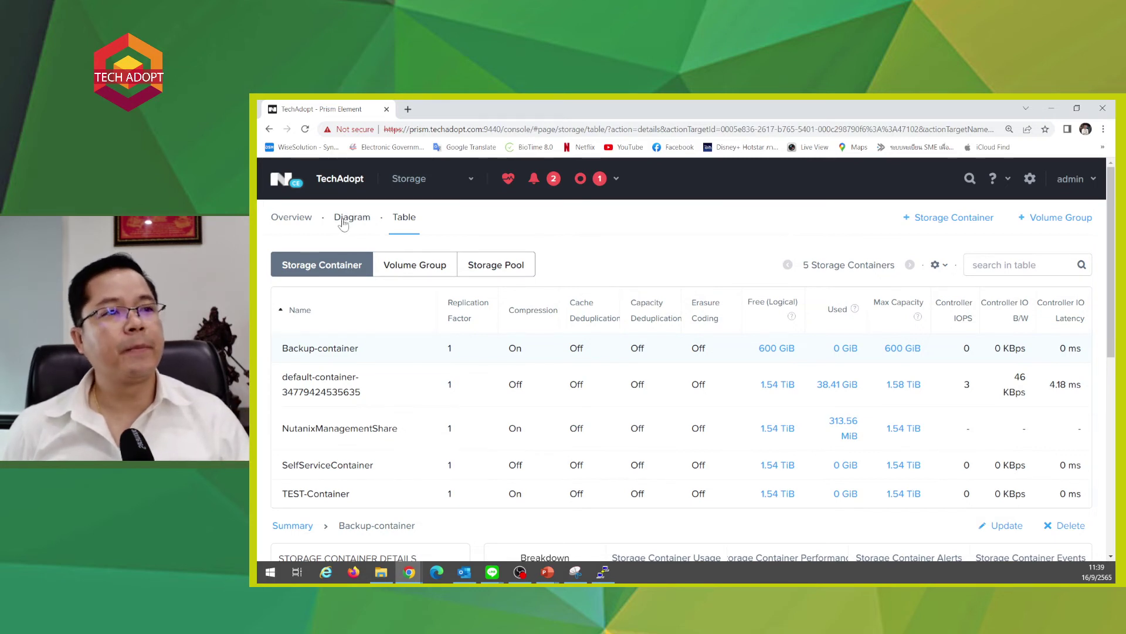
- Go to the Data Protection table view showing Async DR protection domains
click(407, 178)
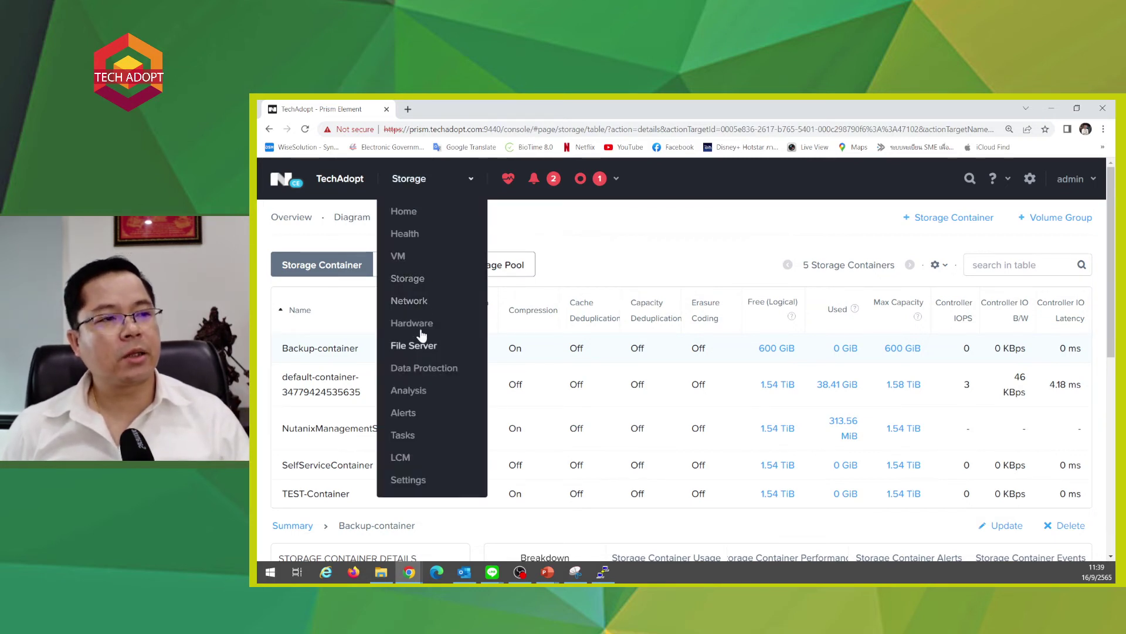
click(417, 369)
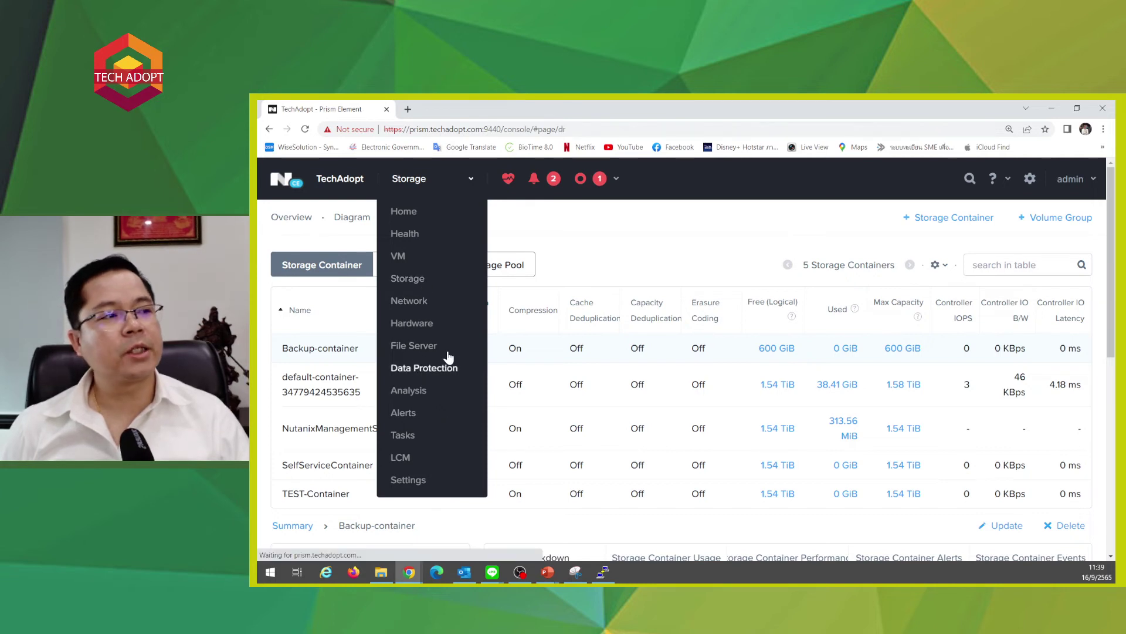
click(346, 217)
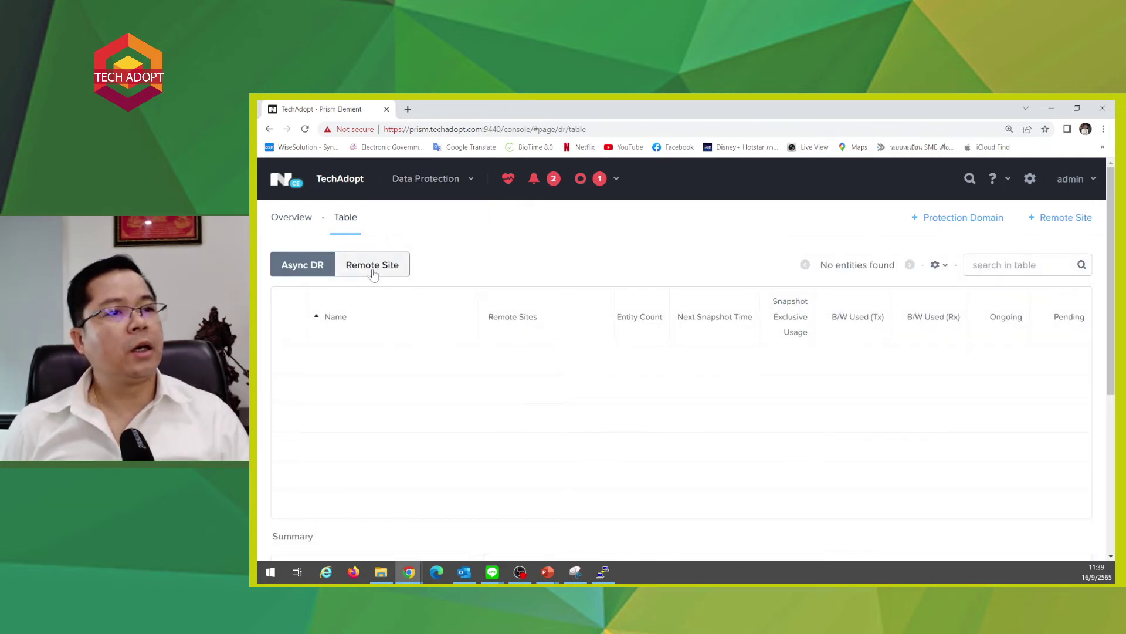
click(372, 267)
click(303, 265)
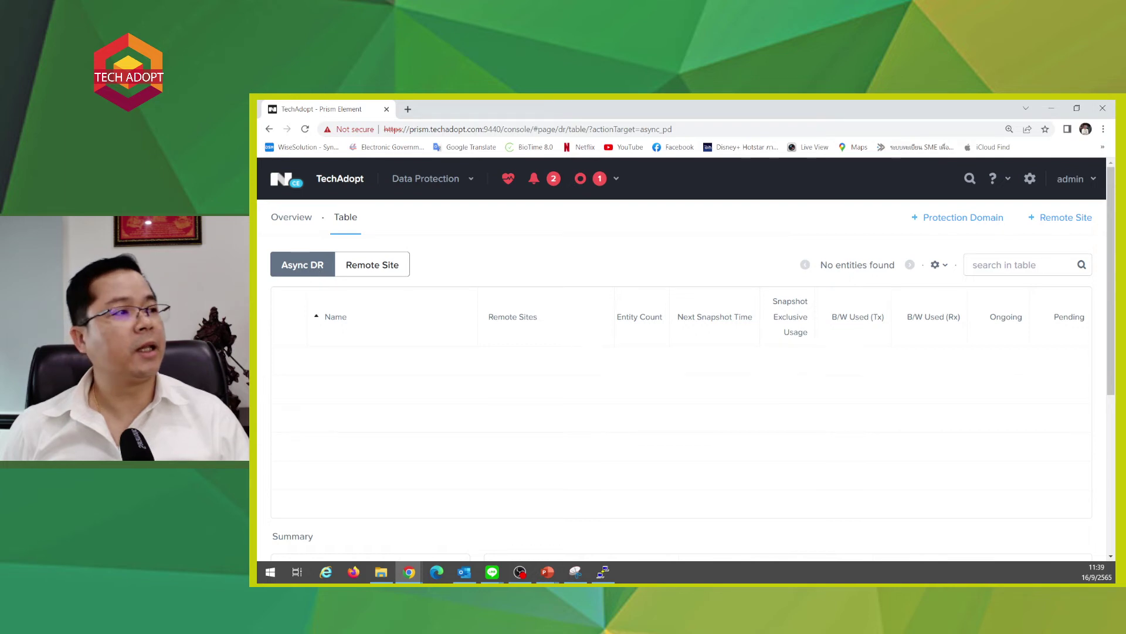
- Create a new Async DR protection domain named Backup-SQLServer
click(942, 219)
click(935, 251)
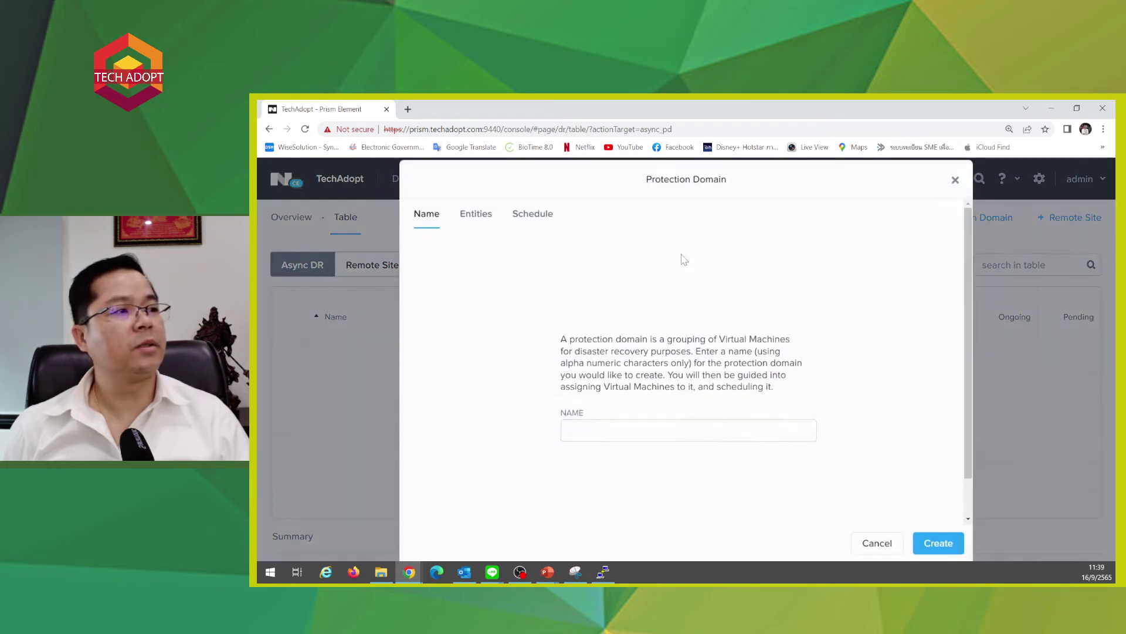
text(Backyp)
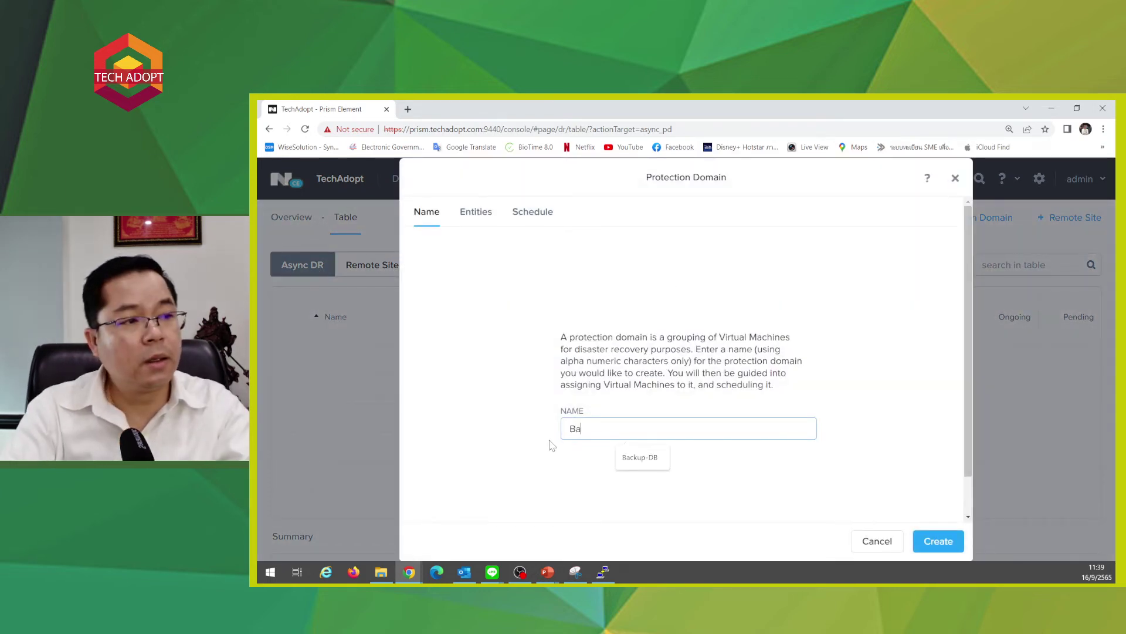
key(BackSpace)
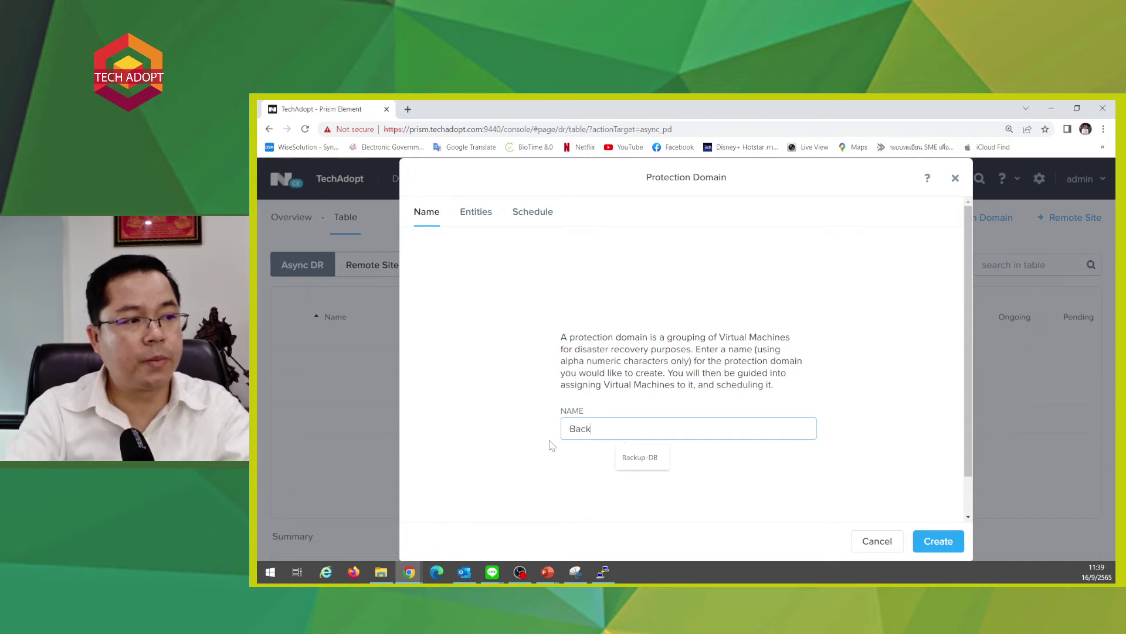
text(up-DQL)
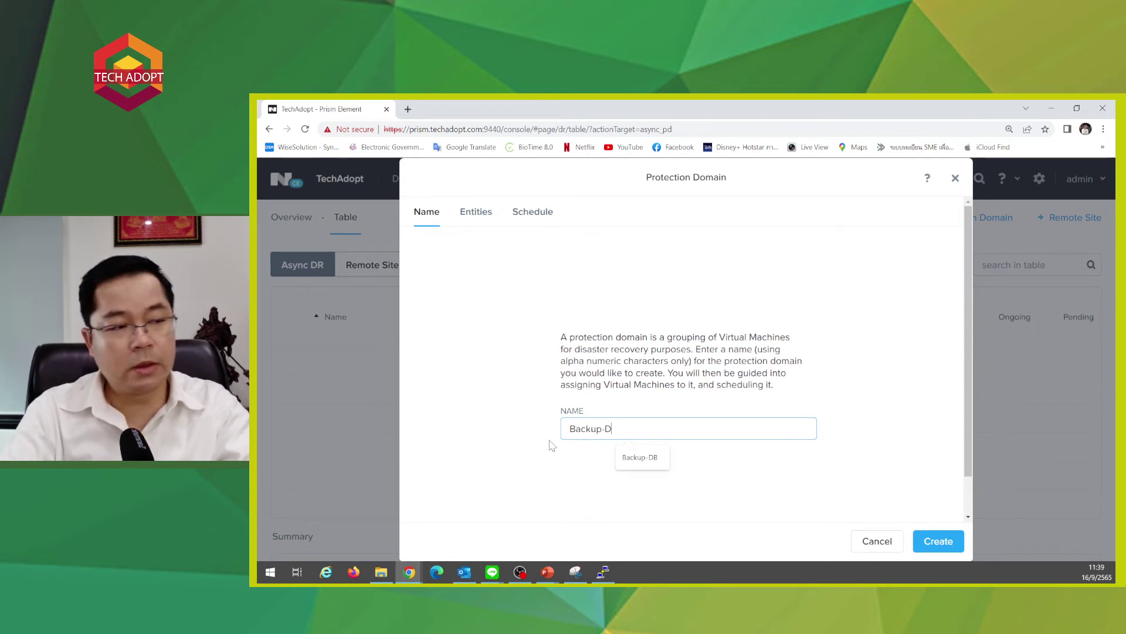
key(BackSpace)
text(SQLServer)
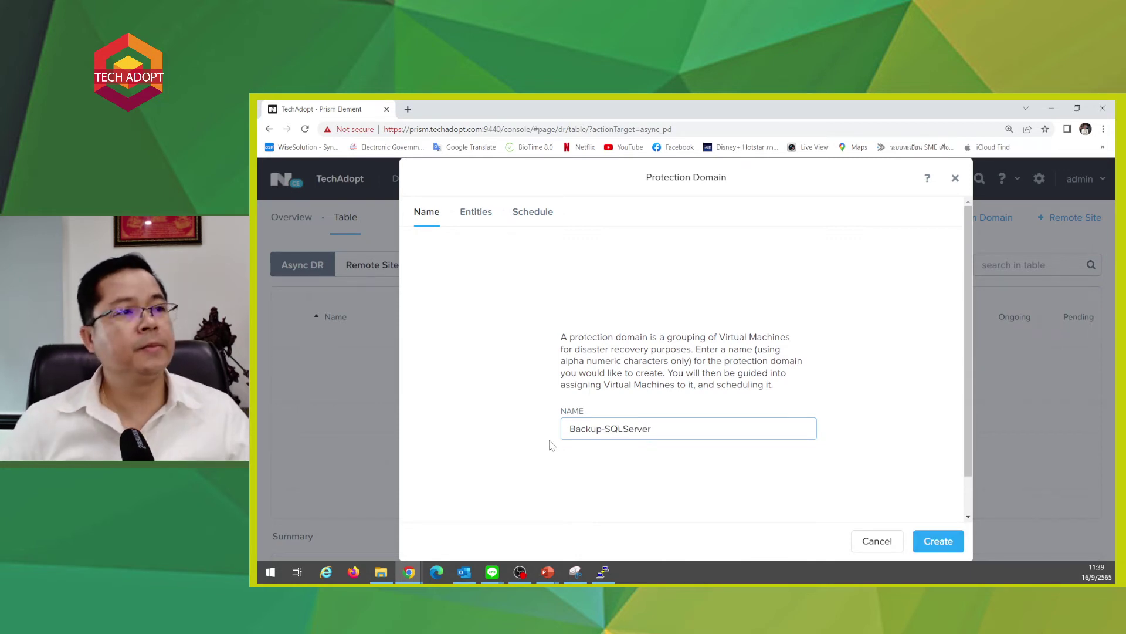
click(937, 548)
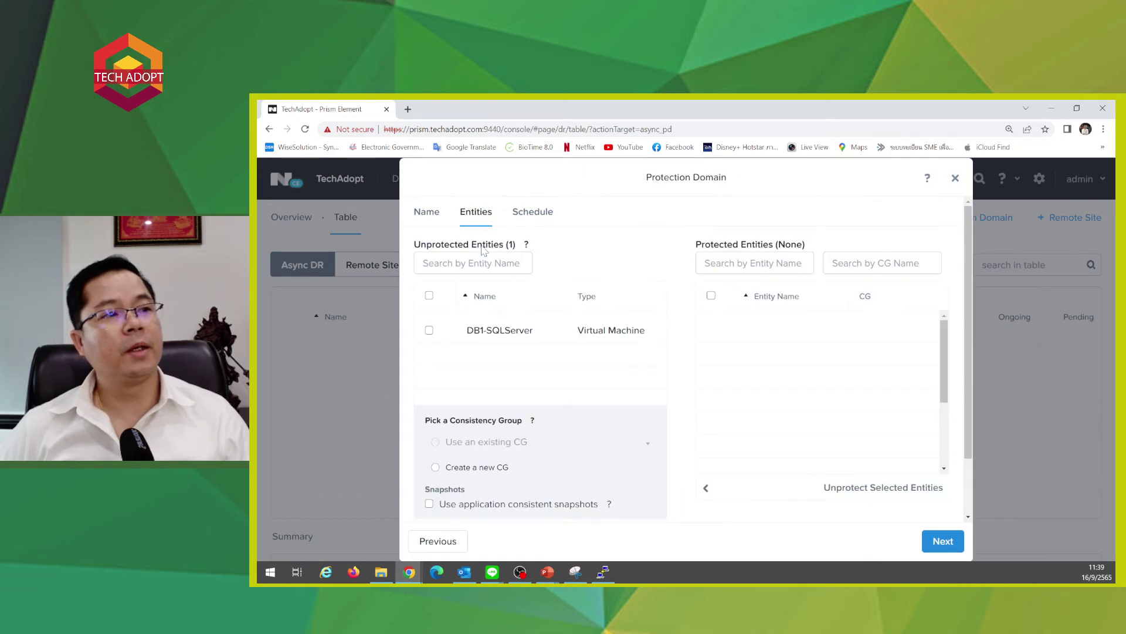
- Protect the DB1-SQLServer VM and continue to the Schedule step
click(428, 330)
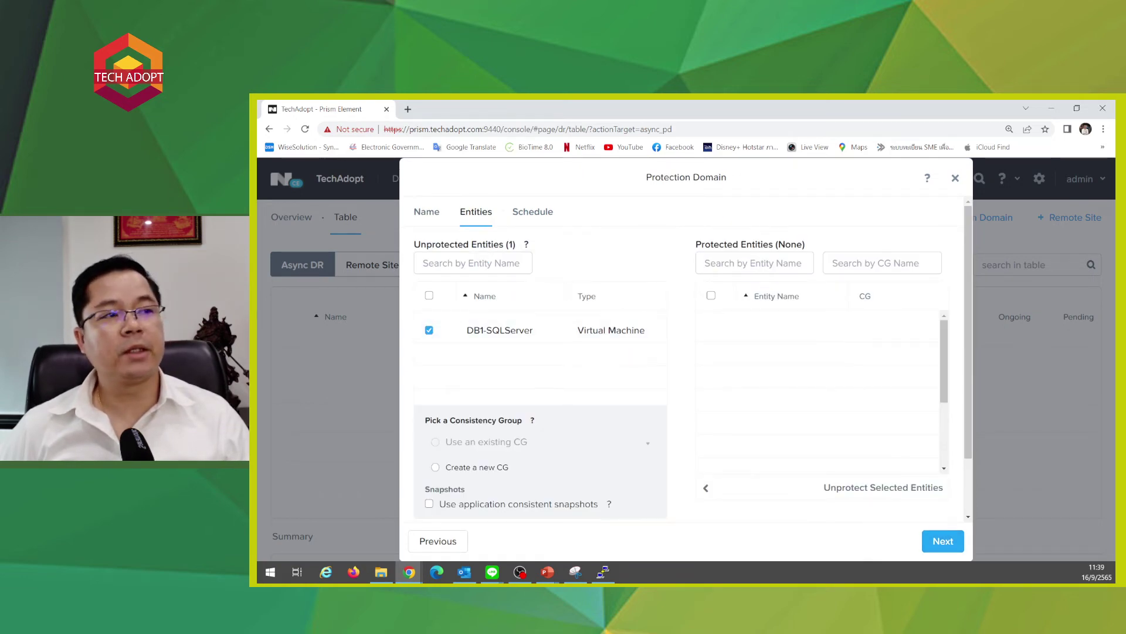
scroll(639, 346, down, 1)
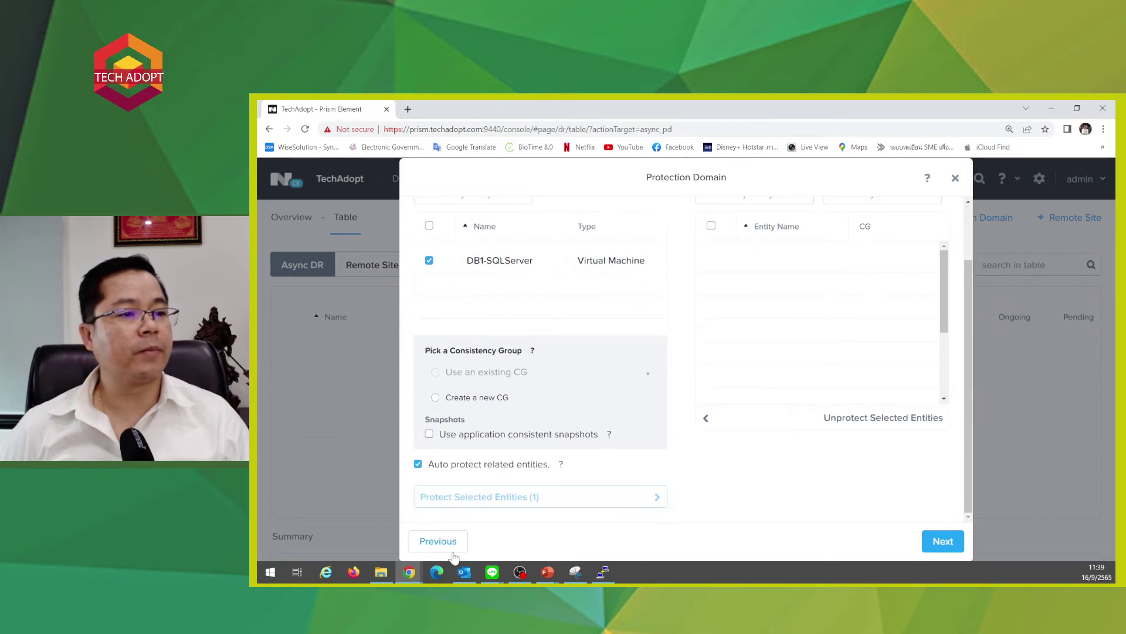
scroll(727, 397, up, 1)
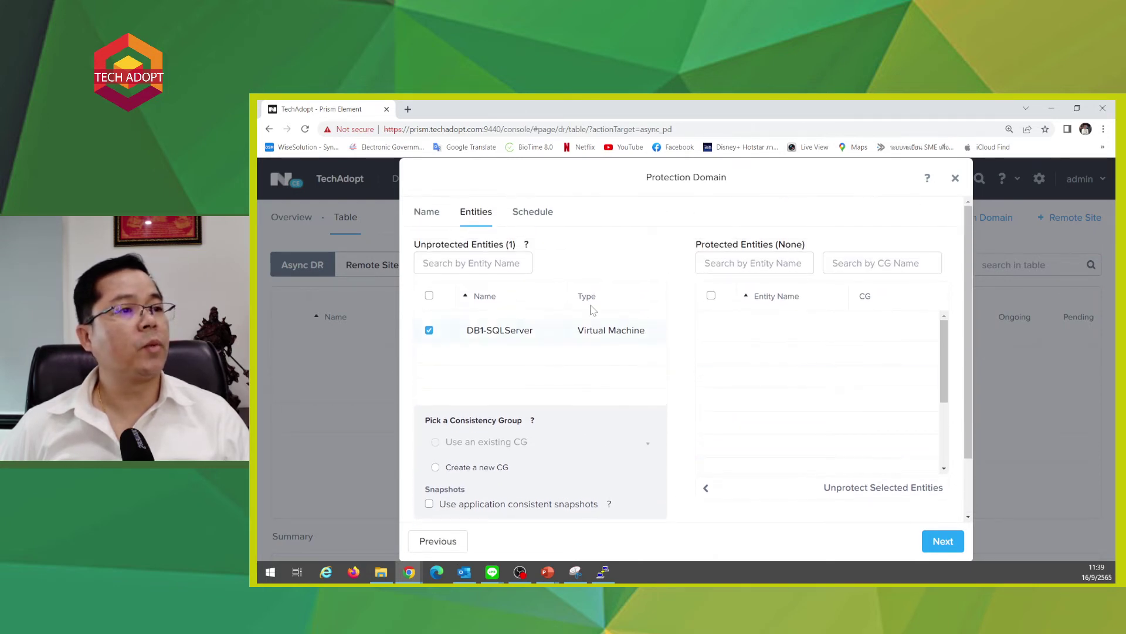
scroll(674, 276, down, 1)
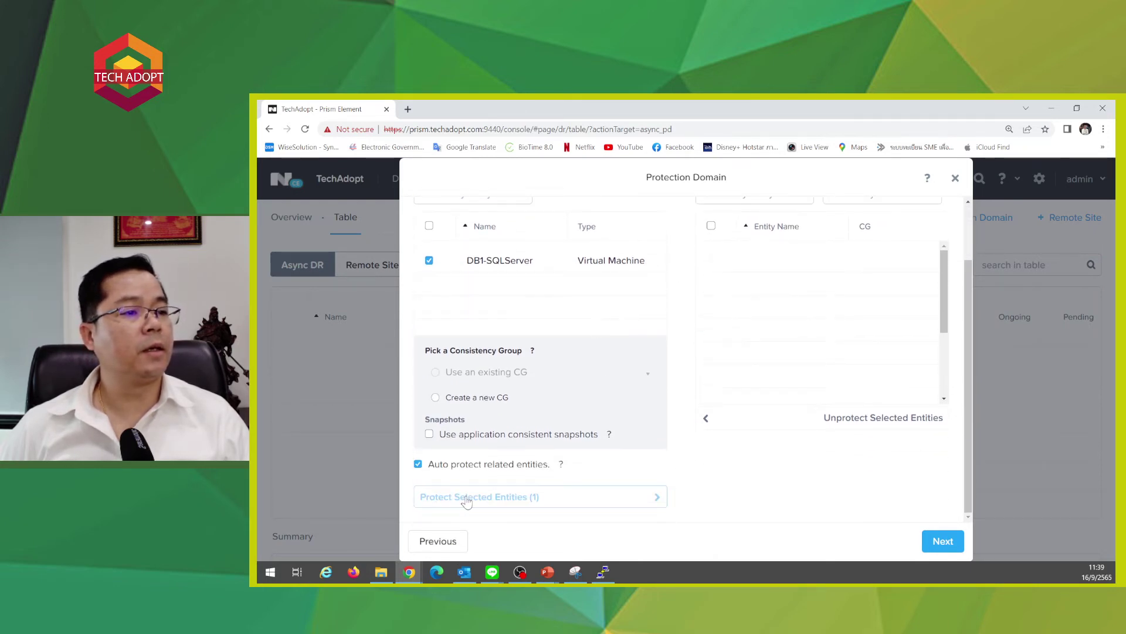
click(649, 500)
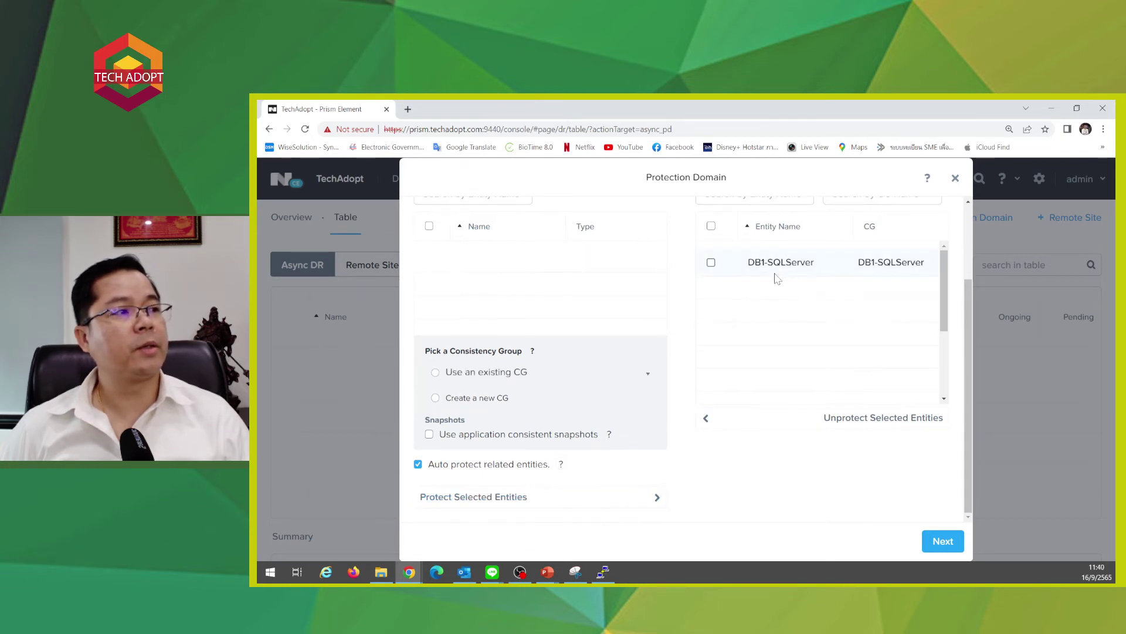
scroll(486, 387, down, 2)
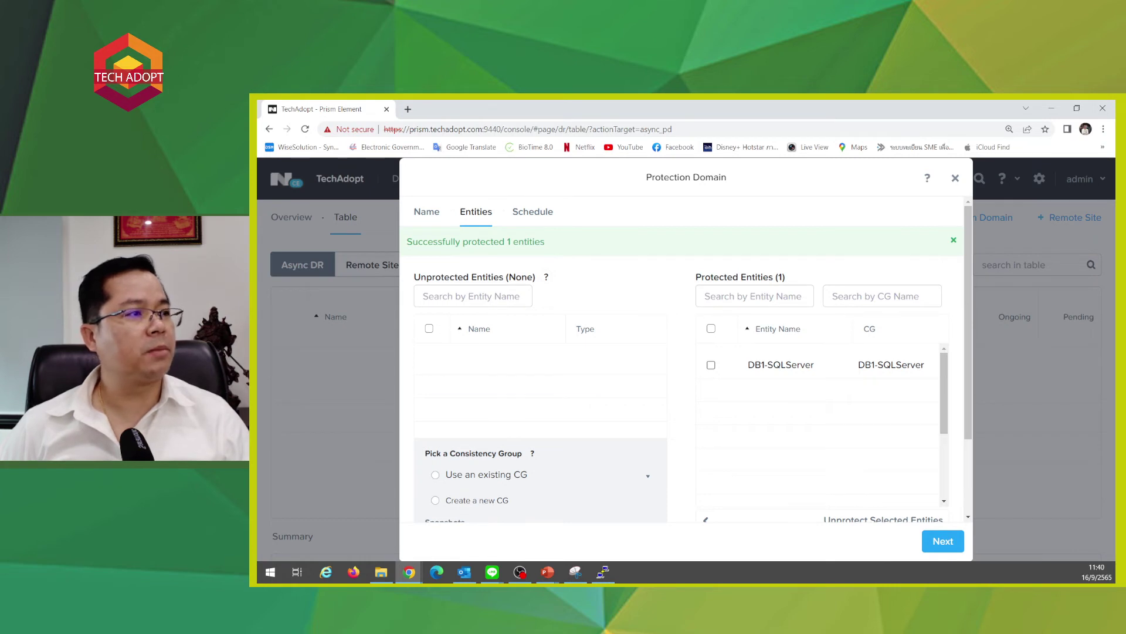
scroll(812, 430, down, 3)
scroll(841, 437, down, 2)
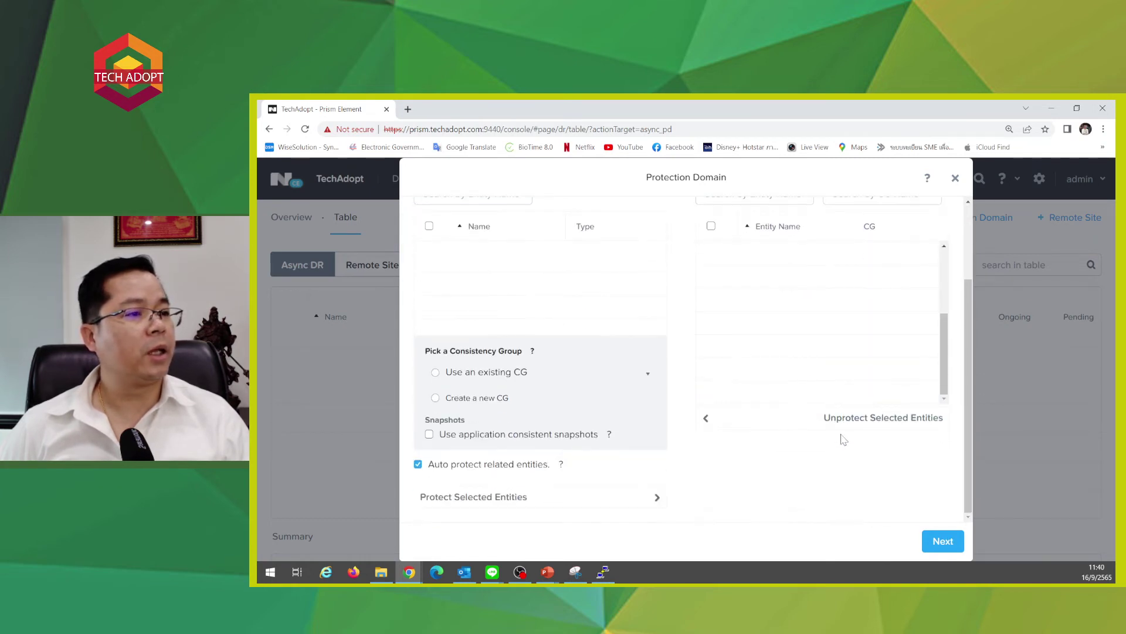
click(951, 542)
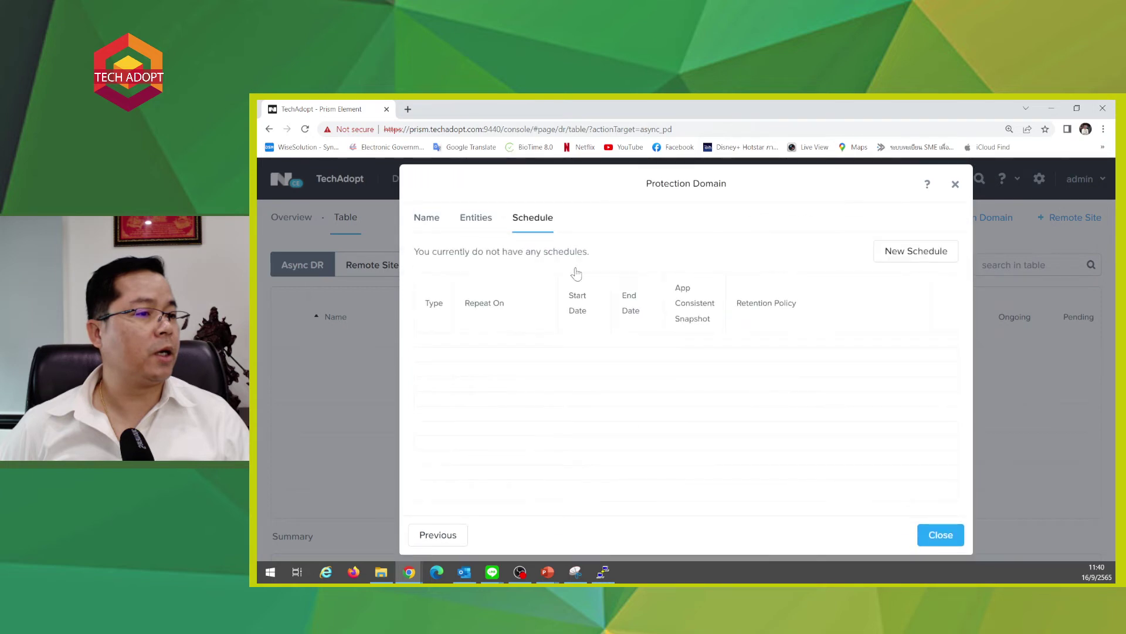
- Start a new local snapshot schedule and try the hourly repeat option
click(905, 253)
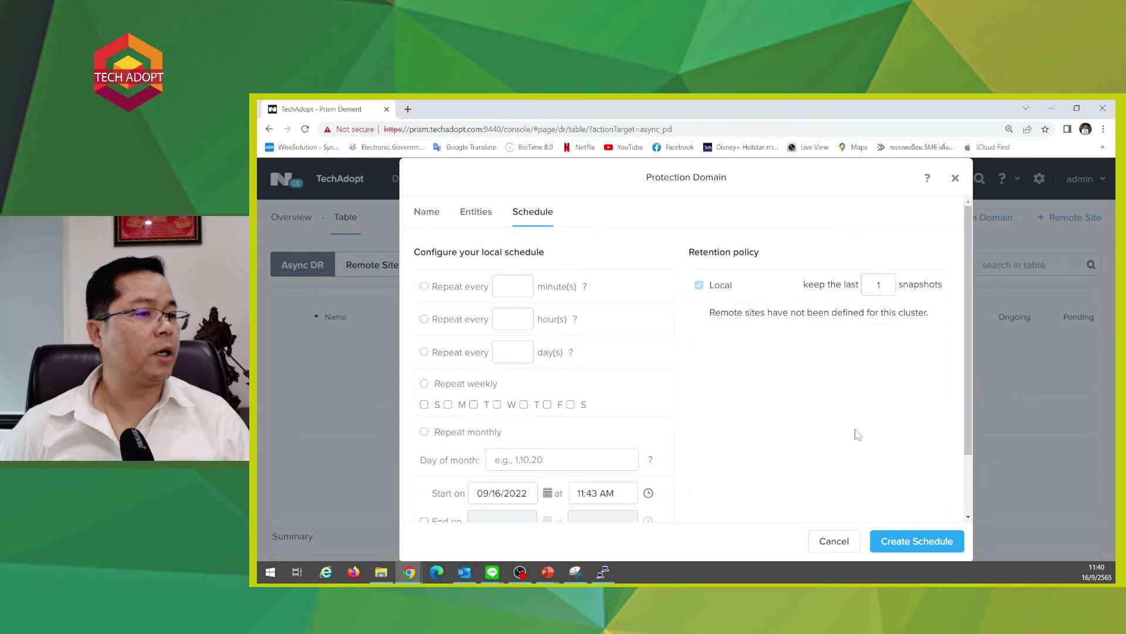
click(424, 287)
drag(448, 252, 544, 252)
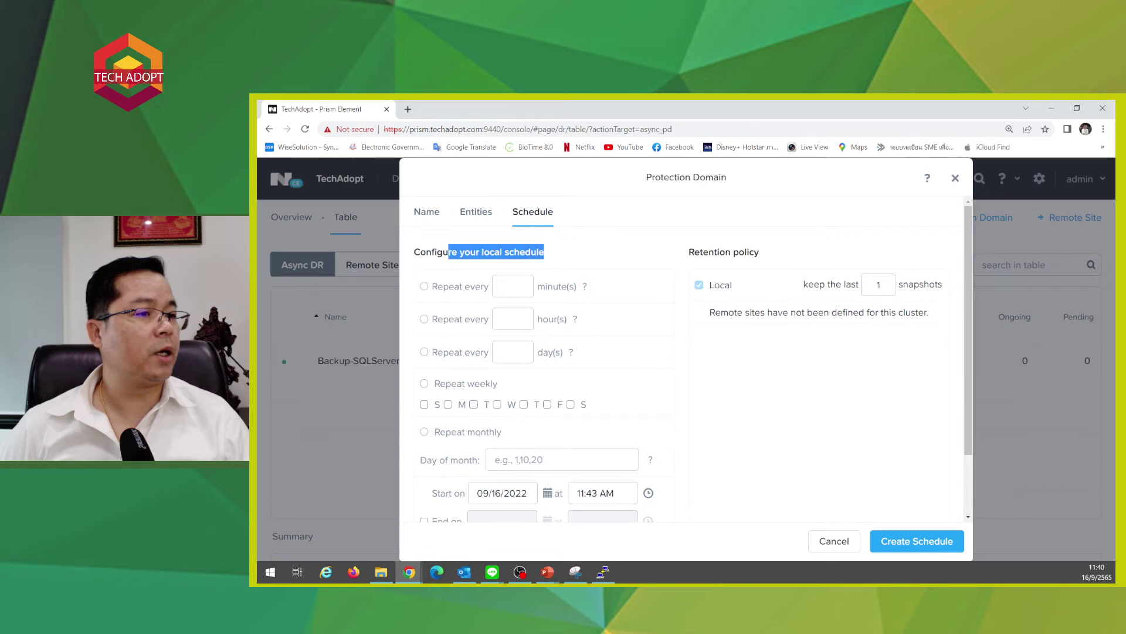
click(510, 319)
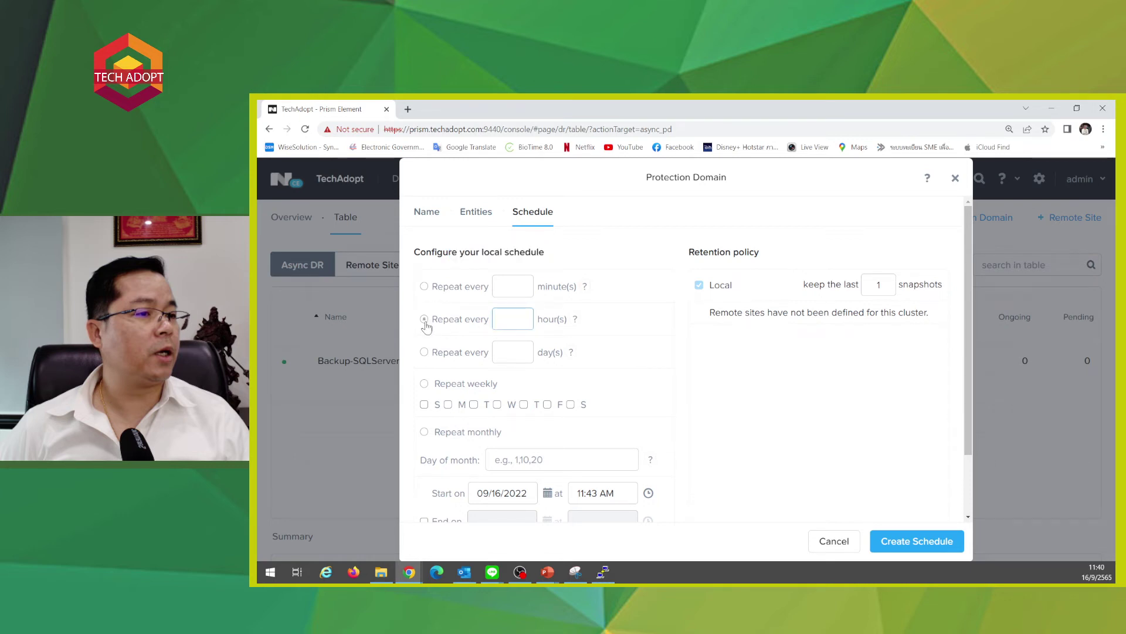
click(503, 318)
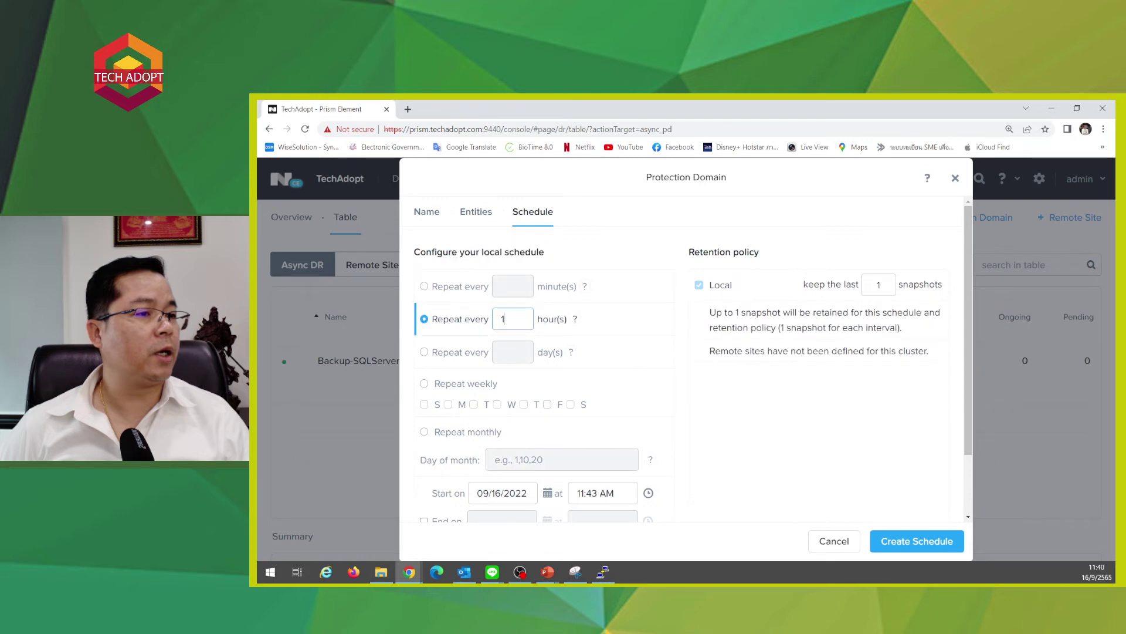
click(745, 435)
- Compare the minute, hour and day repeat options, settling on a weekly repeat
click(424, 384)
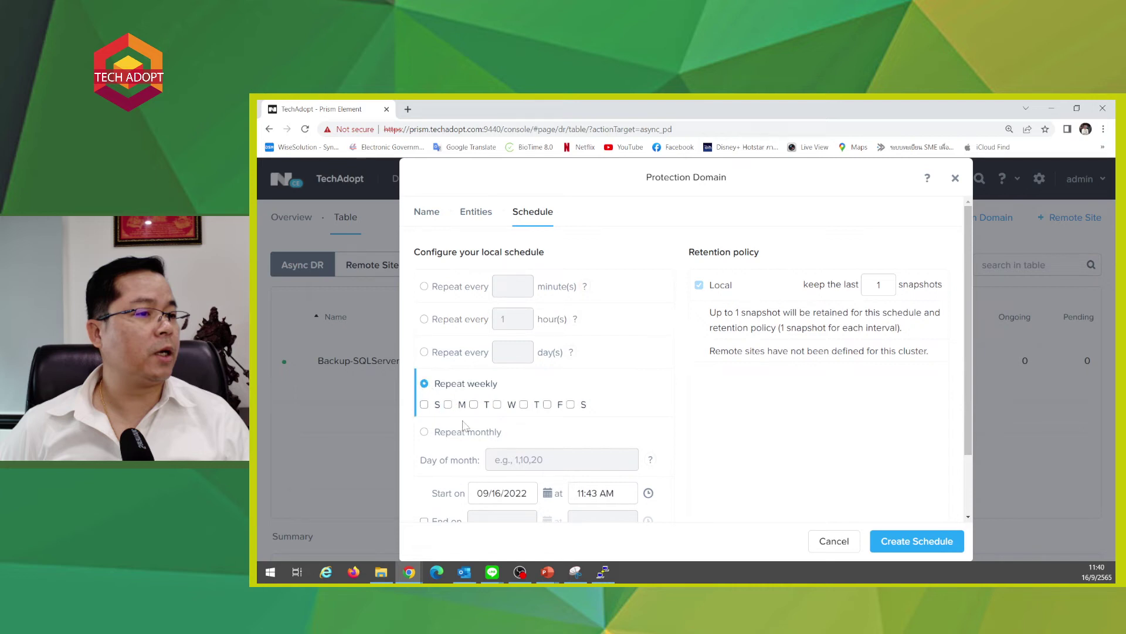
scroll(552, 416, down, 1)
scroll(472, 294, up, 1)
click(425, 319)
click(425, 287)
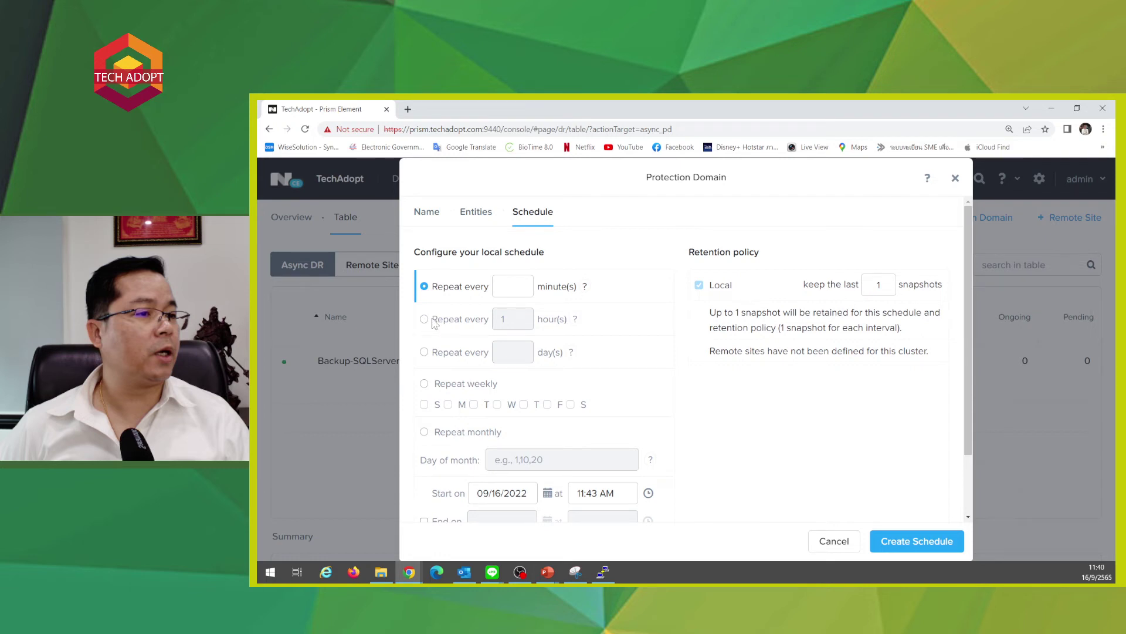
click(425, 320)
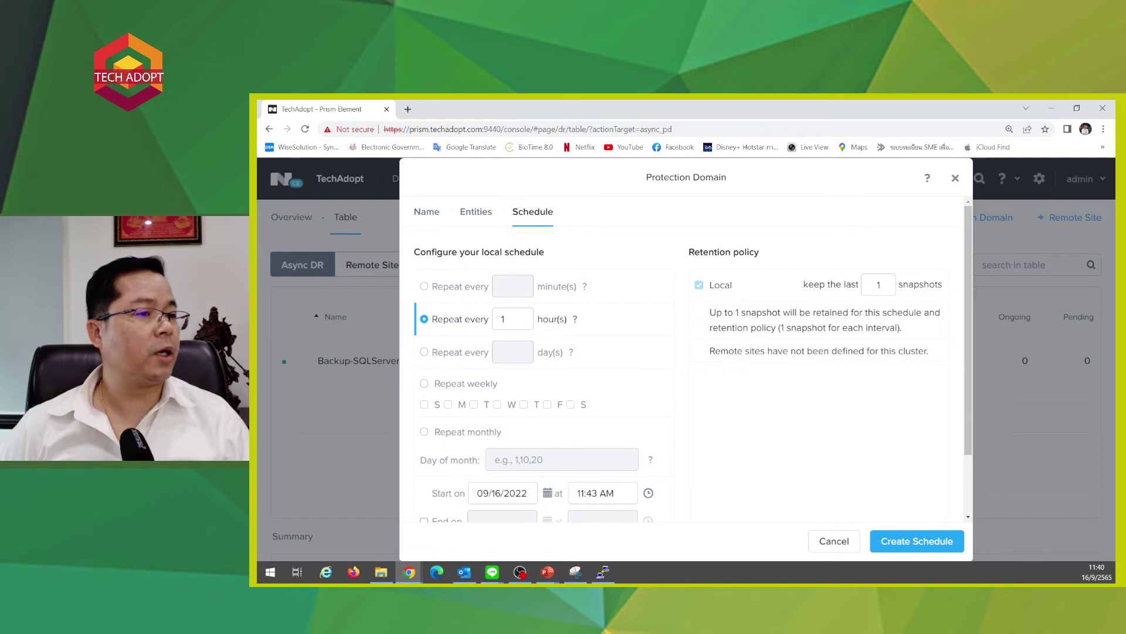
click(424, 352)
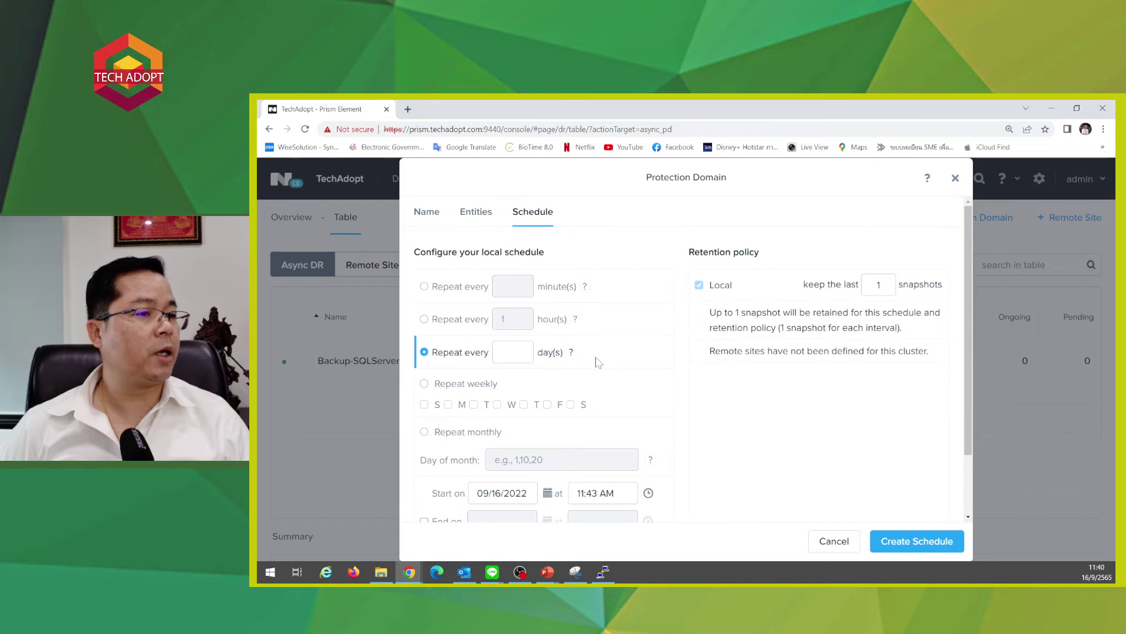
click(425, 383)
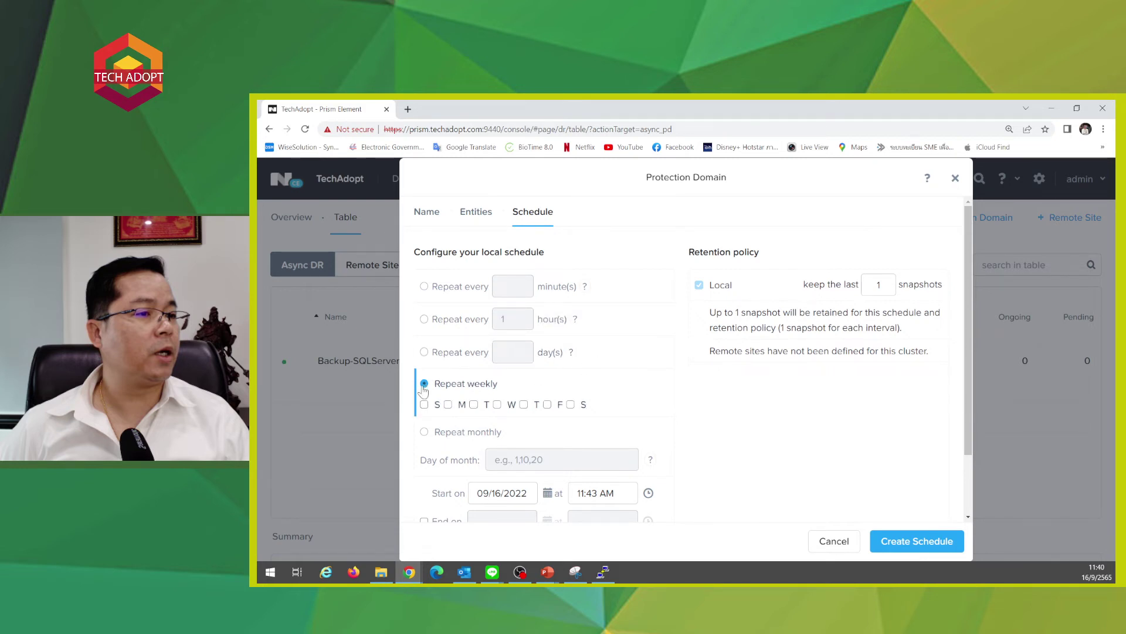
scroll(528, 404, down, 1)
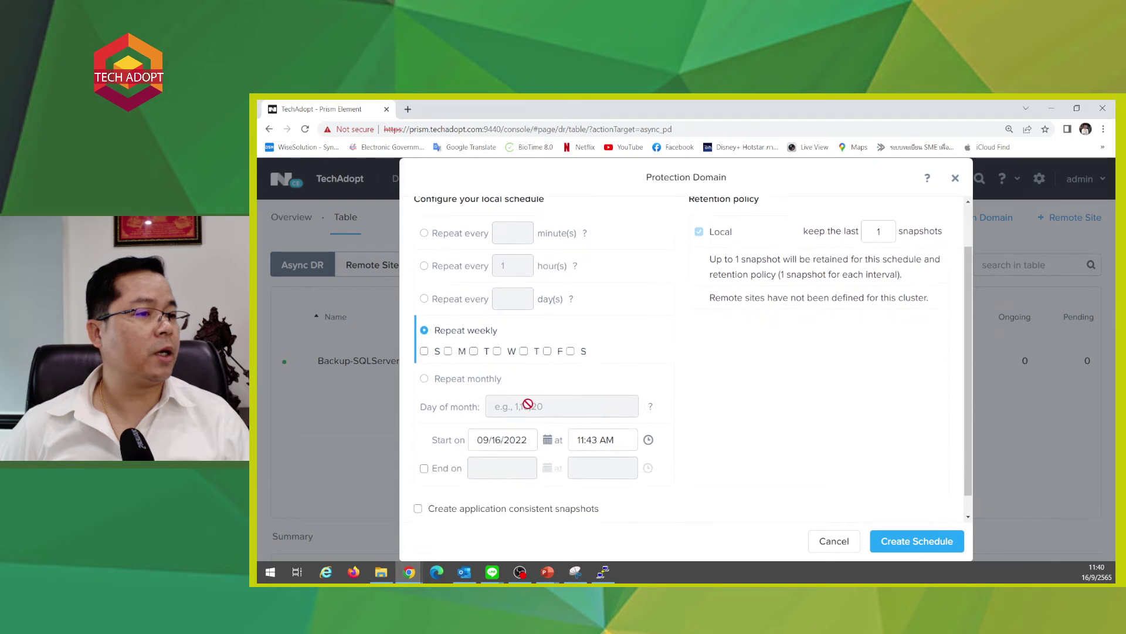
- Select Monday through Friday as the weekly snapshot days, leaving Saturday unchecked
click(447, 349)
click(473, 349)
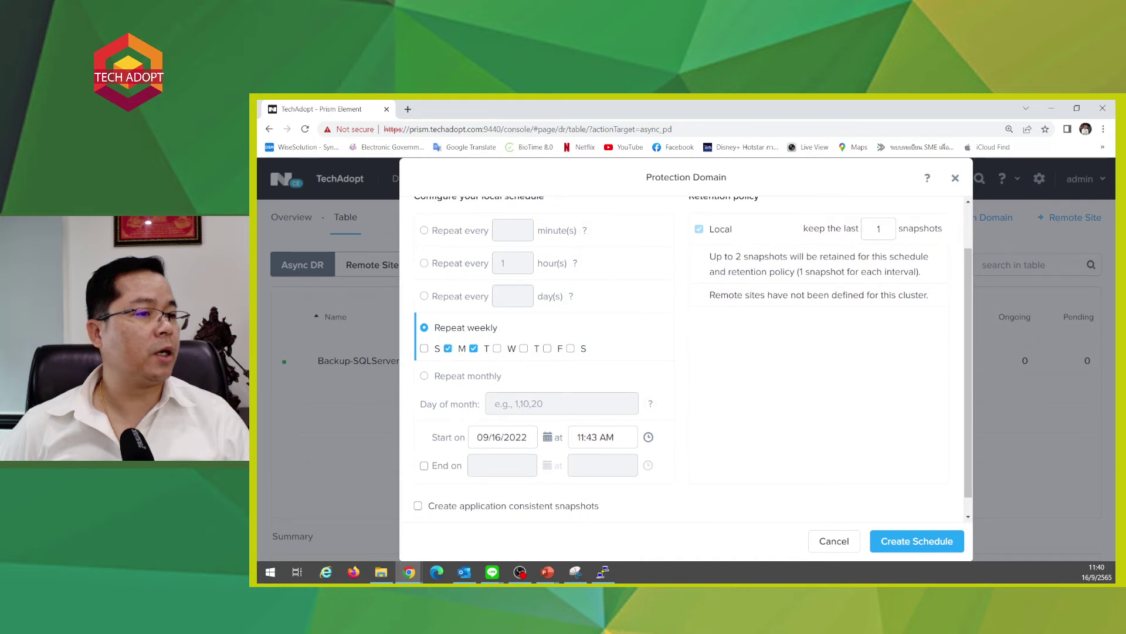
click(497, 348)
click(523, 349)
click(547, 349)
click(570, 349)
click(571, 348)
- Keep the 09/16/2022 start date and begin editing the start hour in the time picker
click(502, 437)
click(428, 441)
click(581, 437)
click(649, 437)
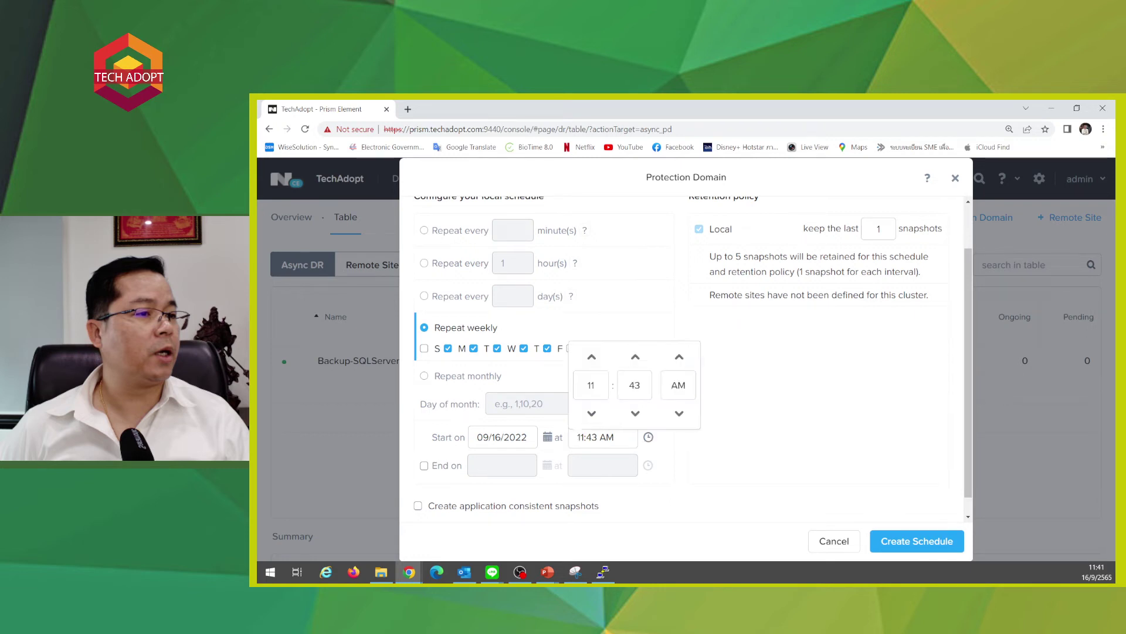
click(591, 385)
text(19)
click(678, 385)
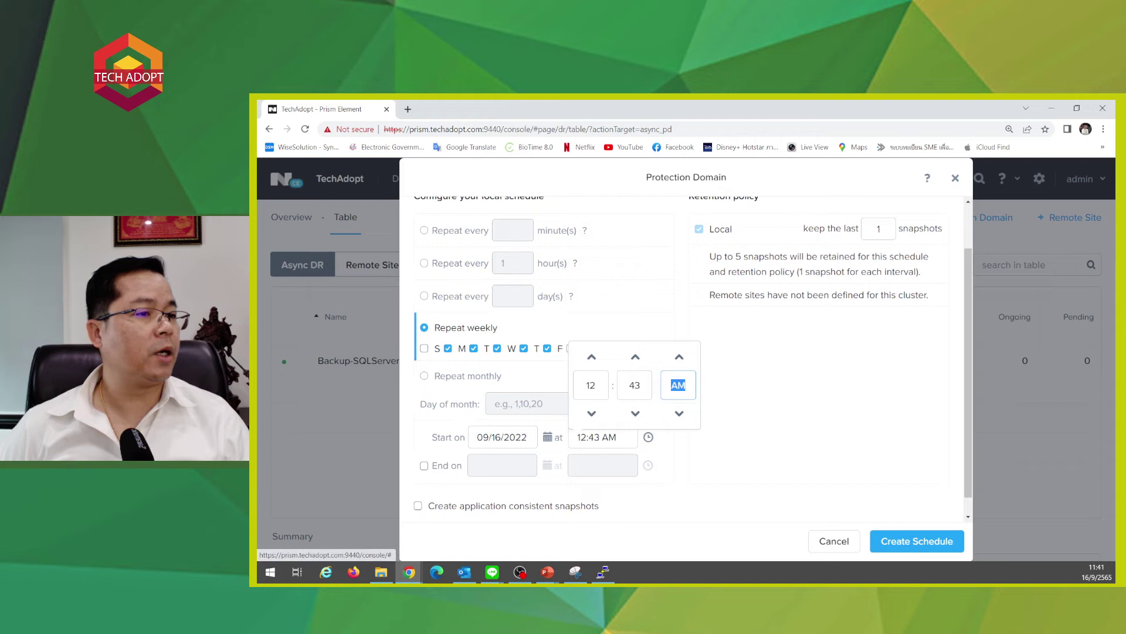
click(582, 437)
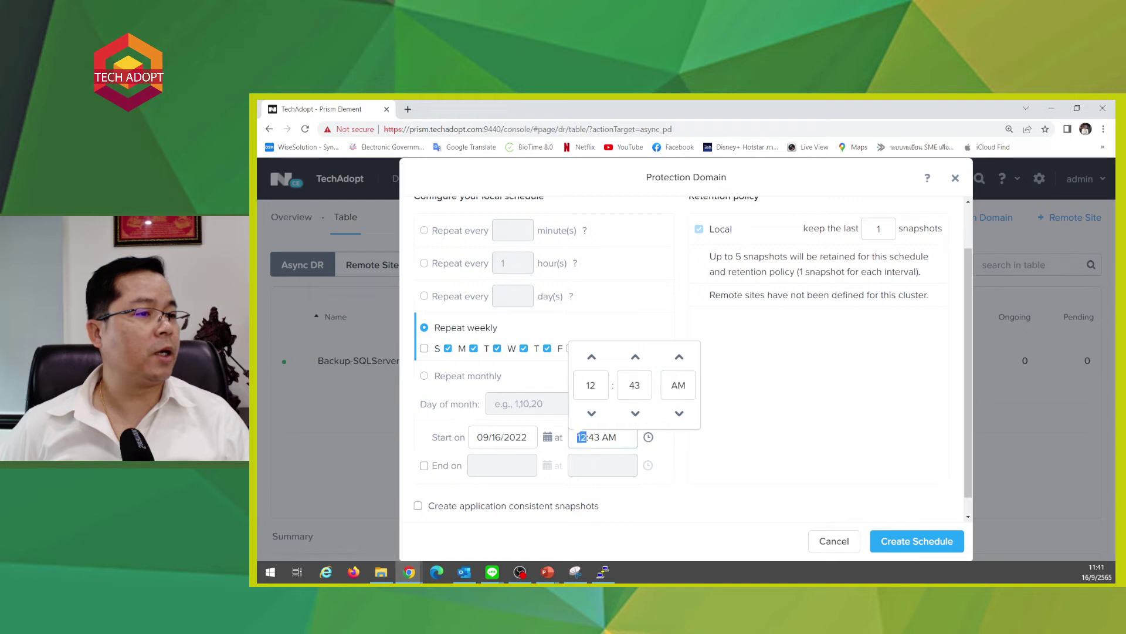
- Set the schedule's start time to 8:00 PM with 00 minutes
click(592, 356)
click(592, 357)
click(592, 357)
click(592, 357)
click(593, 358)
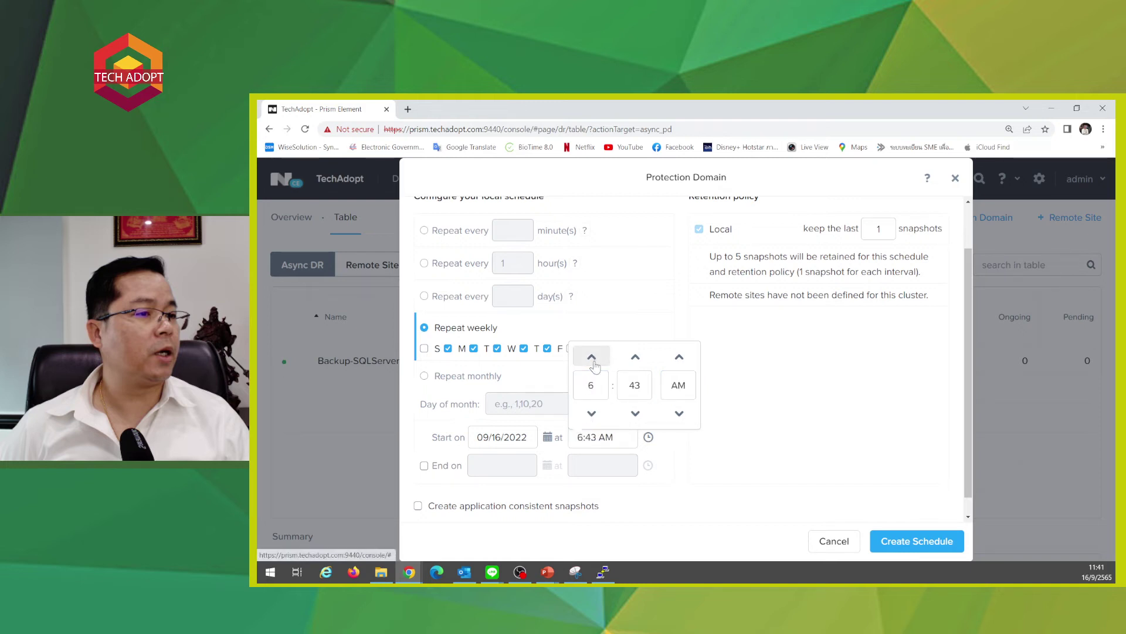
double_click(592, 356)
click(591, 357)
double_click(592, 356)
double_click(592, 357)
double_click(592, 357)
click(592, 357)
double_click(591, 357)
click(592, 356)
click(592, 356)
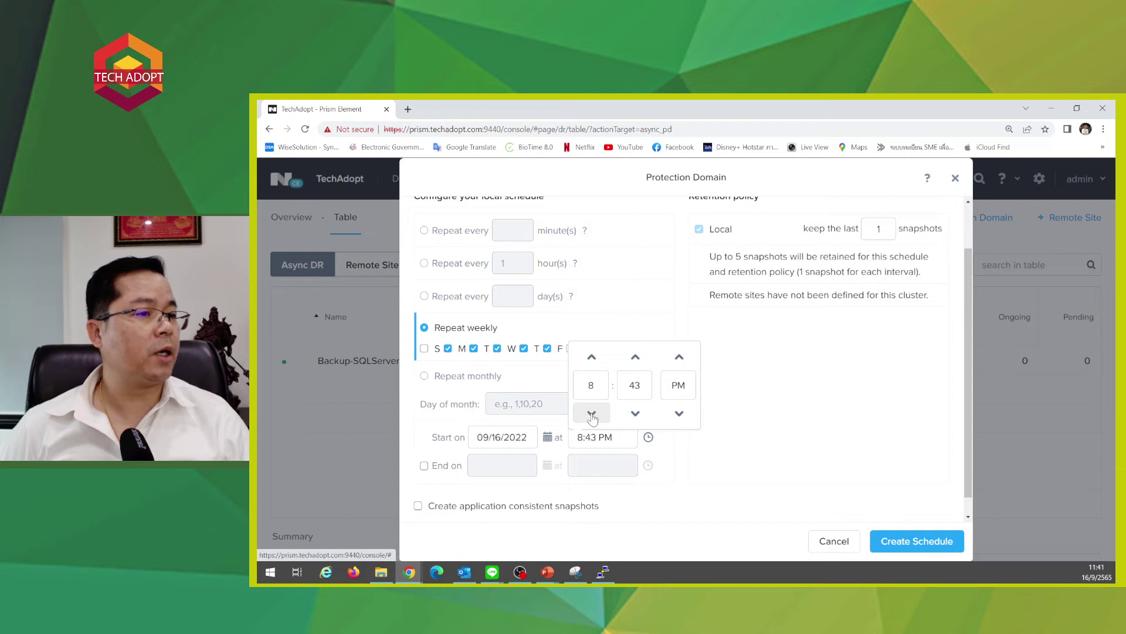
click(635, 385)
text(00)
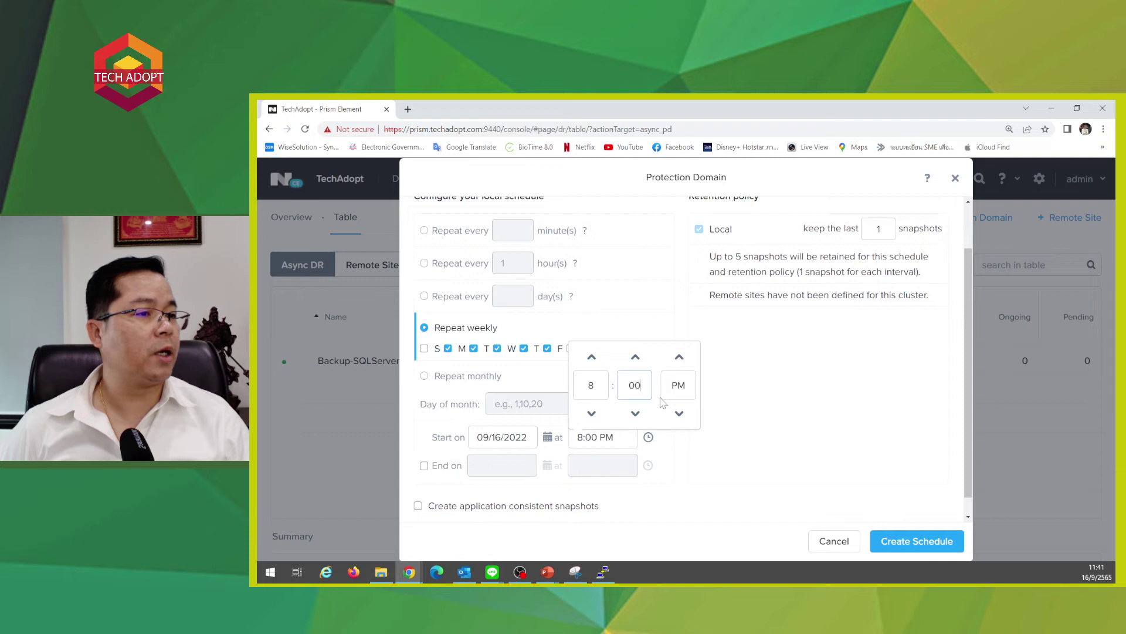
click(698, 462)
scroll(690, 462, down, 1)
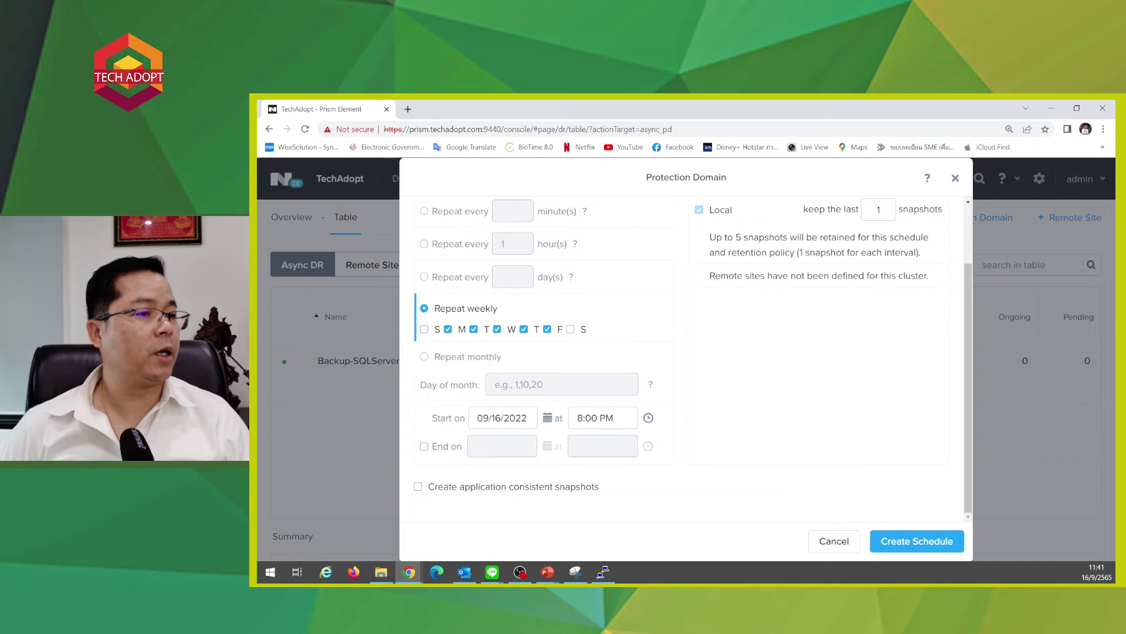
click(579, 418)
scroll(437, 248, up, 2)
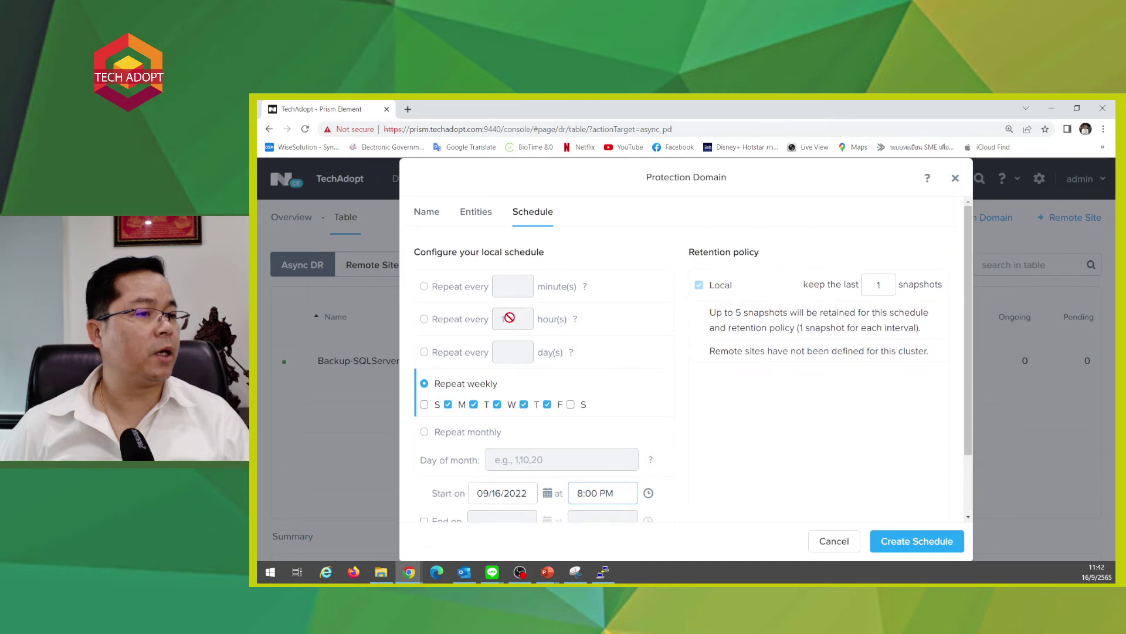
scroll(509, 317, down, 2)
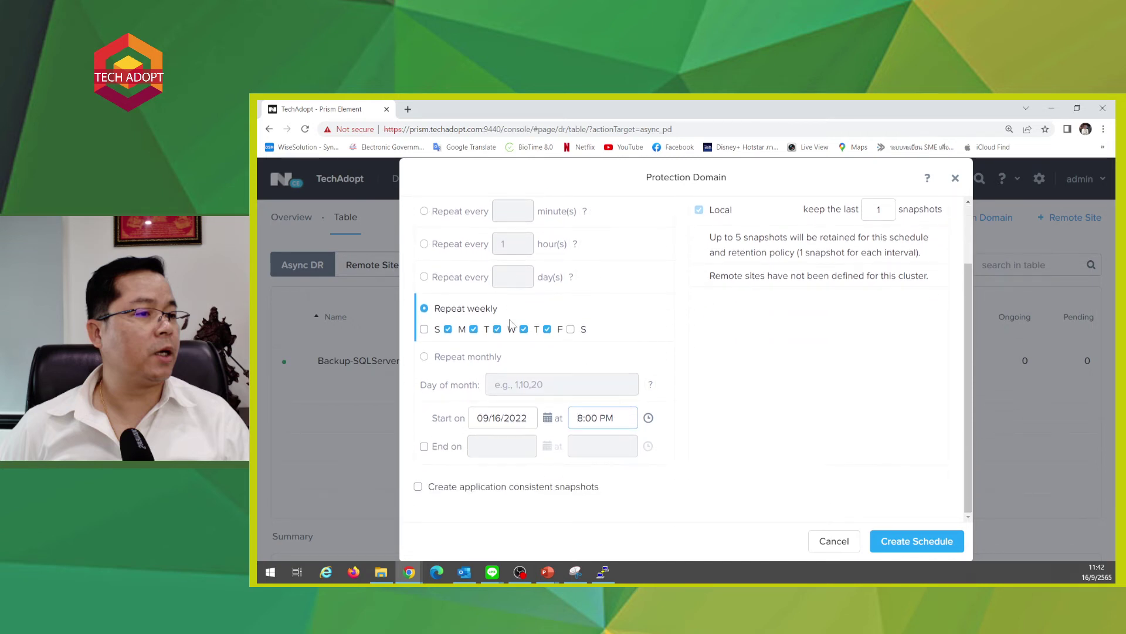
scroll(509, 322, up, 2)
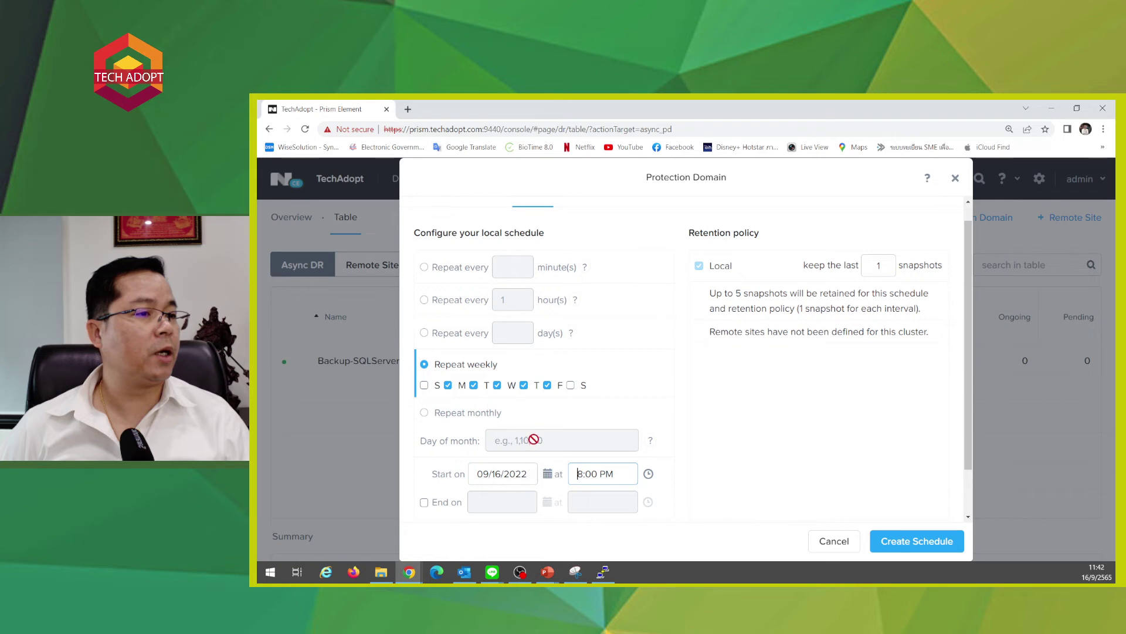
scroll(533, 437, down, 2)
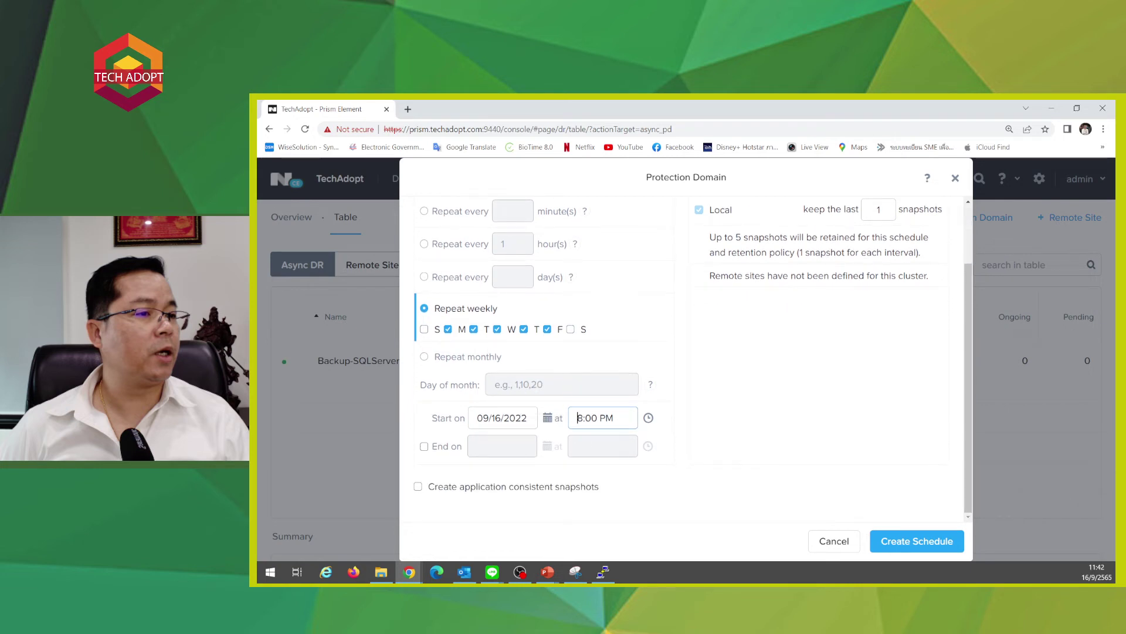
key(ctrl+shift+Left)
scroll(742, 447, up, 3)
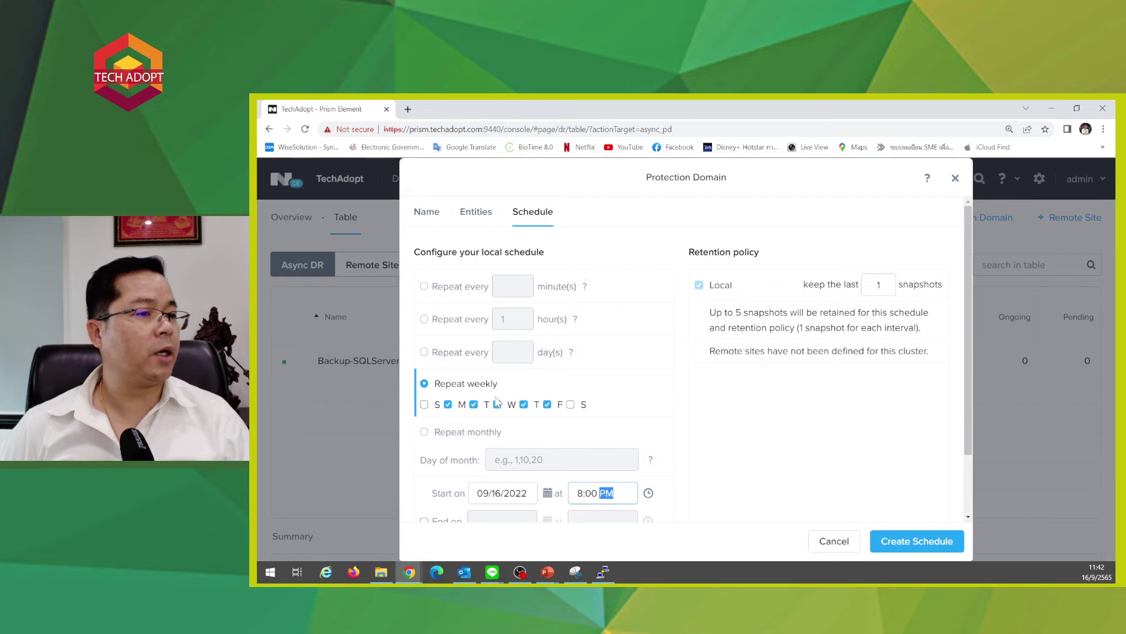
scroll(496, 405, down, 1)
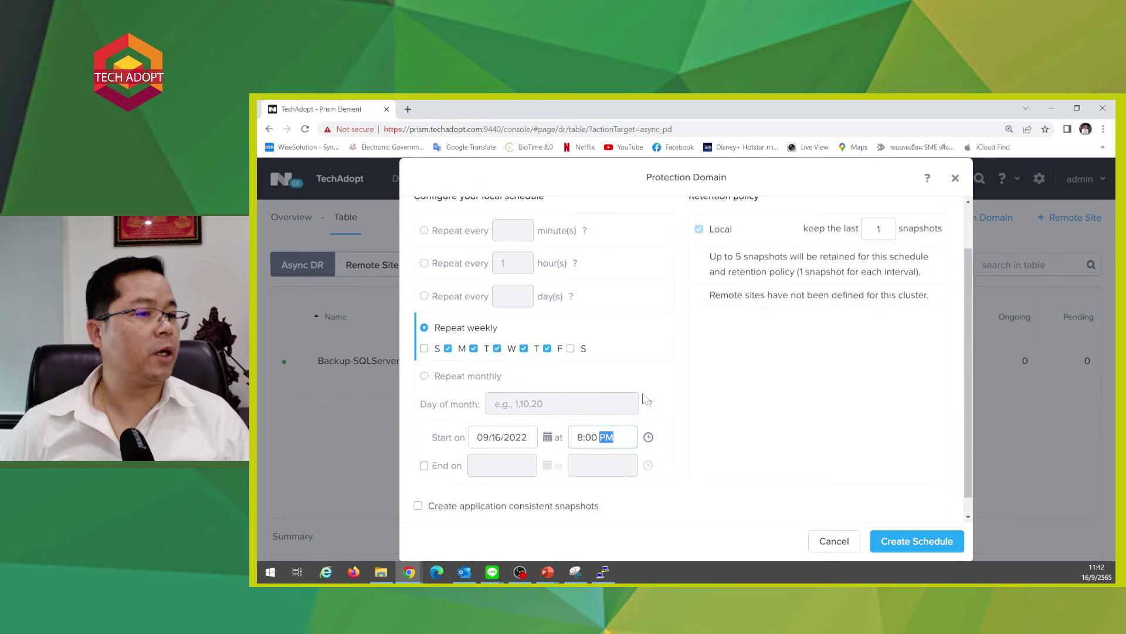
scroll(913, 519, up, 1)
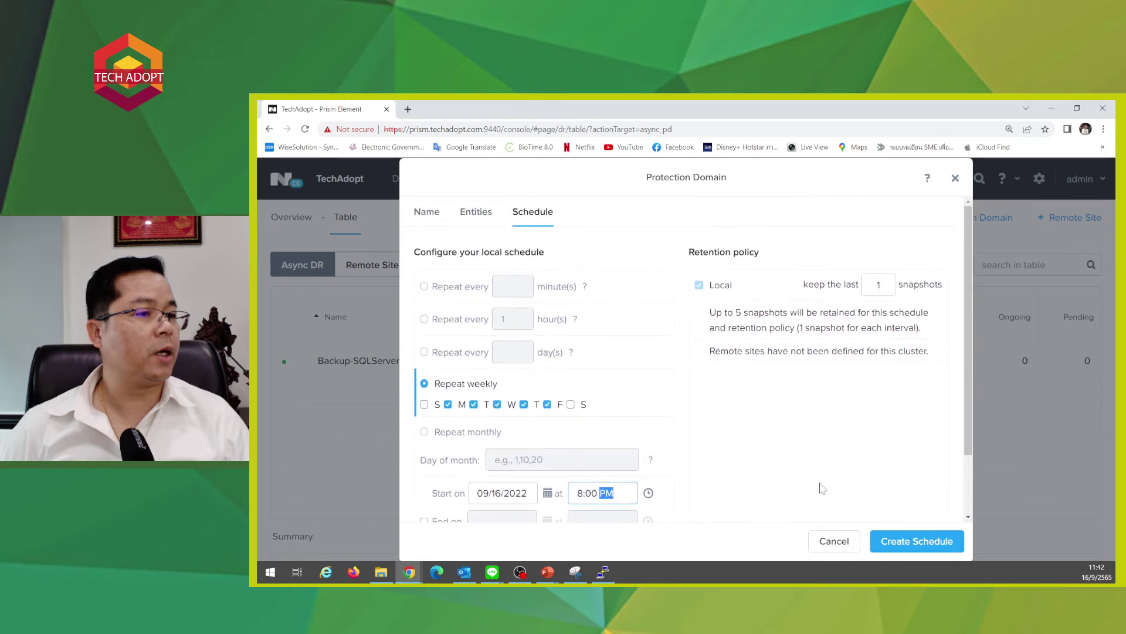
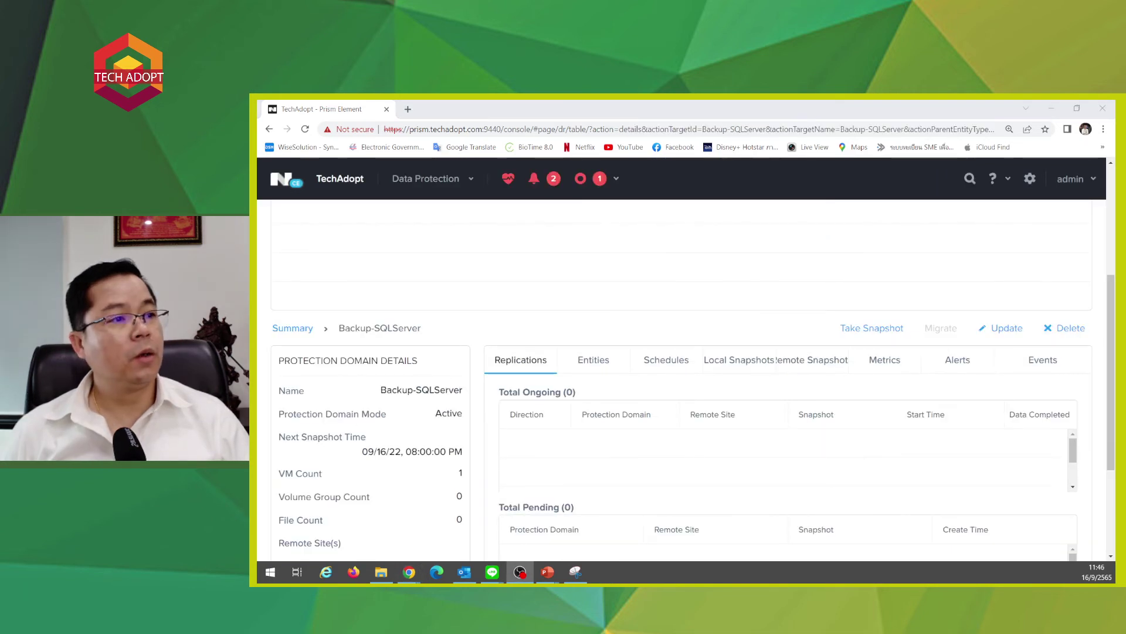
- Open the Backup-SQLServer protection domain for updating and advance to its Schedule page
scroll(490, 360, up, 4)
double_click(339, 369)
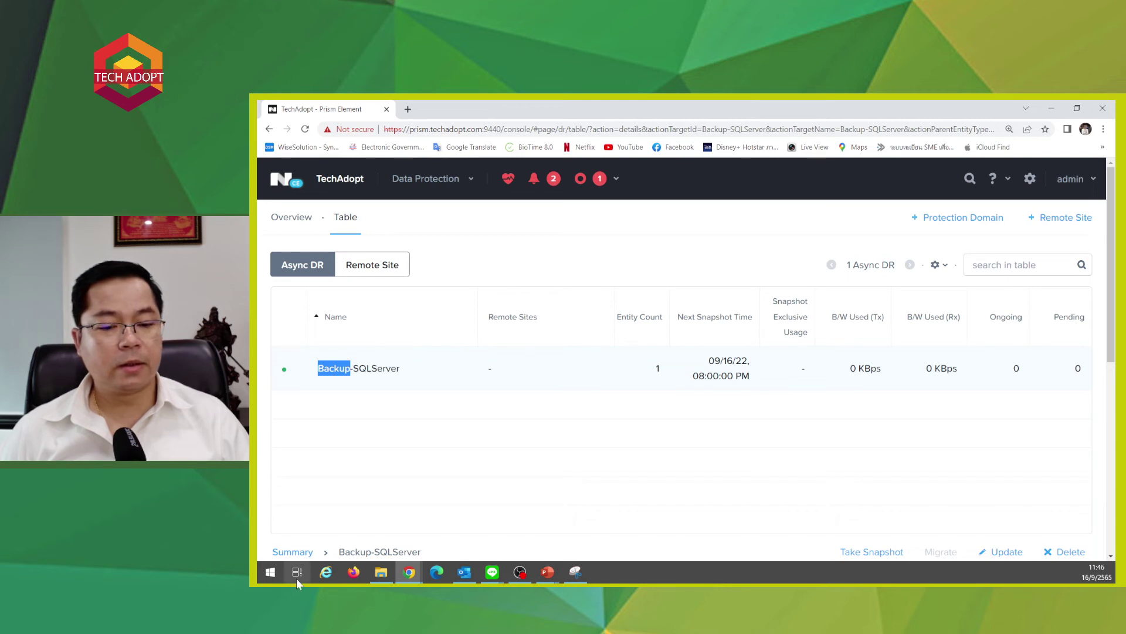
double_click(384, 371)
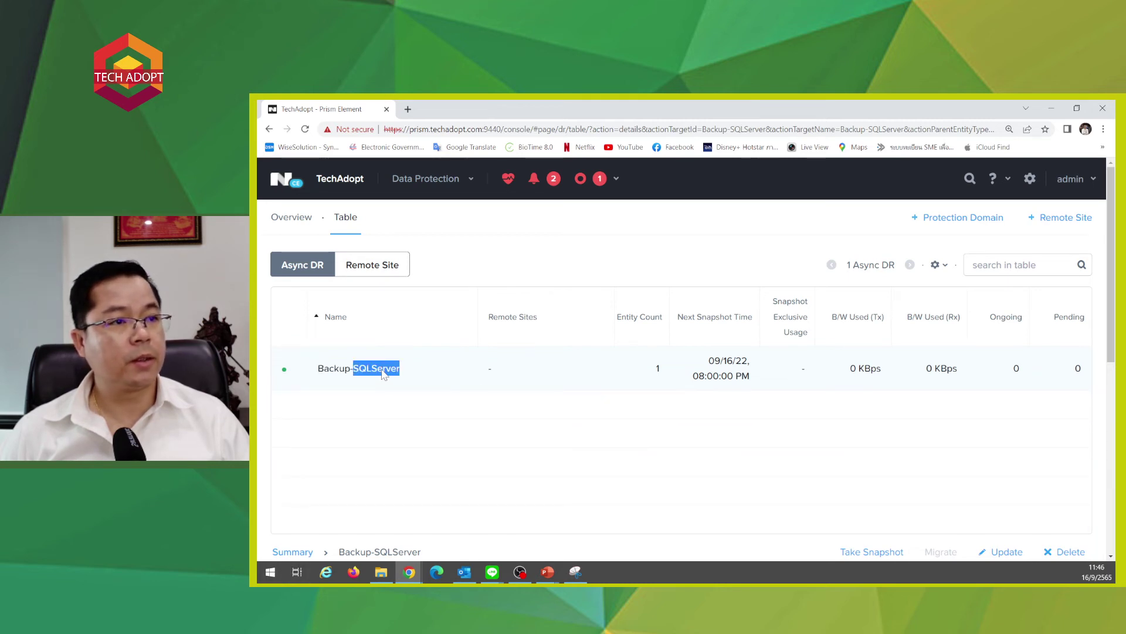
scroll(671, 372, down, 4)
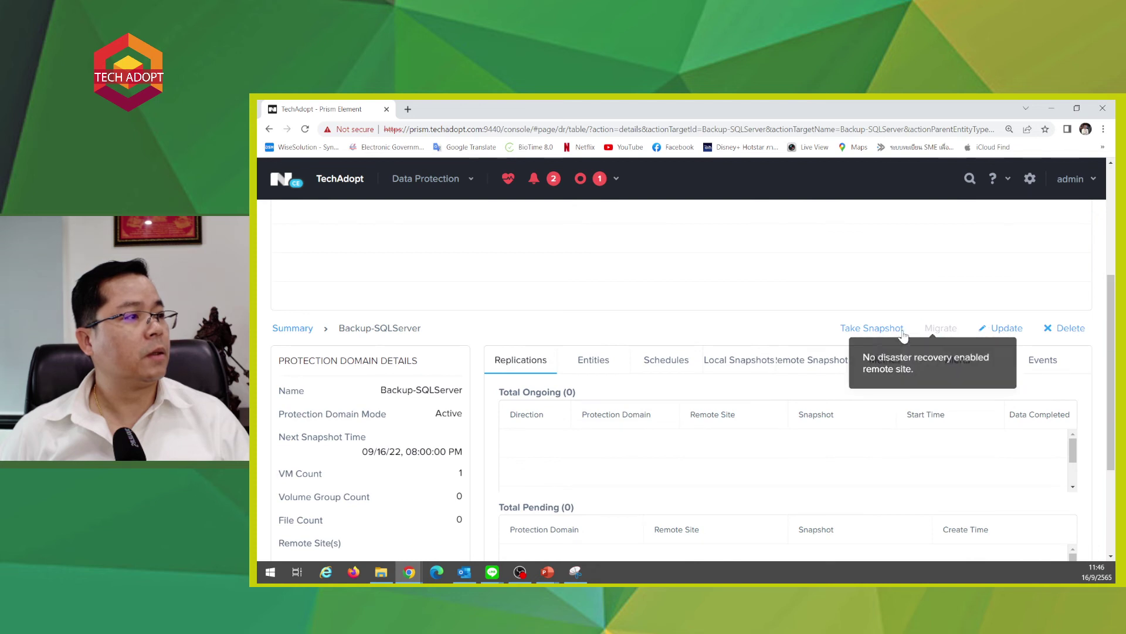
scroll(868, 343, up, 2)
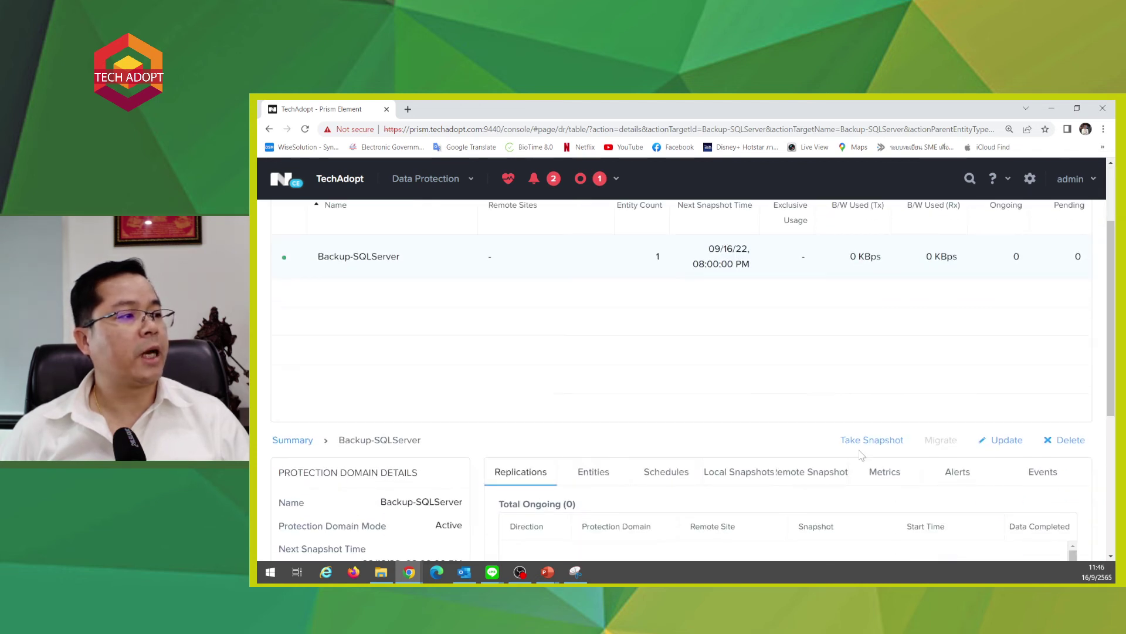
scroll(864, 445, down, 2)
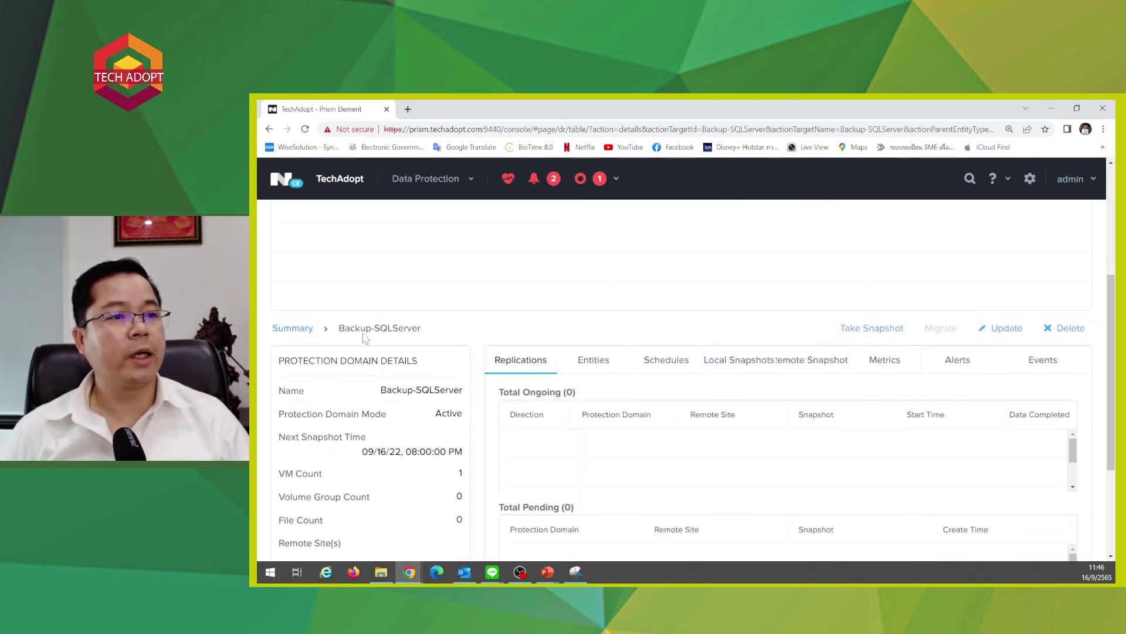
scroll(636, 390, down, 2)
scroll(698, 415, down, 1)
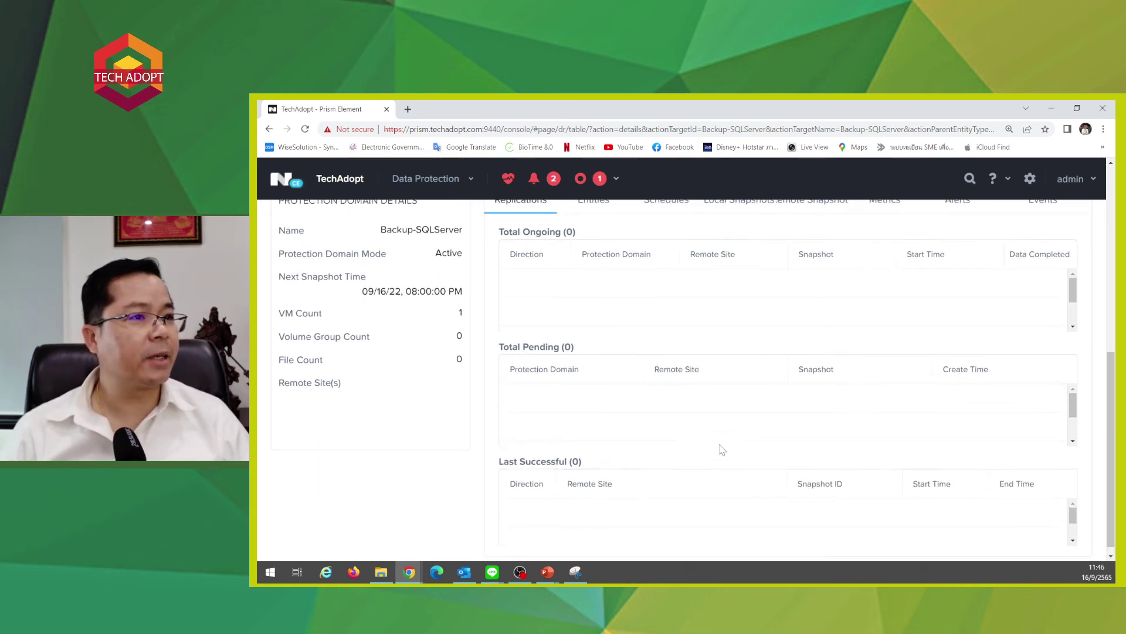
scroll(723, 450, up, 4)
click(1012, 382)
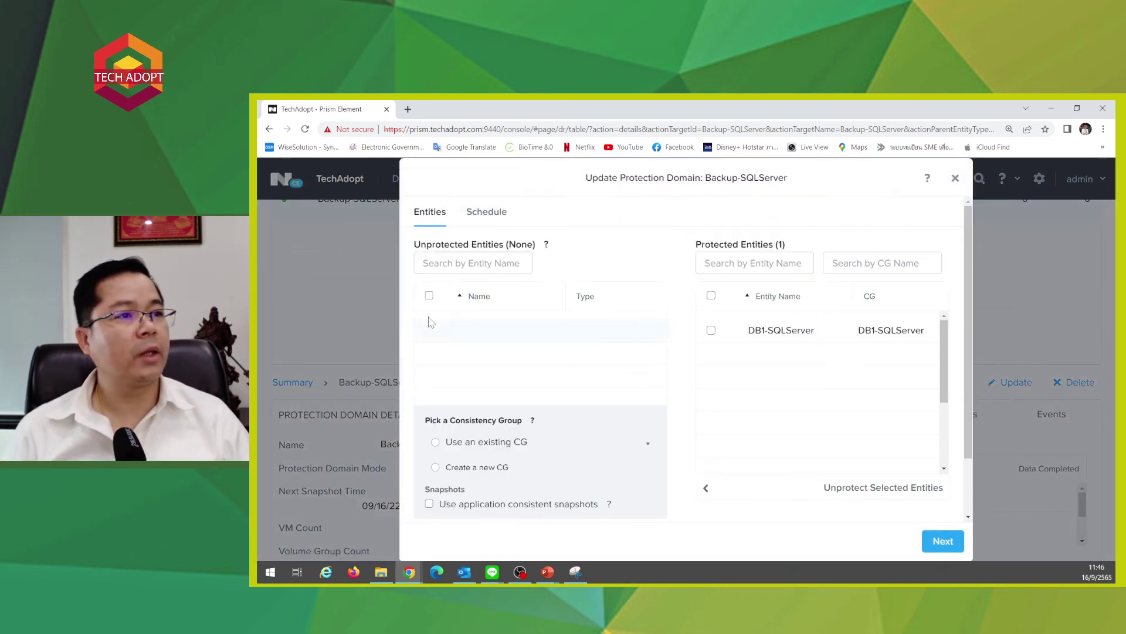
scroll(737, 345, down, 2)
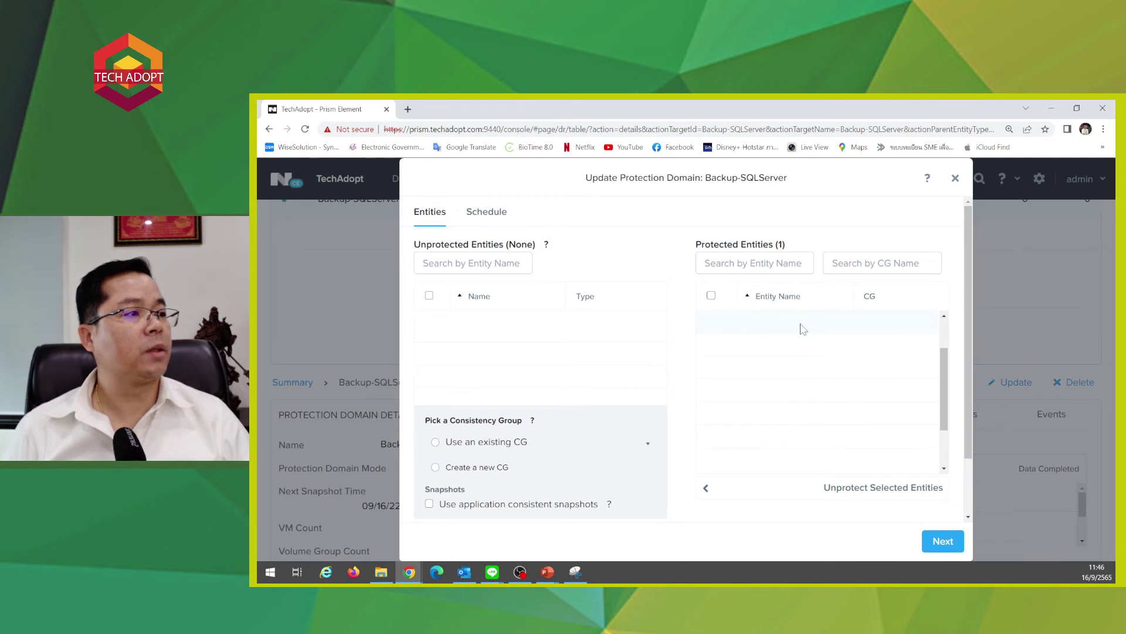
scroll(803, 329, up, 2)
click(943, 540)
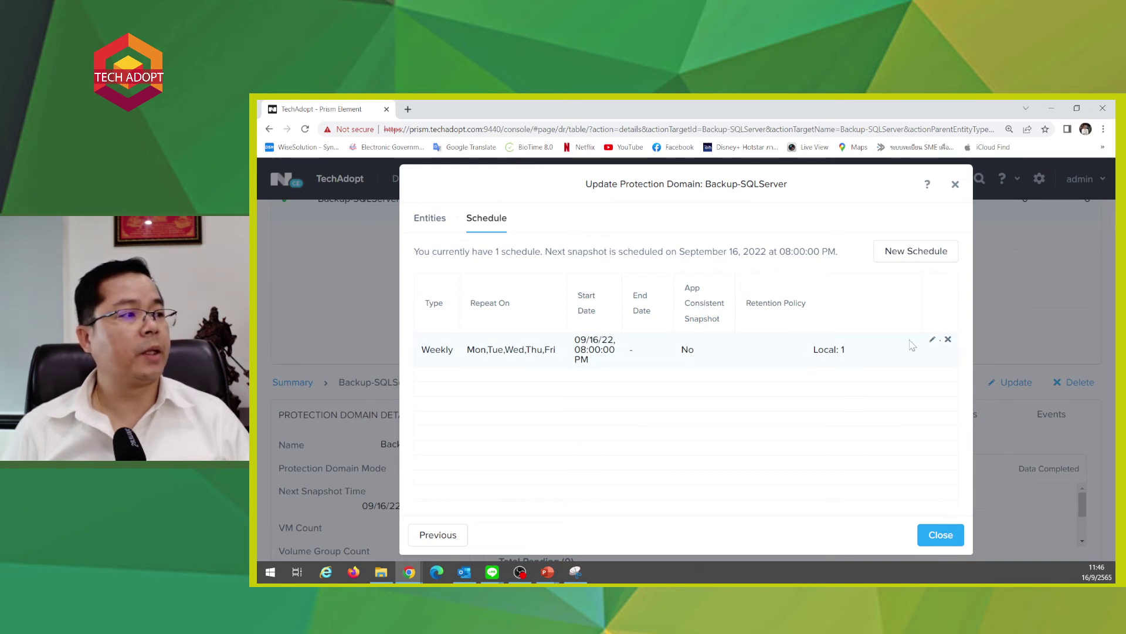
- Enable application-consistent snapshots on the weekly Mon–Fri schedule, save it, and close the update
click(934, 341)
scroll(558, 382, down, 2)
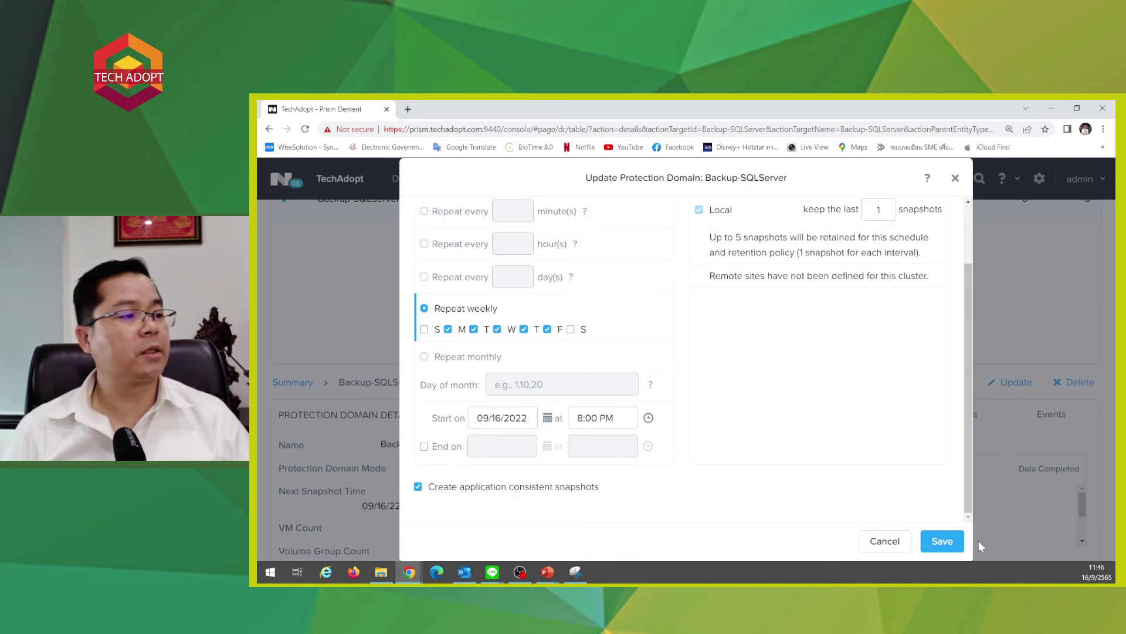
click(949, 539)
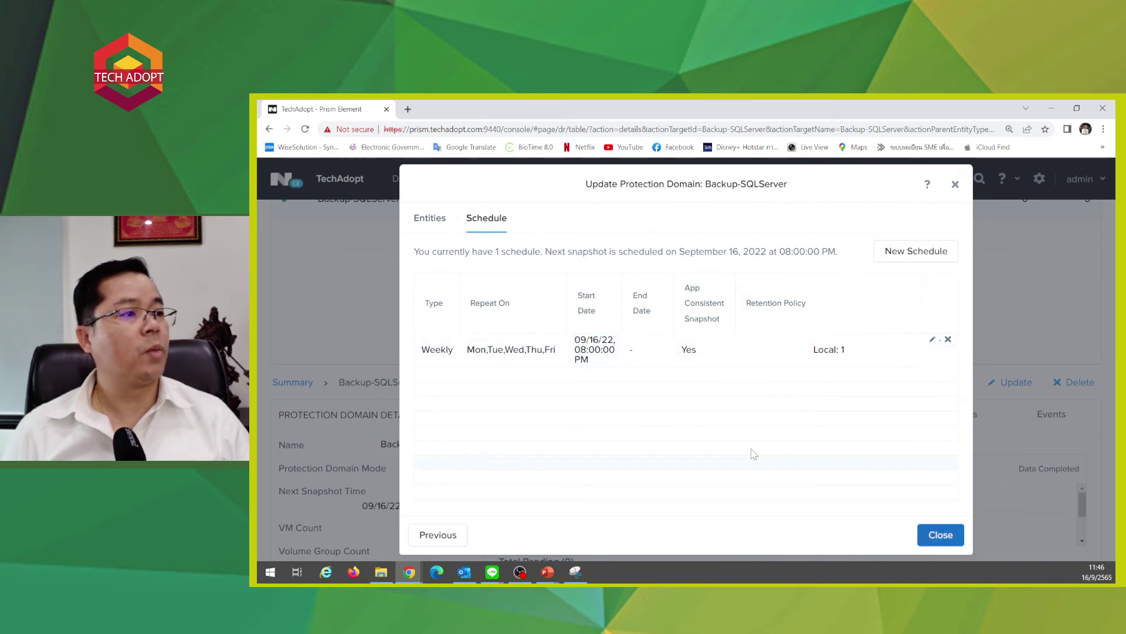
click(929, 537)
scroll(758, 377, down, 3)
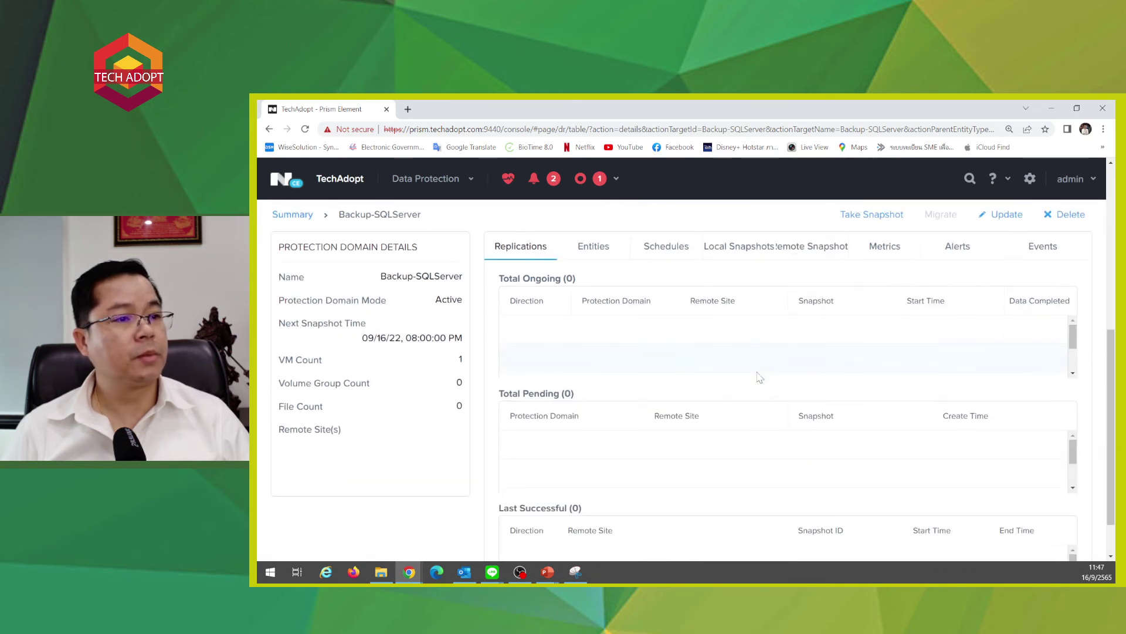
scroll(758, 377, up, 5)
- Clean up the finished tasks and resolve both critical alerts
click(595, 182)
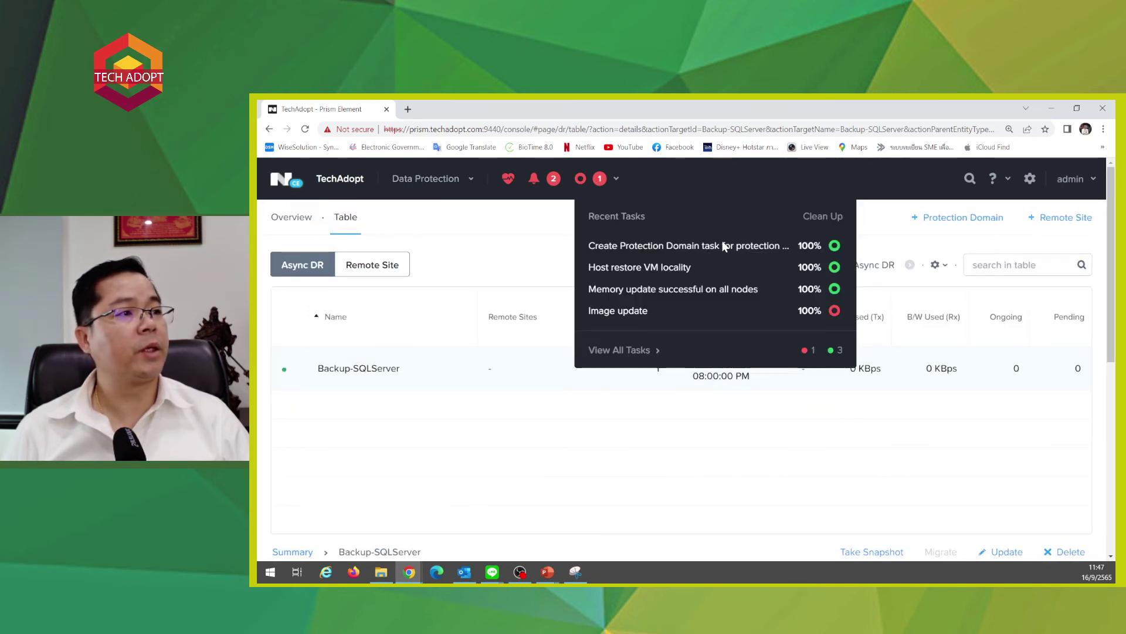
click(821, 218)
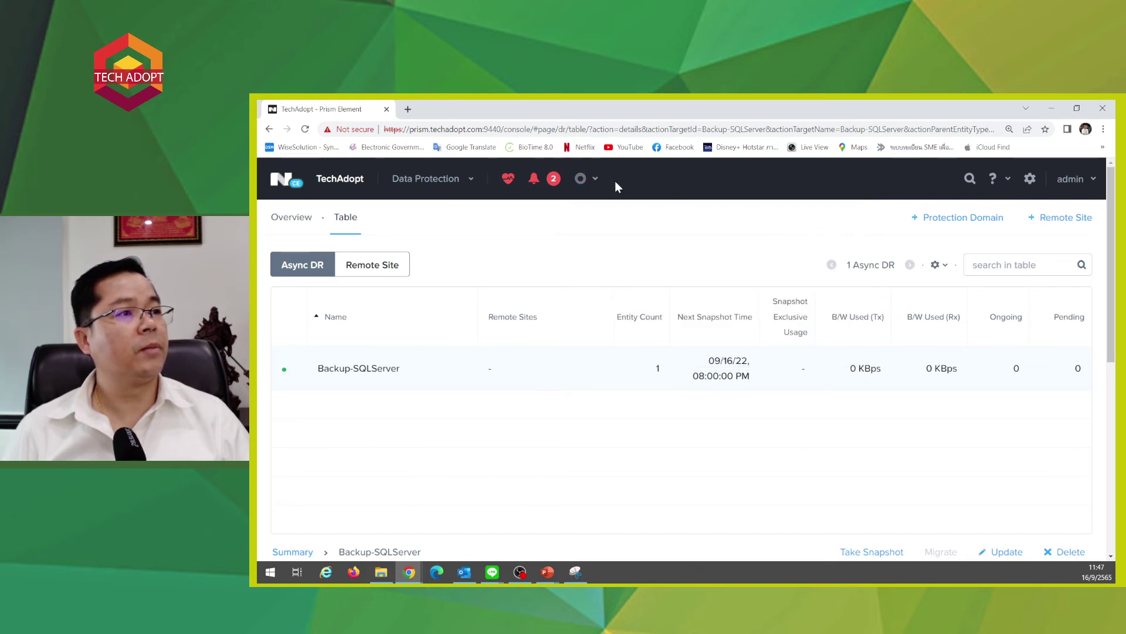
click(552, 180)
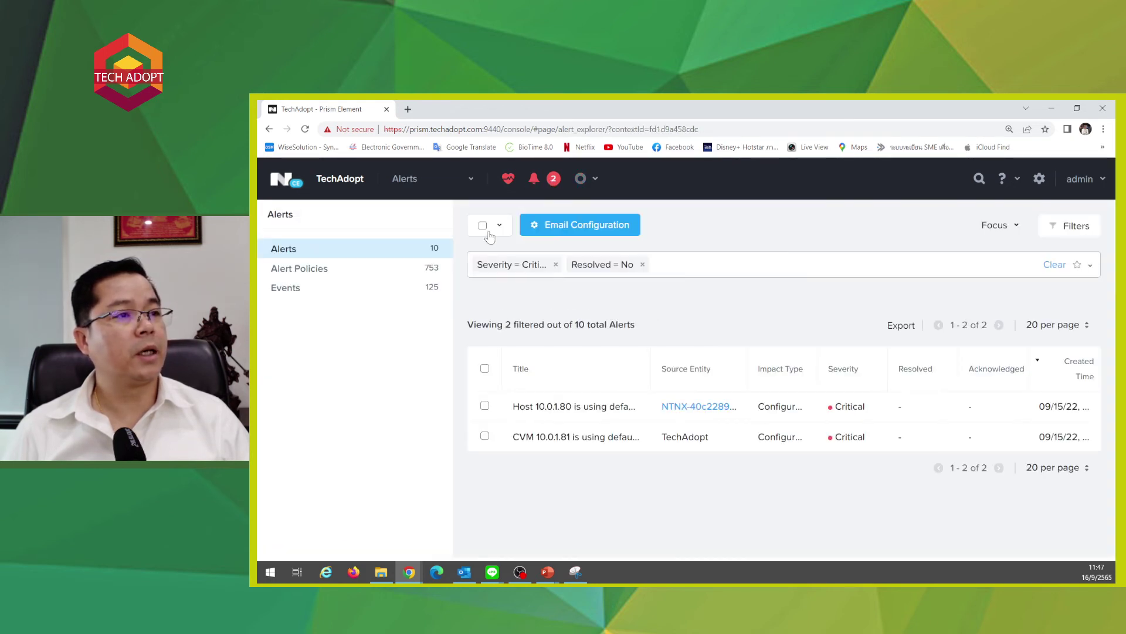
click(482, 226)
click(546, 225)
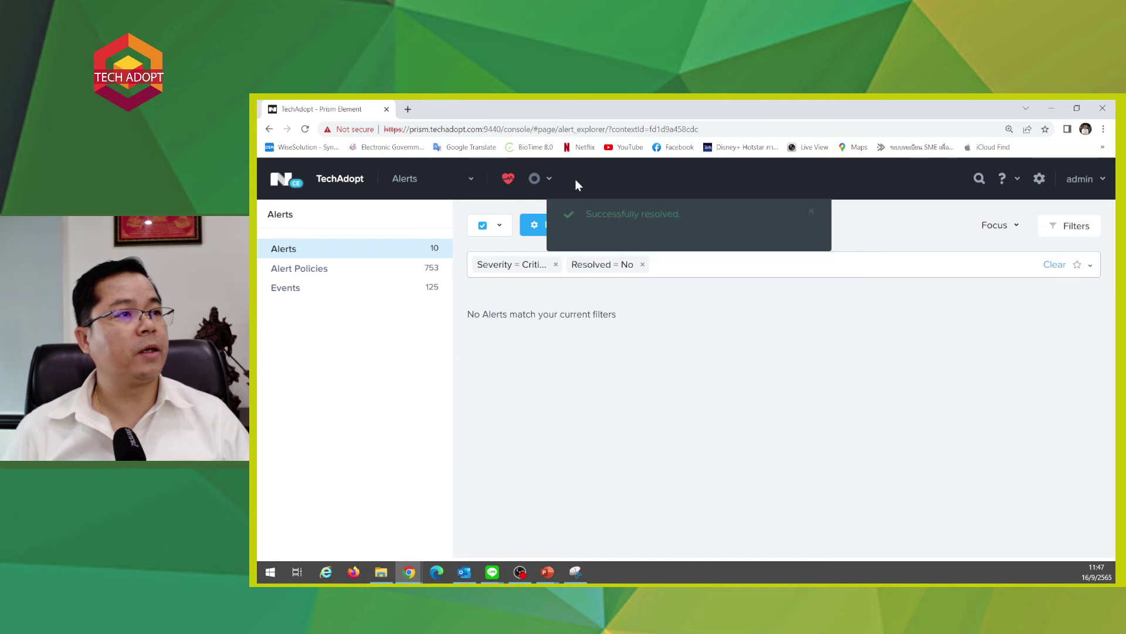
- Go from Home to Data Protection and reopen the Backup-SQLServer protection domain details
click(287, 180)
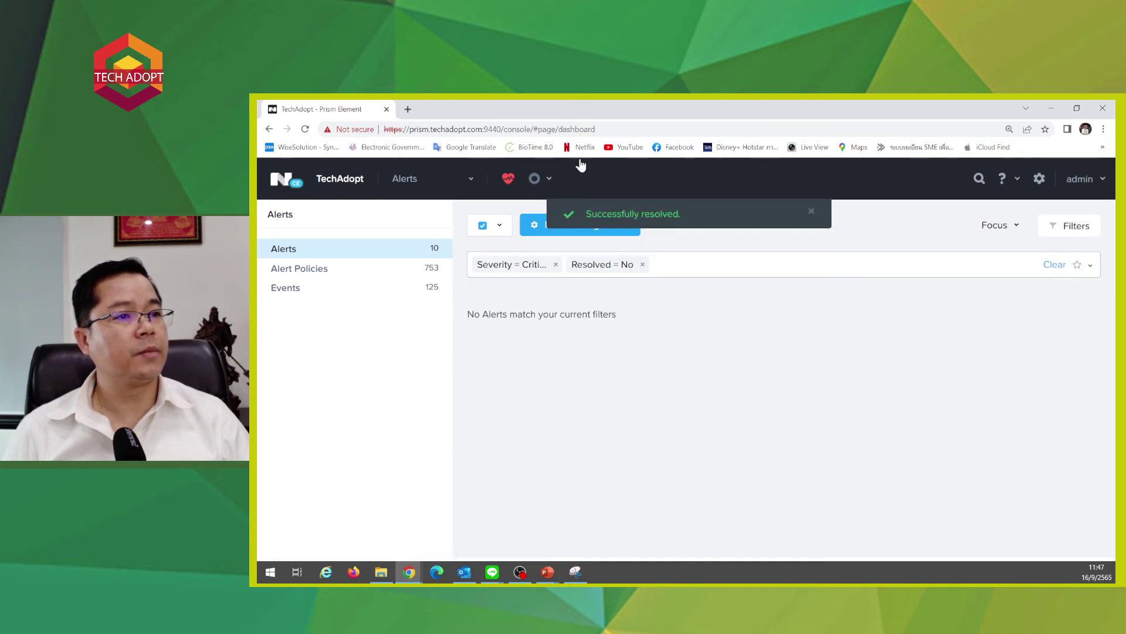
click(548, 179)
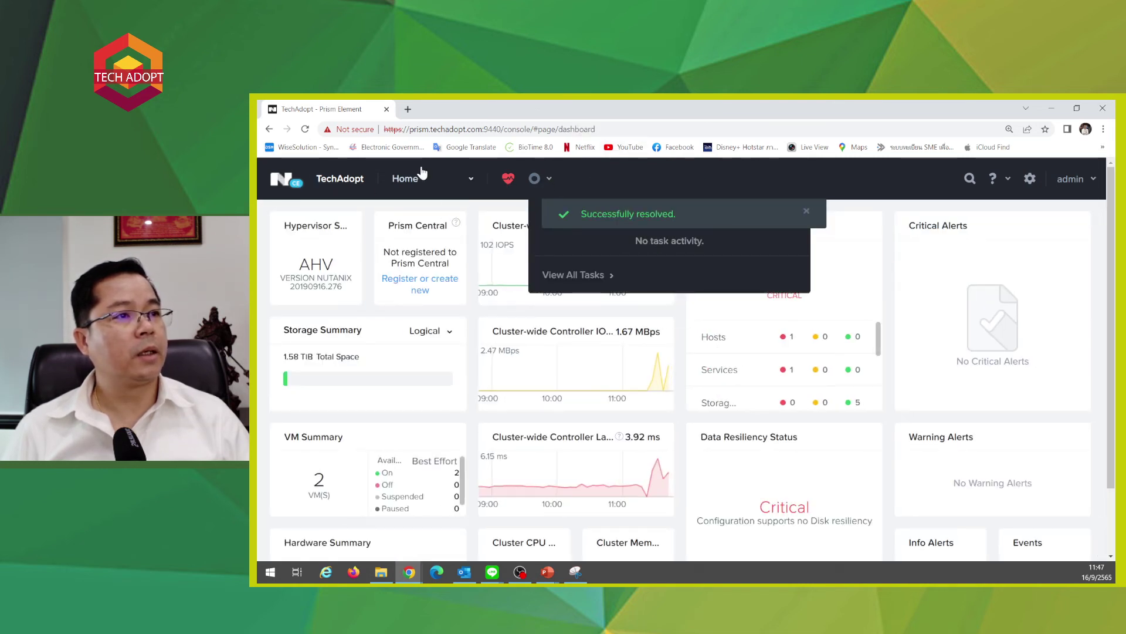
click(421, 174)
click(437, 372)
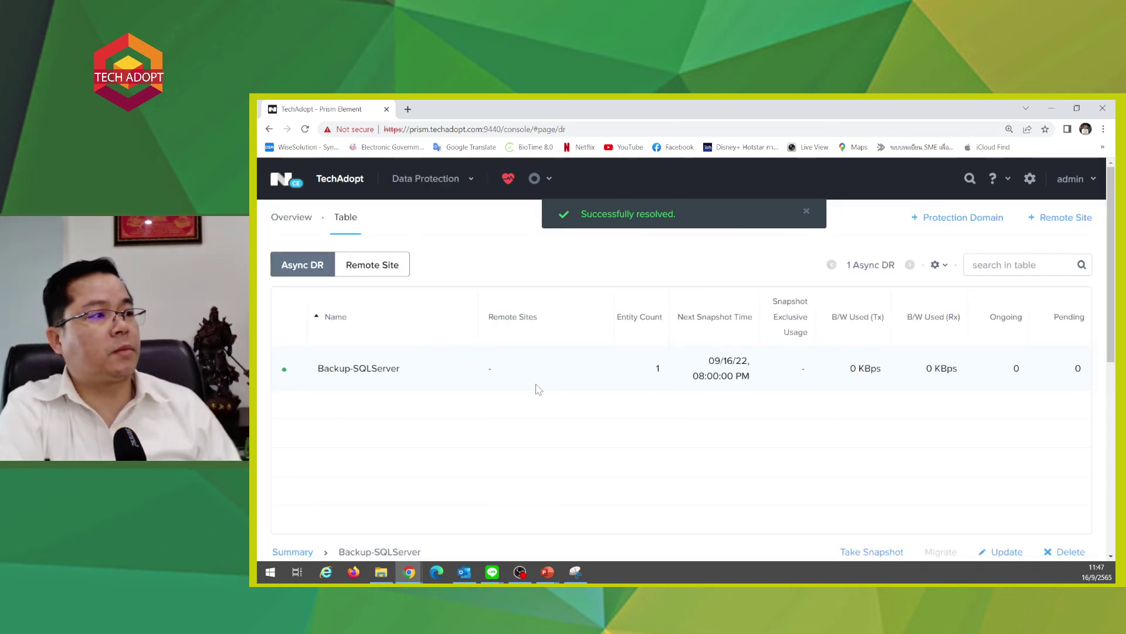
scroll(536, 399, down, 2)
scroll(541, 352, up, 2)
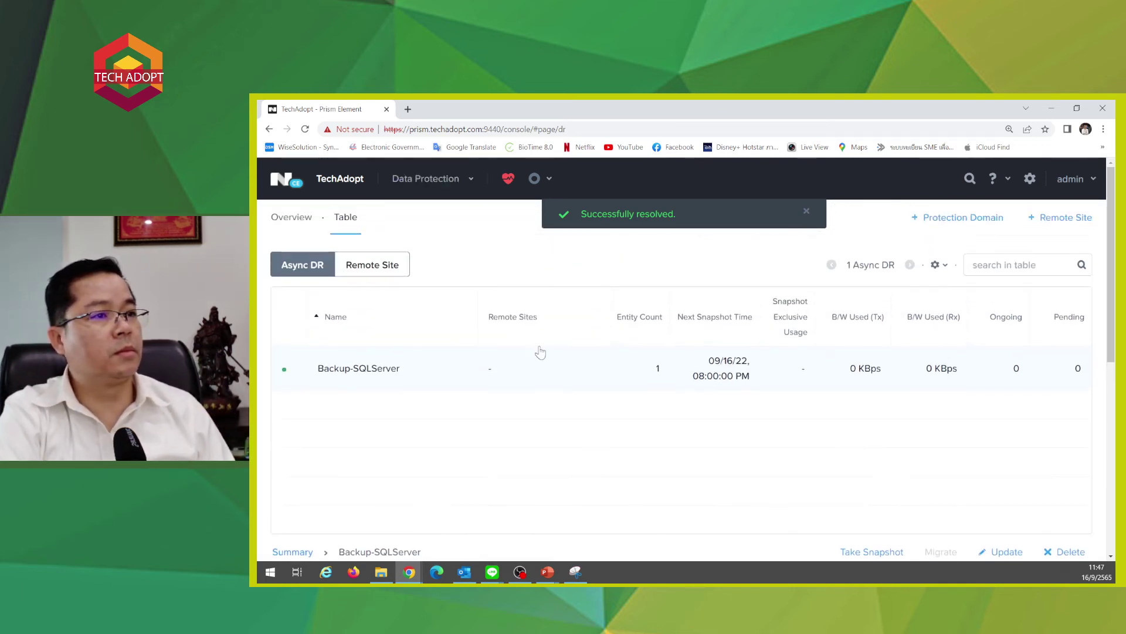
click(609, 368)
scroll(609, 368, down, 3)
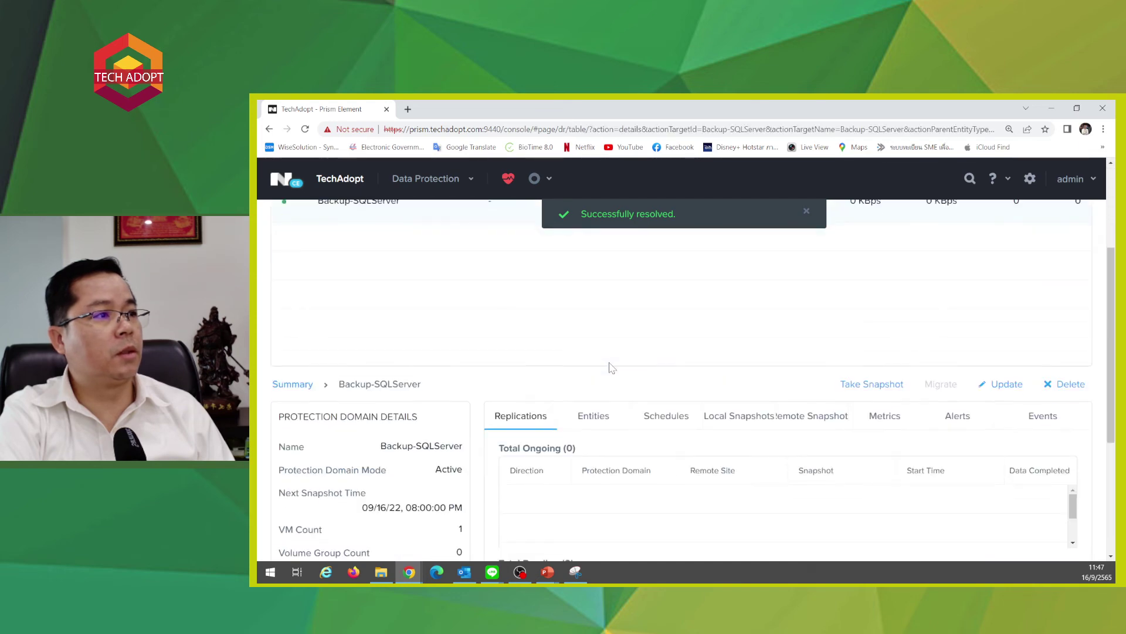
click(868, 386)
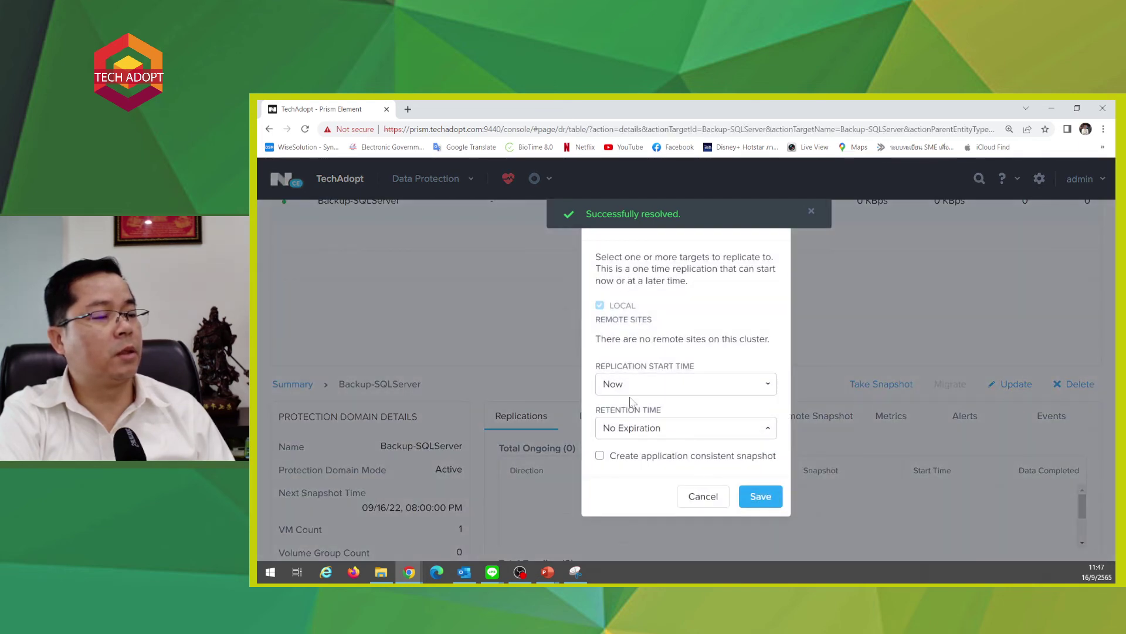
click(761, 497)
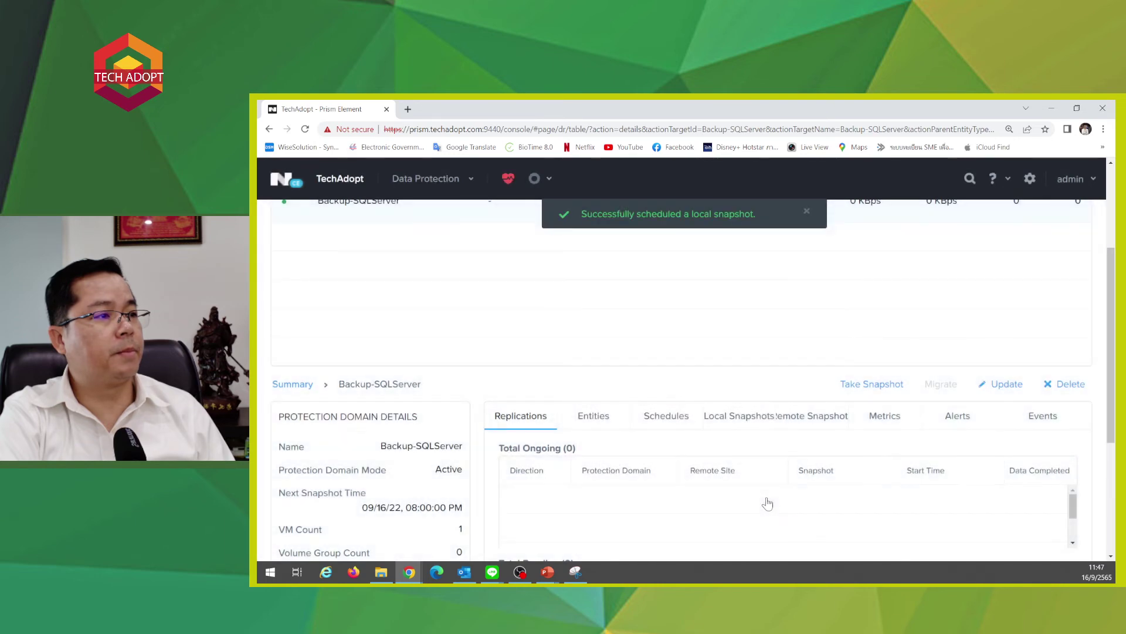
scroll(770, 503, down, 4)
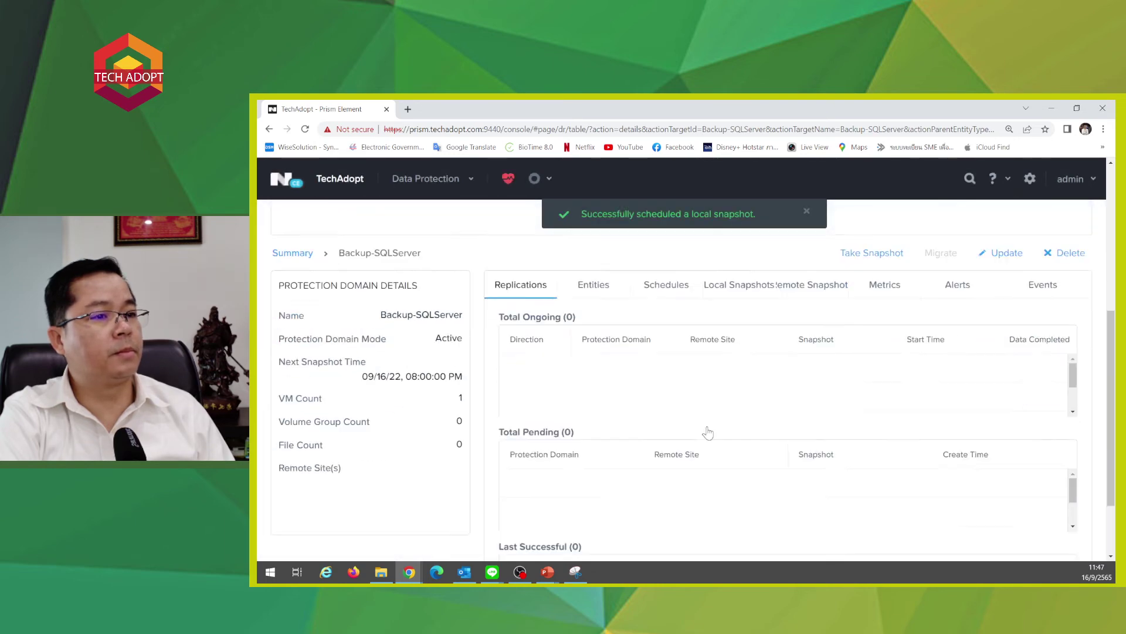
scroll(441, 337, up, 2)
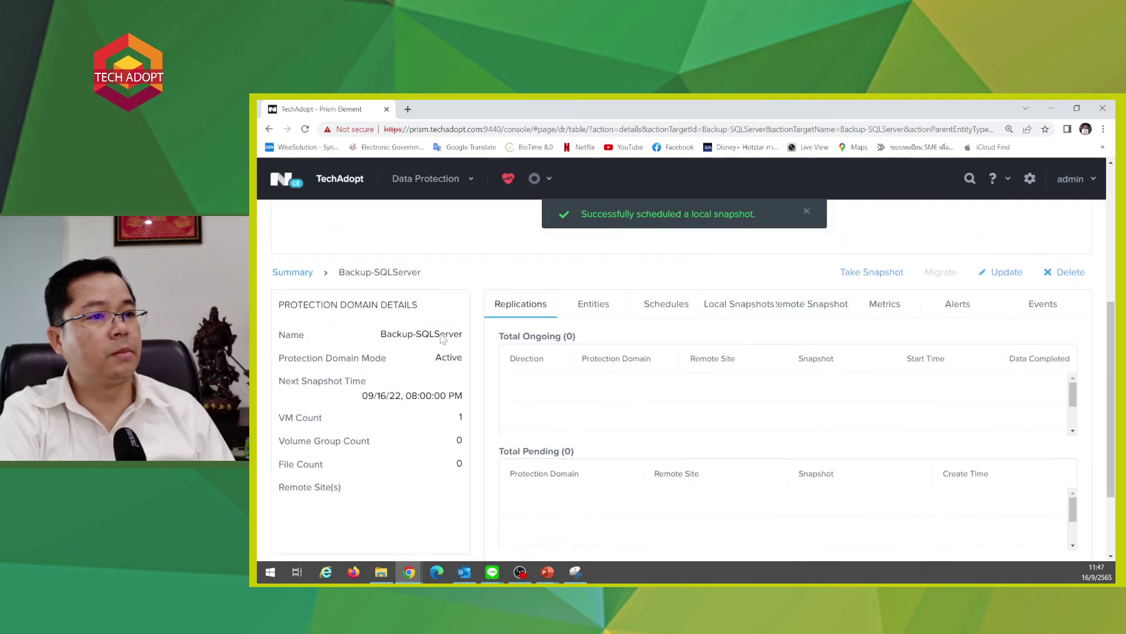
click(572, 308)
click(663, 307)
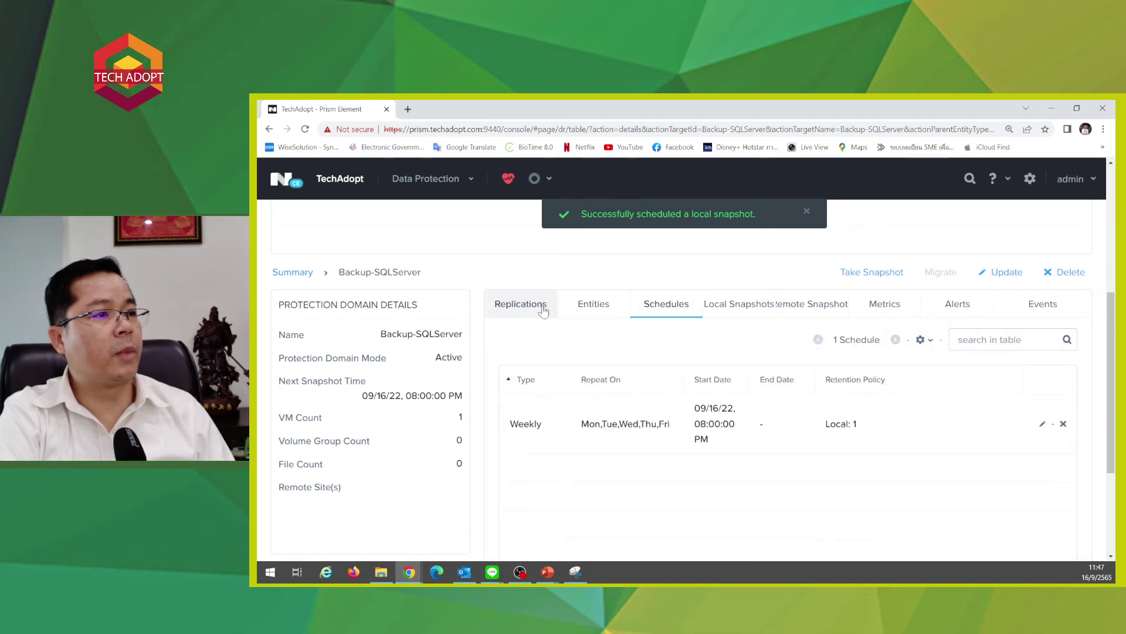
click(541, 307)
click(583, 311)
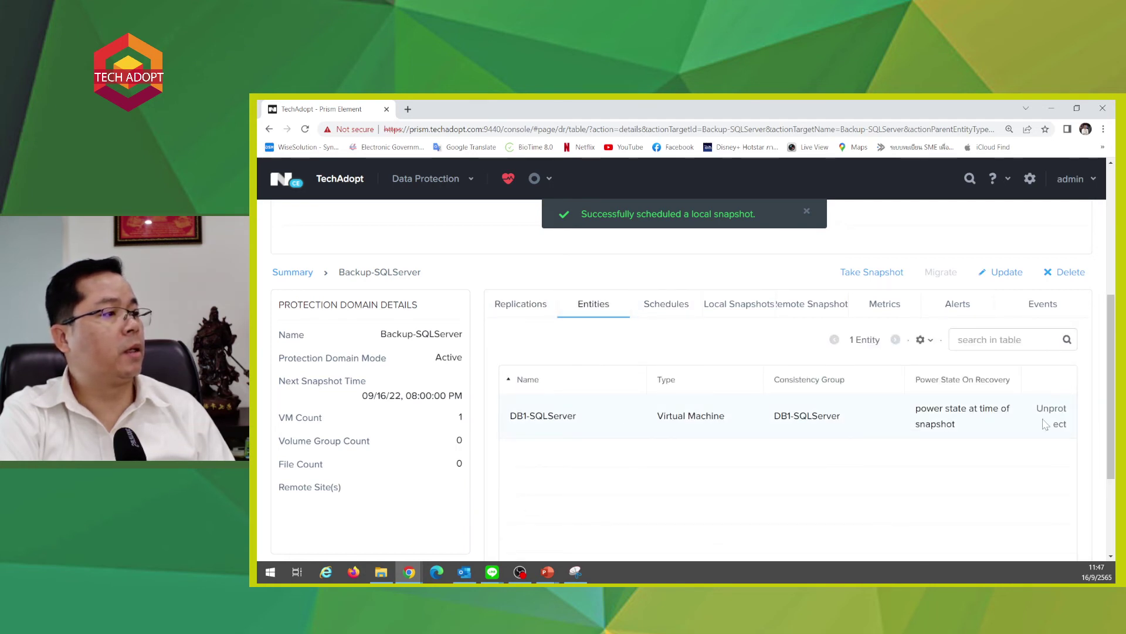
click(746, 306)
scroll(856, 443, down, 1)
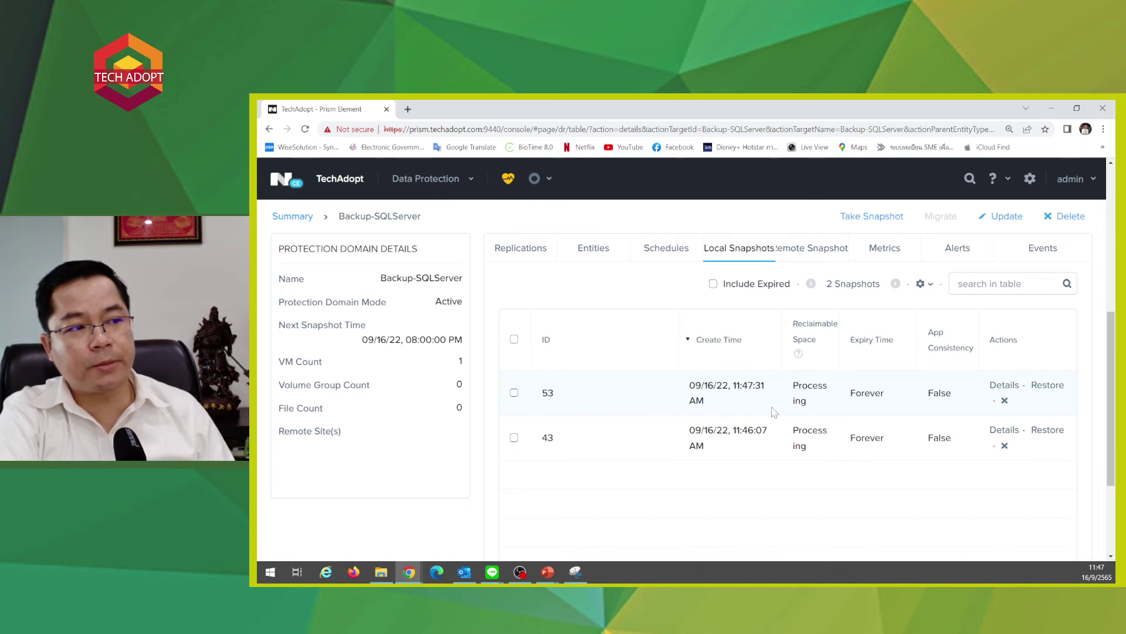
scroll(775, 405, up, 2)
scroll(727, 337, down, 1)
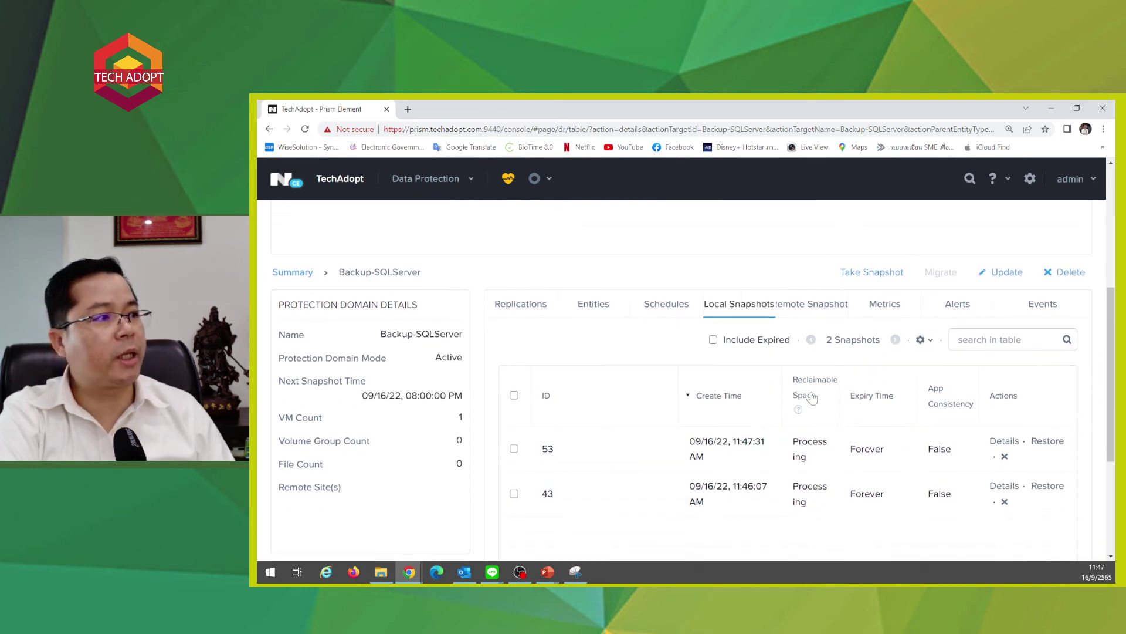
click(510, 305)
click(653, 310)
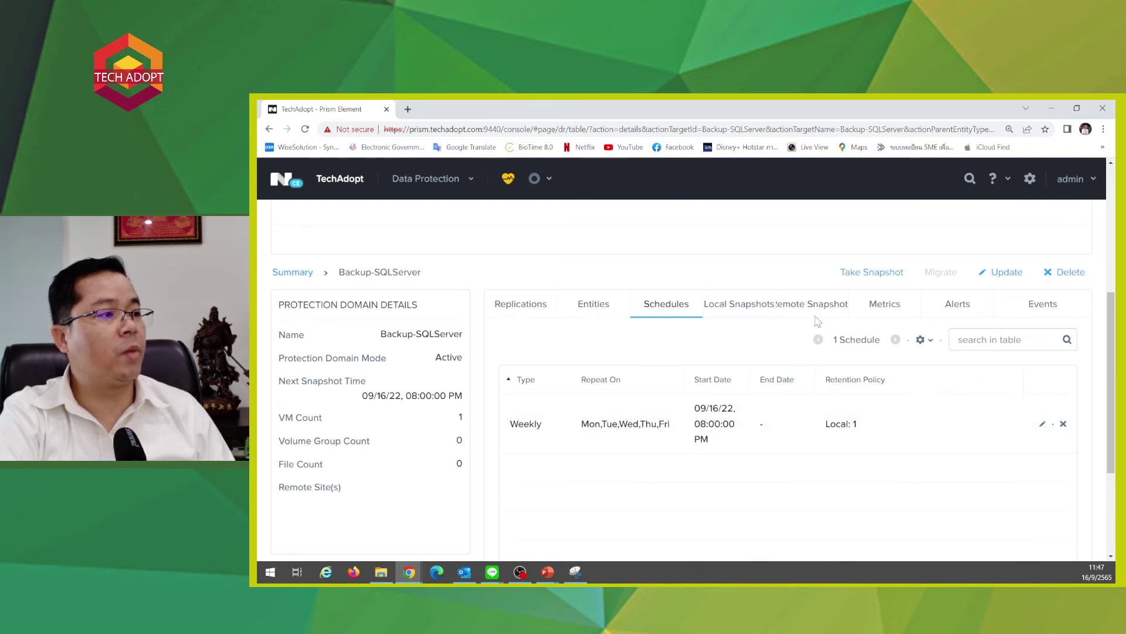
click(757, 310)
scroll(823, 424, down, 1)
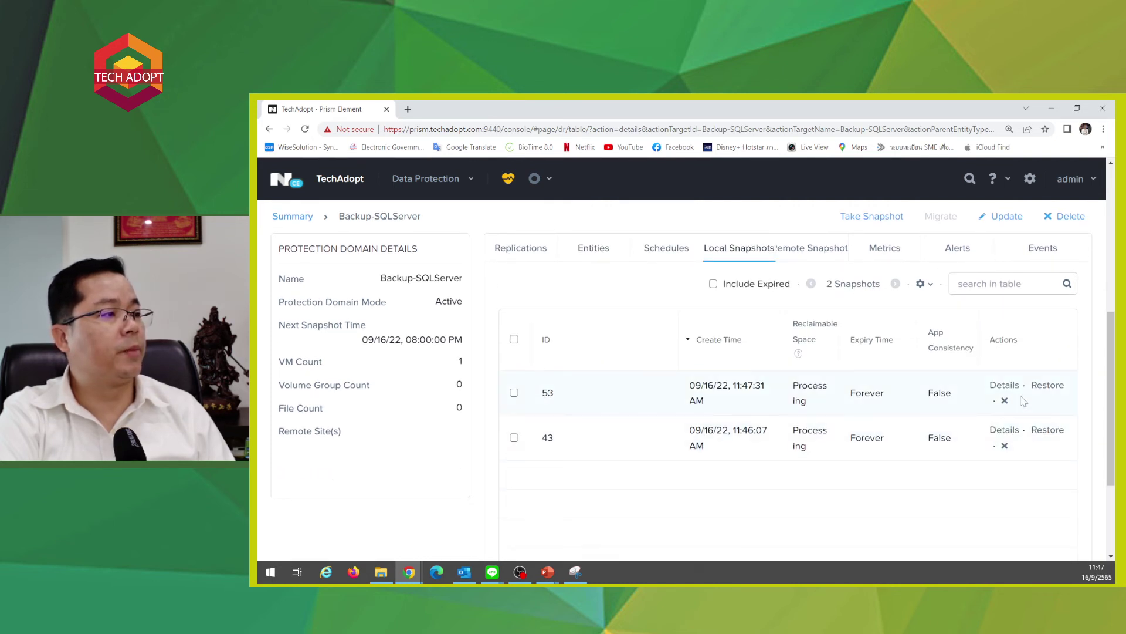
scroll(1002, 445, up, 4)
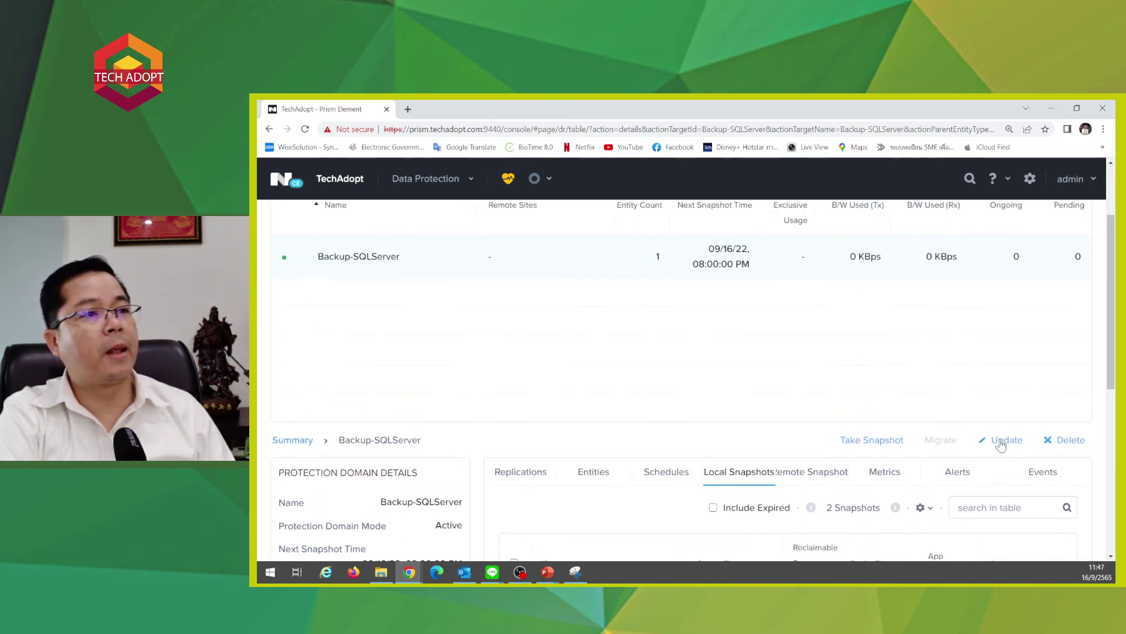
- Browse the Data Protection summary's Local Snapshots, Remote Snapshots, Metrics, Alerts and Events tabs
scroll(1001, 444, up, 2)
scroll(1000, 443, down, 7)
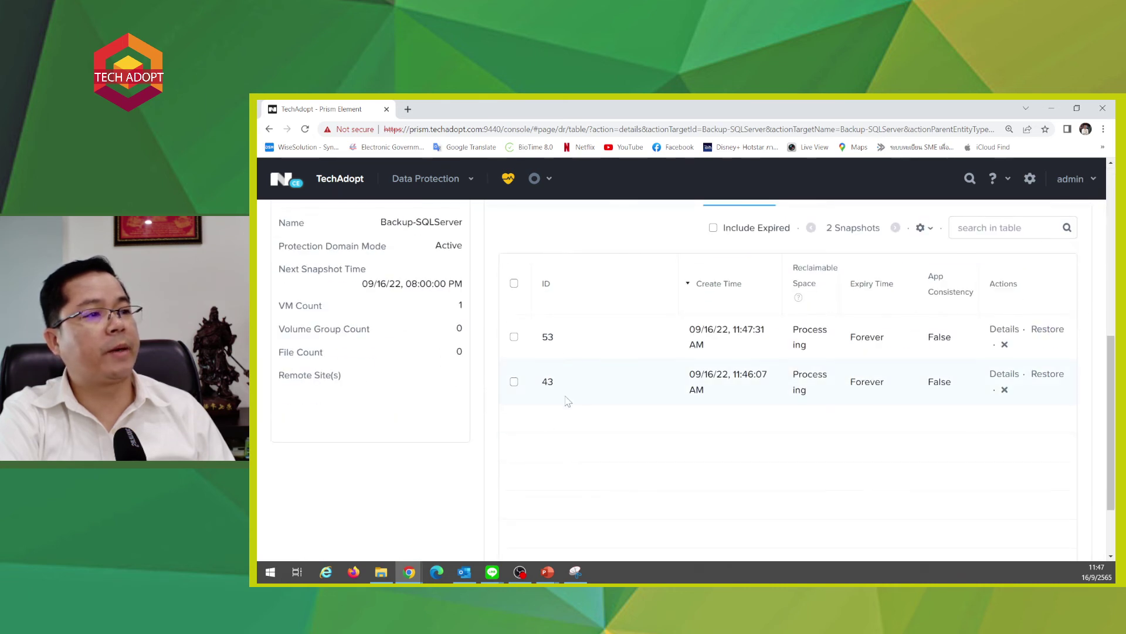
scroll(568, 401, up, 4)
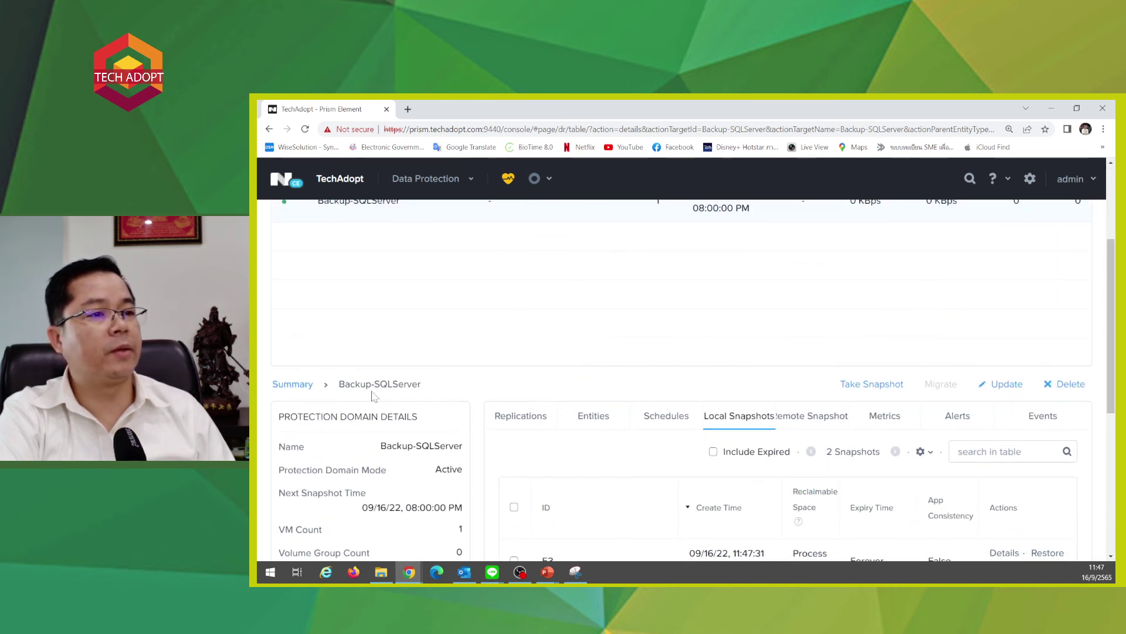
click(274, 385)
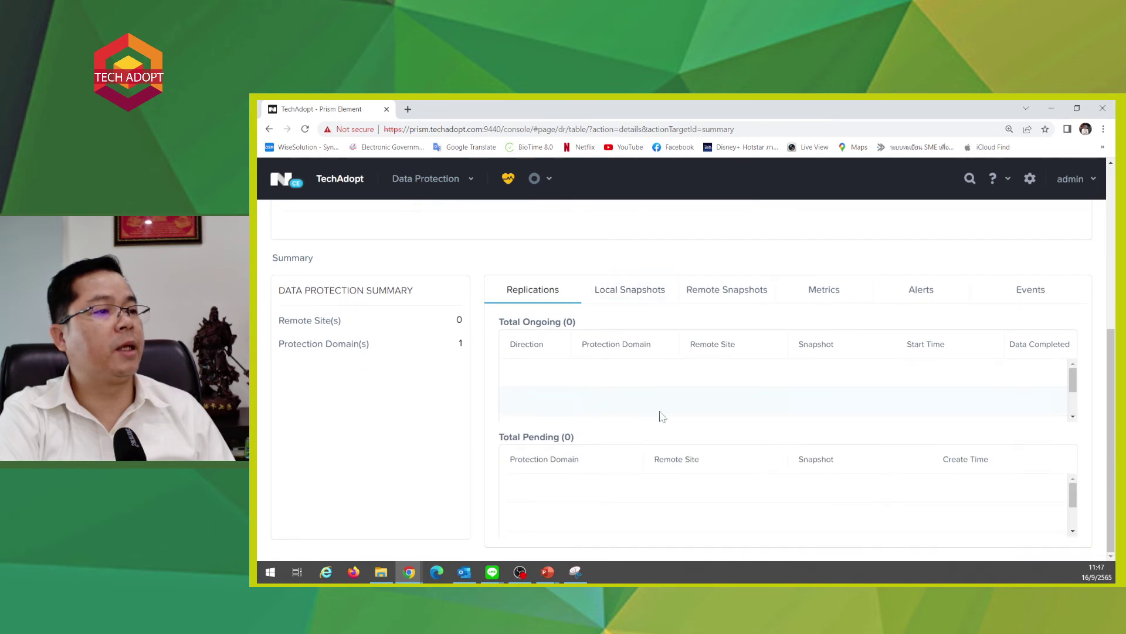
click(634, 293)
scroll(792, 376, down, 1)
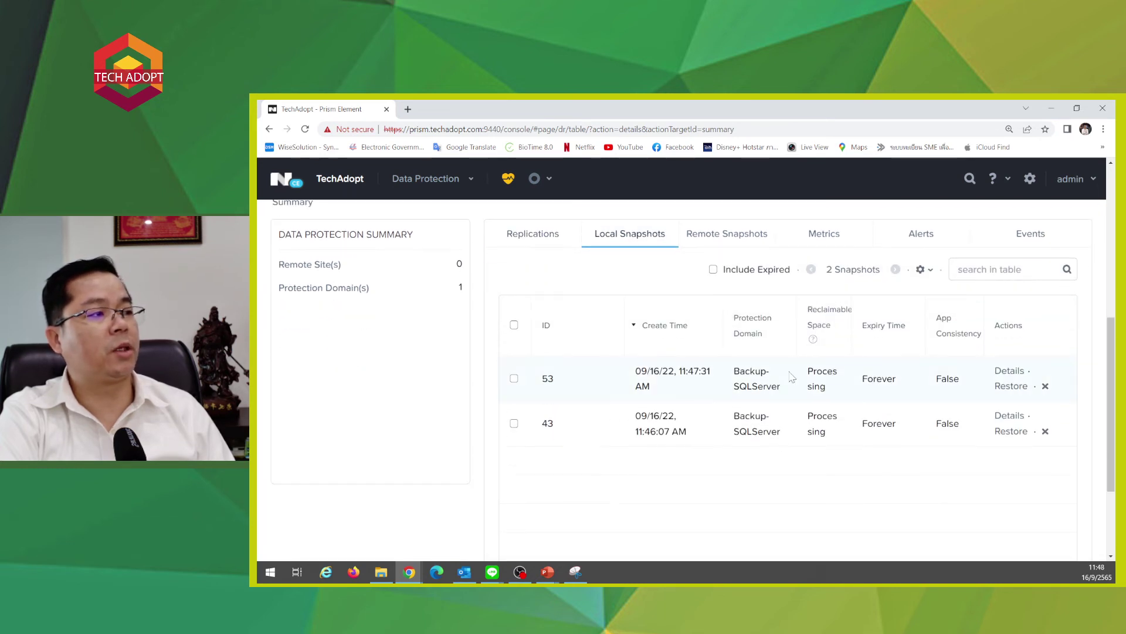
scroll(792, 376, up, 2)
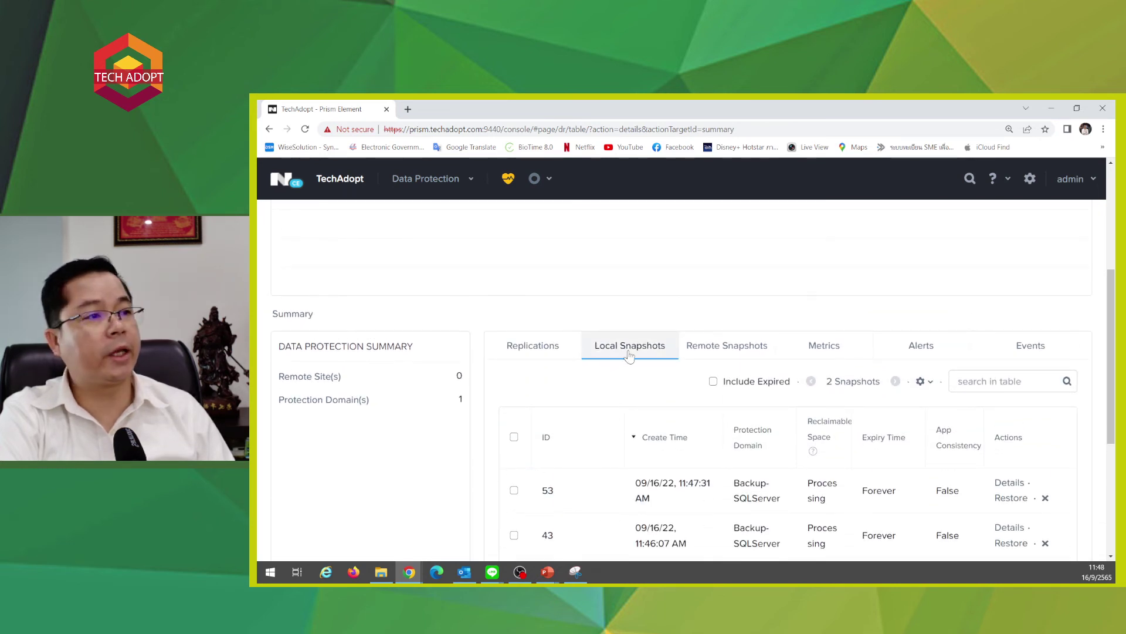
click(712, 352)
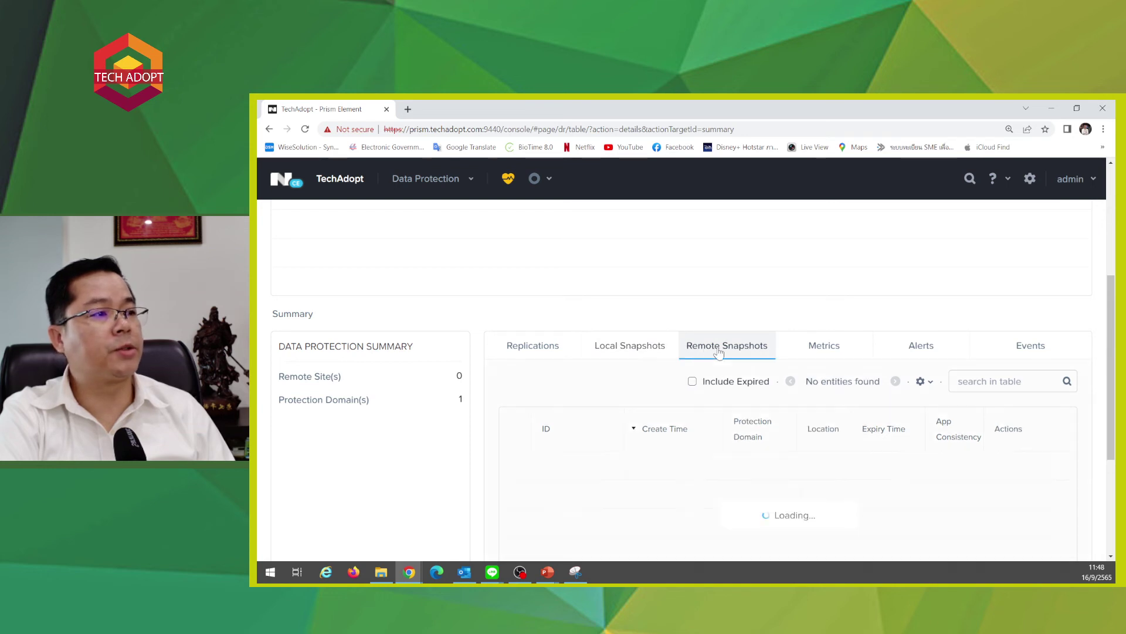
click(850, 356)
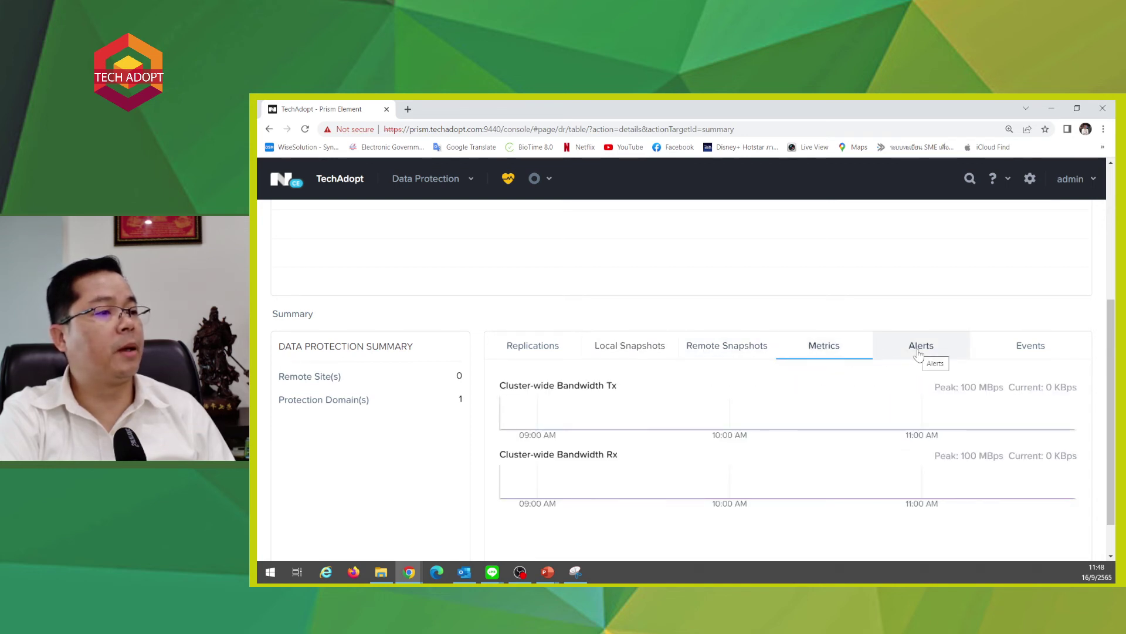
click(919, 355)
click(999, 354)
click(596, 359)
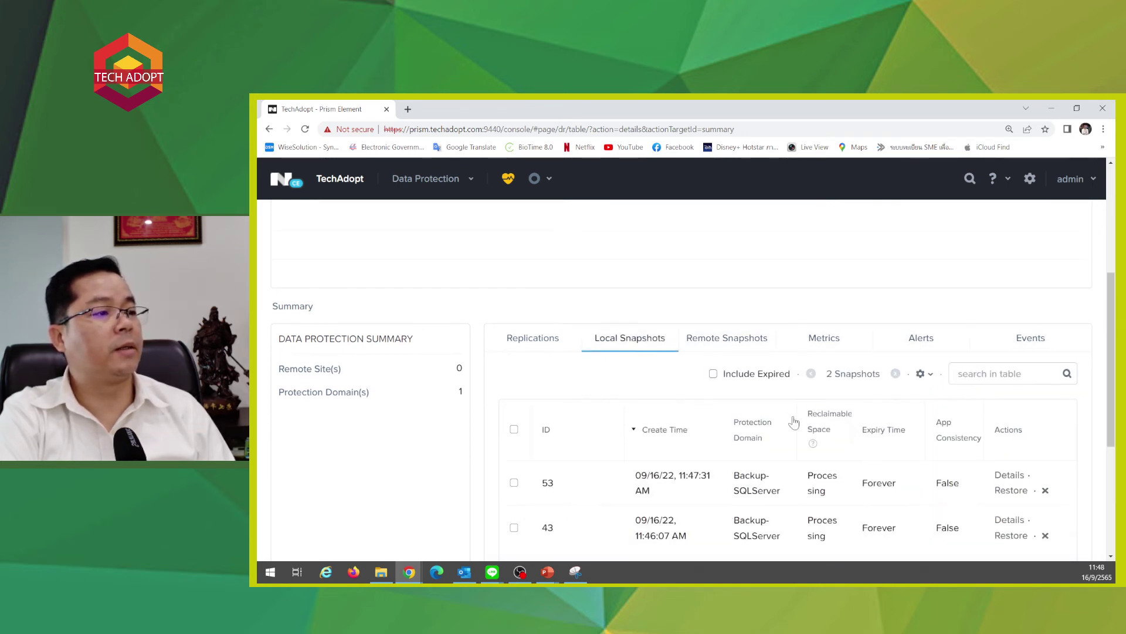
scroll(793, 421, down, 1)
scroll(984, 466, up, 5)
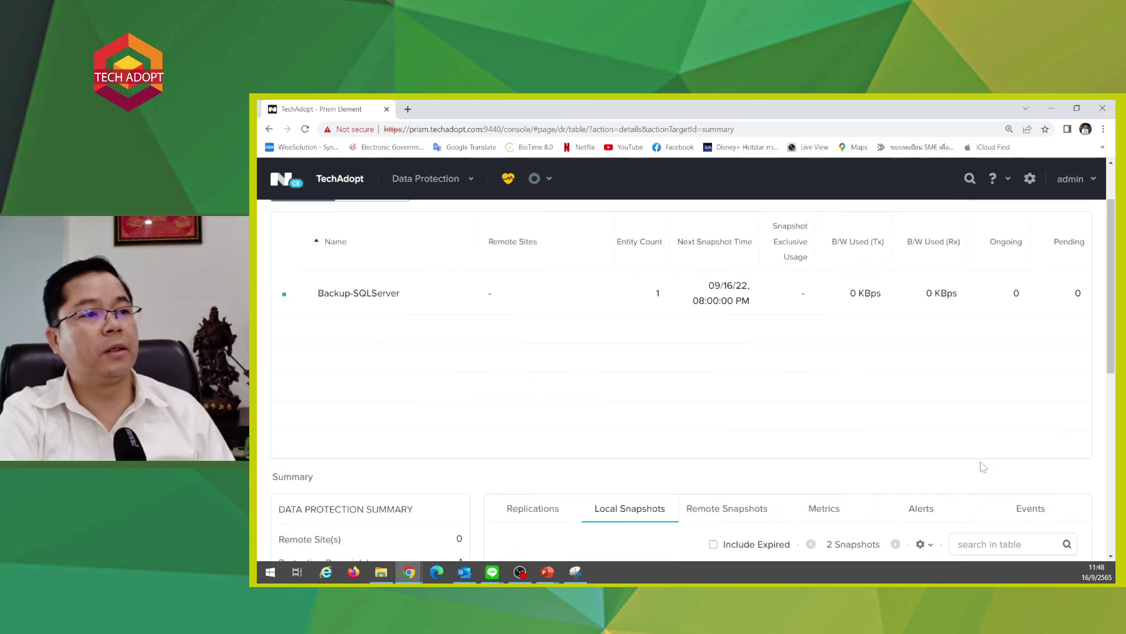
- View the Backup-SQLServer details, then switch to the VM table listing DB1-SQLServer
click(359, 360)
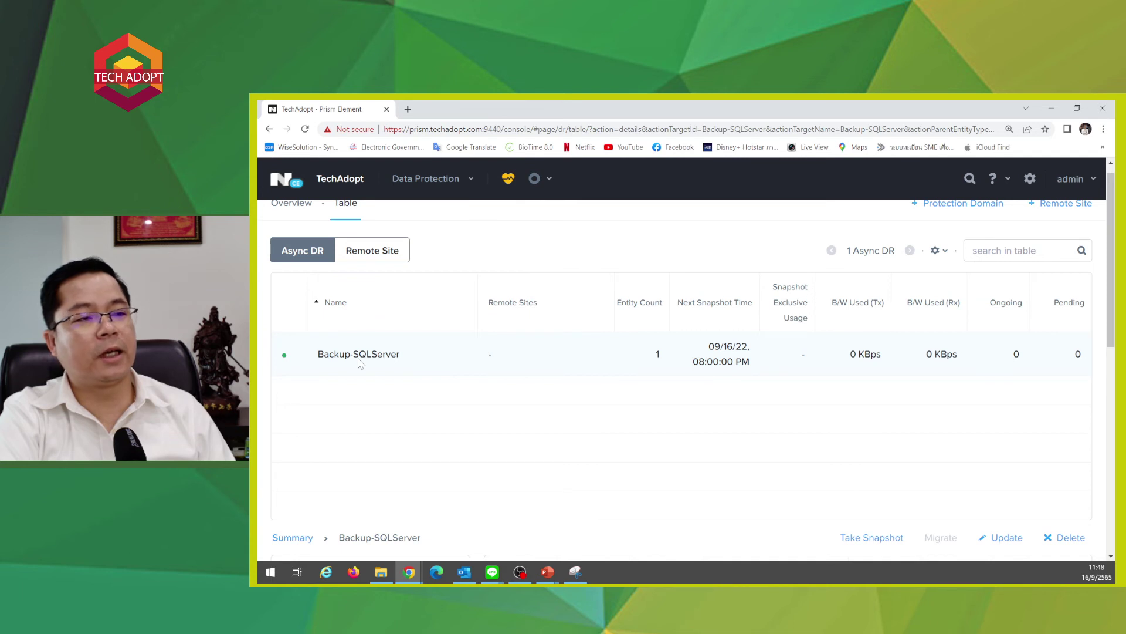
scroll(360, 364, down, 1)
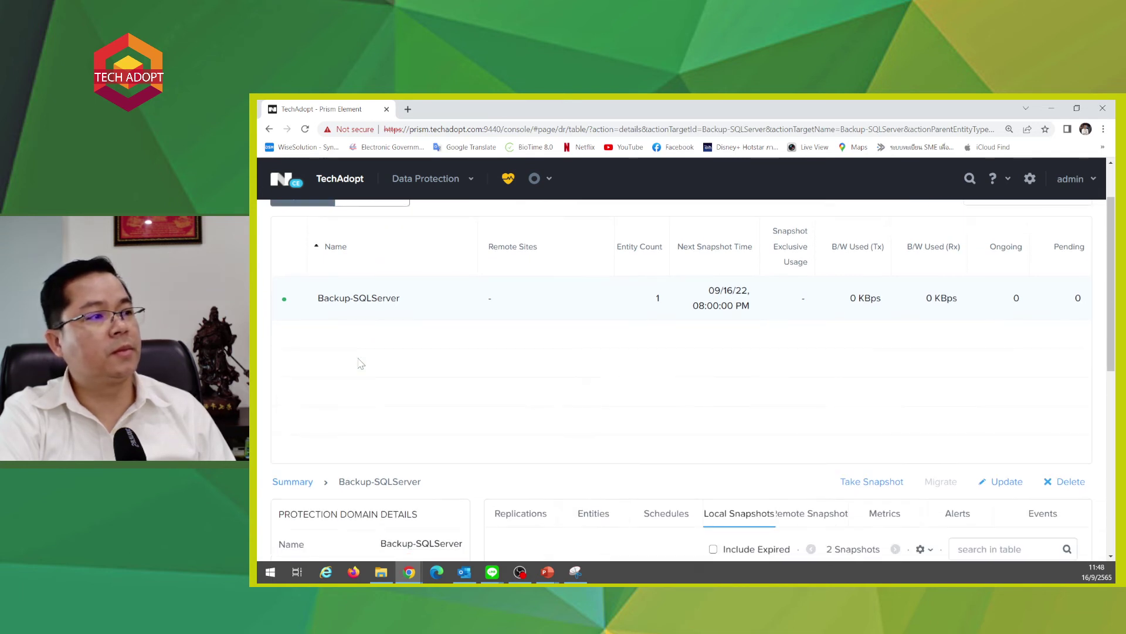
scroll(360, 364, up, 1)
scroll(911, 538, down, 1)
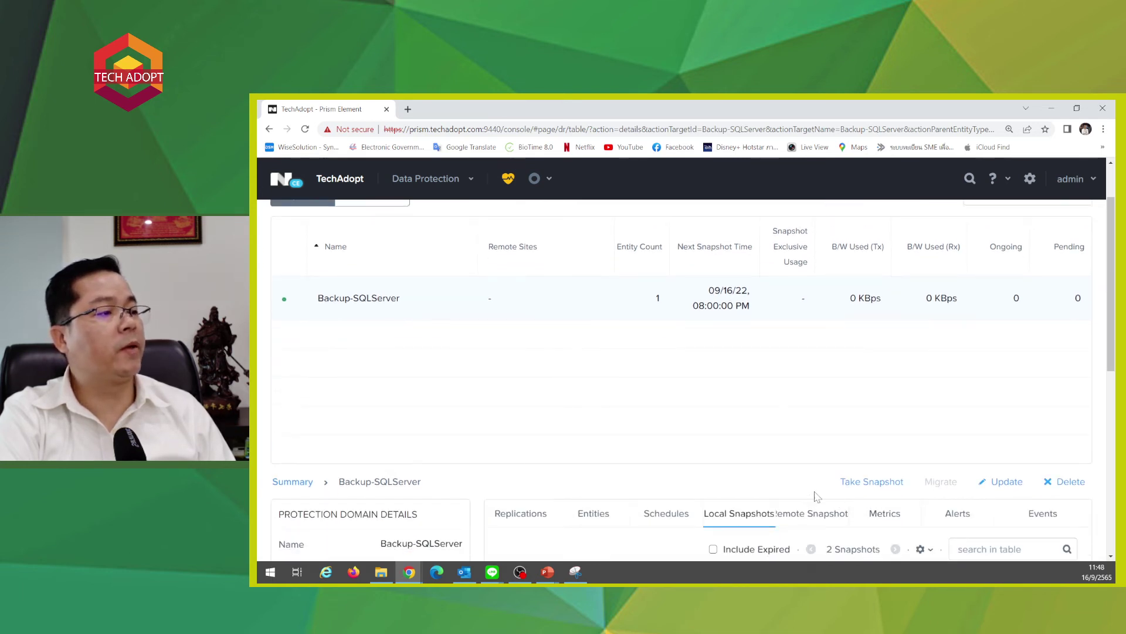
scroll(817, 493, up, 2)
click(432, 183)
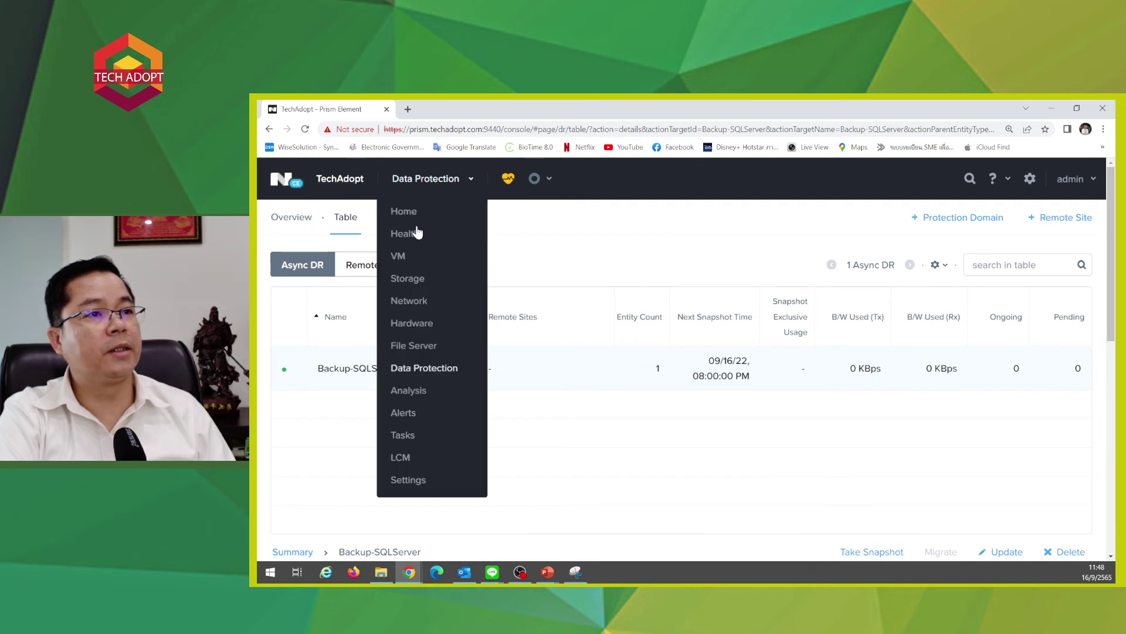
click(399, 258)
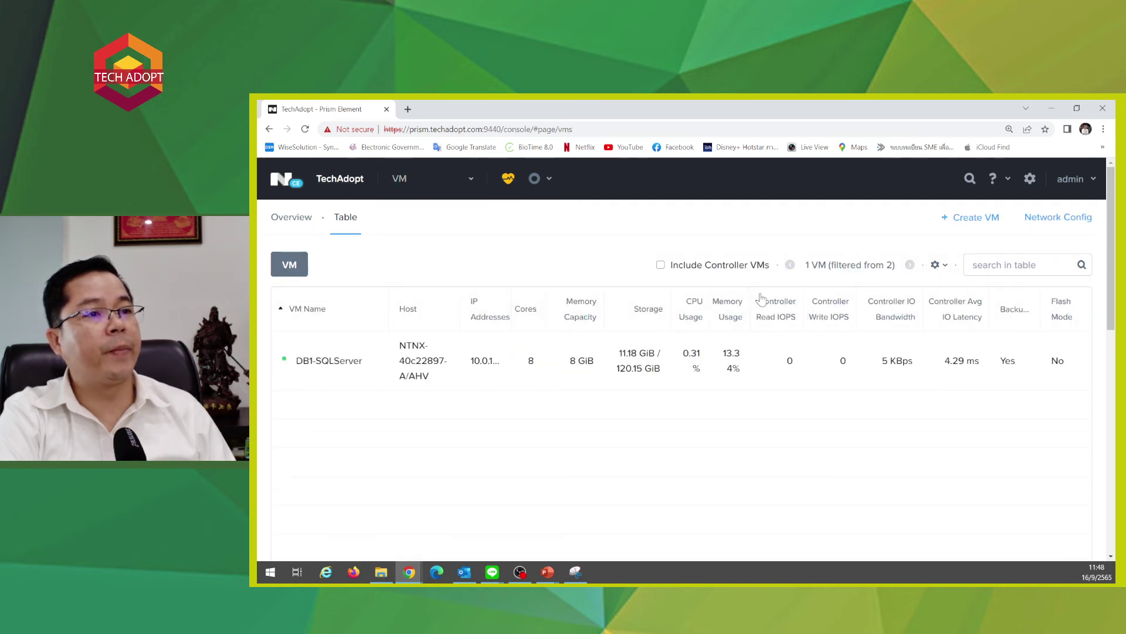
- Open the DB1-SQLServer console, send the unlock keys, and sign in with the account password
scroll(787, 335, down, 3)
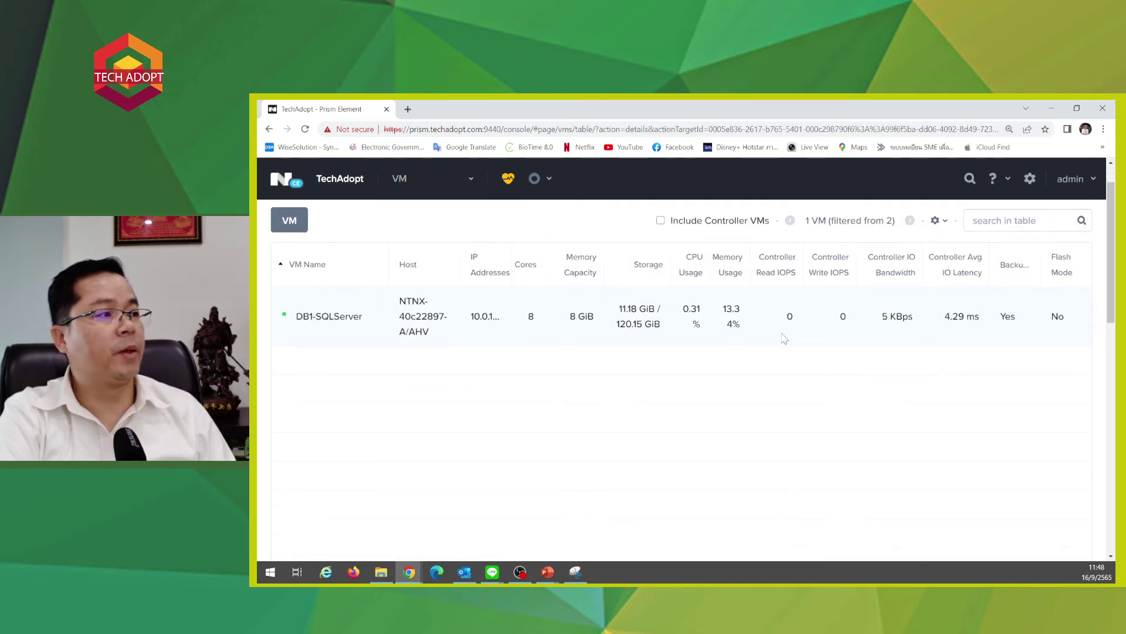
click(632, 502)
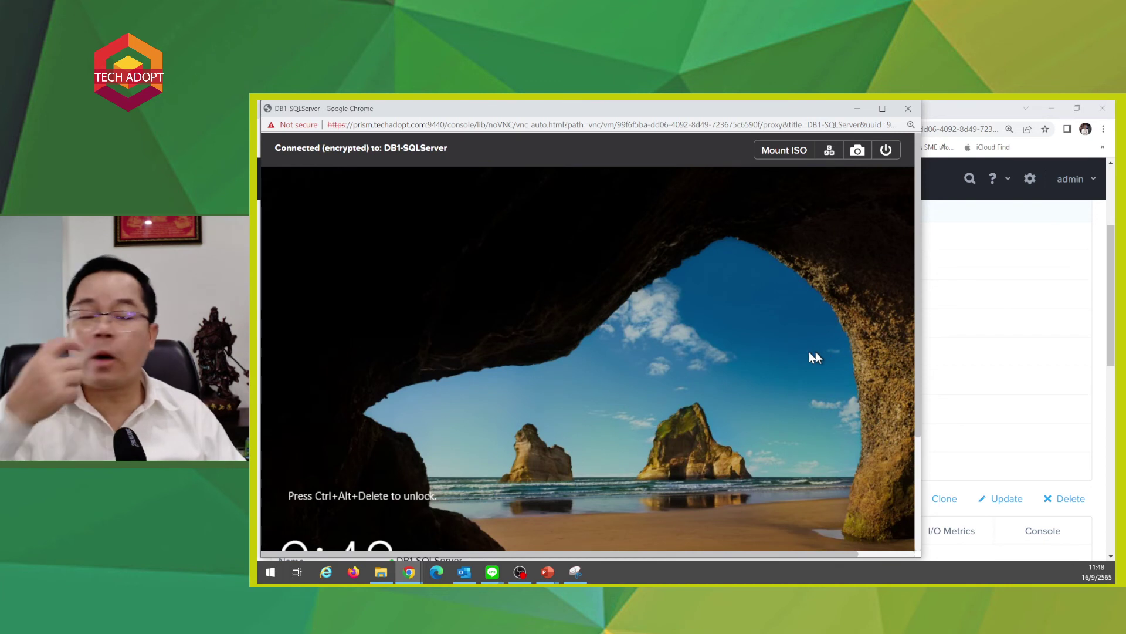
click(829, 151)
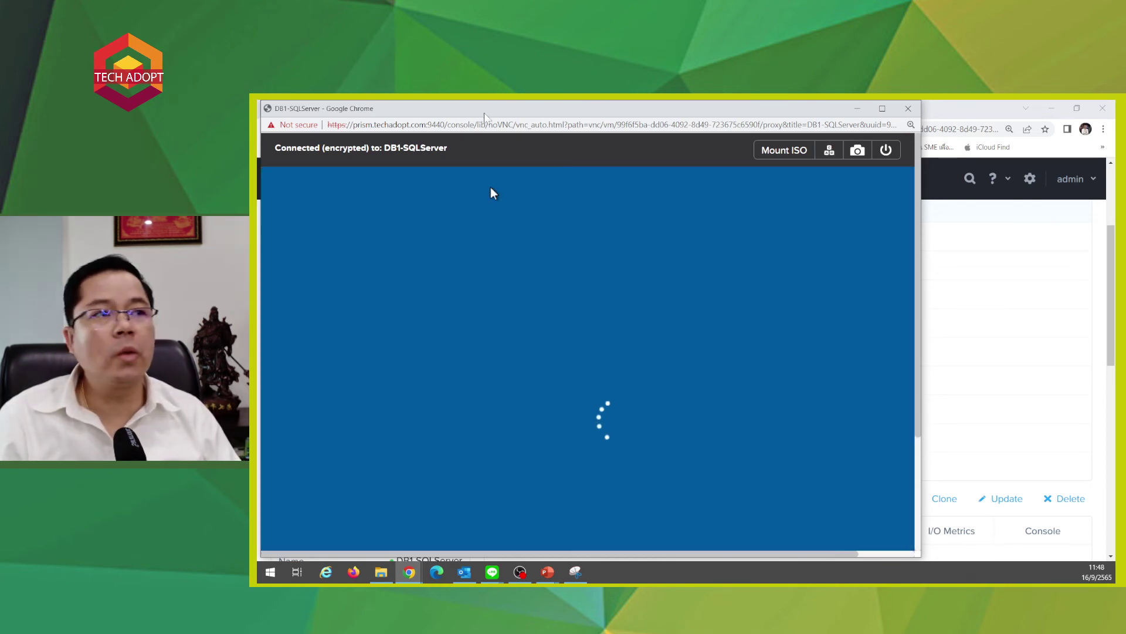
drag(484, 113, 563, 116)
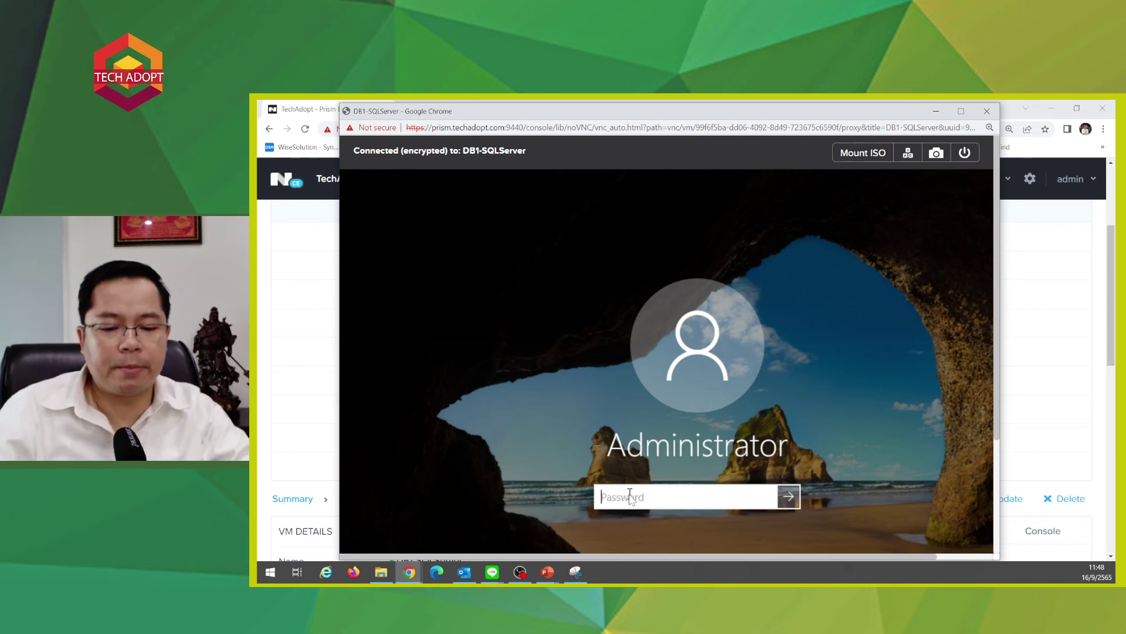
text(********)
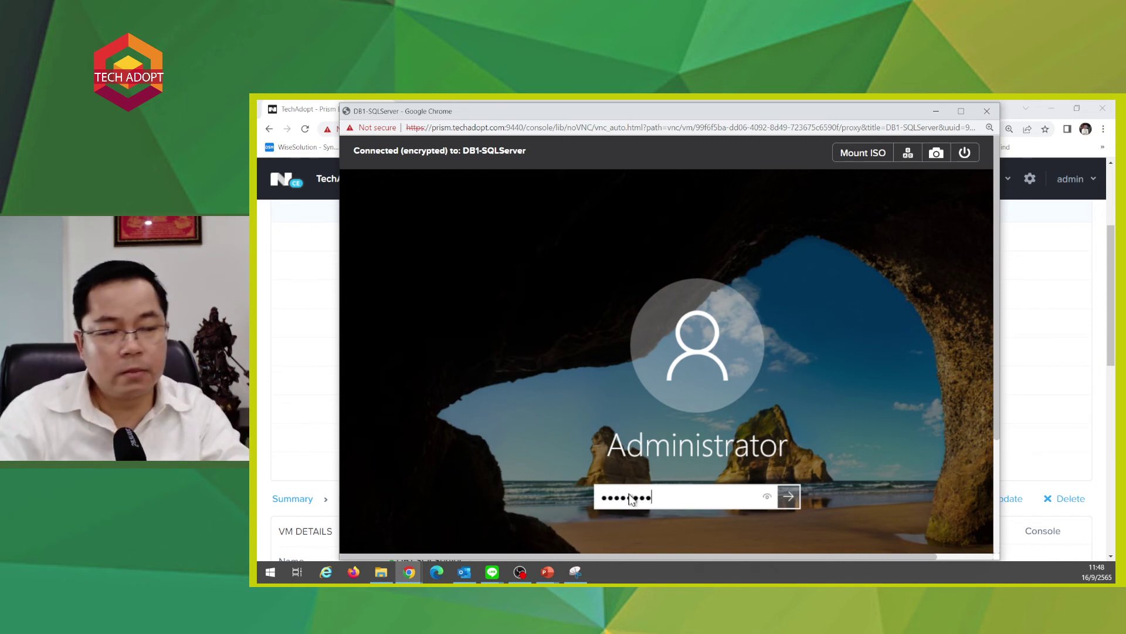
key(Return)
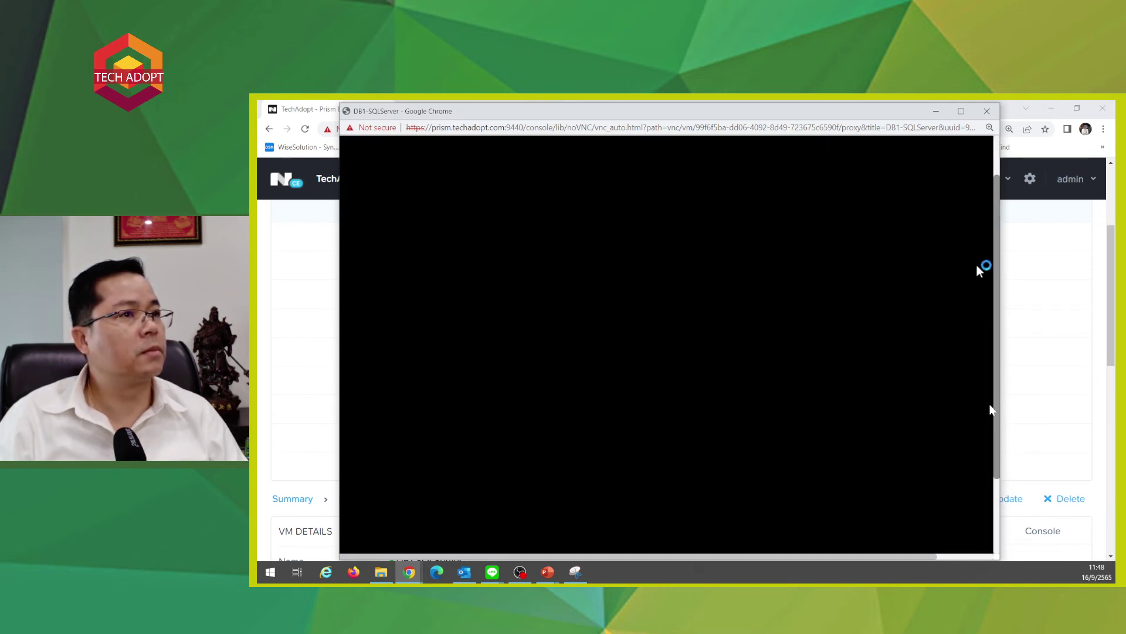
- Enter 'ok' as the unexpected-shutdown comment and launch Nutanix Self Service Restore
scroll(1034, 388, down, 1)
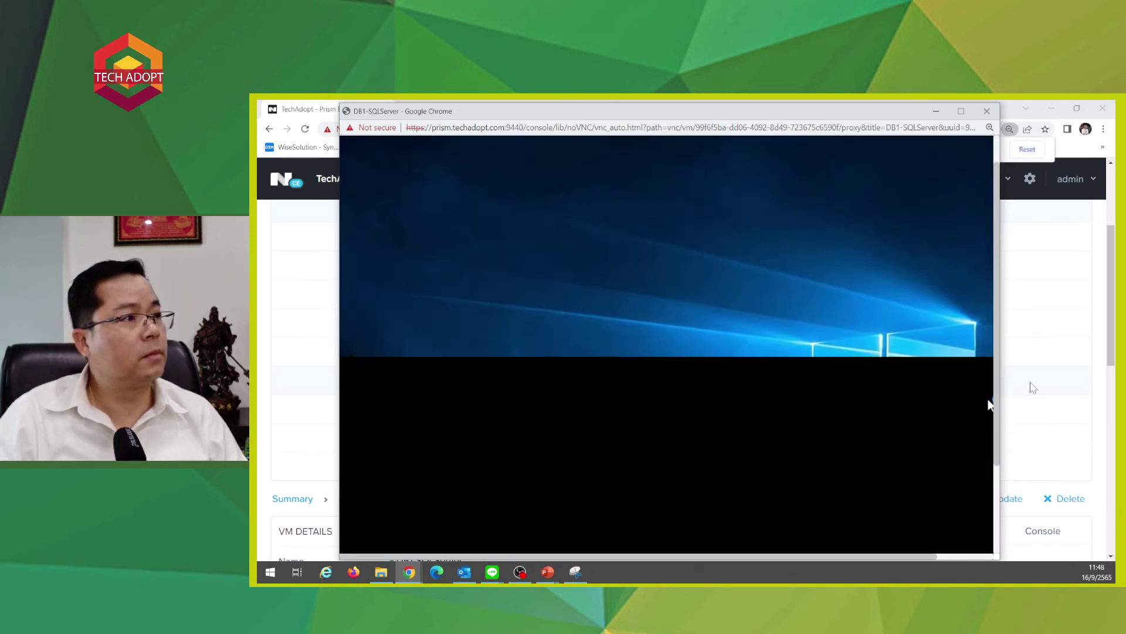
click(1027, 150)
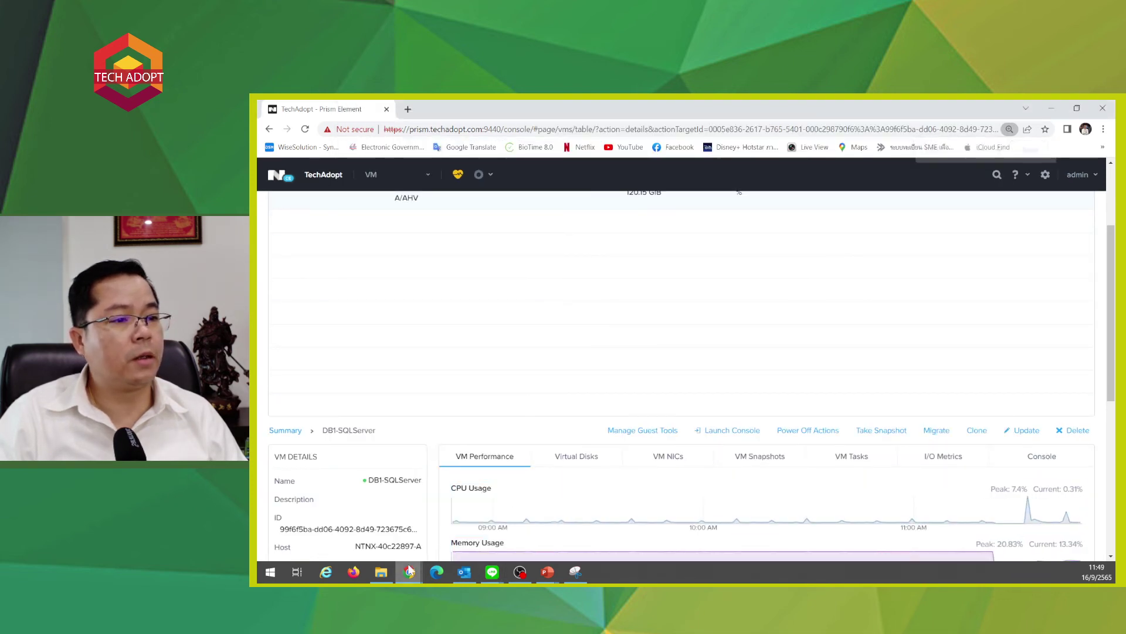
mouse_move(404, 576)
click(538, 528)
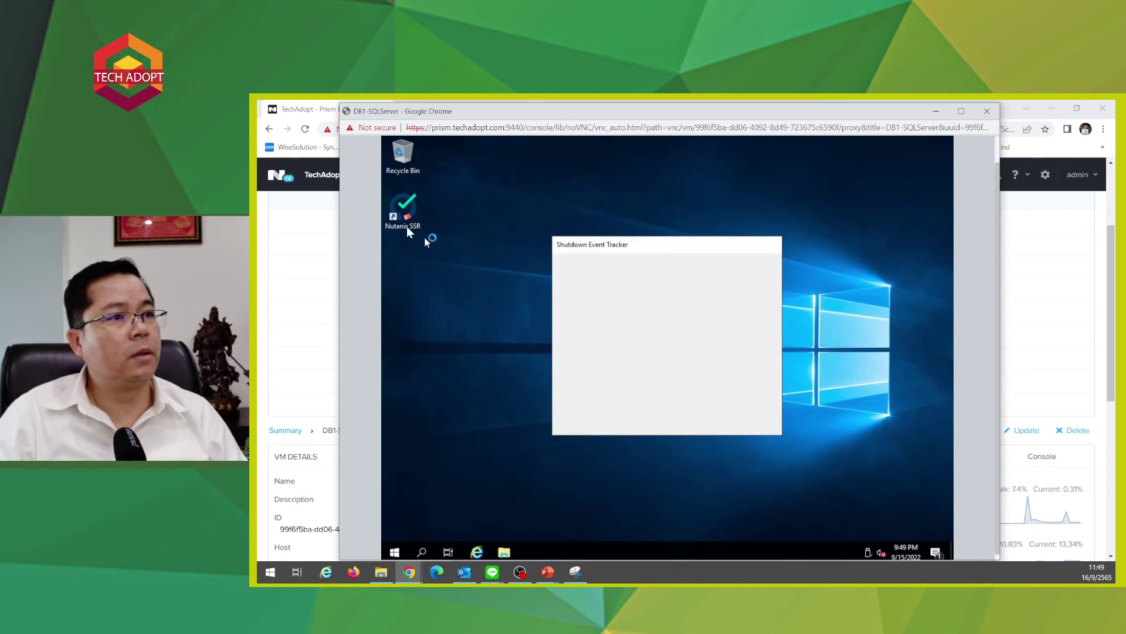
click(638, 377)
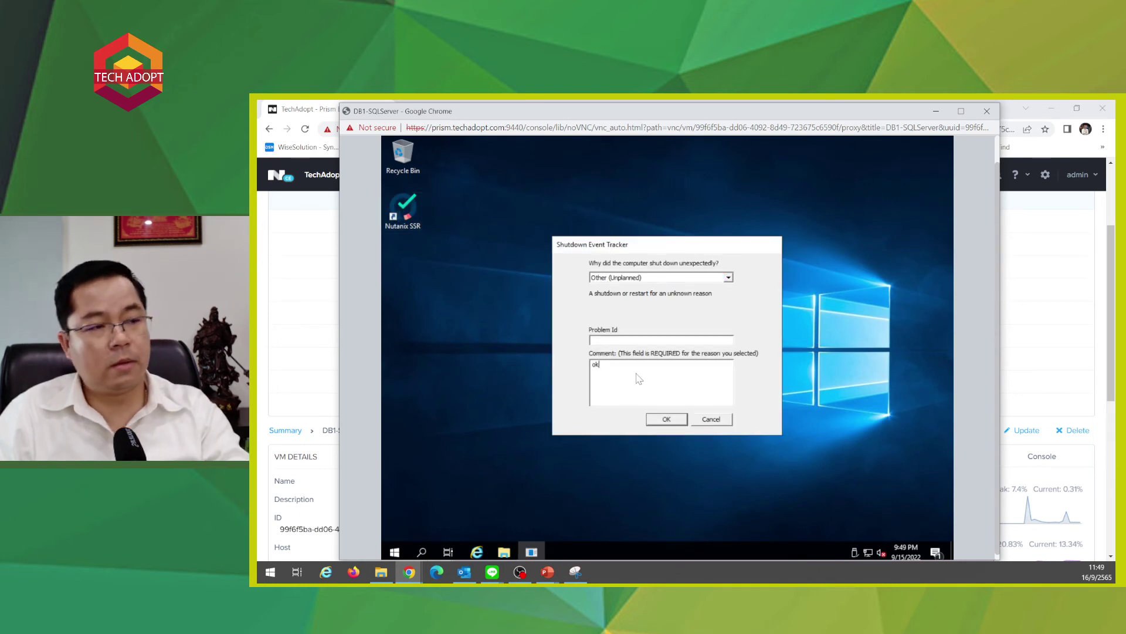
text(ok)
key(Return)
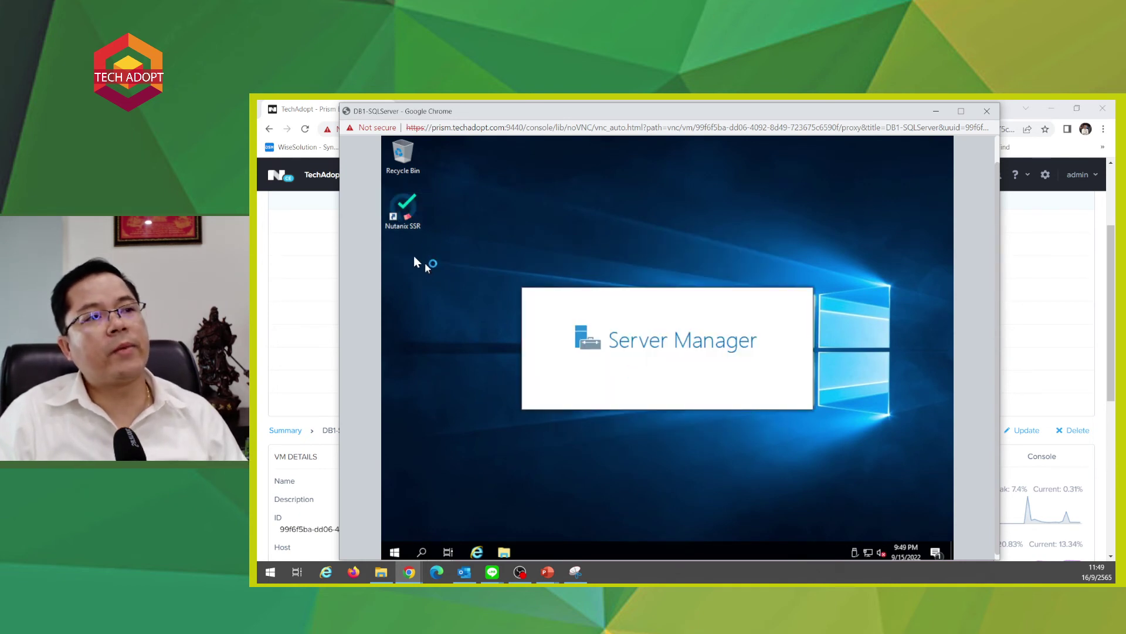
double_click(404, 217)
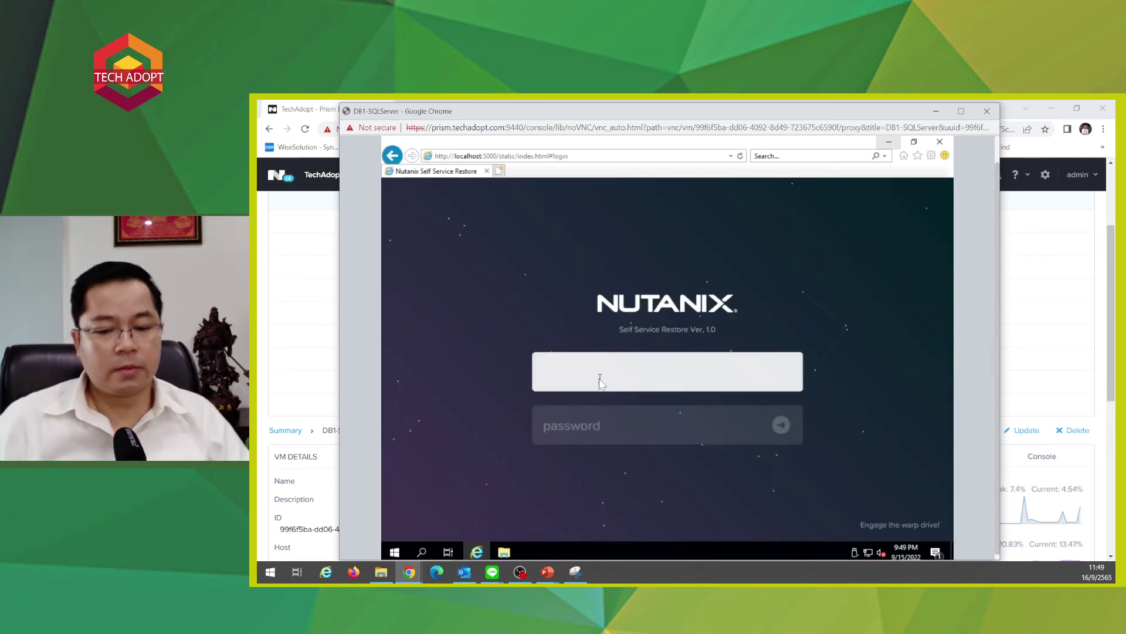
- Log in to Self Service Restore as administrator with the account password
click(600, 381)
text(adminis)
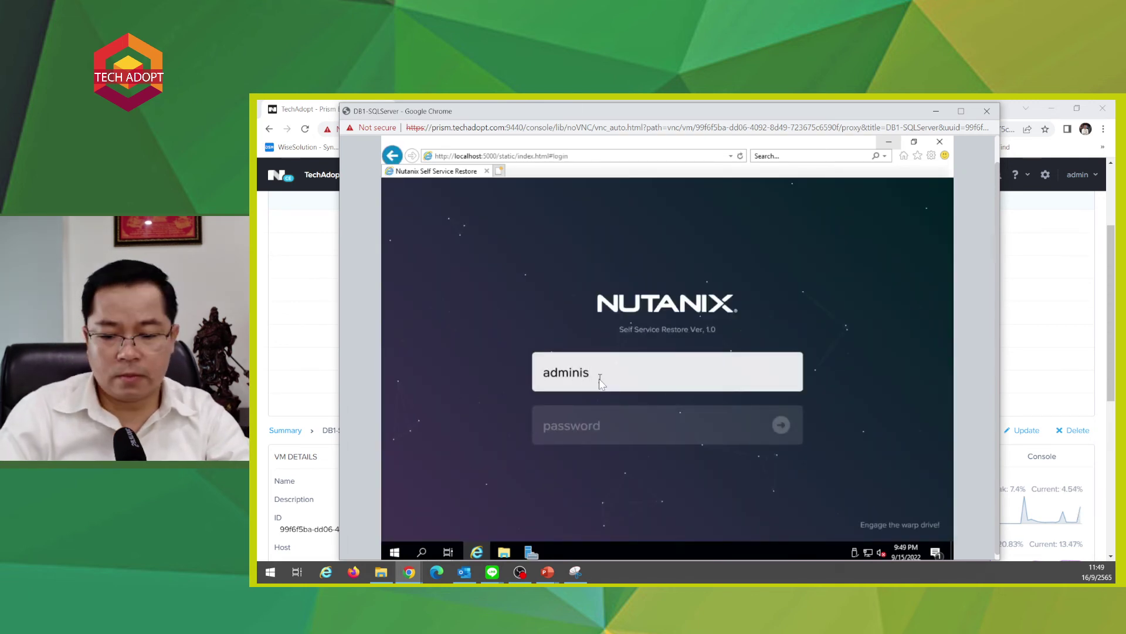
text(trator)
key(Tab)
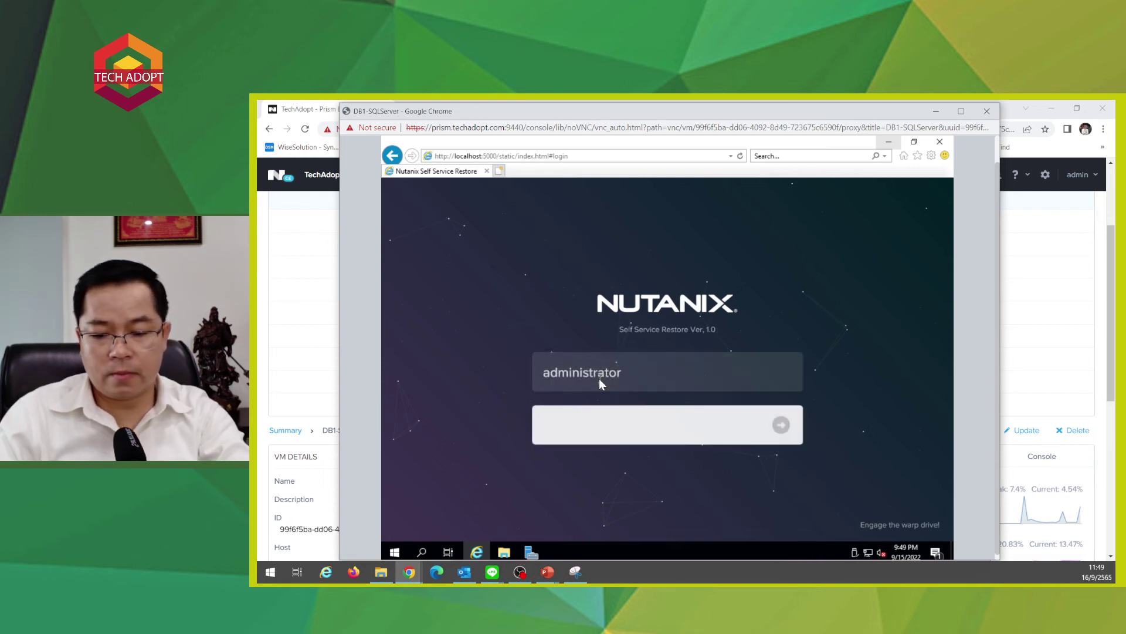
text(•••••••••)
key(Return)
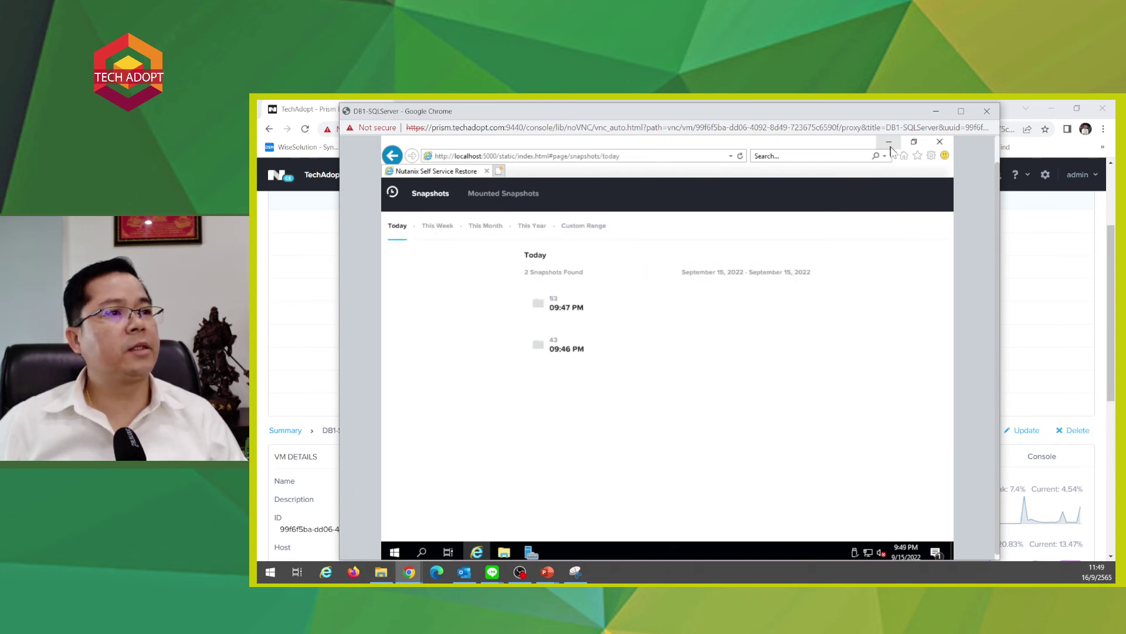
- Mount Disk 0 from the 09:47 PM snapshot 53, then minimize the VM console
click(531, 306)
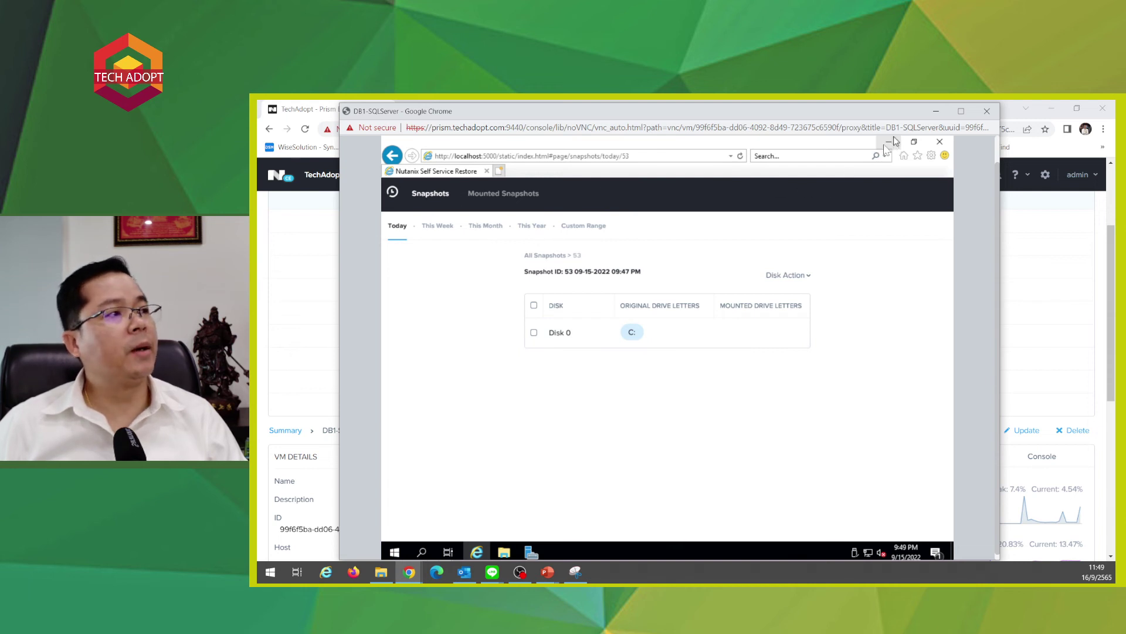
double_click(567, 335)
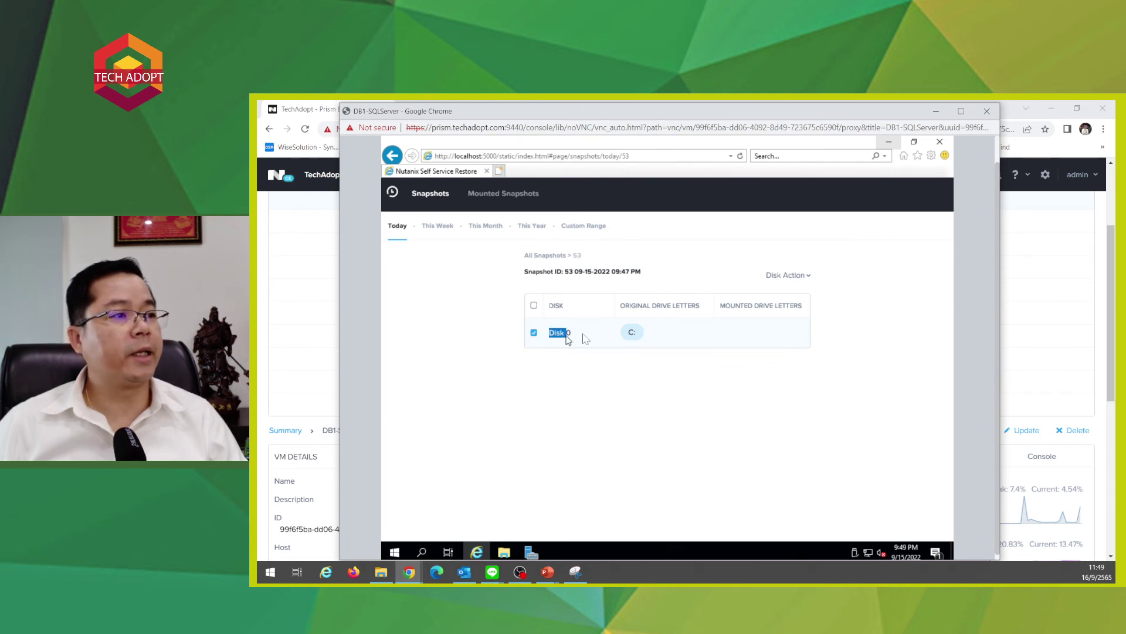
double_click(631, 332)
click(560, 336)
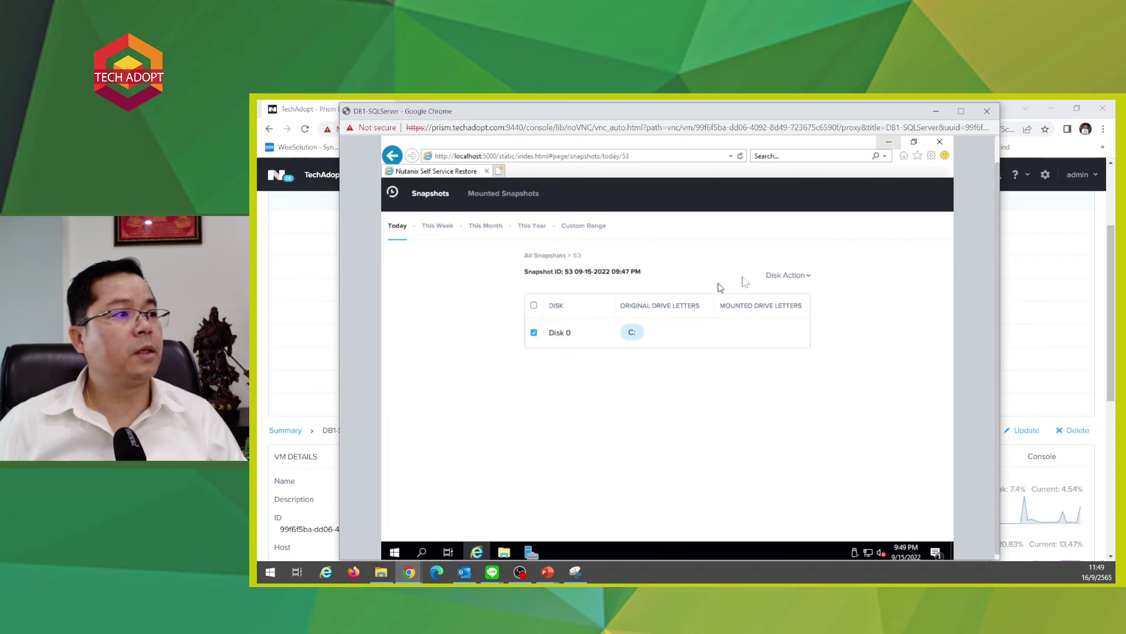
click(780, 281)
click(771, 296)
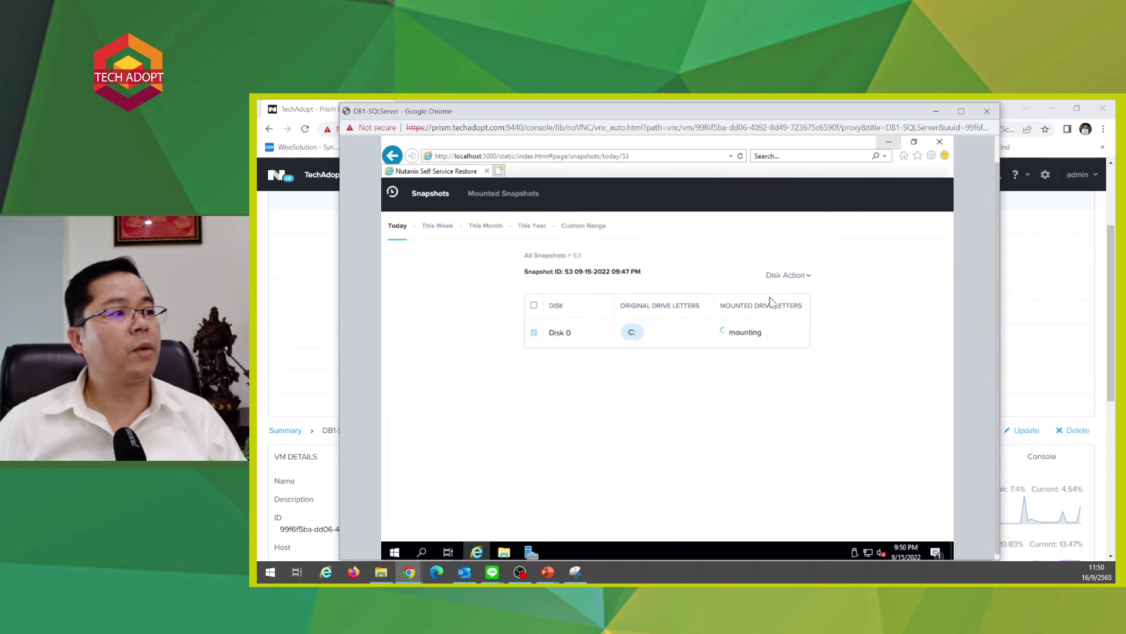
click(789, 276)
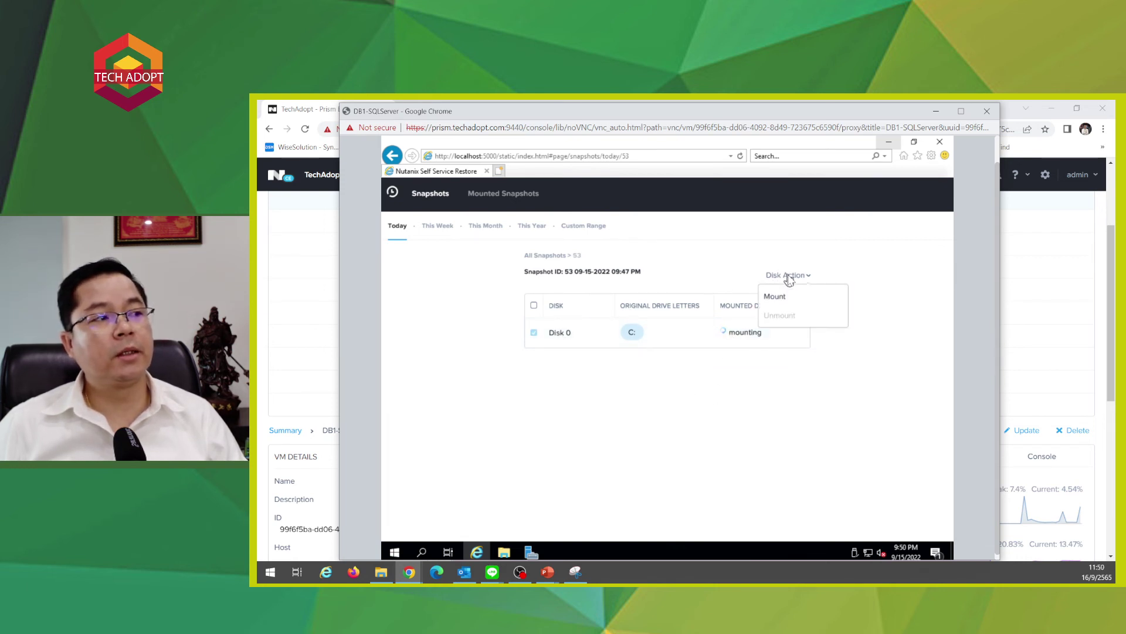
click(636, 463)
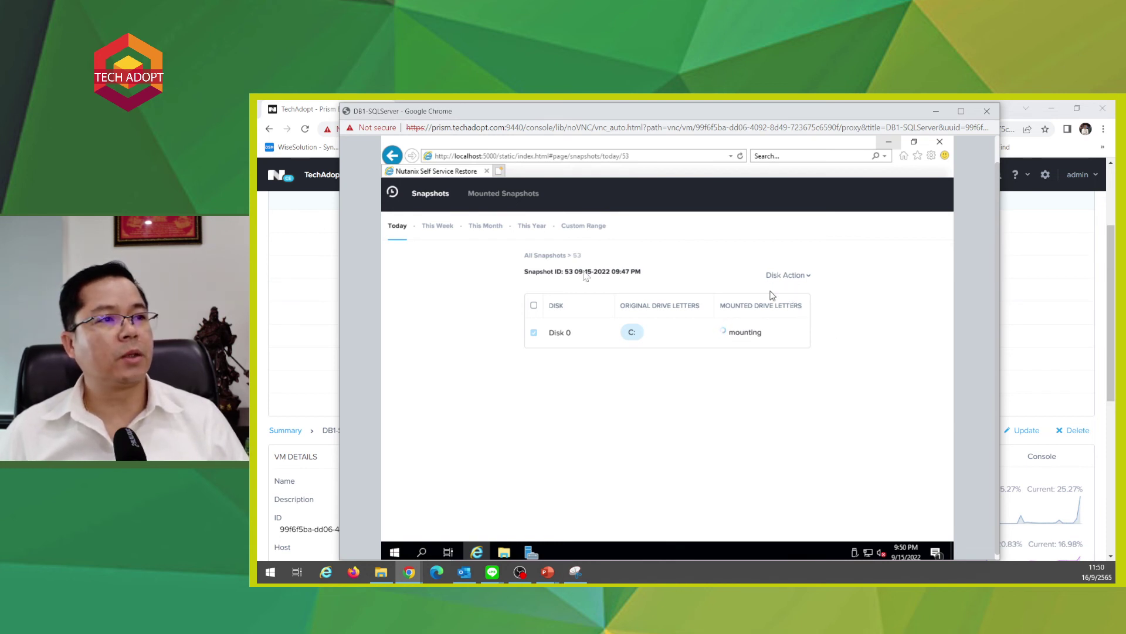
click(936, 111)
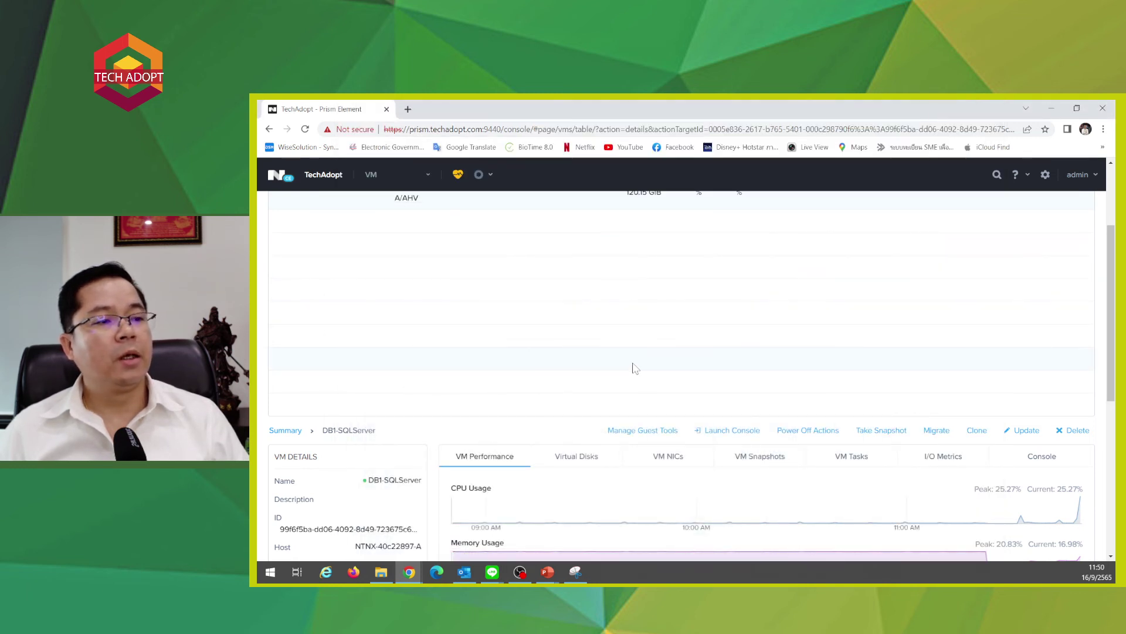
- Visit Data Protection, then the Storage page, viewing TEST-Container, SelfServiceContainer and Backup-container details
scroll(635, 368, down, 3)
scroll(634, 367, down, 3)
scroll(631, 367, up, 4)
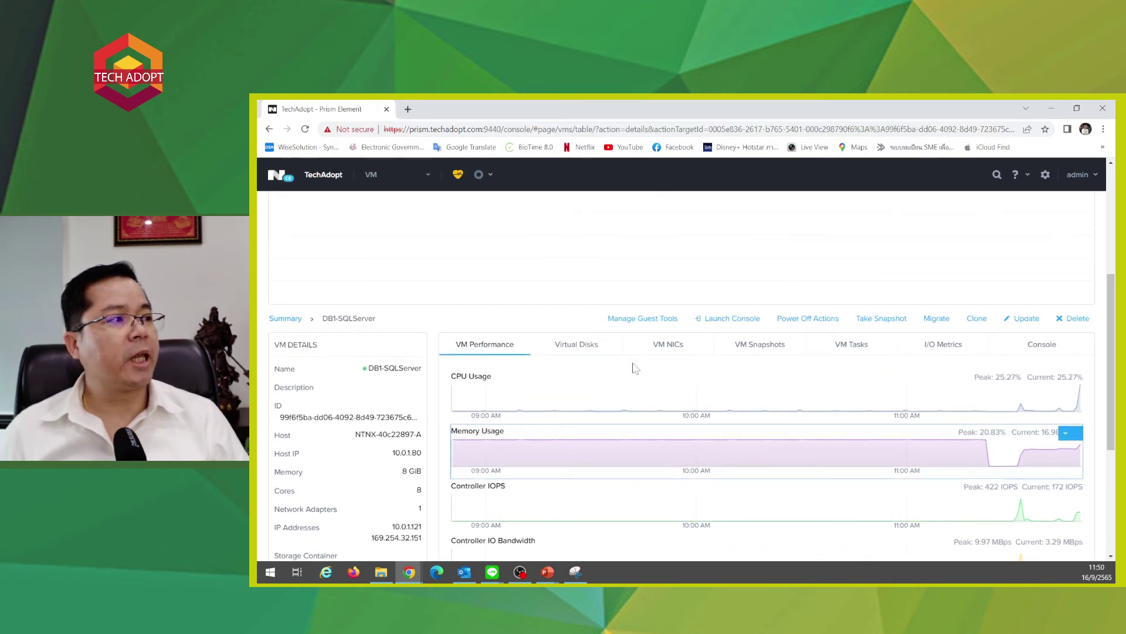
scroll(504, 283, up, 5)
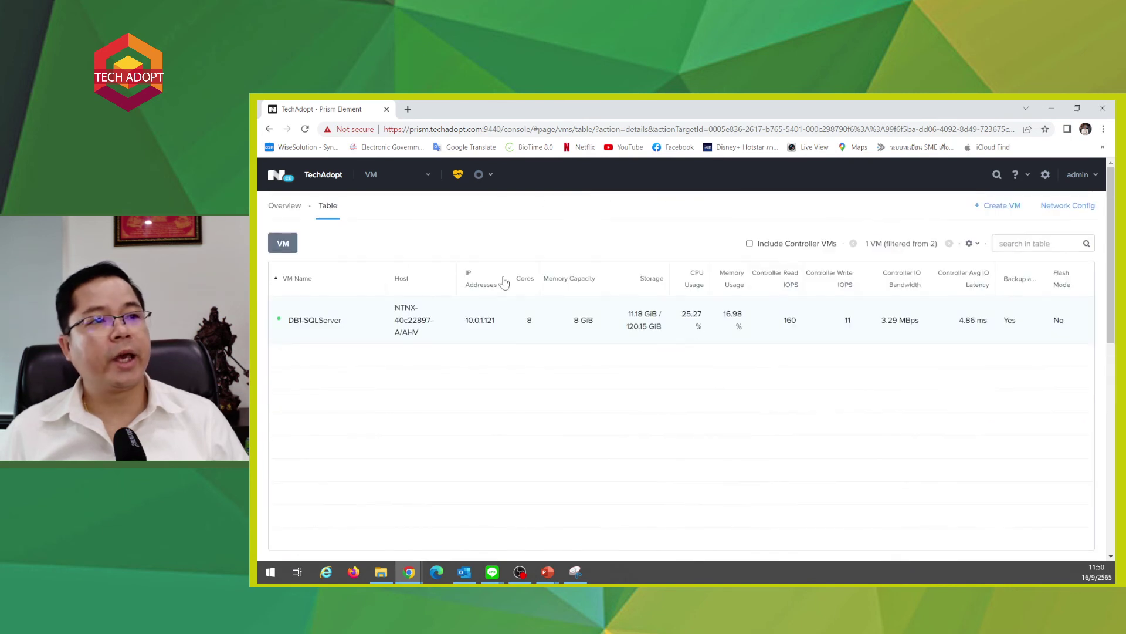
click(372, 174)
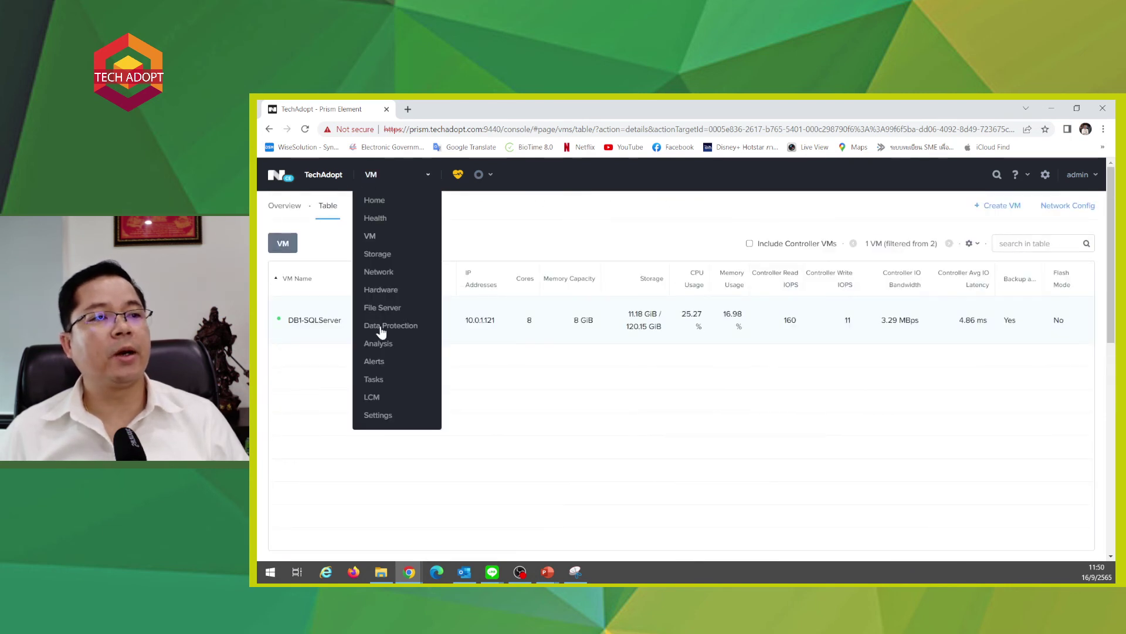
click(397, 328)
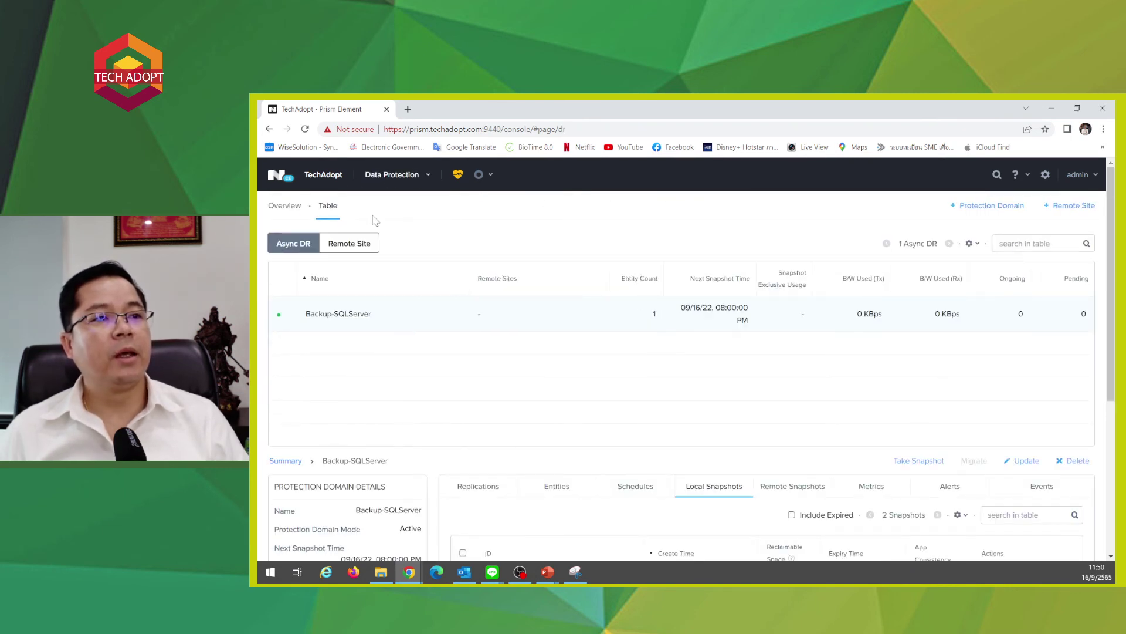
click(390, 175)
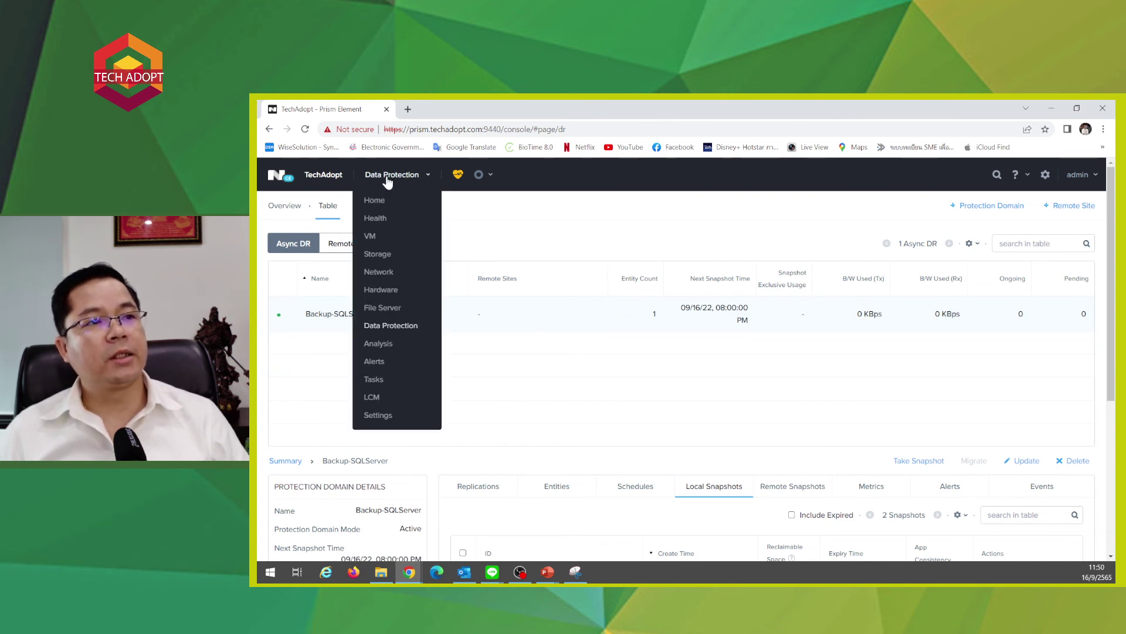
click(378, 254)
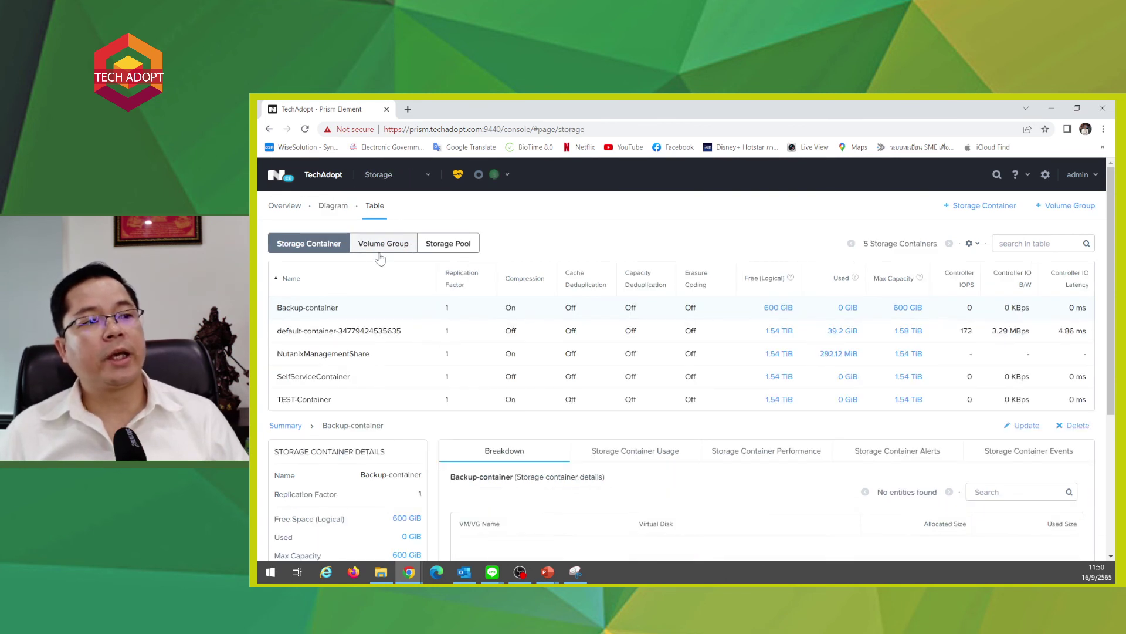
click(314, 399)
click(314, 376)
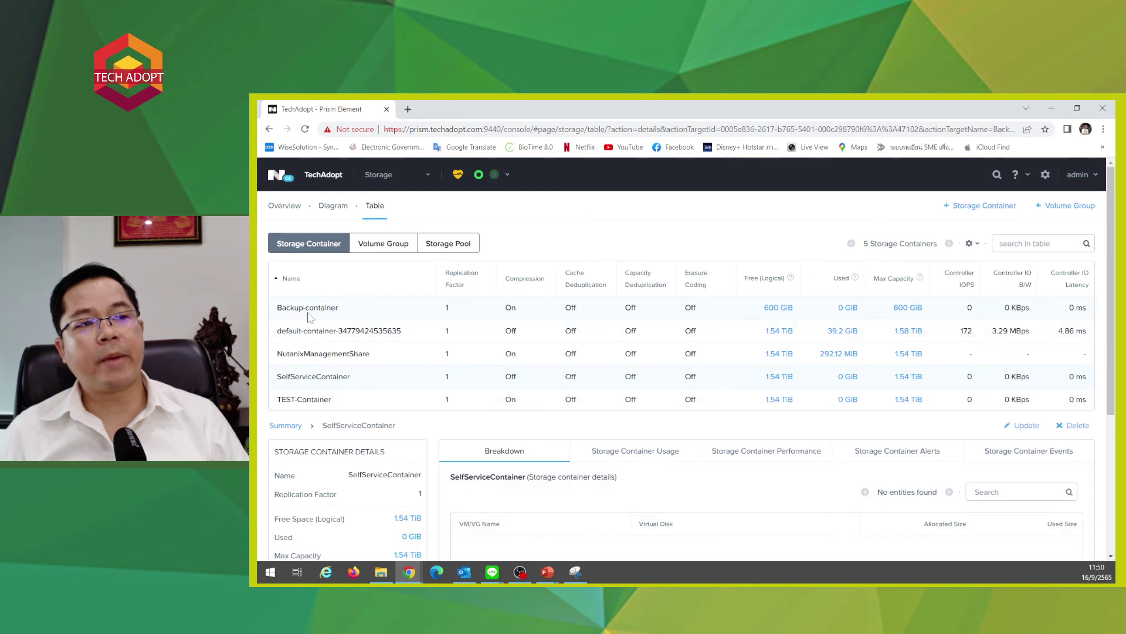
click(317, 310)
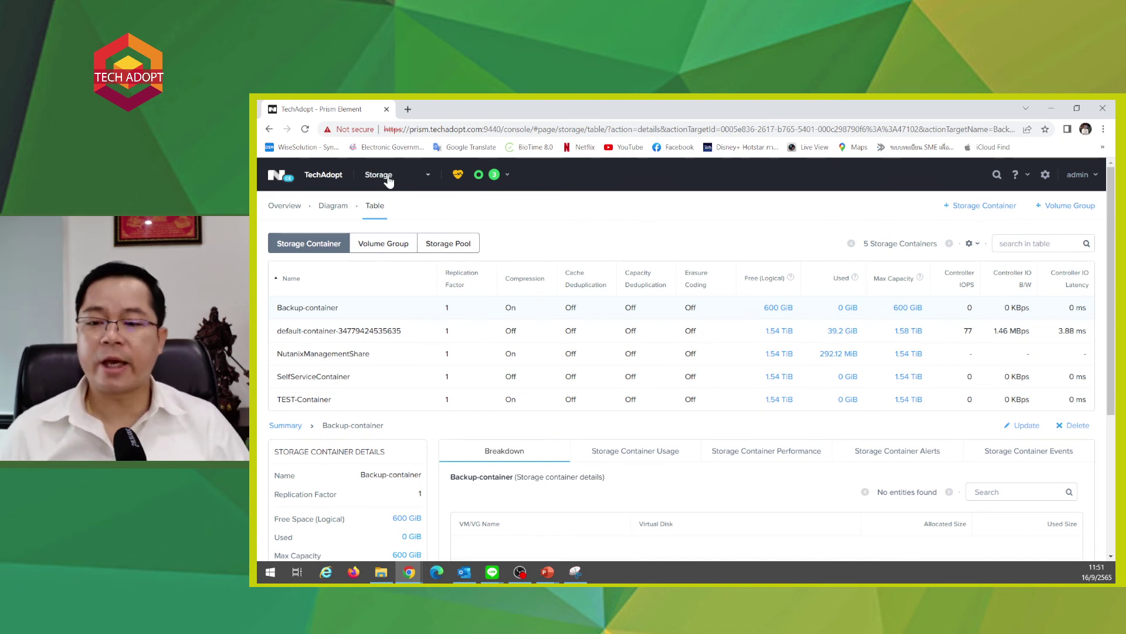
- Confirm the SSR volume group tasks reached 100%, then restore the DB1-SQLServer console window
click(505, 175)
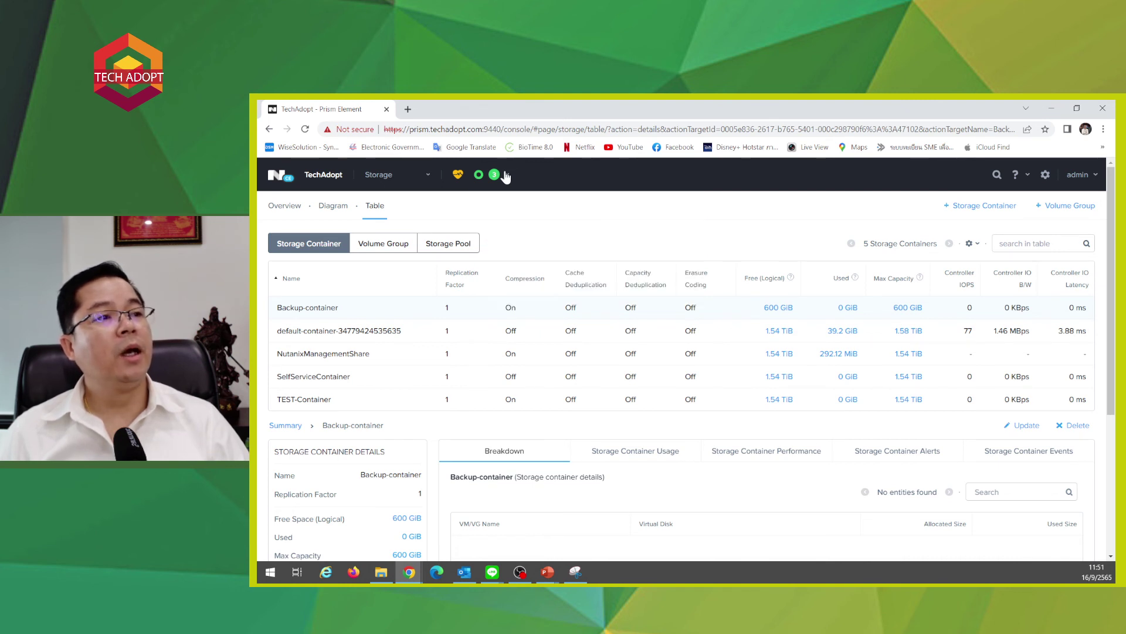
click(398, 174)
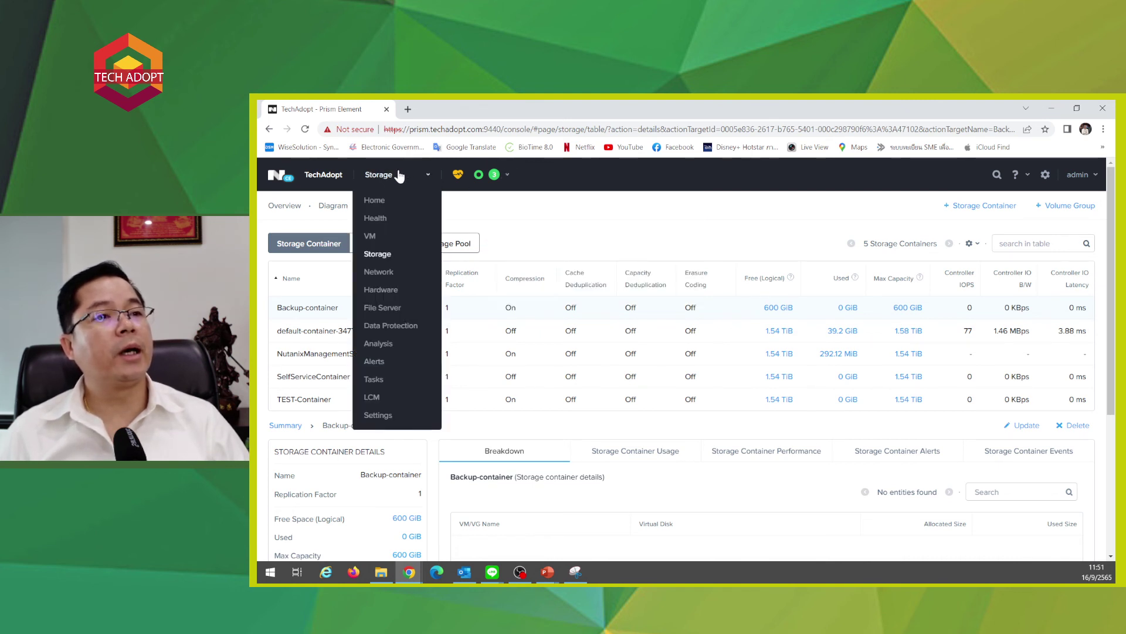
click(498, 177)
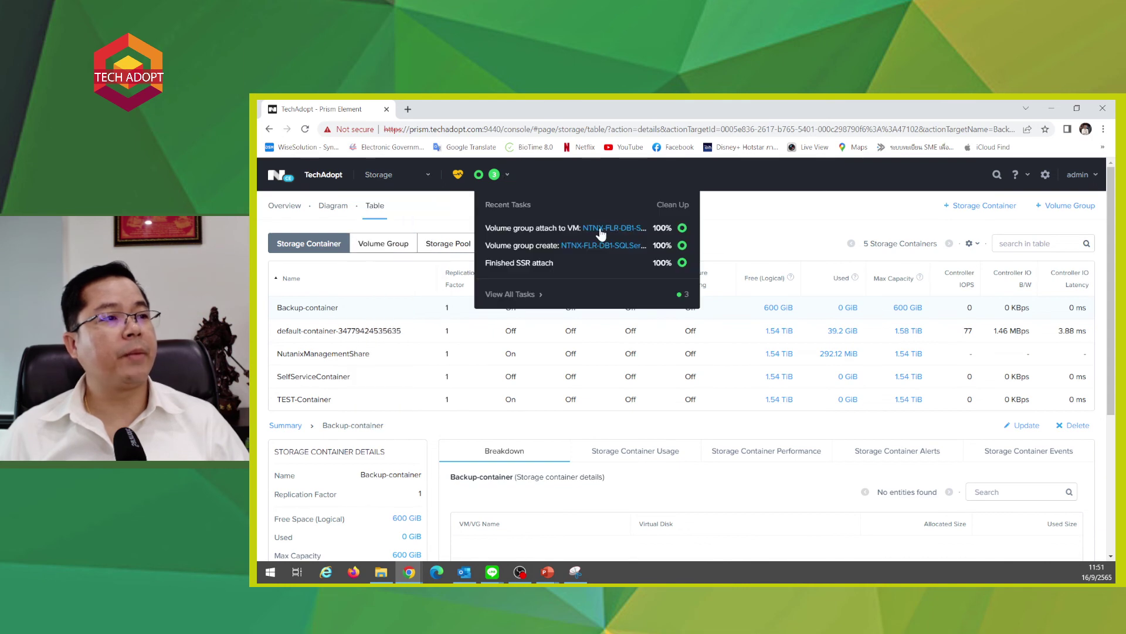
click(408, 572)
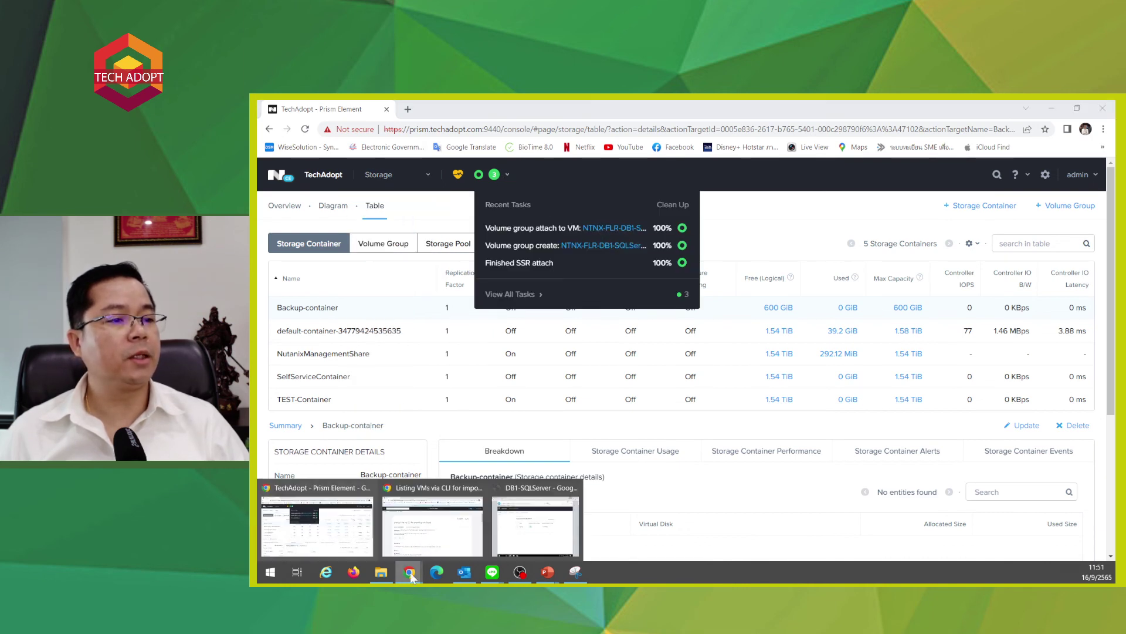
click(549, 514)
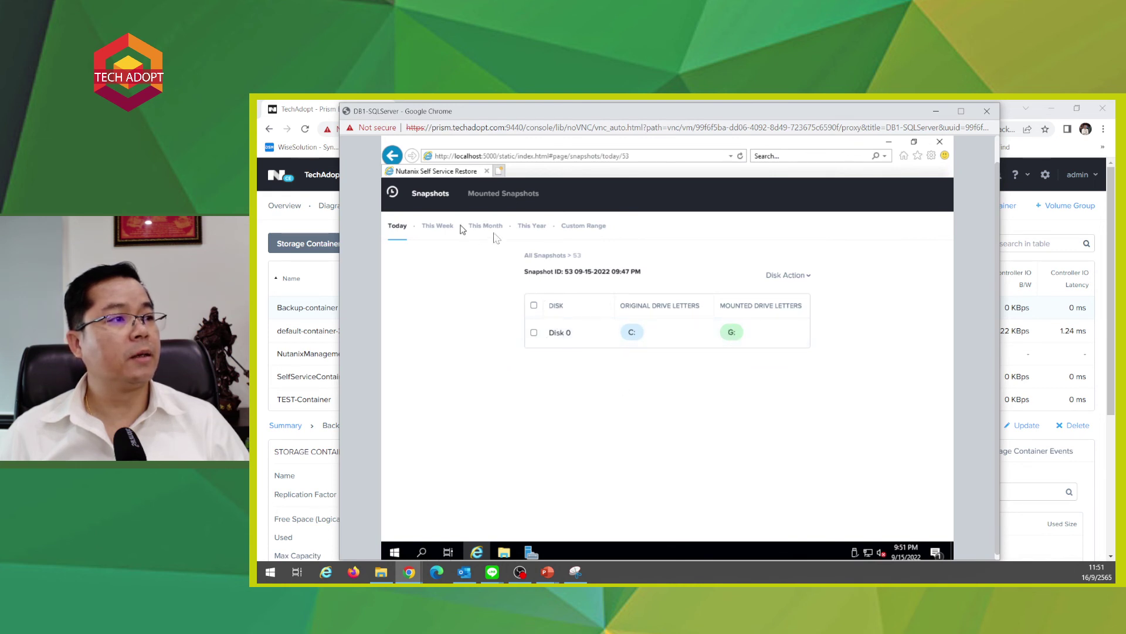
- Browse the mounted Local Disk (G:) in File Explorer from This PC, then minimize the console
click(797, 276)
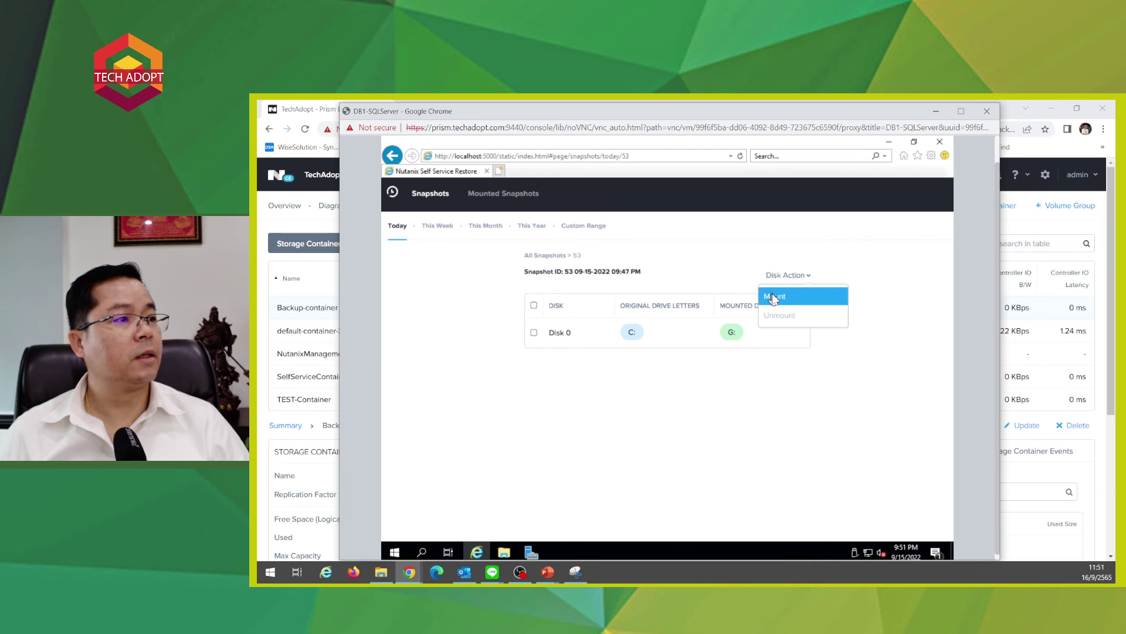
click(666, 390)
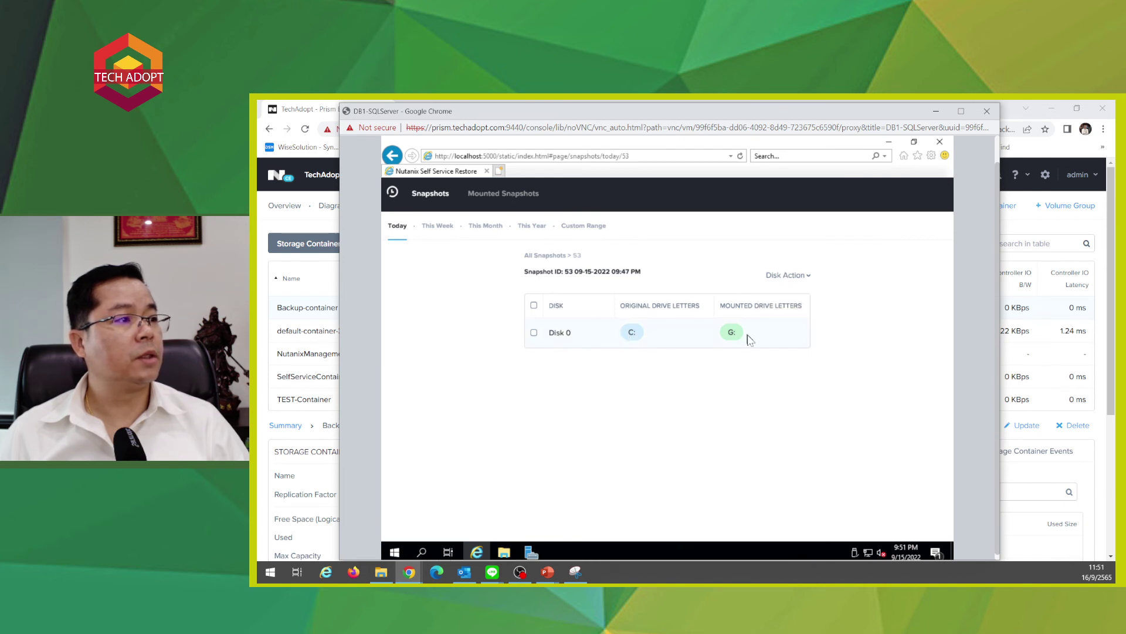
click(504, 553)
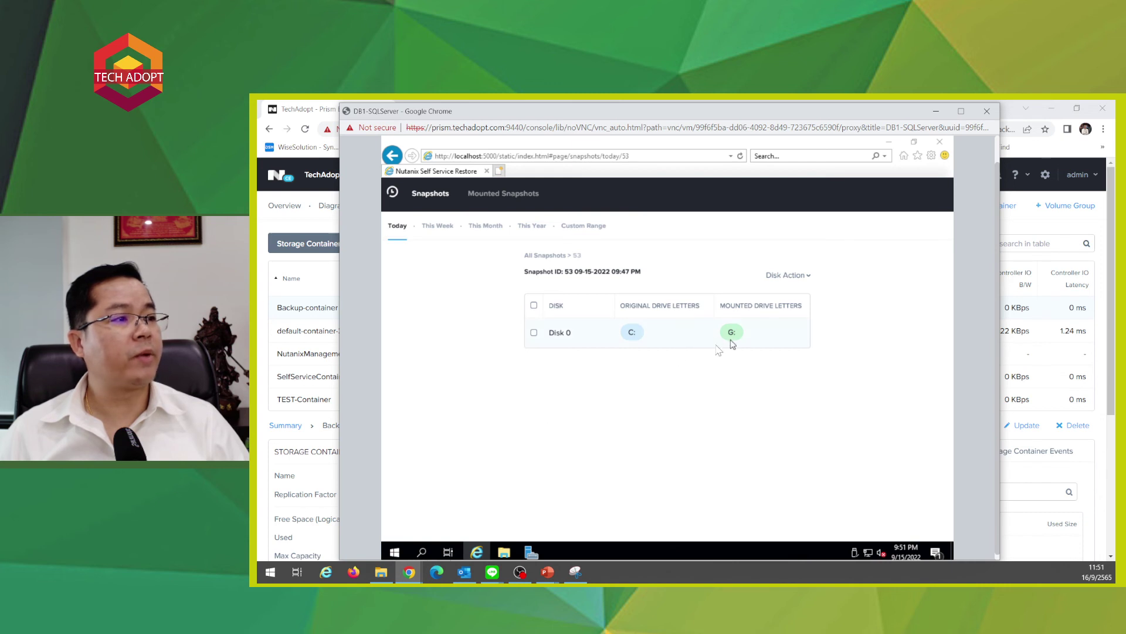
click(506, 553)
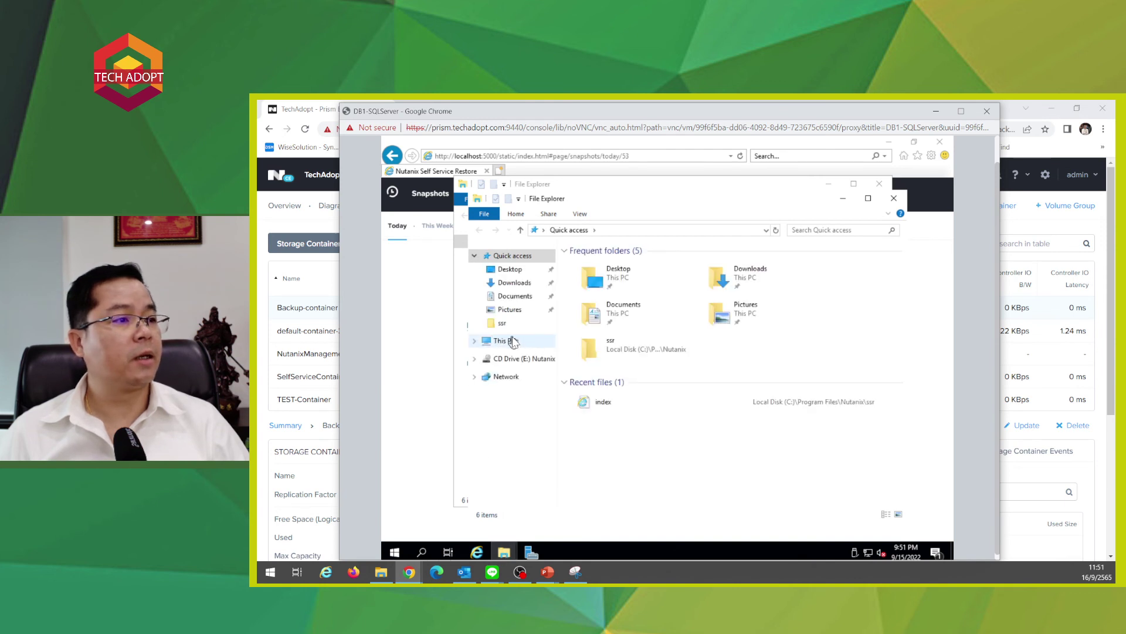
click(508, 341)
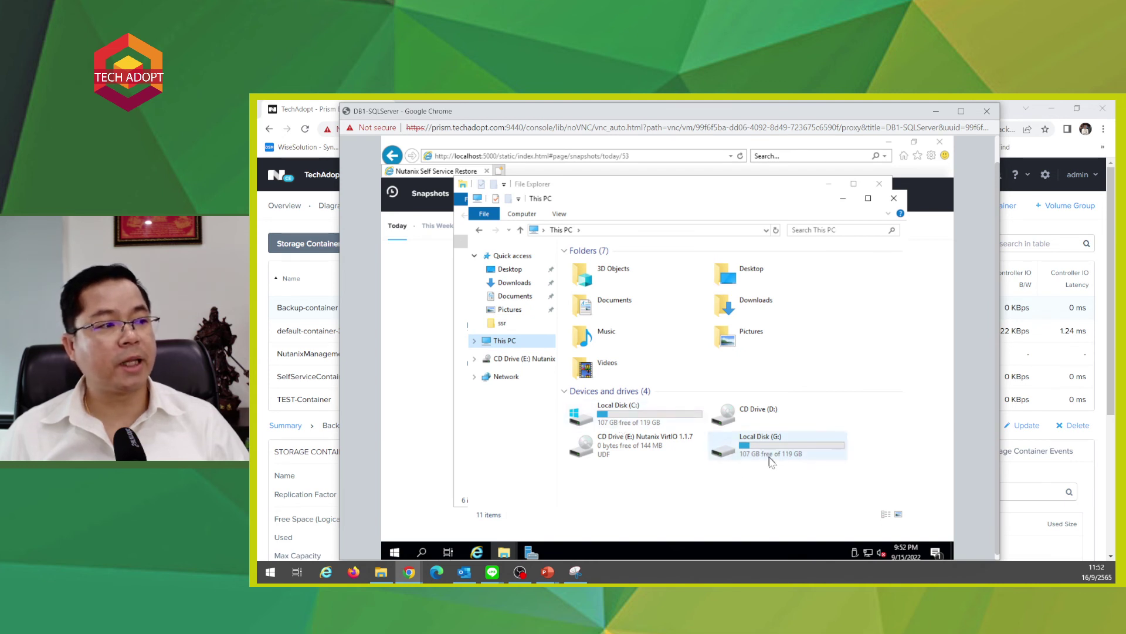
double_click(768, 453)
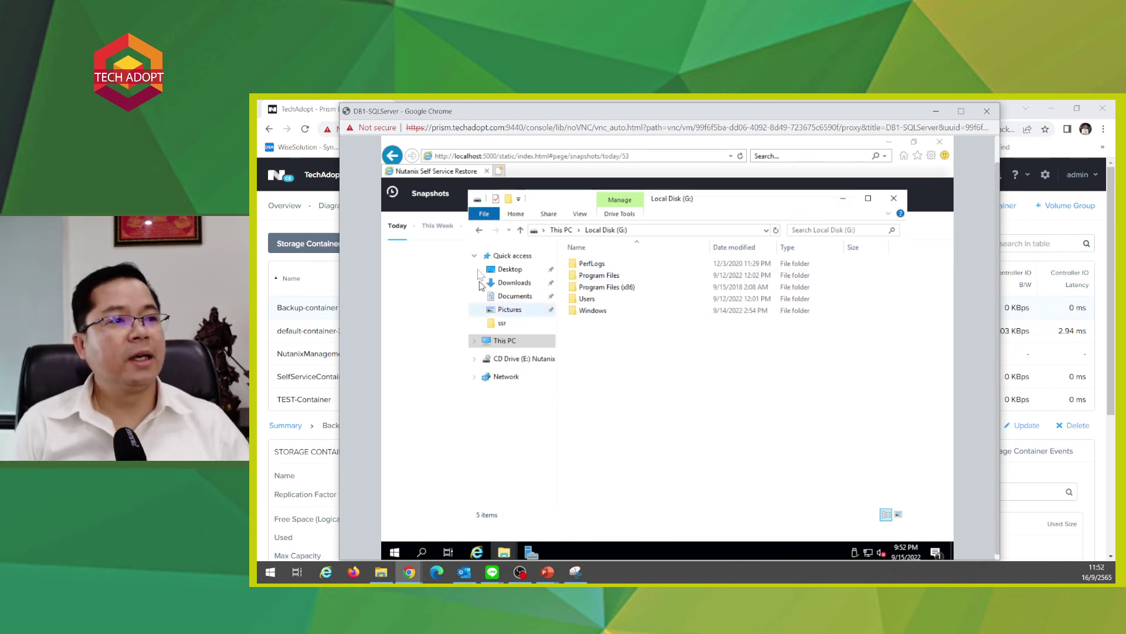
click(500, 341)
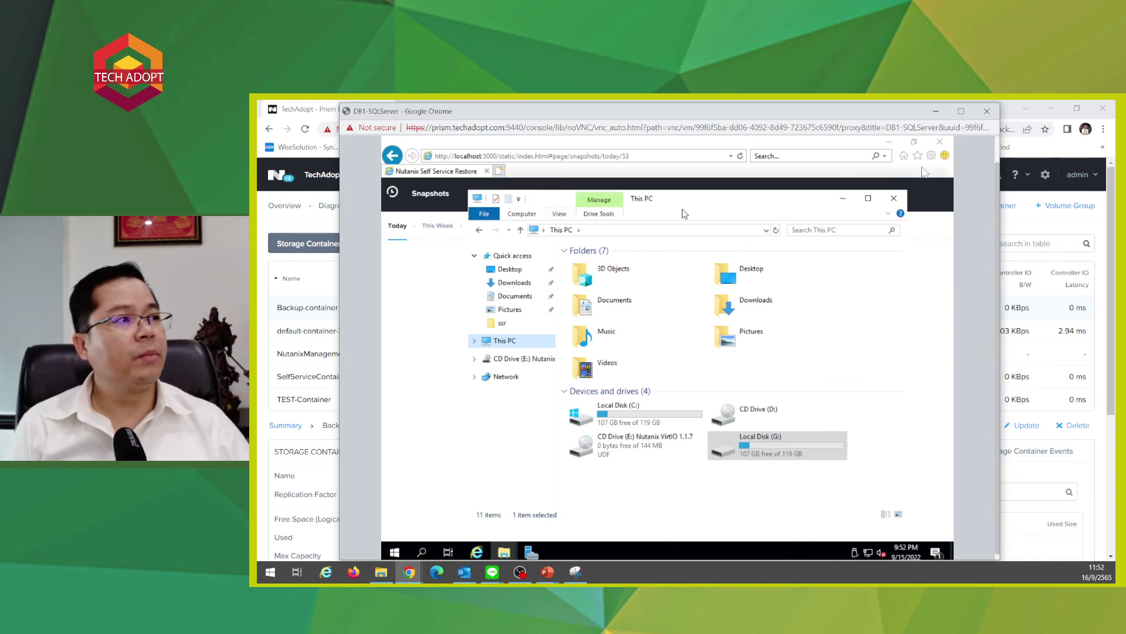
click(936, 111)
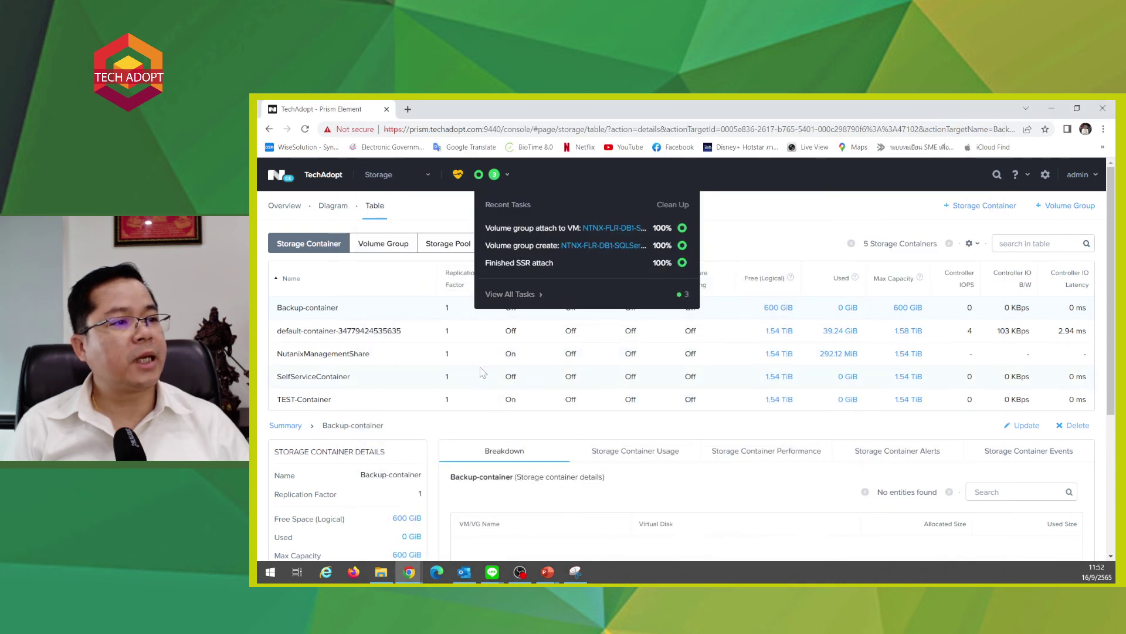
- Switch to Data Protection and show Backup-SQLServer's weekly Mon–Fri 08:00 PM schedule
click(312, 401)
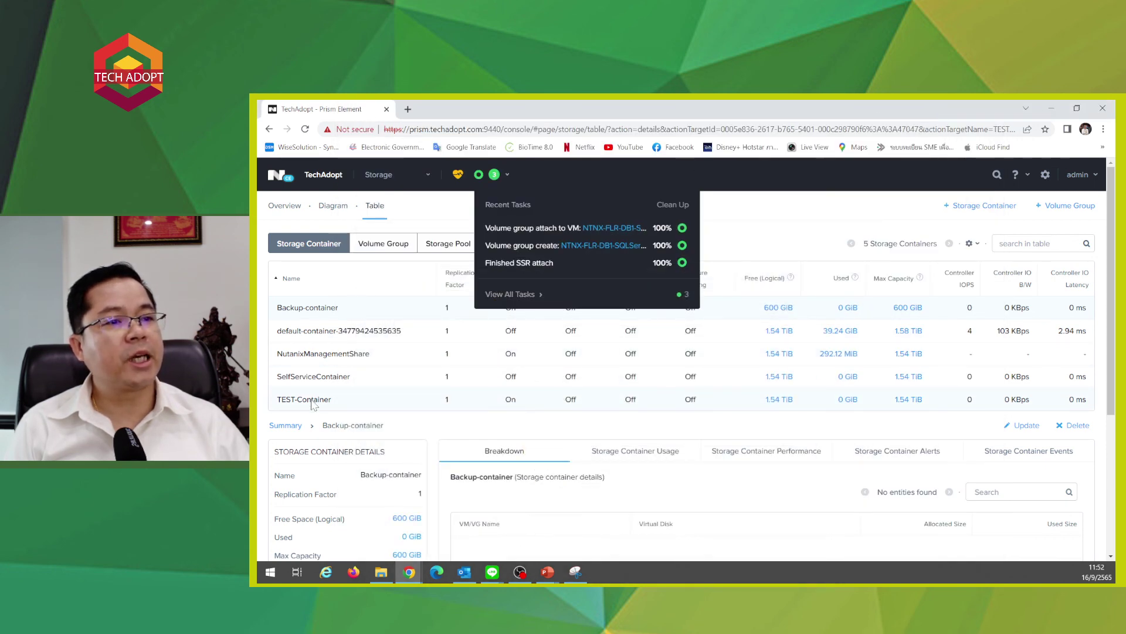
click(375, 174)
click(394, 327)
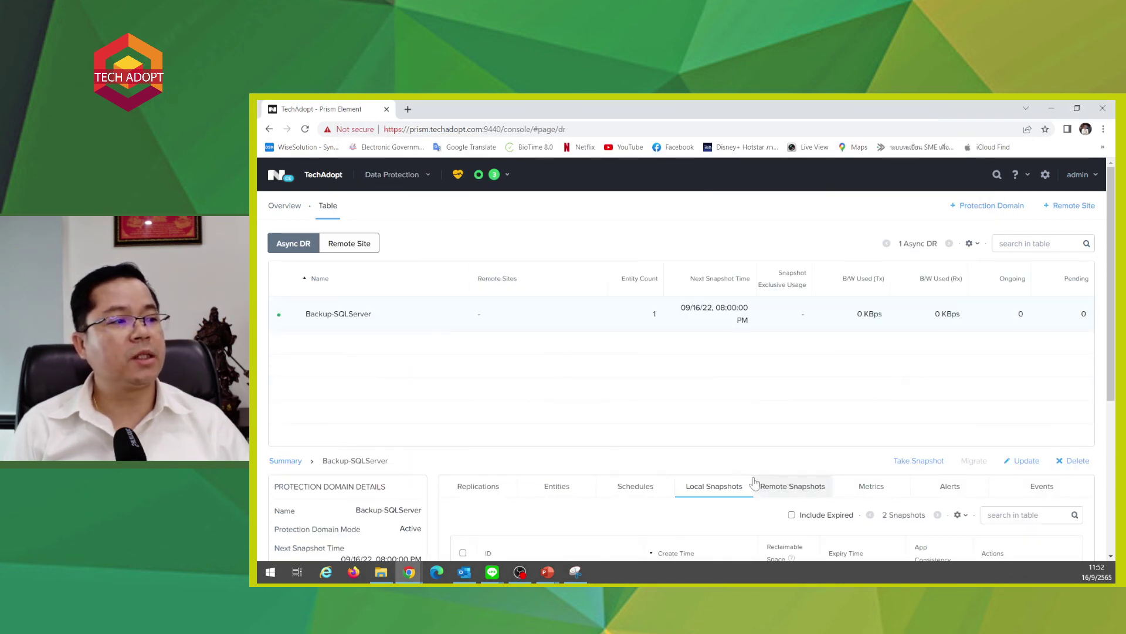
scroll(751, 480, down, 2)
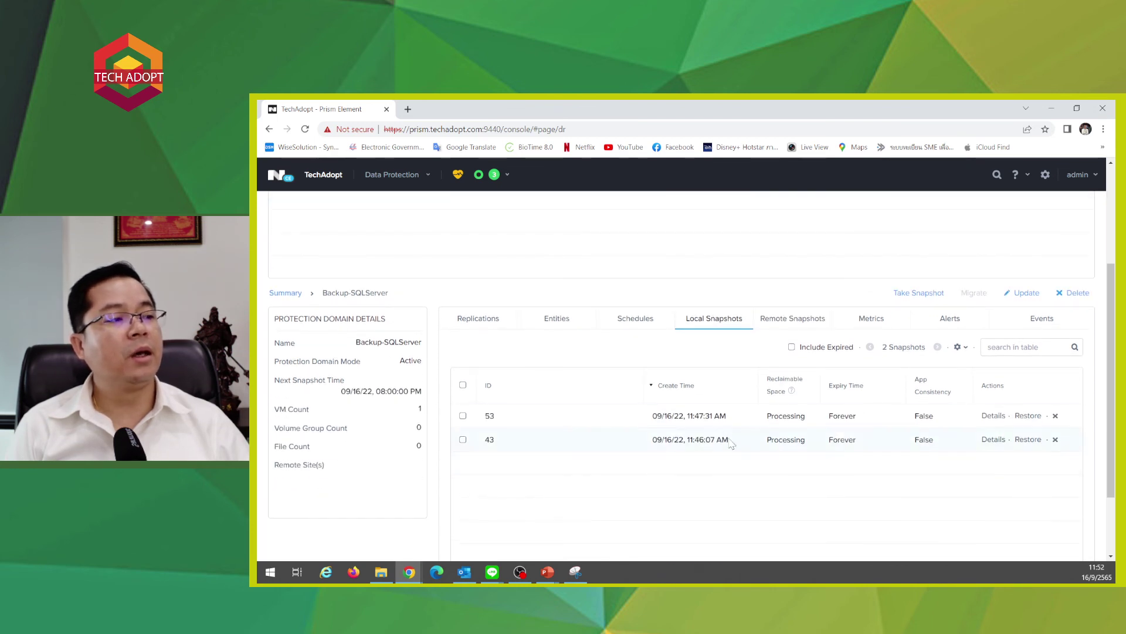
scroll(880, 422, up, 2)
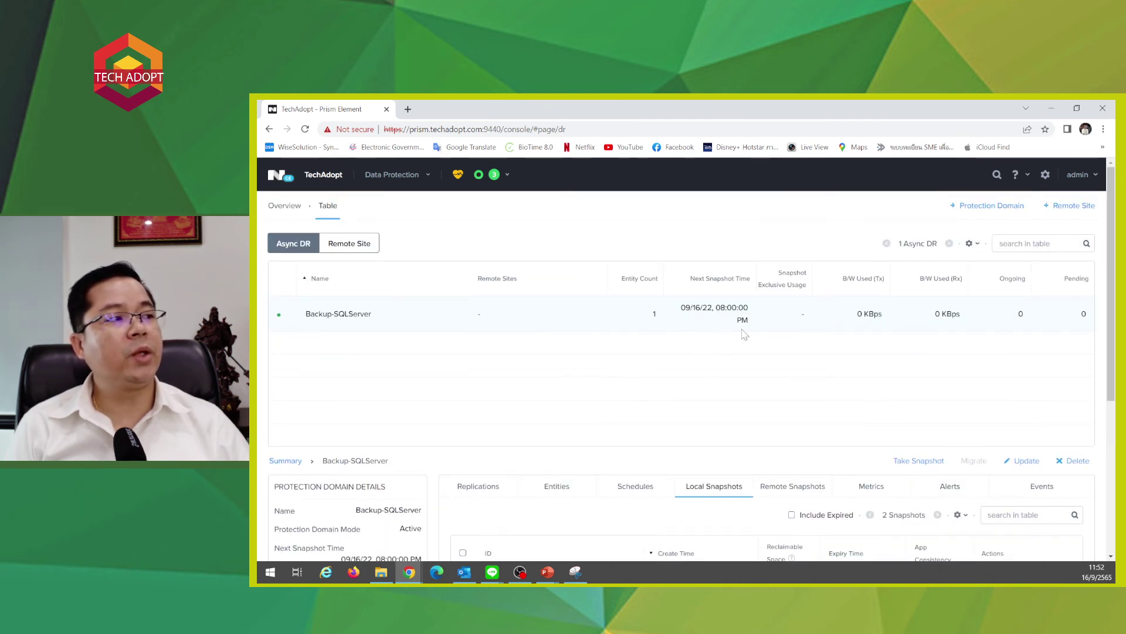
scroll(754, 337, down, 2)
click(648, 382)
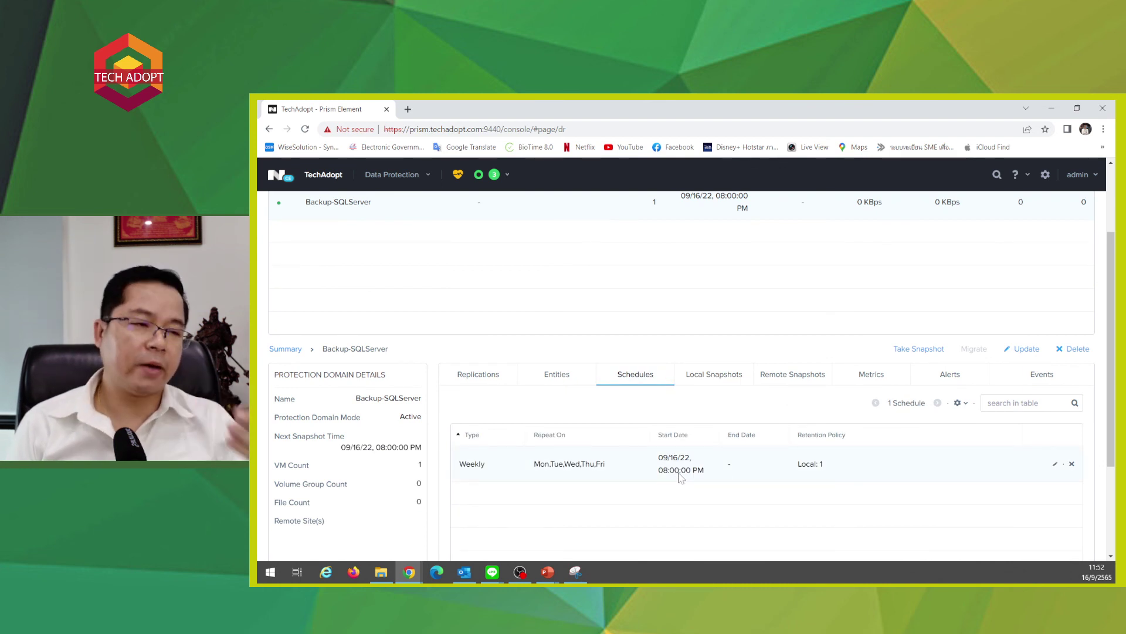
click(1023, 350)
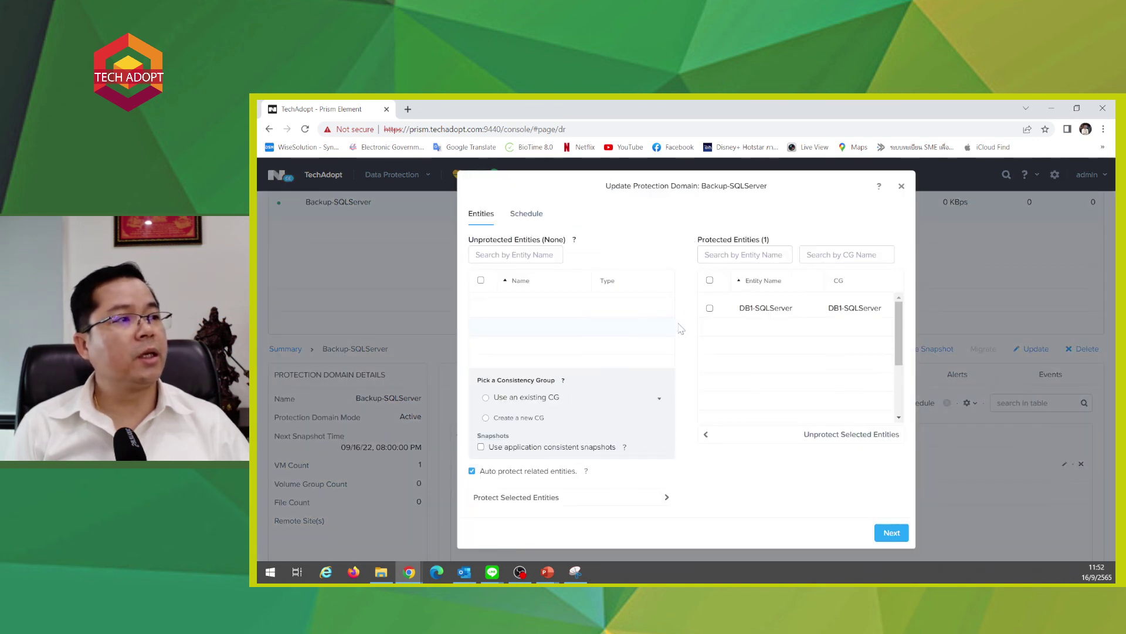
click(883, 531)
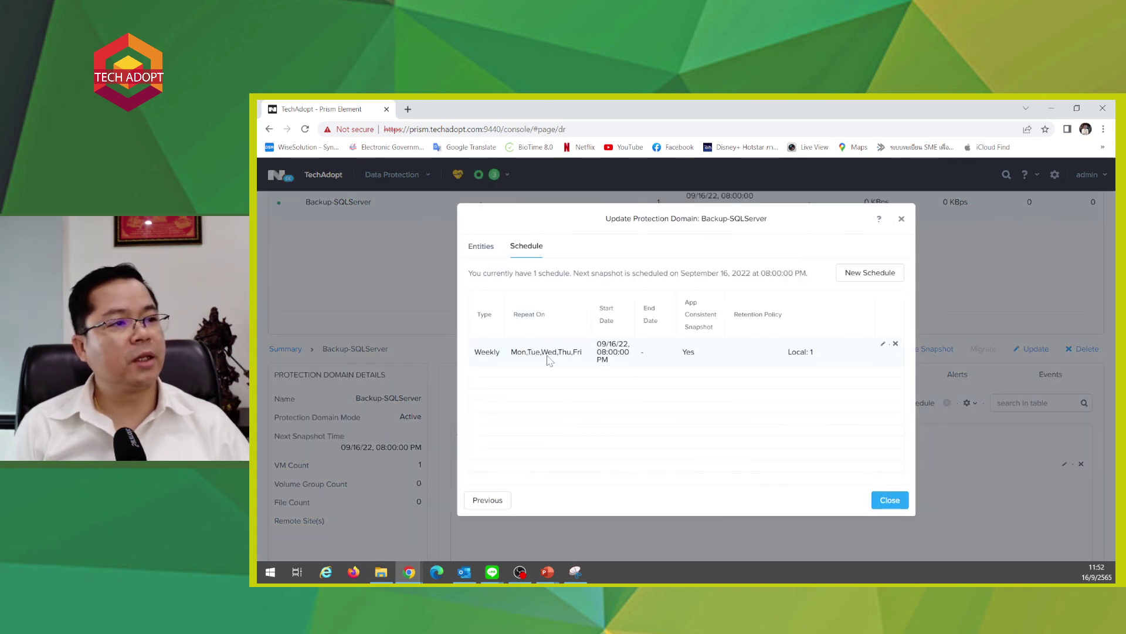
double_click(547, 355)
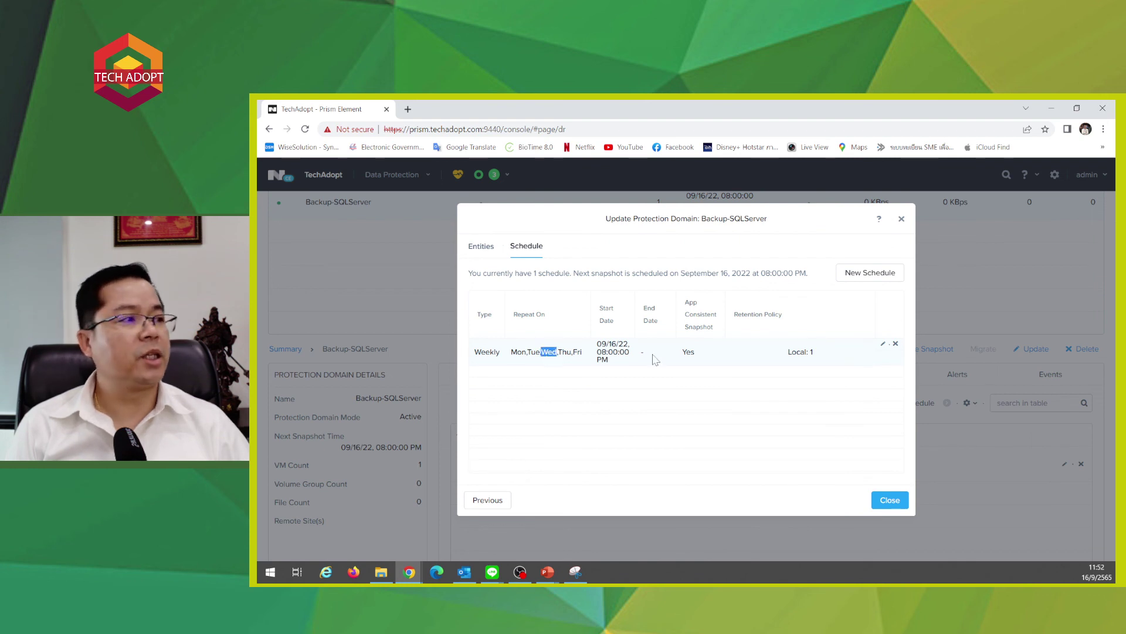
click(883, 344)
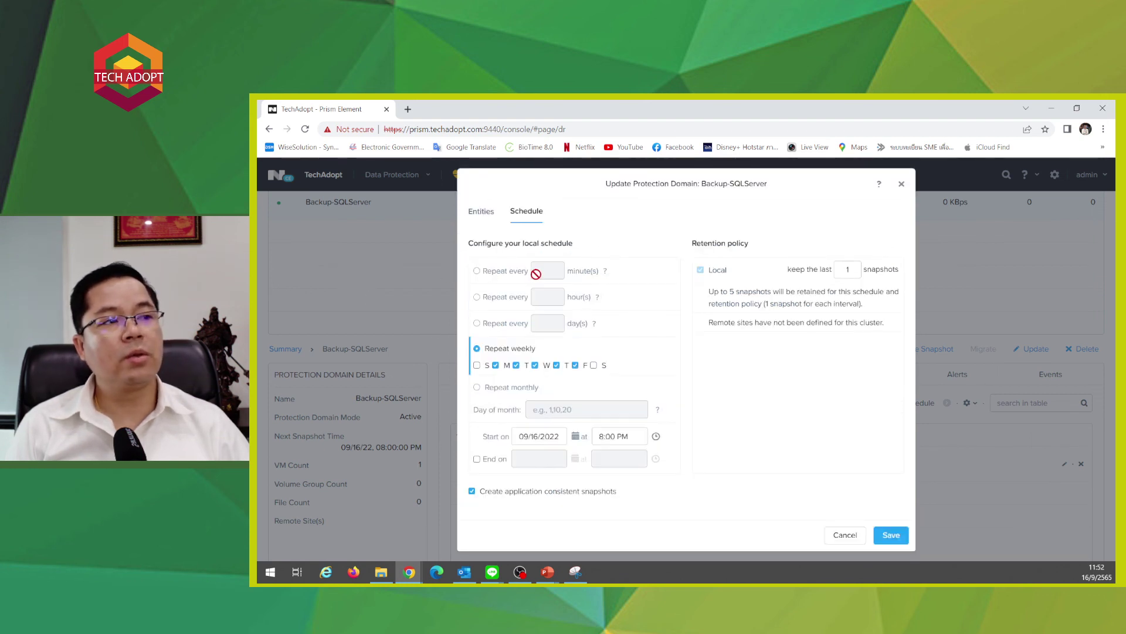
click(840, 536)
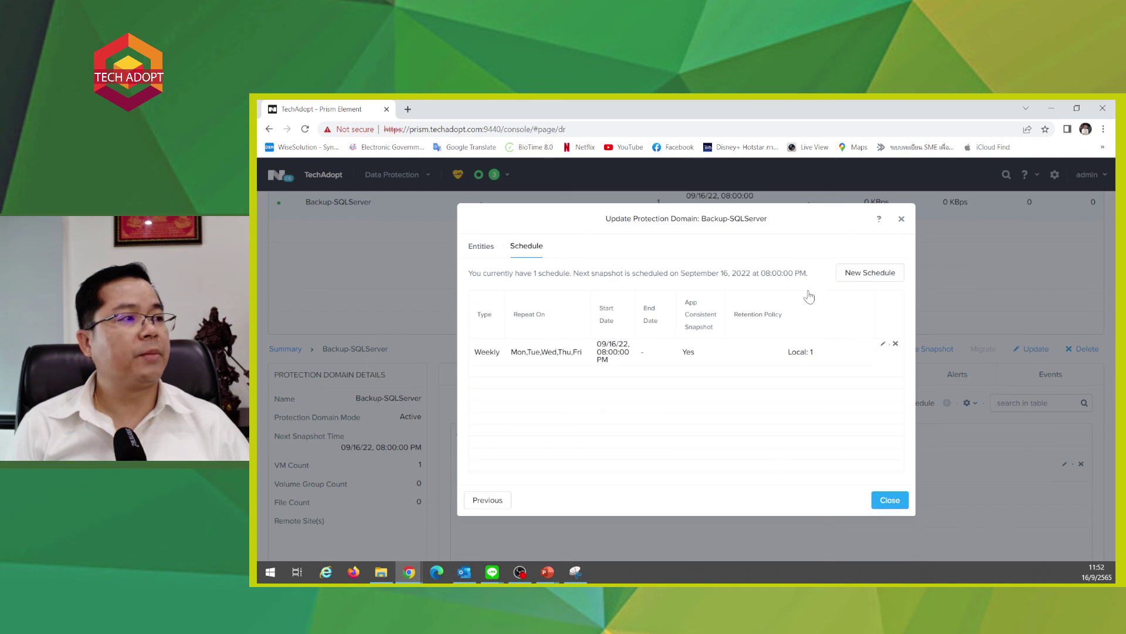
click(847, 272)
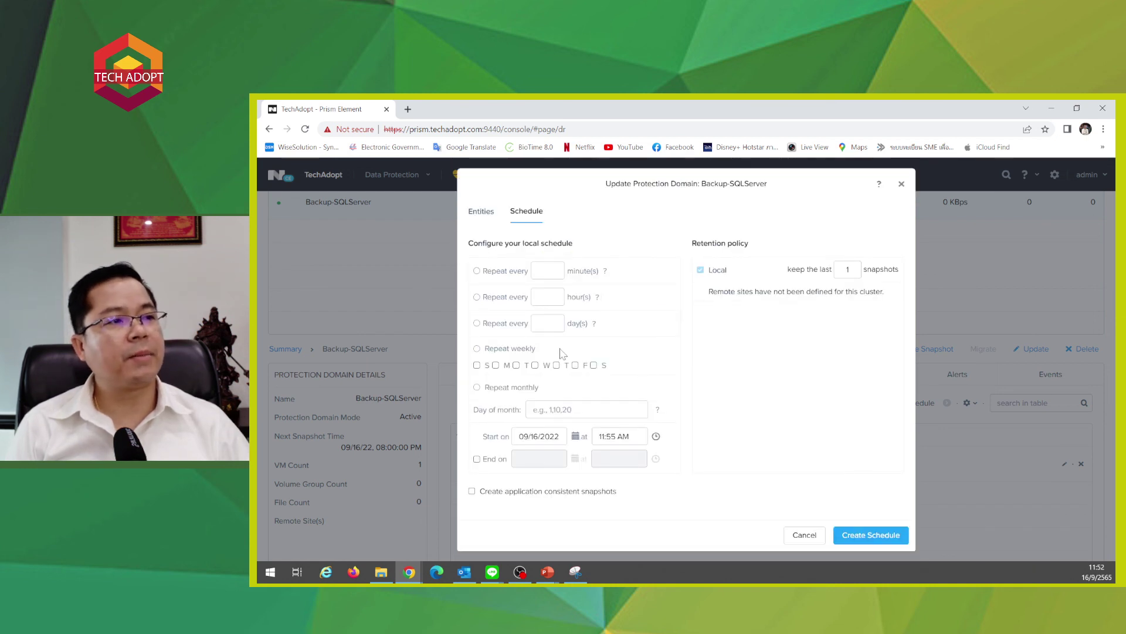
click(804, 534)
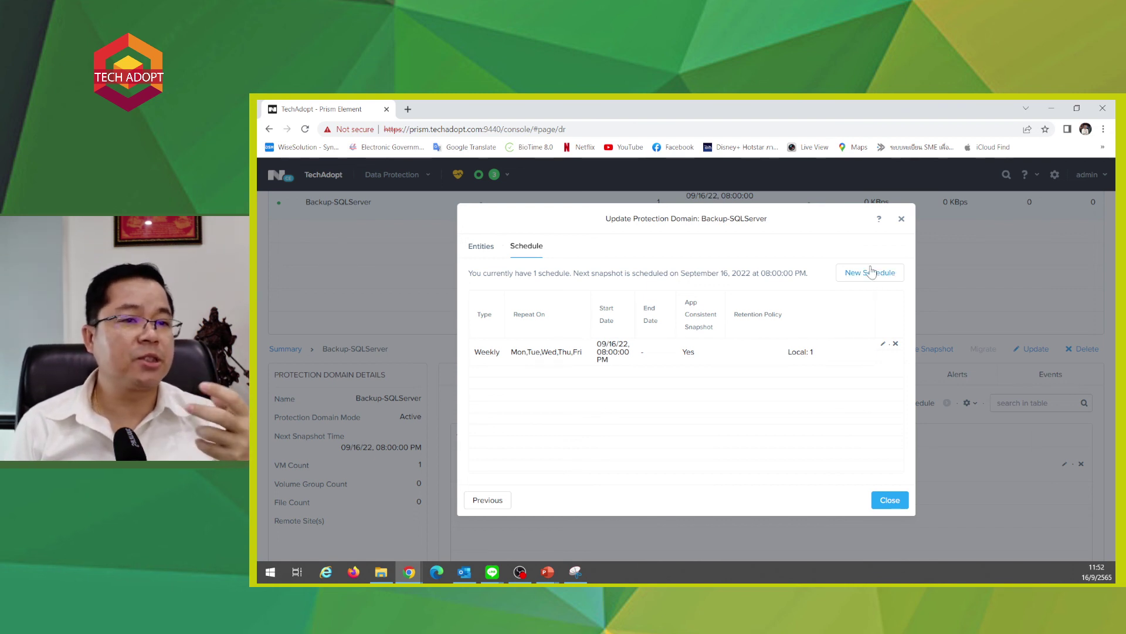
click(890, 500)
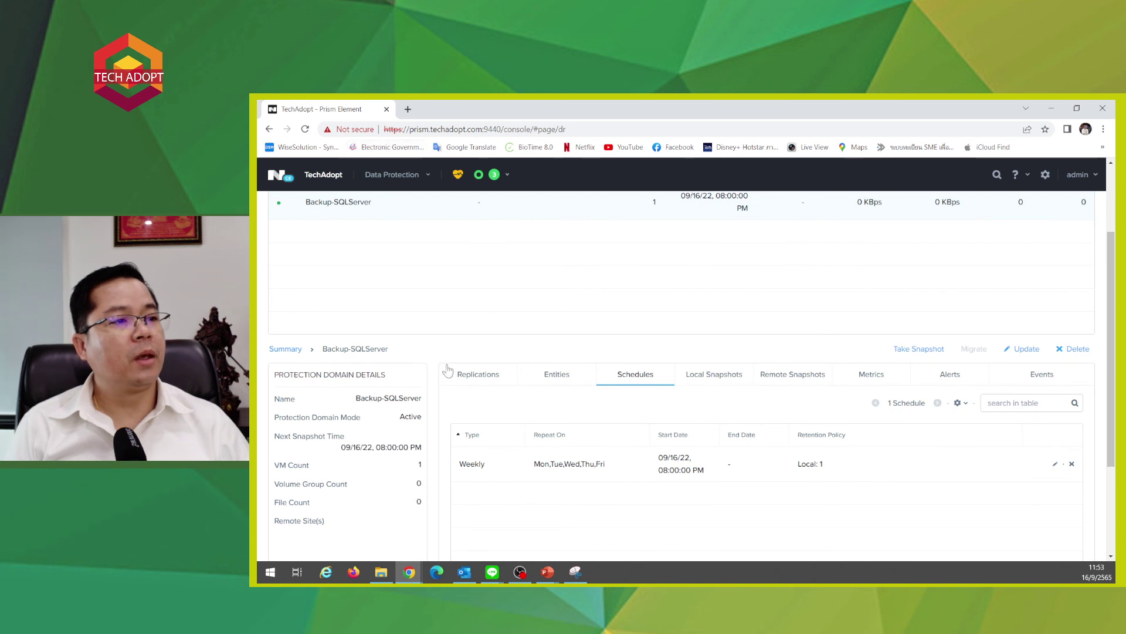
scroll(501, 324, up, 2)
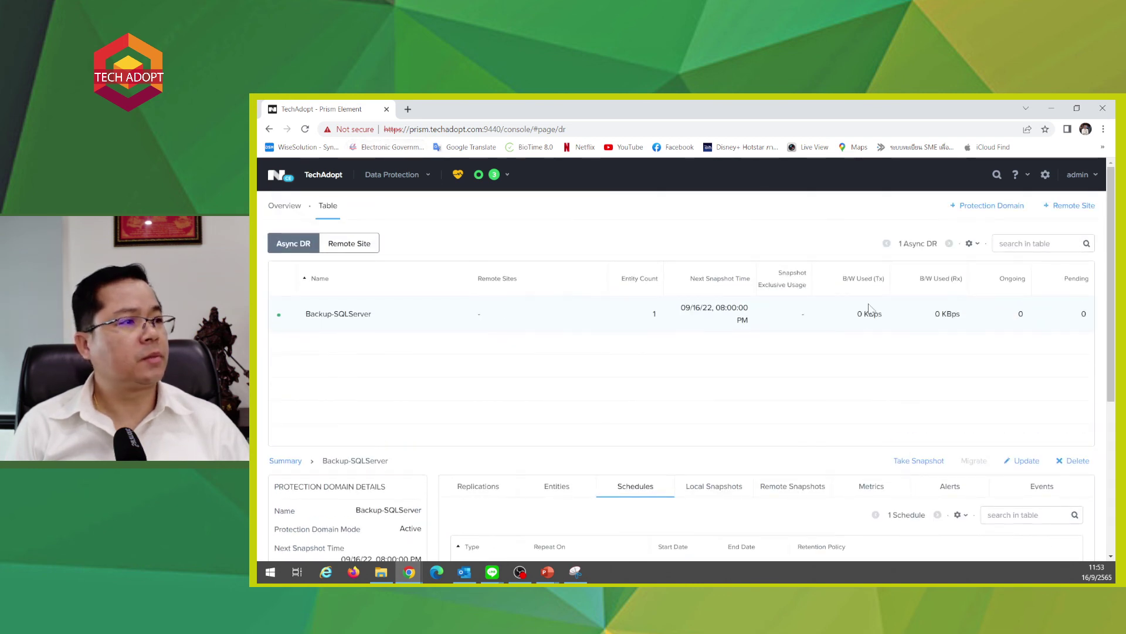
right_click(385, 320)
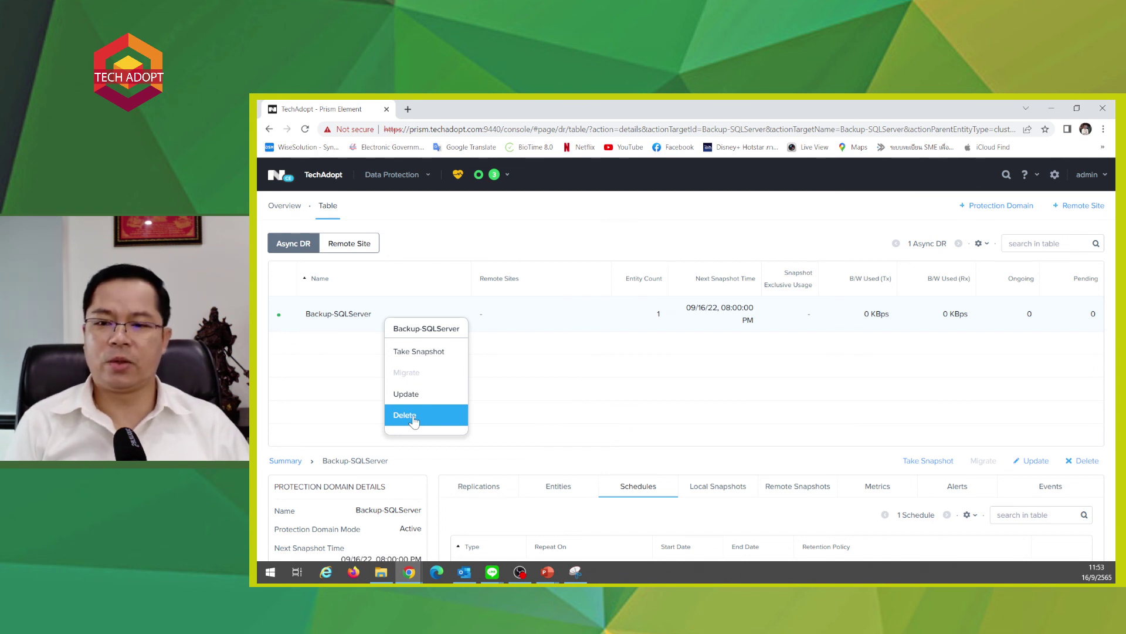
click(413, 419)
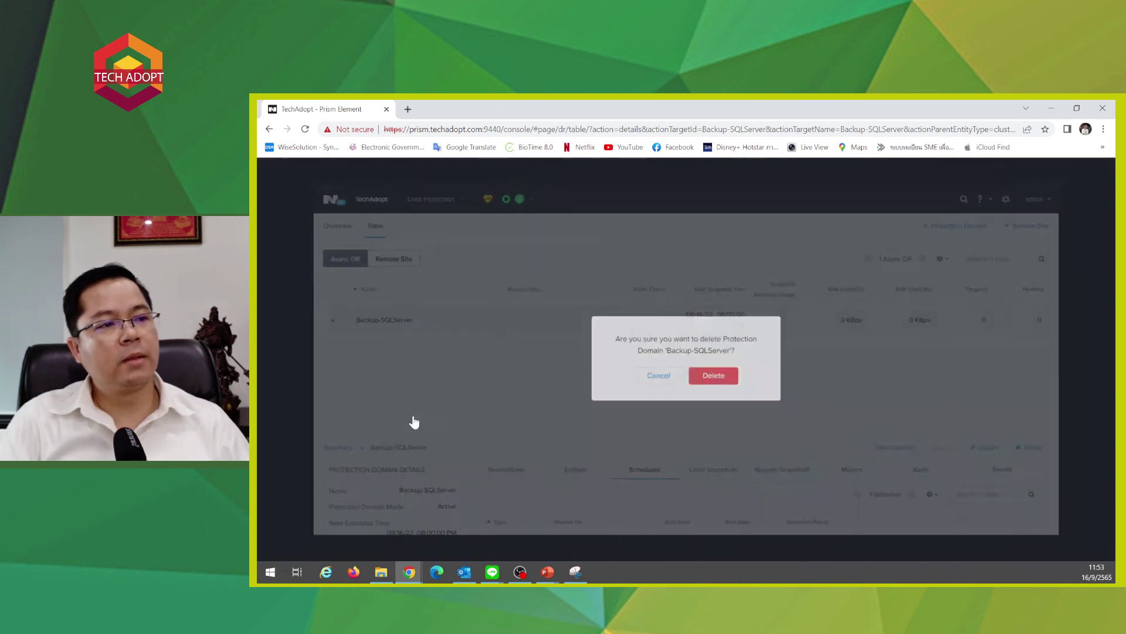
click(715, 379)
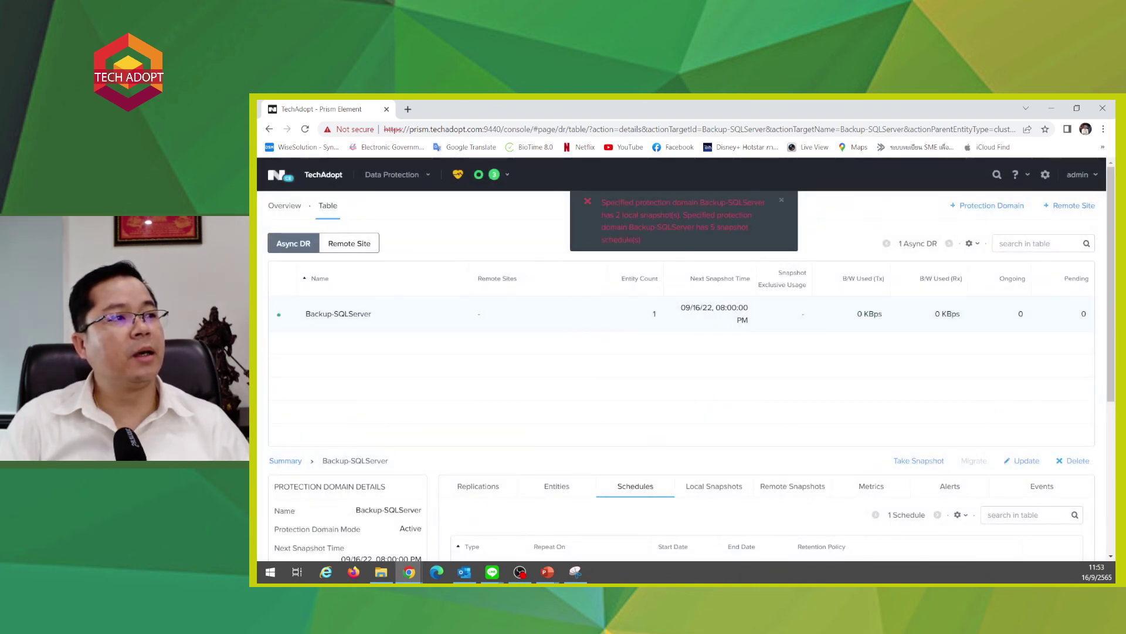
drag(609, 215, 765, 212)
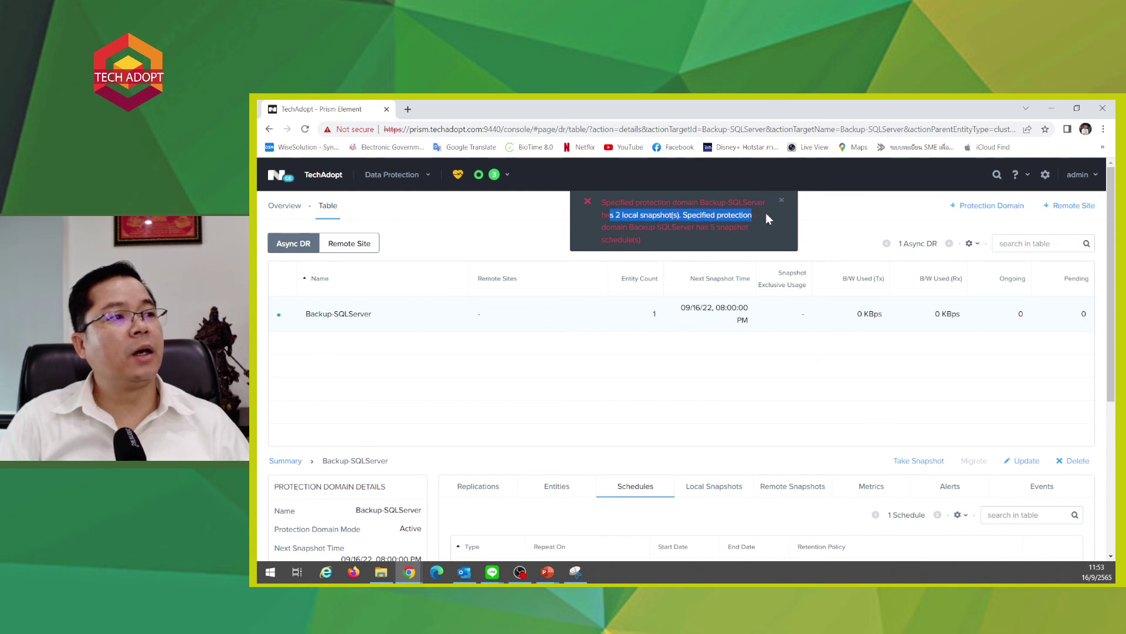
click(766, 213)
drag(602, 201, 649, 262)
click(682, 251)
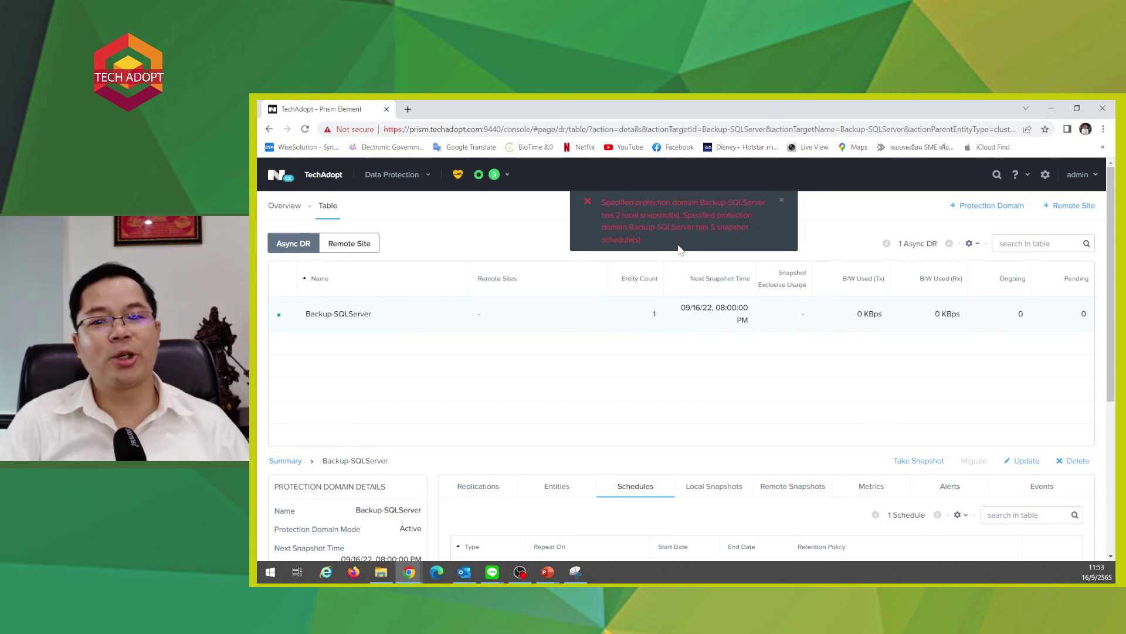
click(781, 200)
- Check the domain's snapshot tabs, start a restore from snapshot 43, then cancel it
scroll(424, 324, down, 1)
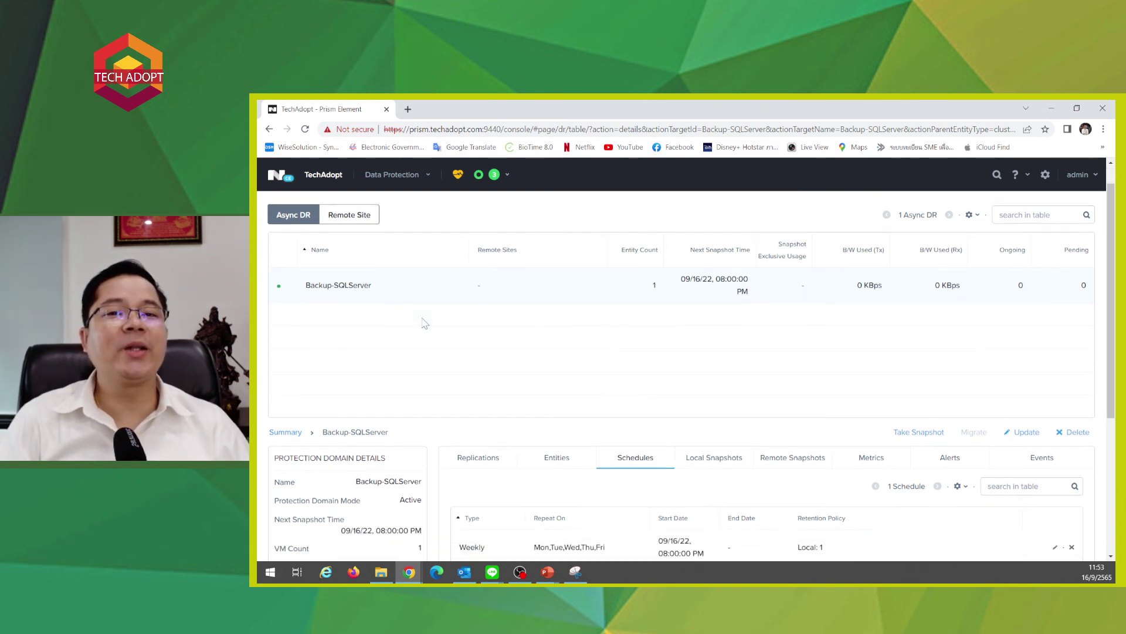
scroll(424, 324, down, 1)
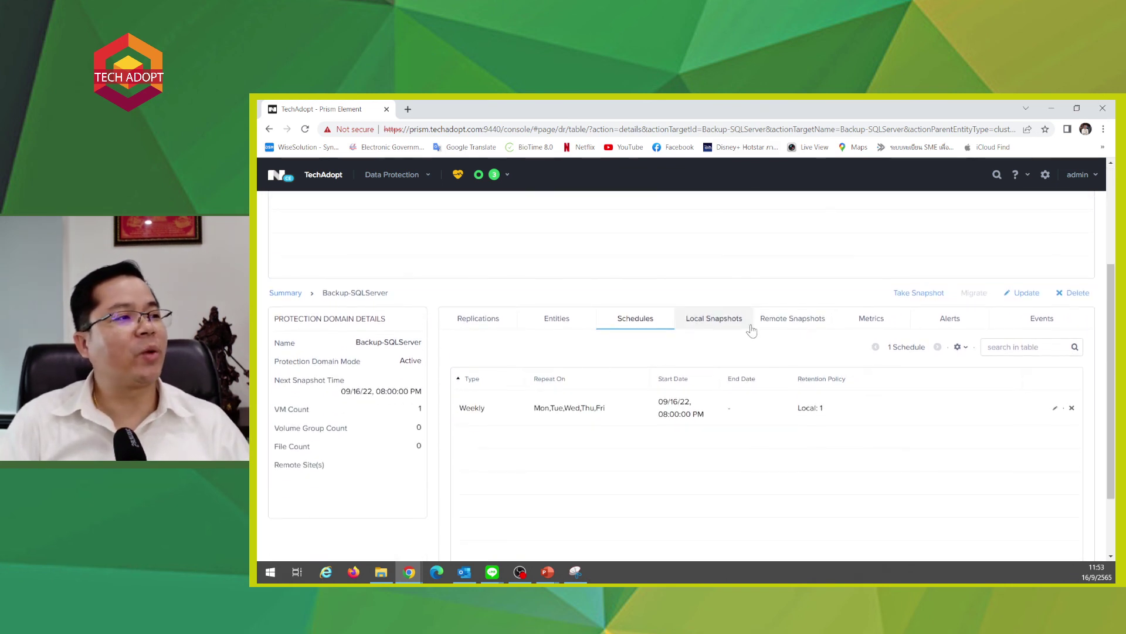
click(793, 320)
click(874, 321)
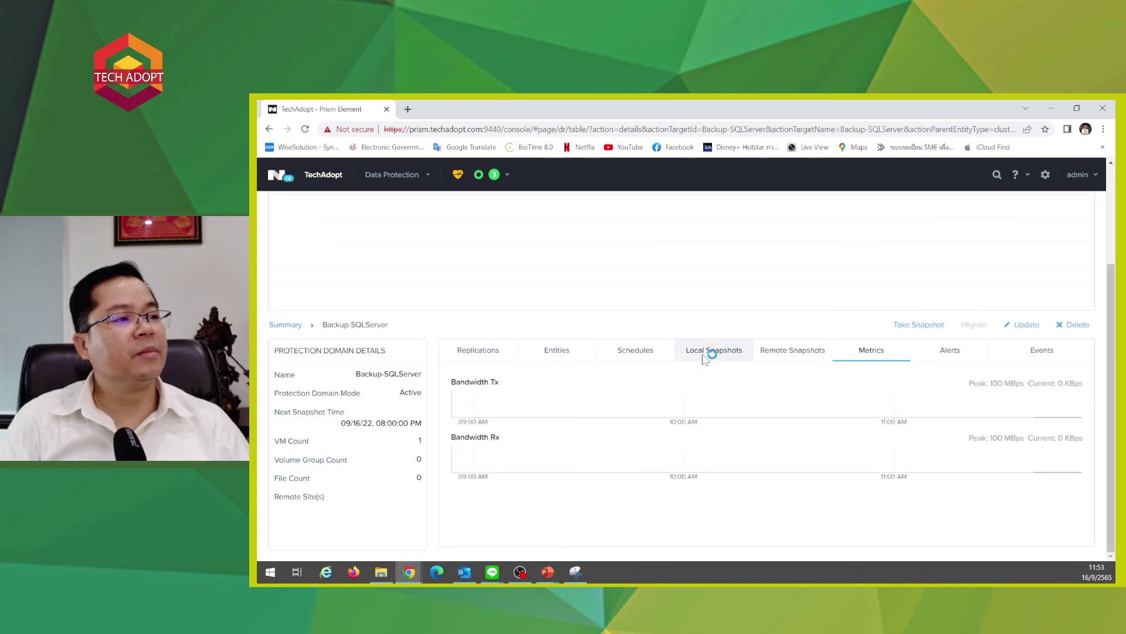
click(710, 321)
click(463, 441)
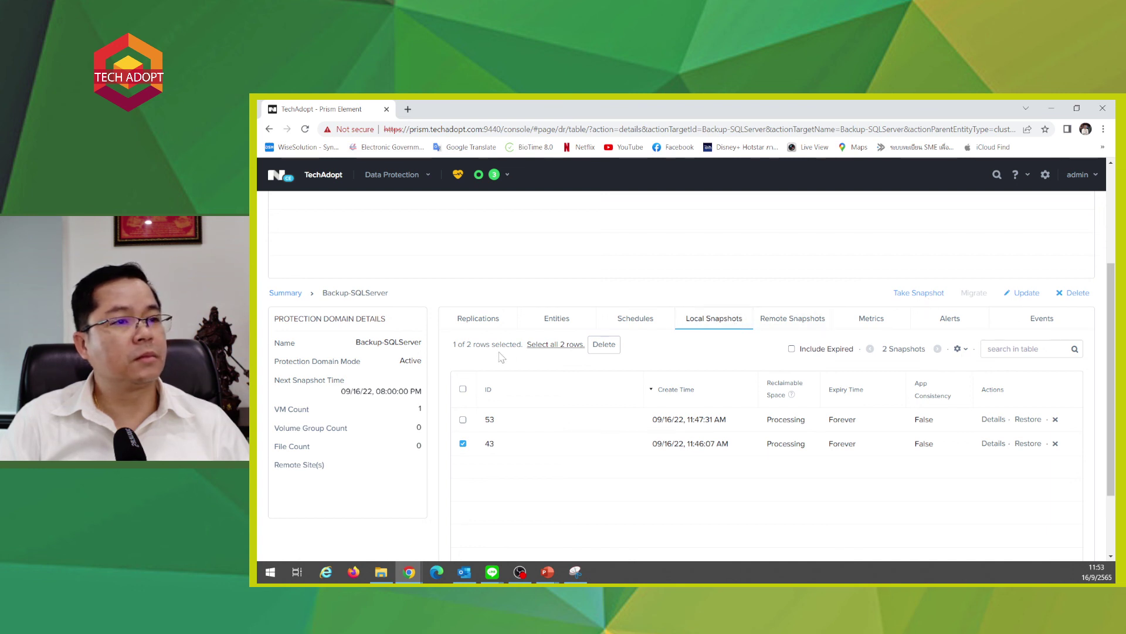
click(1028, 444)
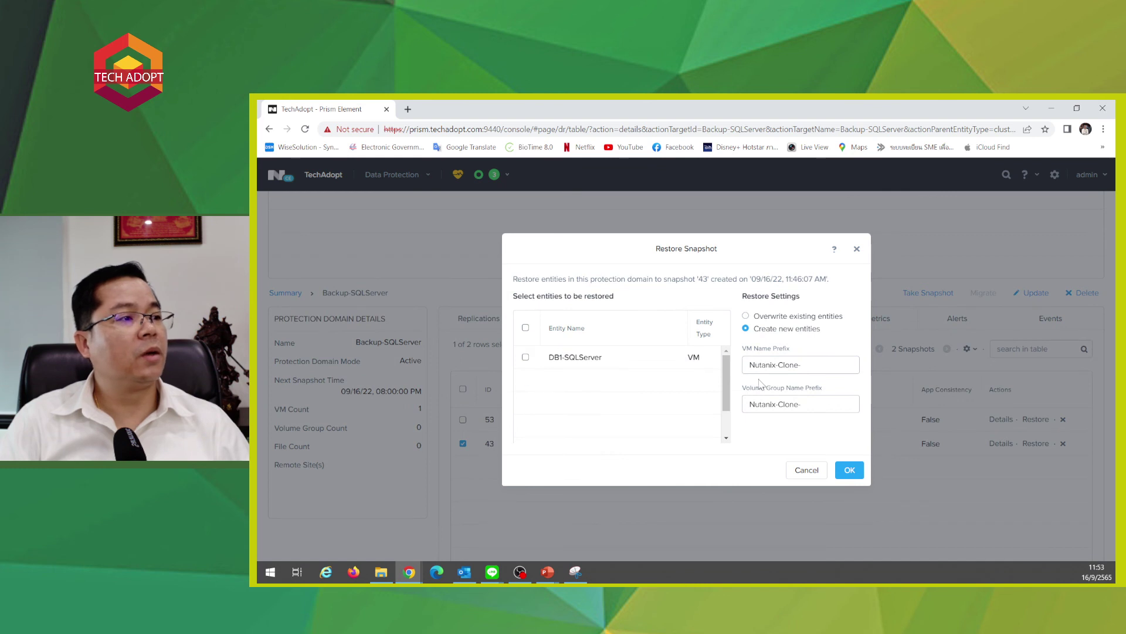
triple_click(774, 364)
key(Tab)
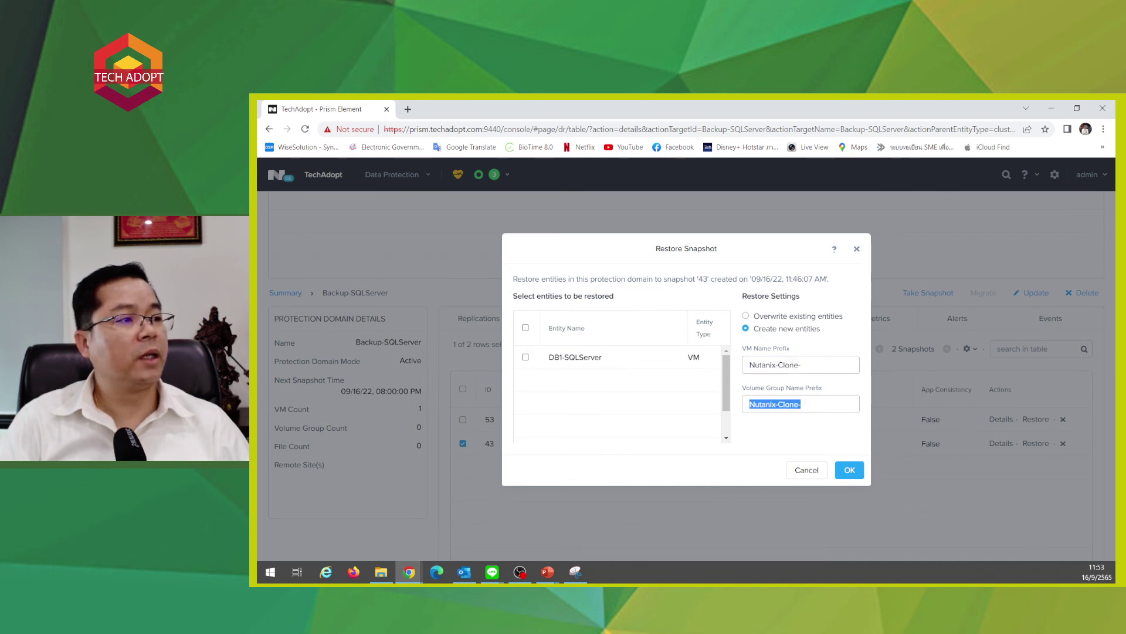
key(shift+Tab)
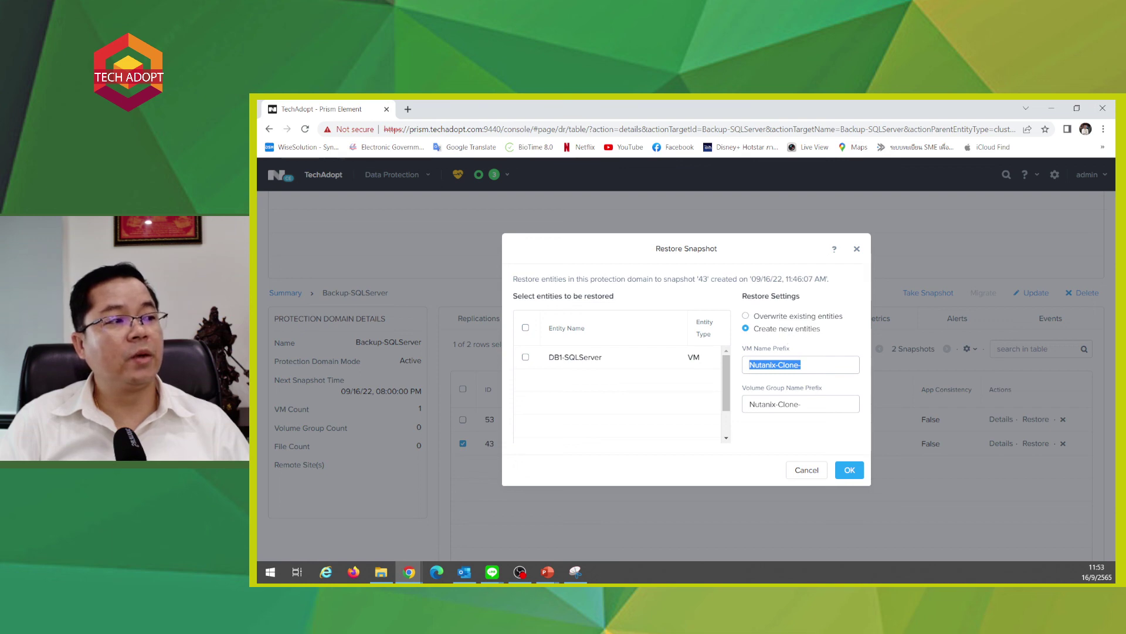
click(806, 469)
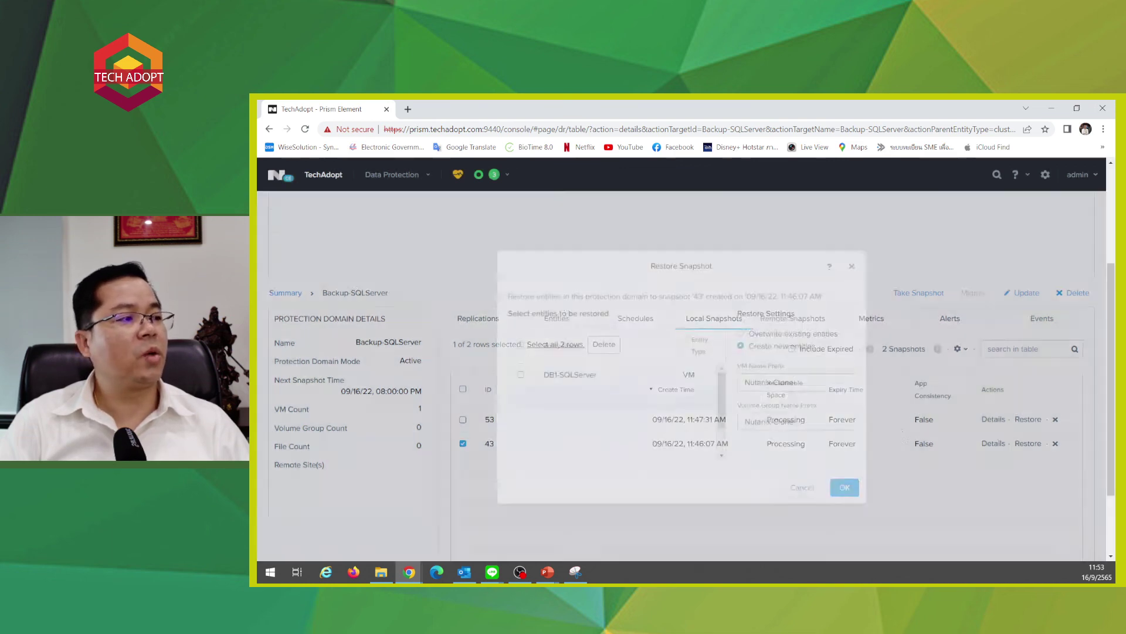
- Restore DB1-SQLServer from snapshot 53 with VM and volume group name prefixes TEST
click(1028, 420)
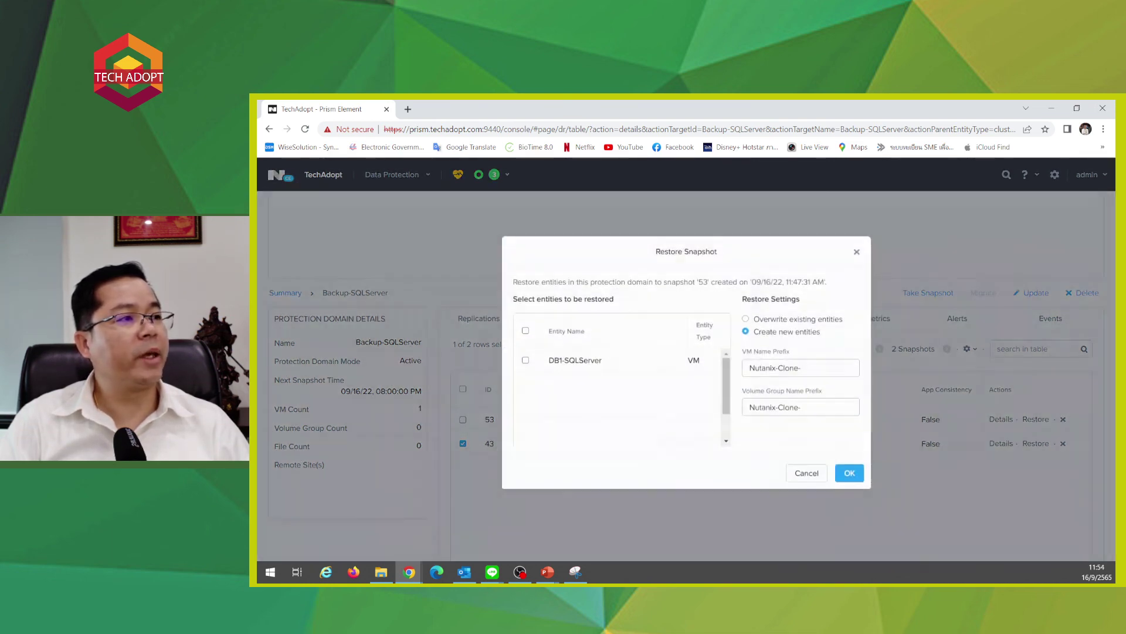
click(525, 357)
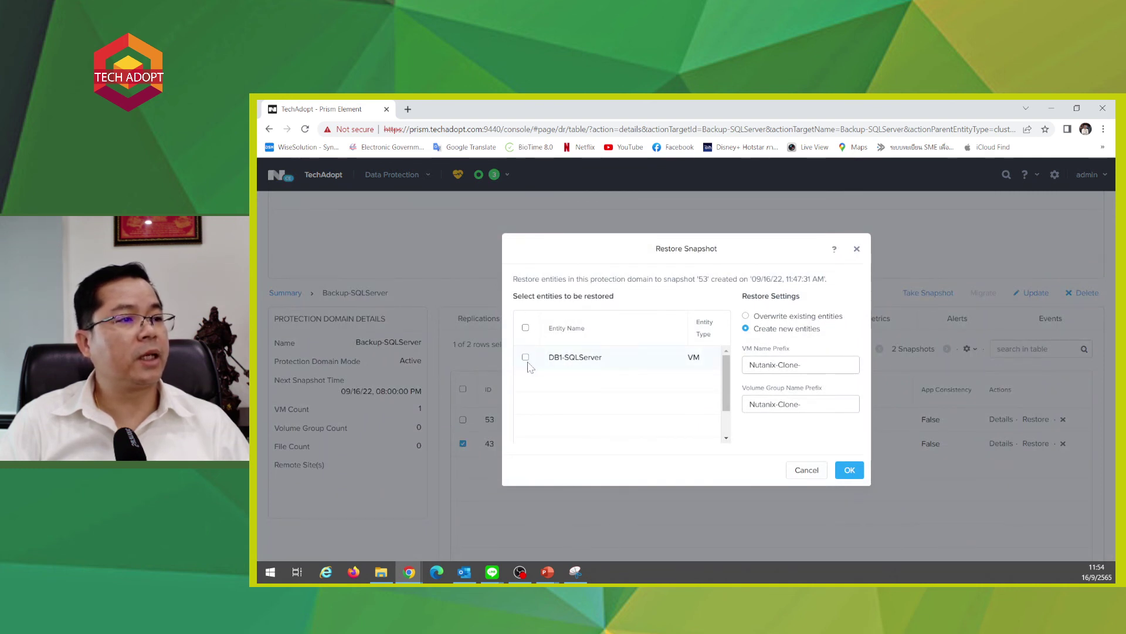
key(Tab)
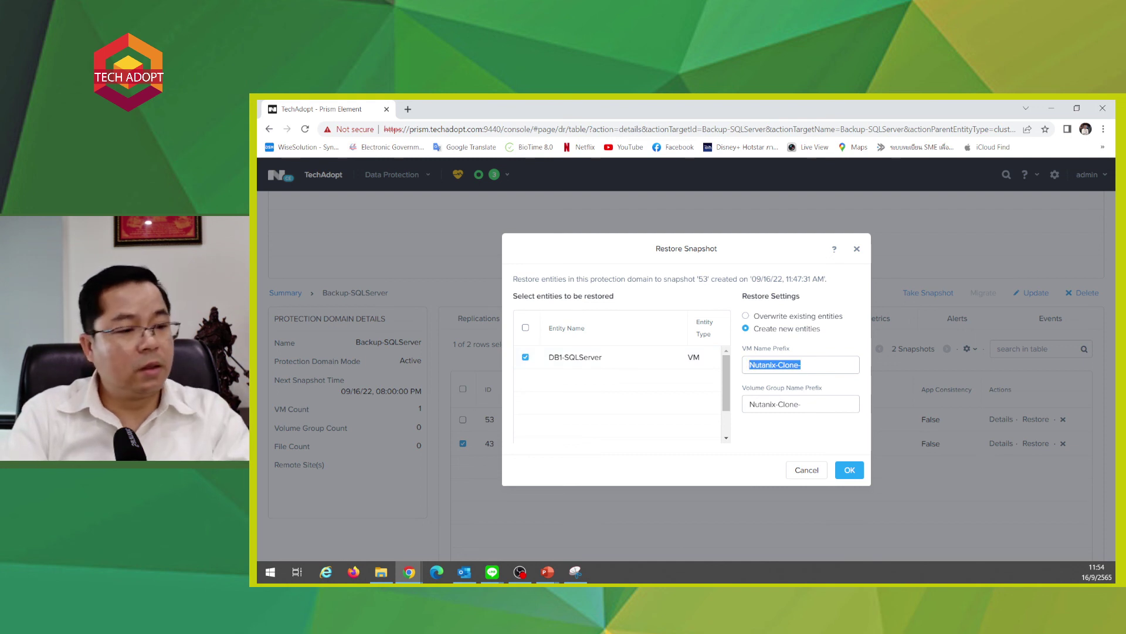
text(TEST Te)
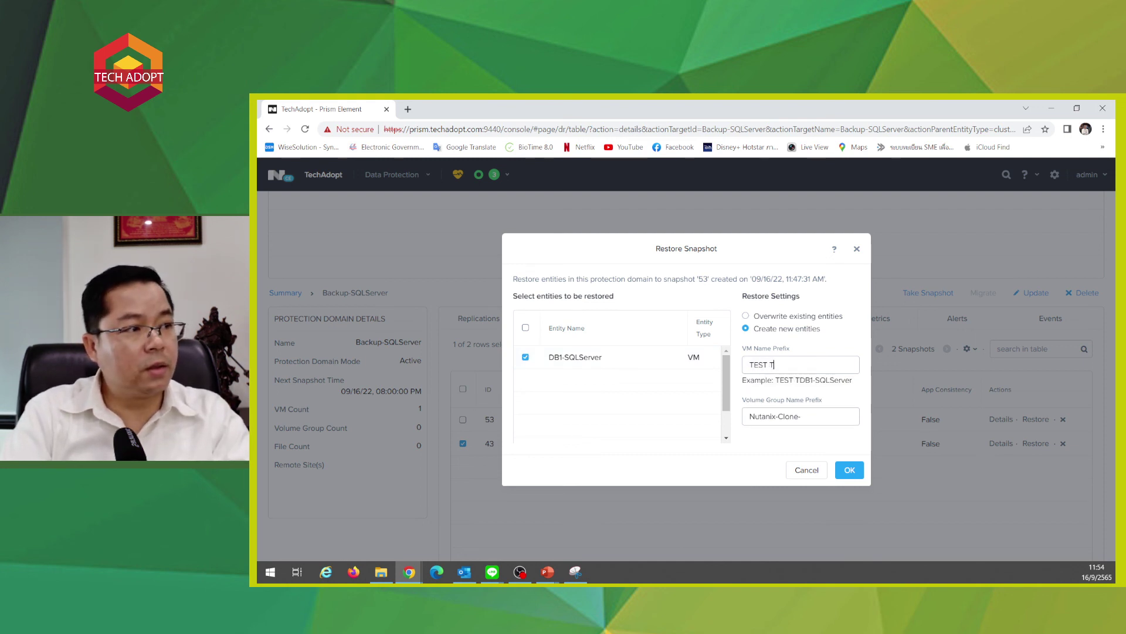
key(BackSpace)
key(BackSpace)
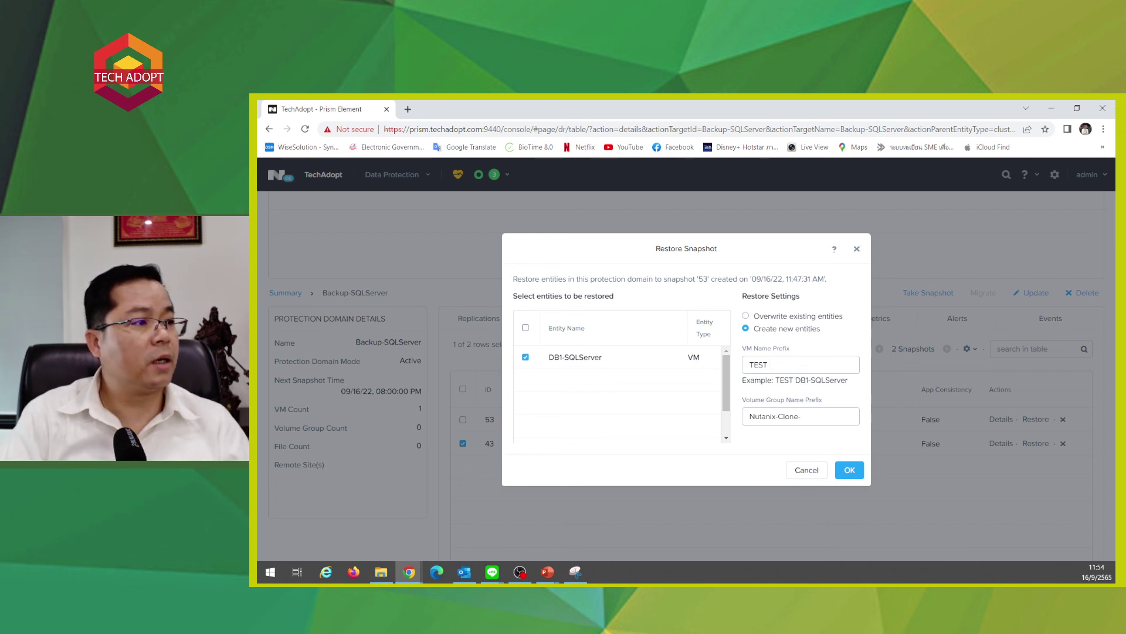
key(Tab)
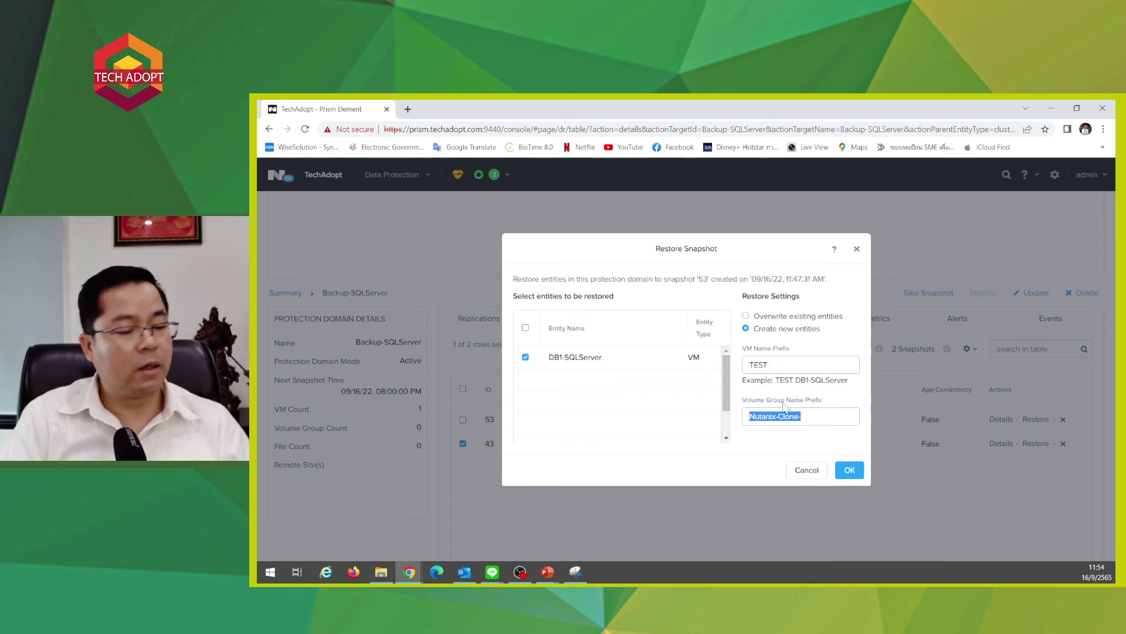
text(TES)
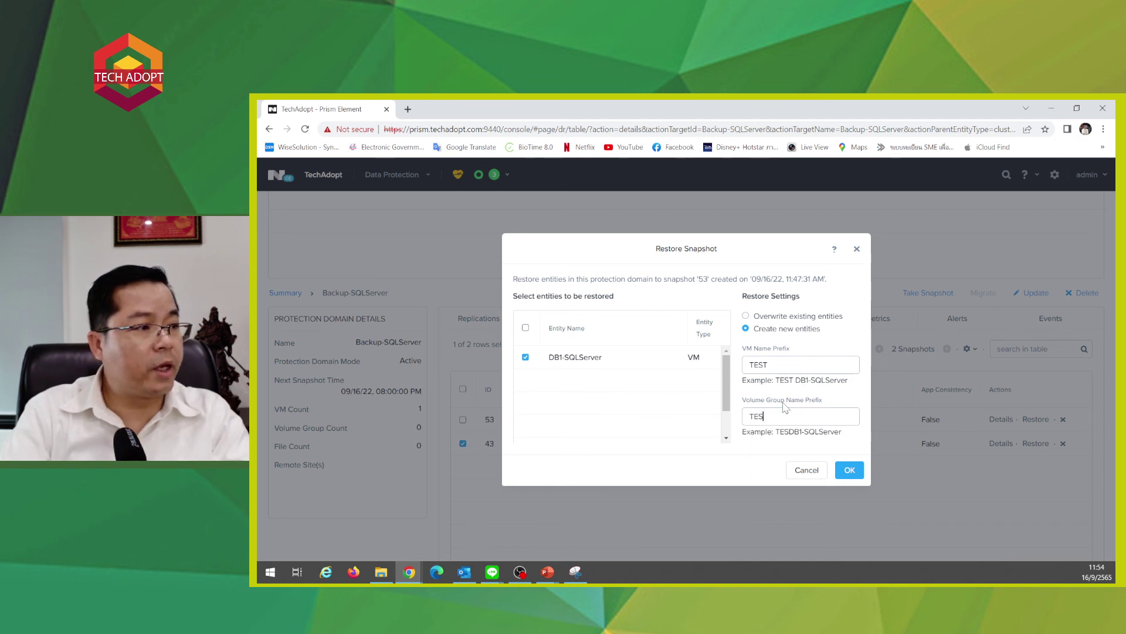
text(T)
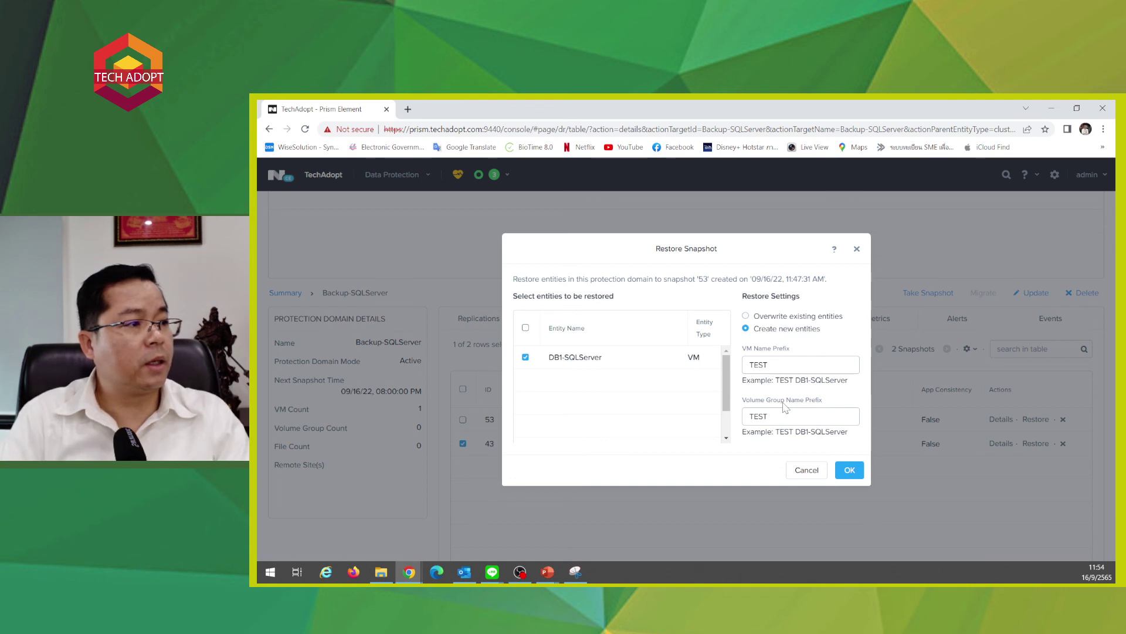
click(852, 472)
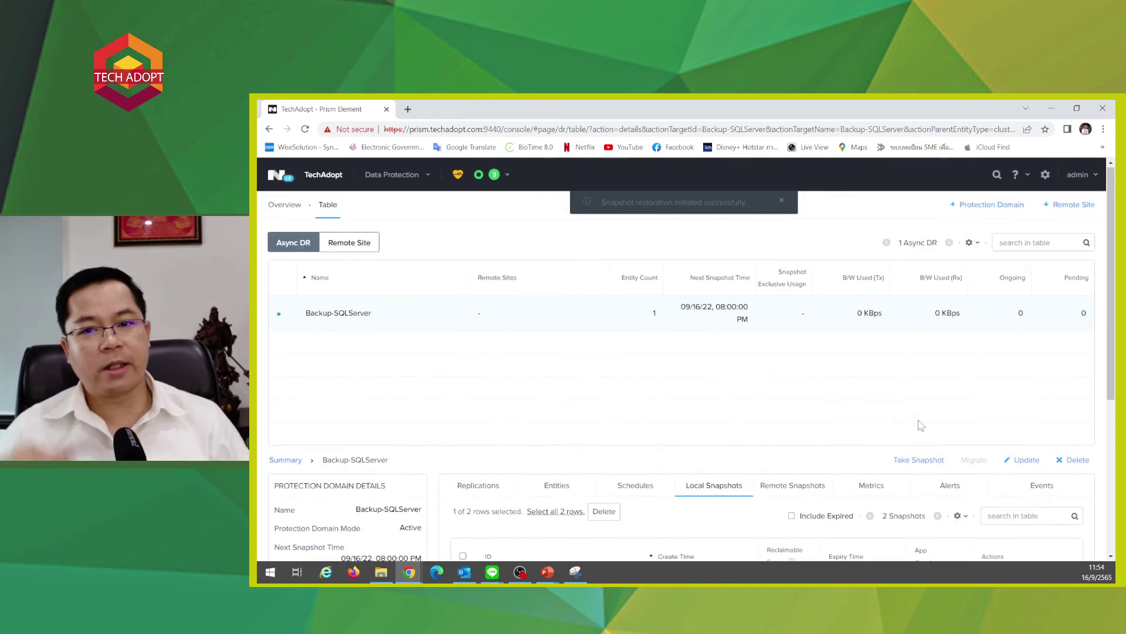
- Switch to the VM list, select TESTDB1-SQLServer, and power it on
scroll(918, 427, up, 3)
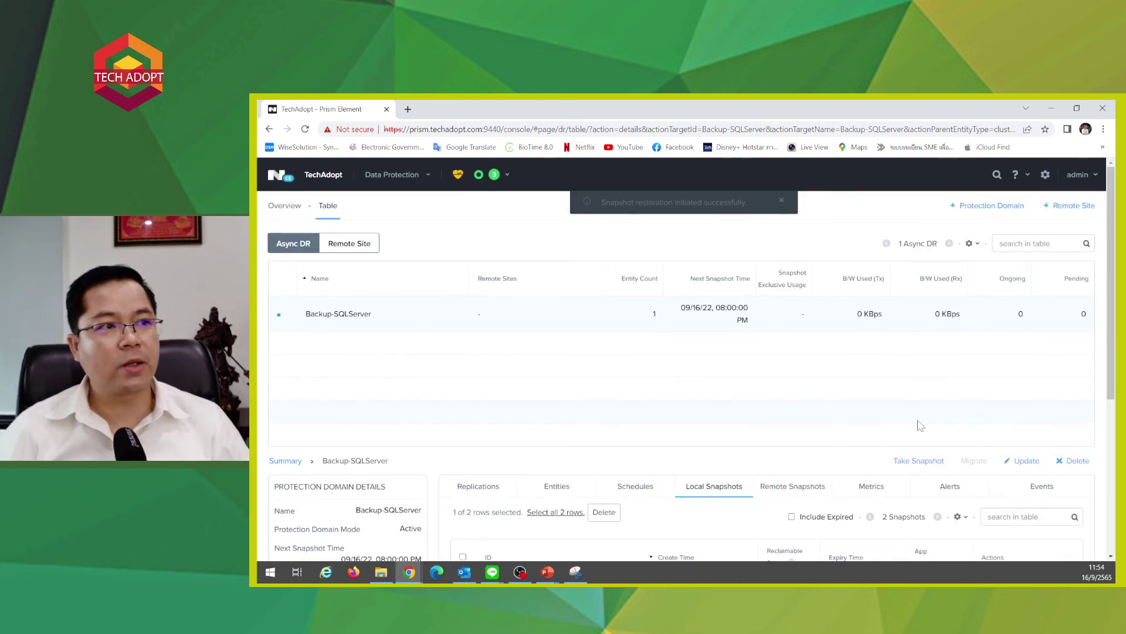
click(402, 174)
click(369, 238)
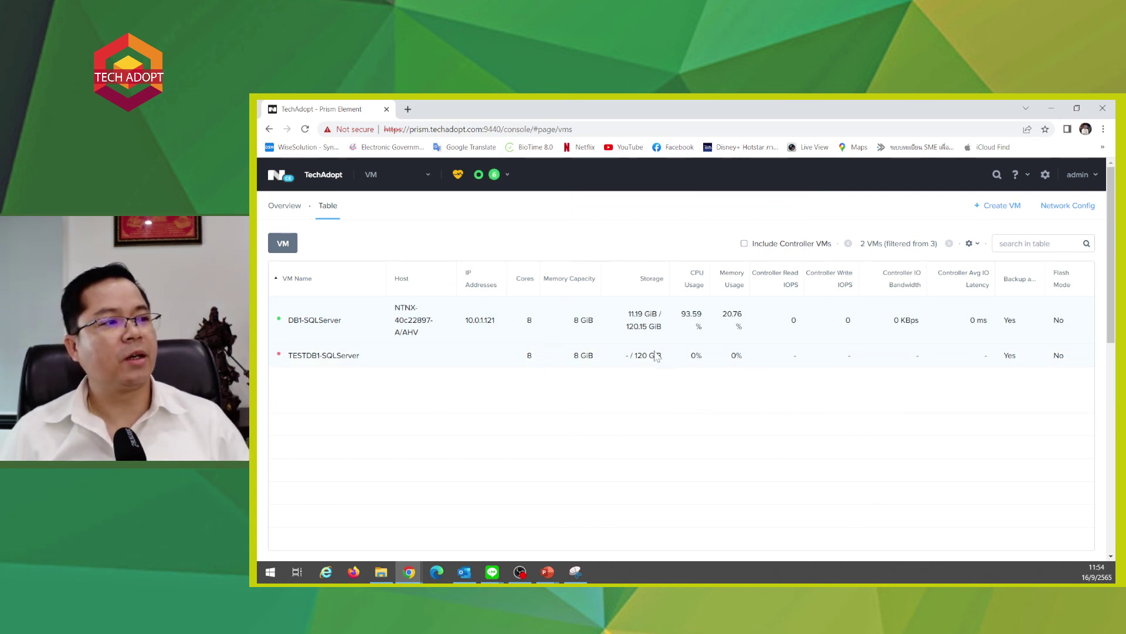
click(352, 364)
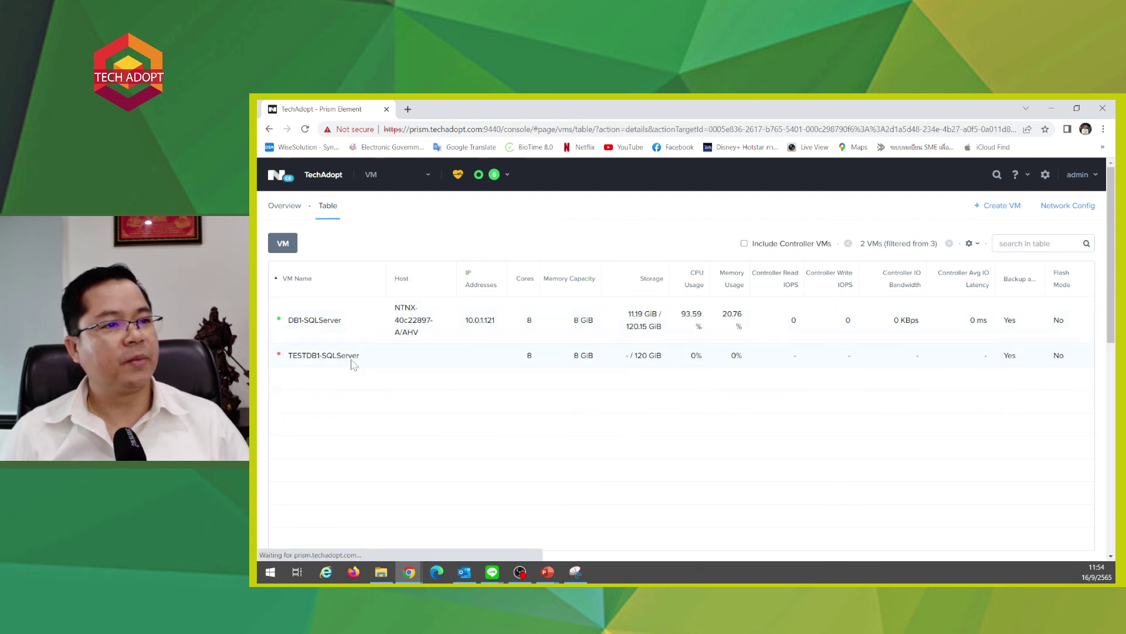
scroll(344, 360, down, 4)
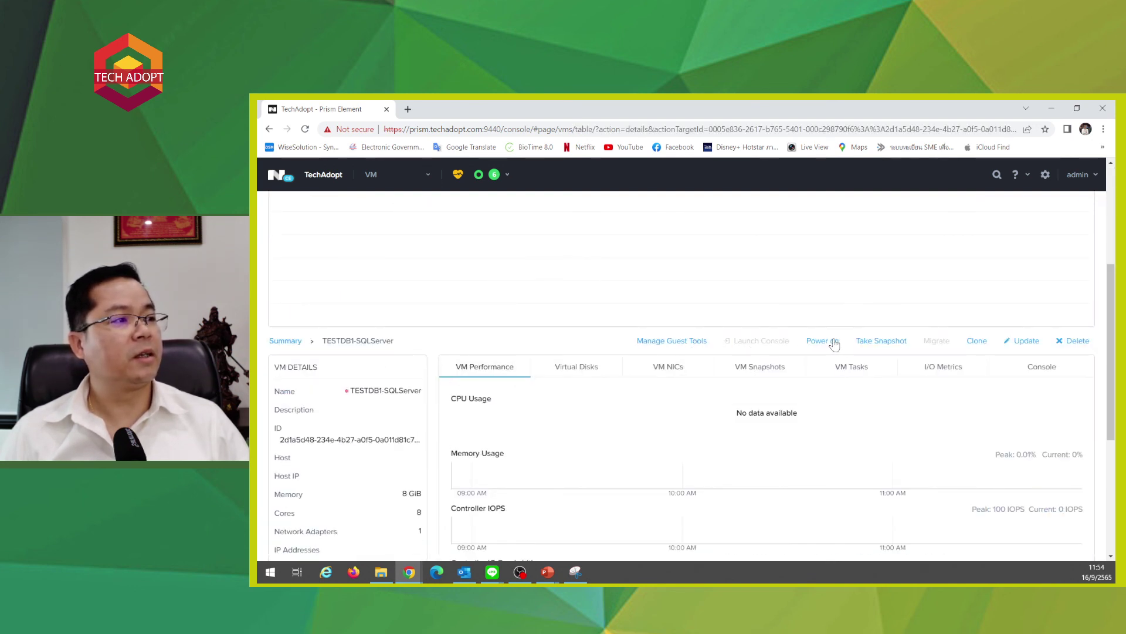
scroll(836, 371, up, 1)
click(828, 397)
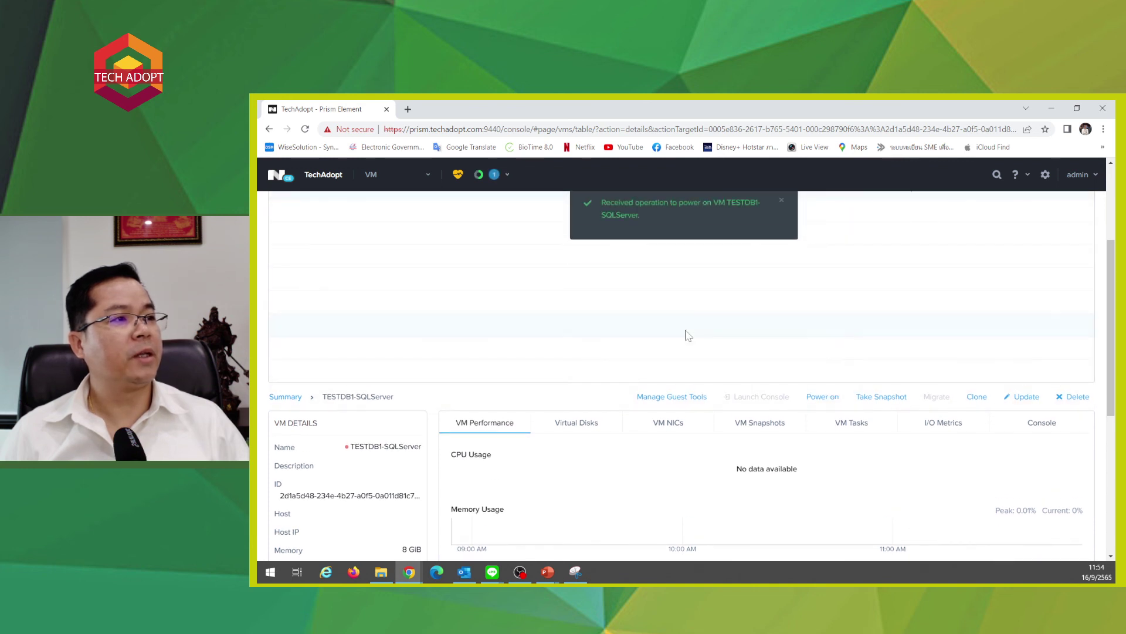
- Check the running VM, then open Manage Guest Tools and cancel without changes
scroll(686, 333, up, 2)
scroll(688, 335, up, 1)
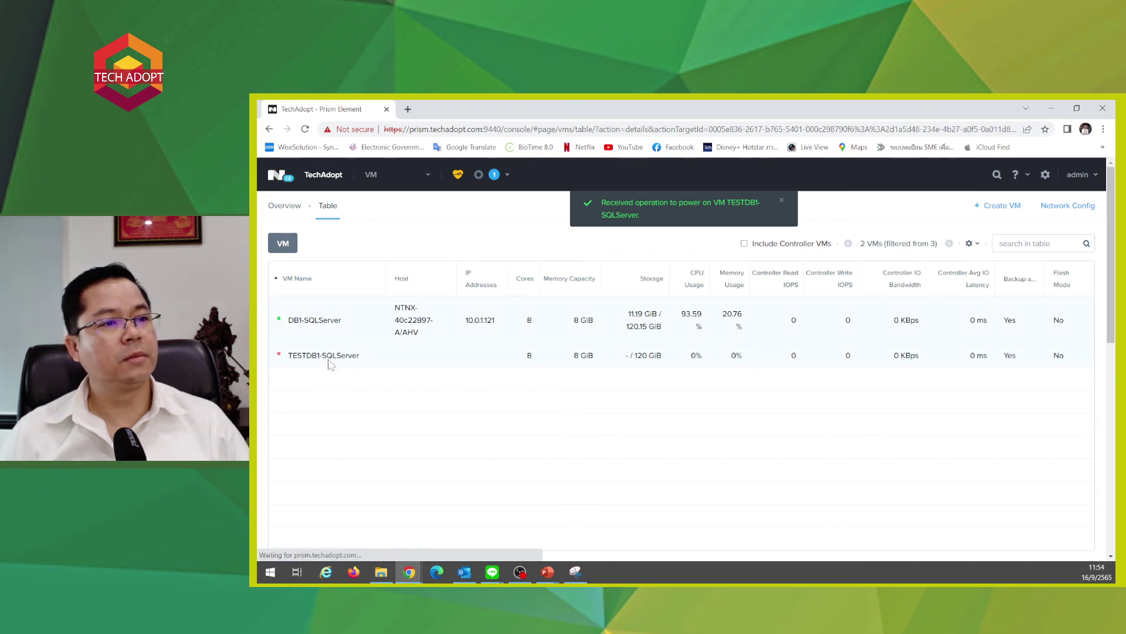
scroll(696, 373, down, 3)
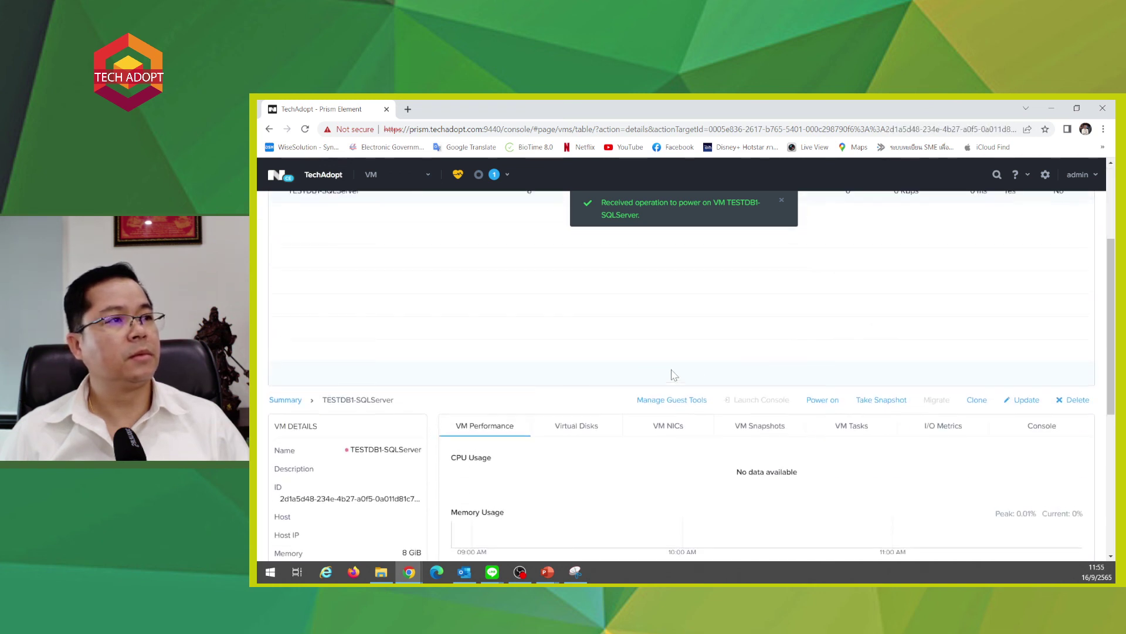
scroll(674, 374, up, 3)
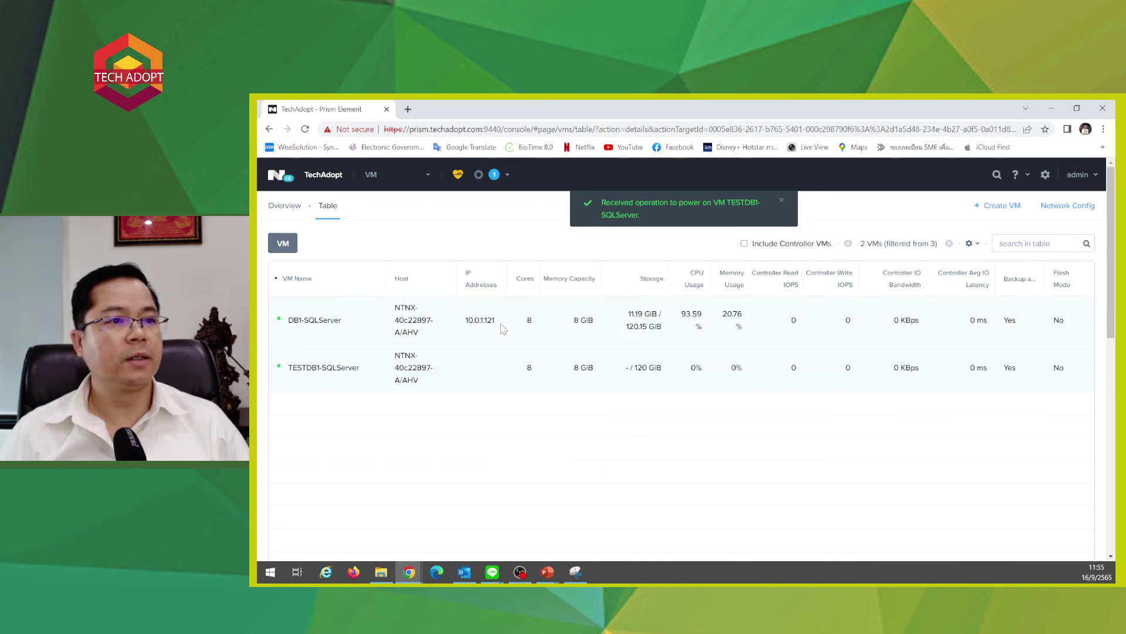
scroll(654, 397, down, 2)
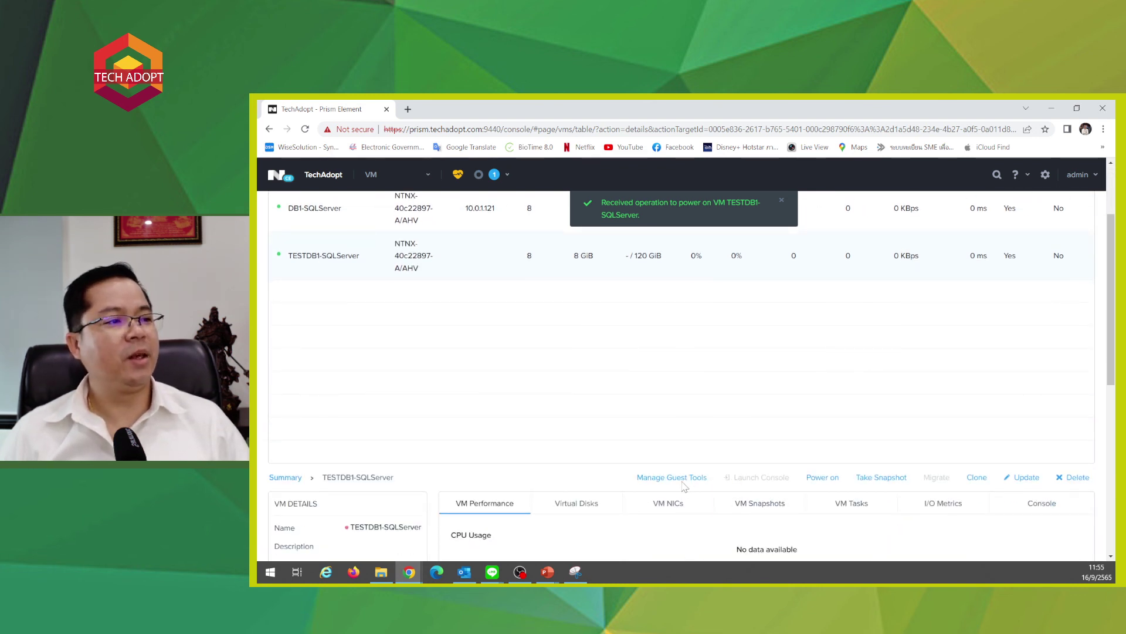
click(672, 477)
click(751, 457)
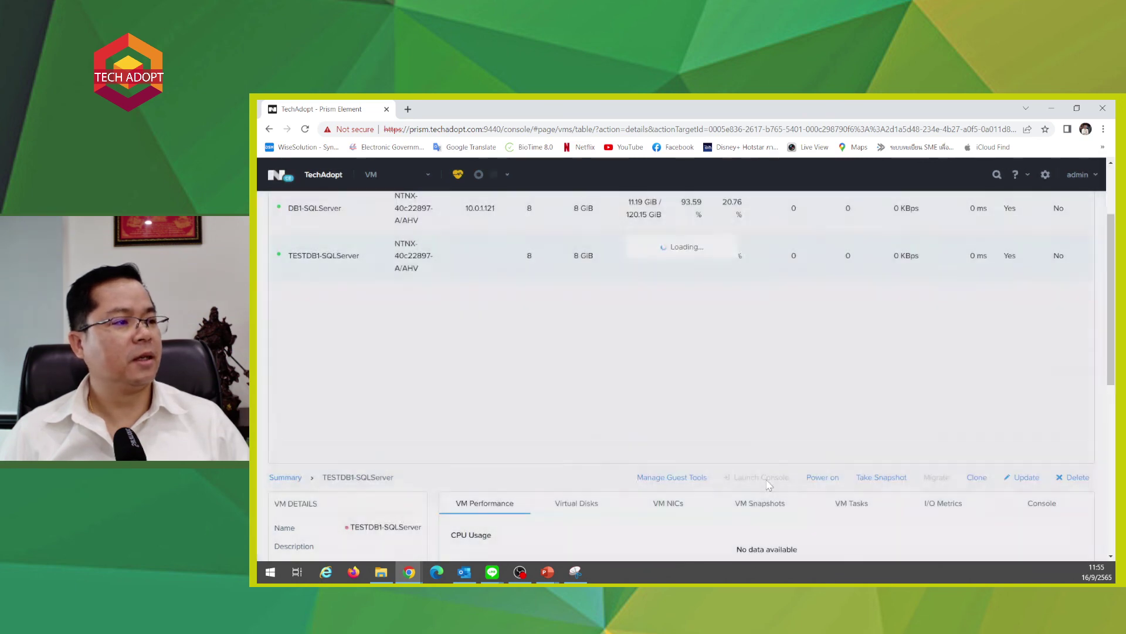
click(742, 478)
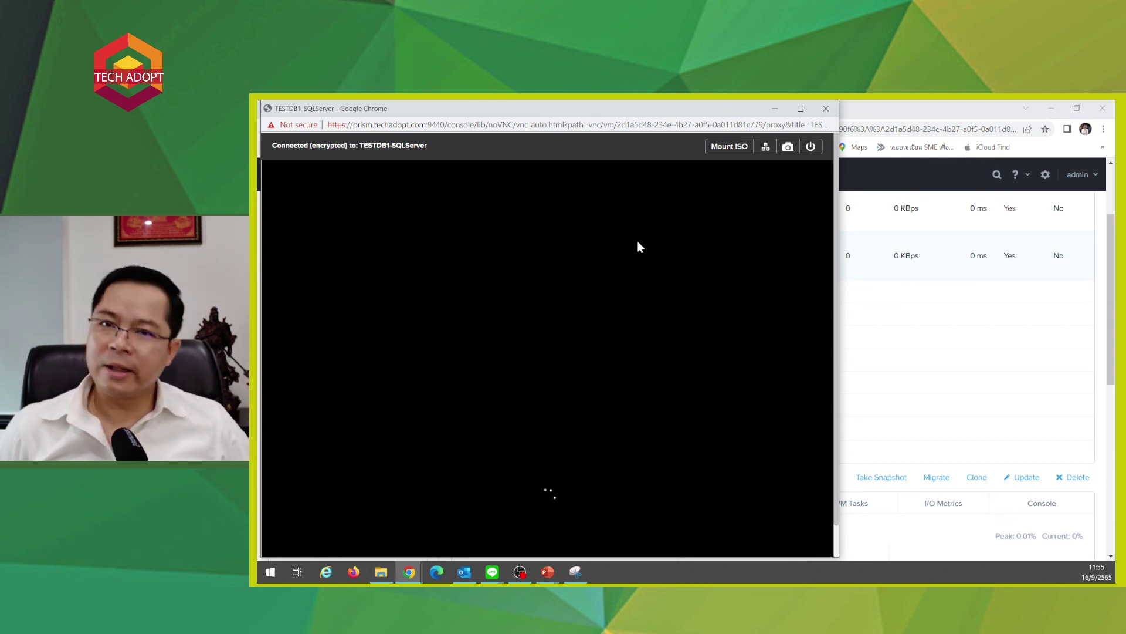
click(826, 109)
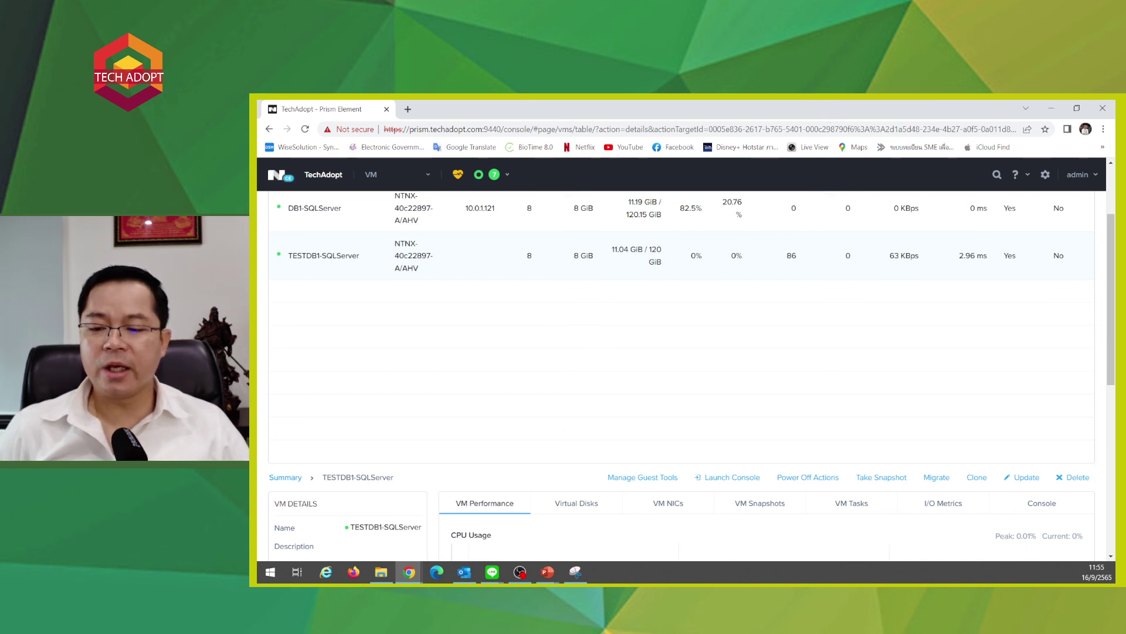
key(alt+Tab)
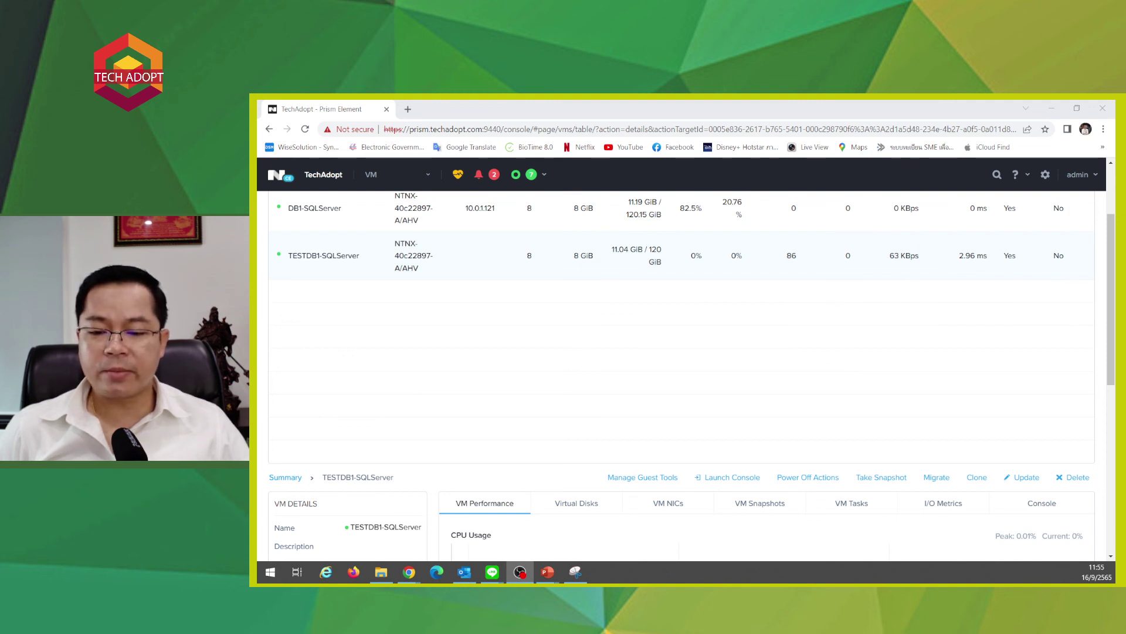
key(alt+Tab)
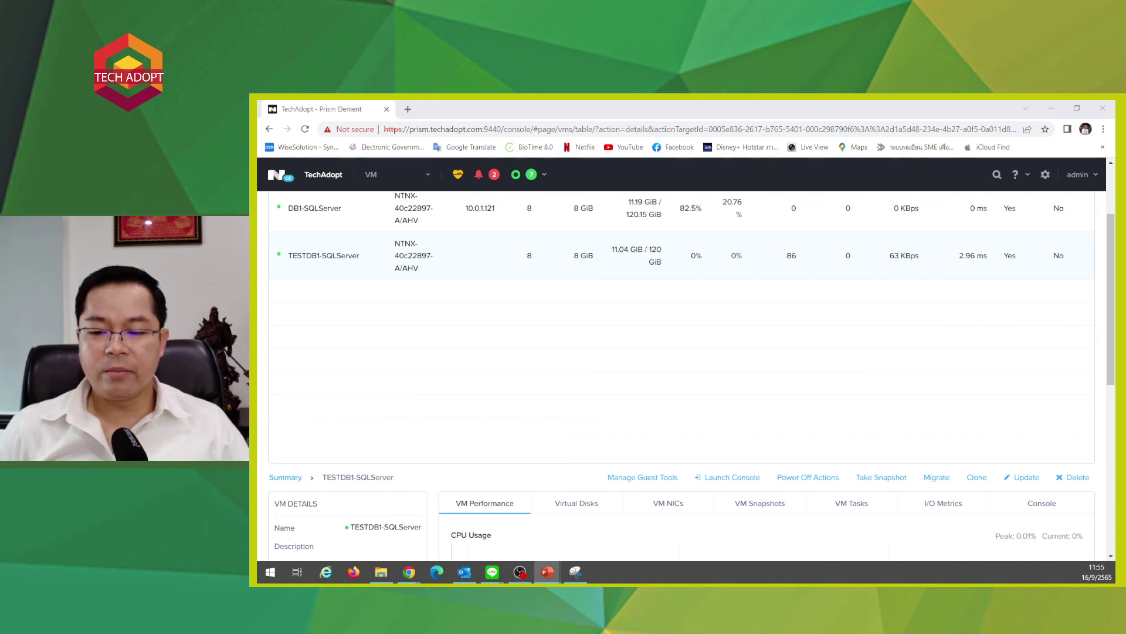